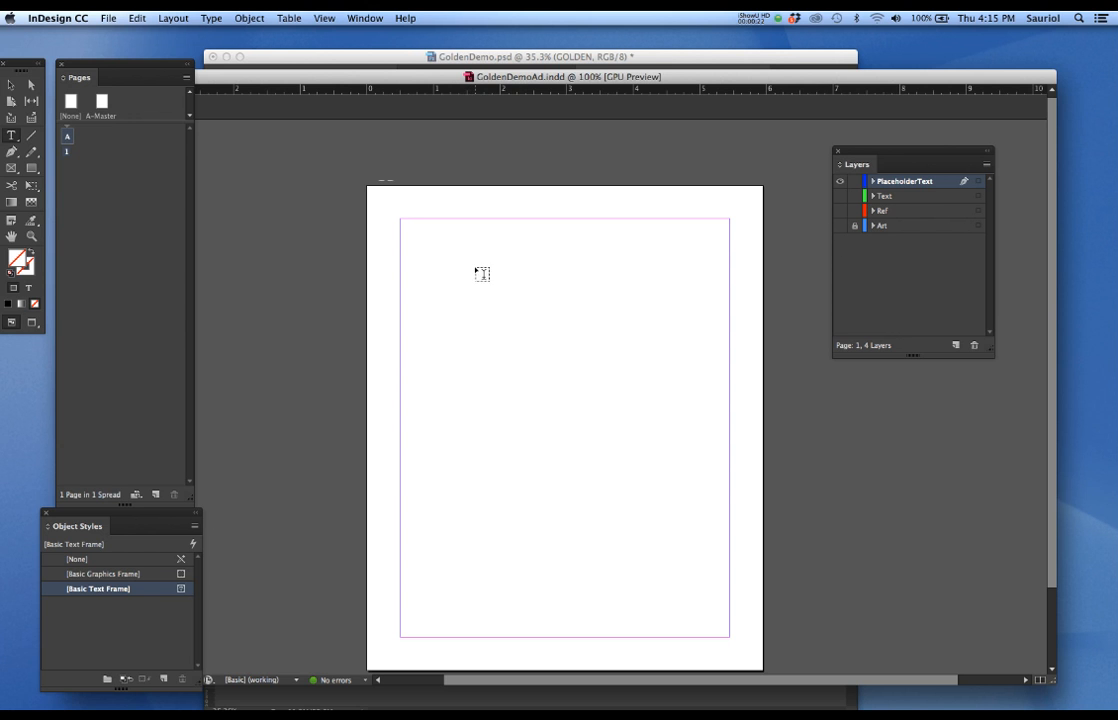
# - Draw a text frame about 2.1 in wide and 3.5 in tall inside the page margins and fill it with placeholder text
pyautogui.moveTo(464, 261); pyautogui.dragTo(603, 495)
pyautogui.press('super+equal')
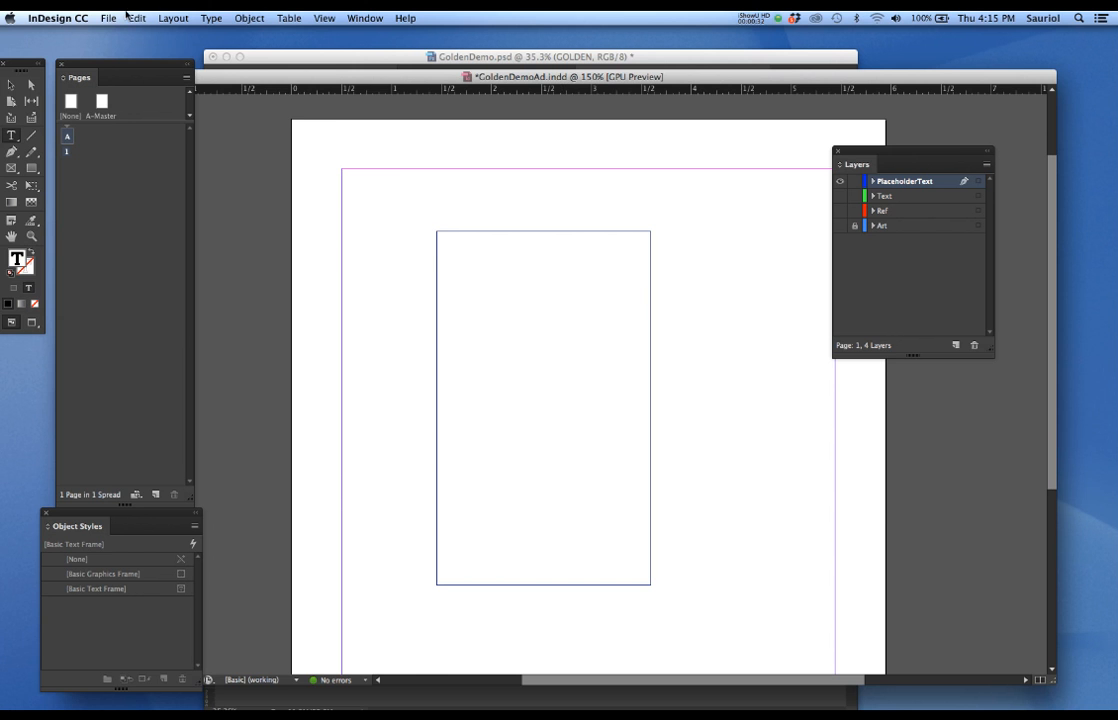
pyautogui.click(211, 18)
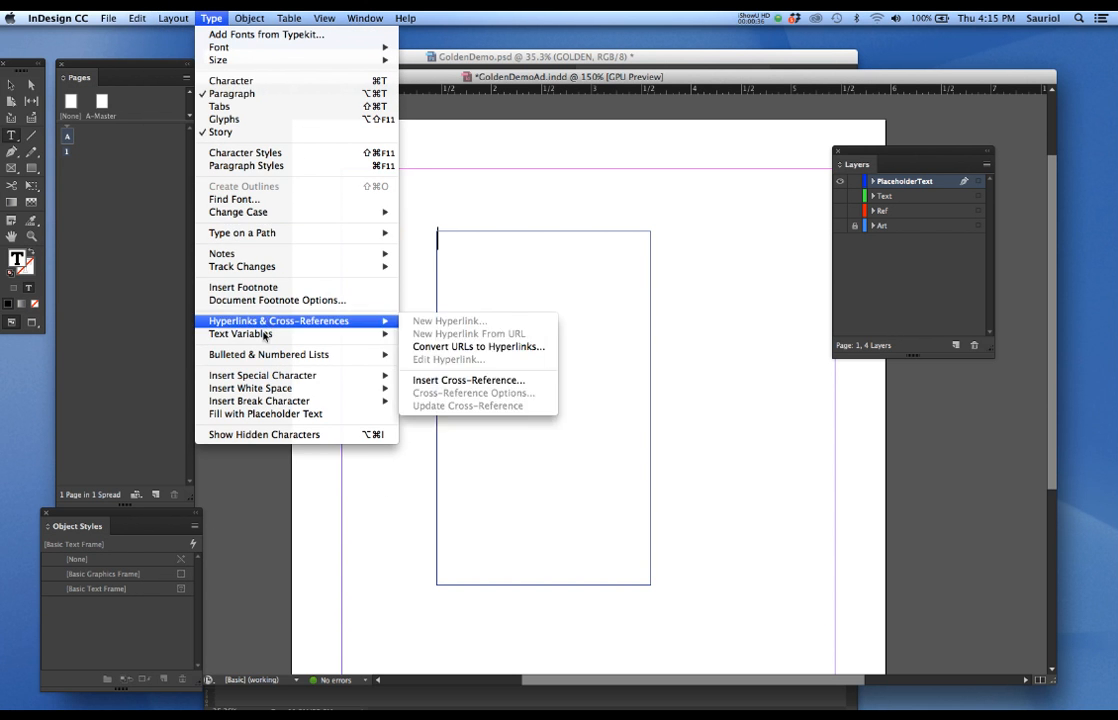
pyautogui.click(250, 417)
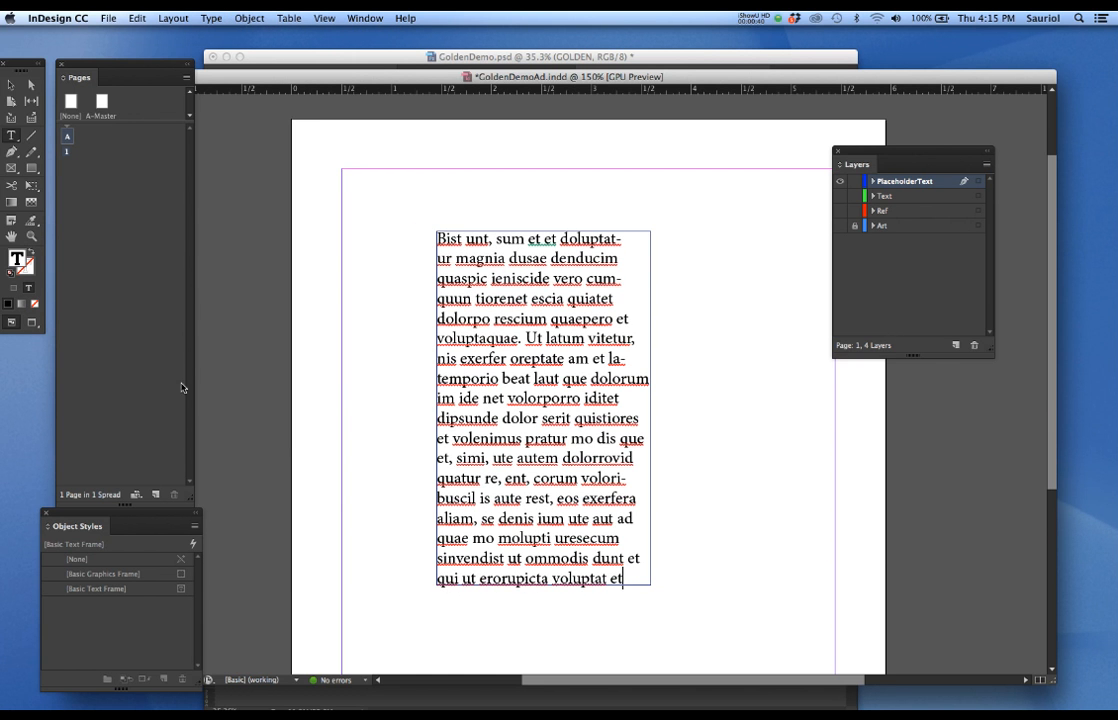
# - Show the paragraph settings beside the text frame and turn off hyphenation for the placeholder text
pyautogui.press('super+alt+t')
pyautogui.moveTo(318, 396); pyautogui.dragTo(764, 416)
pyautogui.click(701, 577)
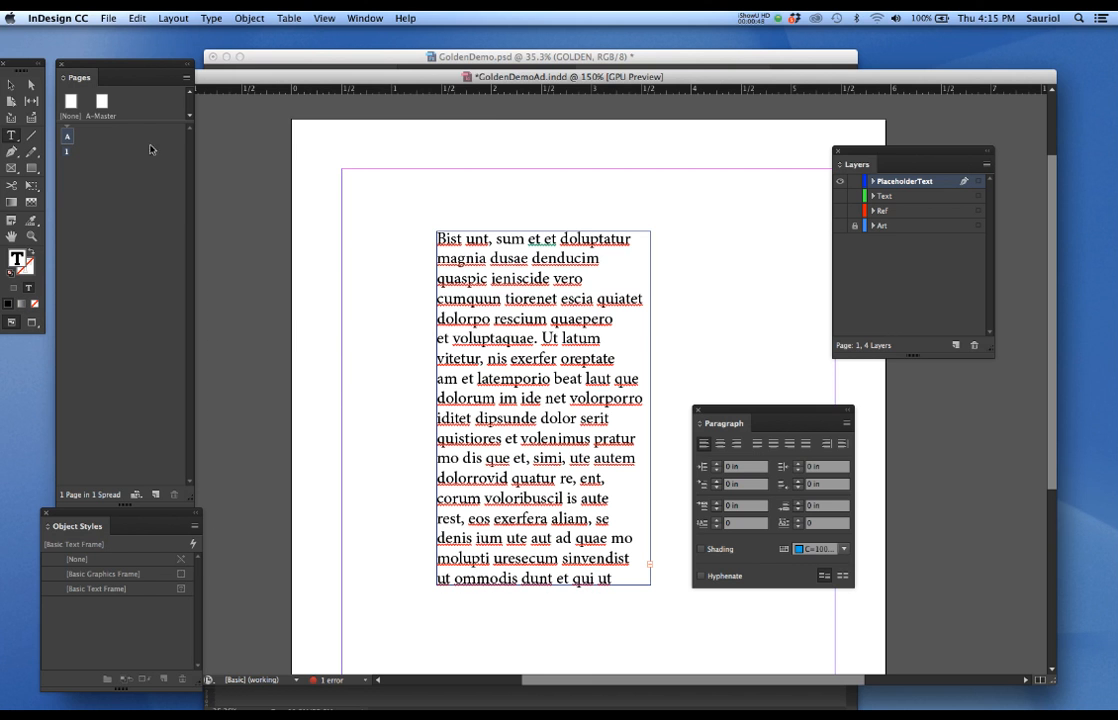
# - Show the character settings beside the text frame and set all the placeholder text to 11 pt
pyautogui.click(365, 18)
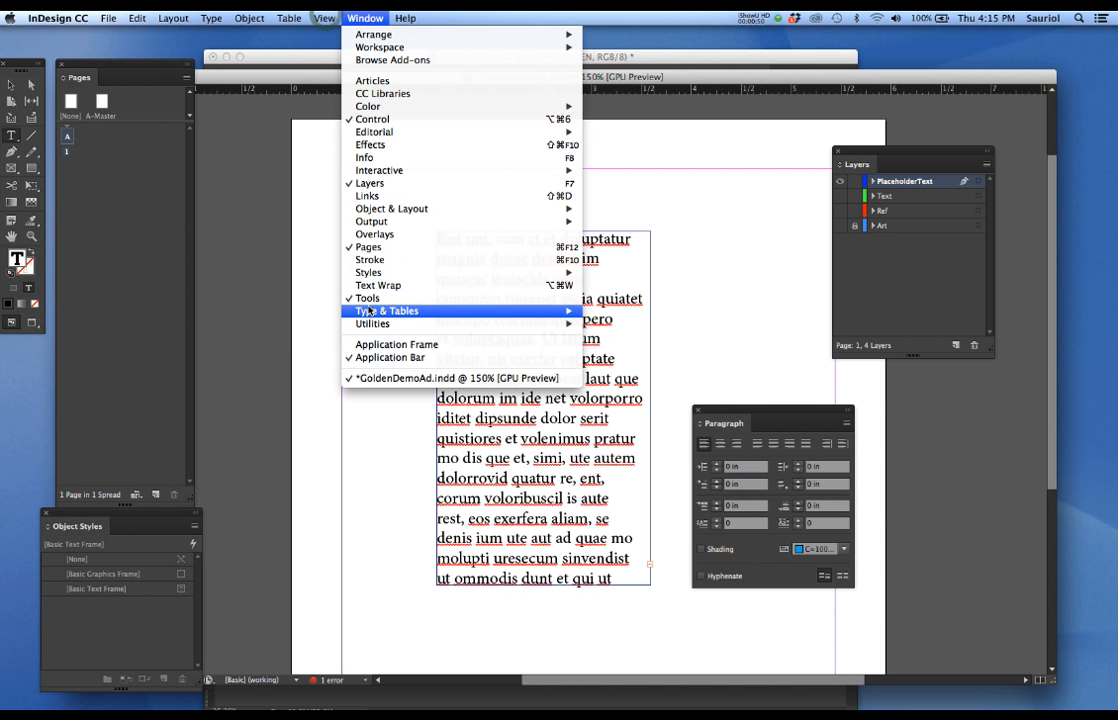
pyautogui.moveTo(555, 311)
pyautogui.click(616, 316)
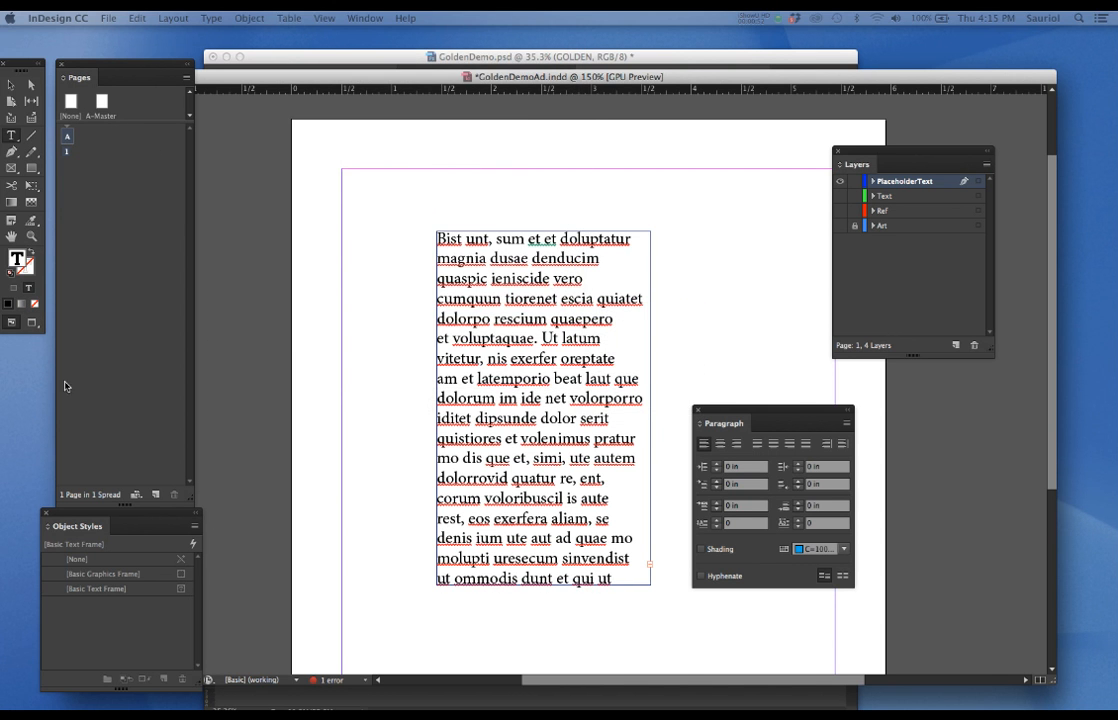
pyautogui.moveTo(542, 349); pyautogui.dragTo(810, 235)
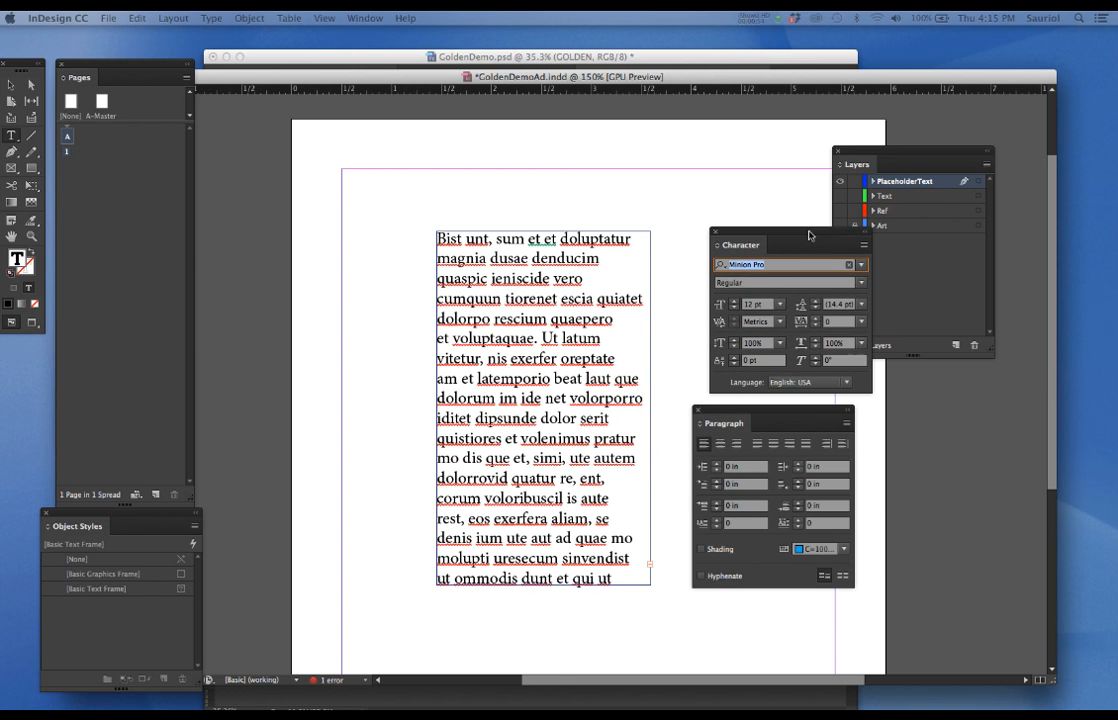
pyautogui.moveTo(897, 147); pyautogui.dragTo(985, 124)
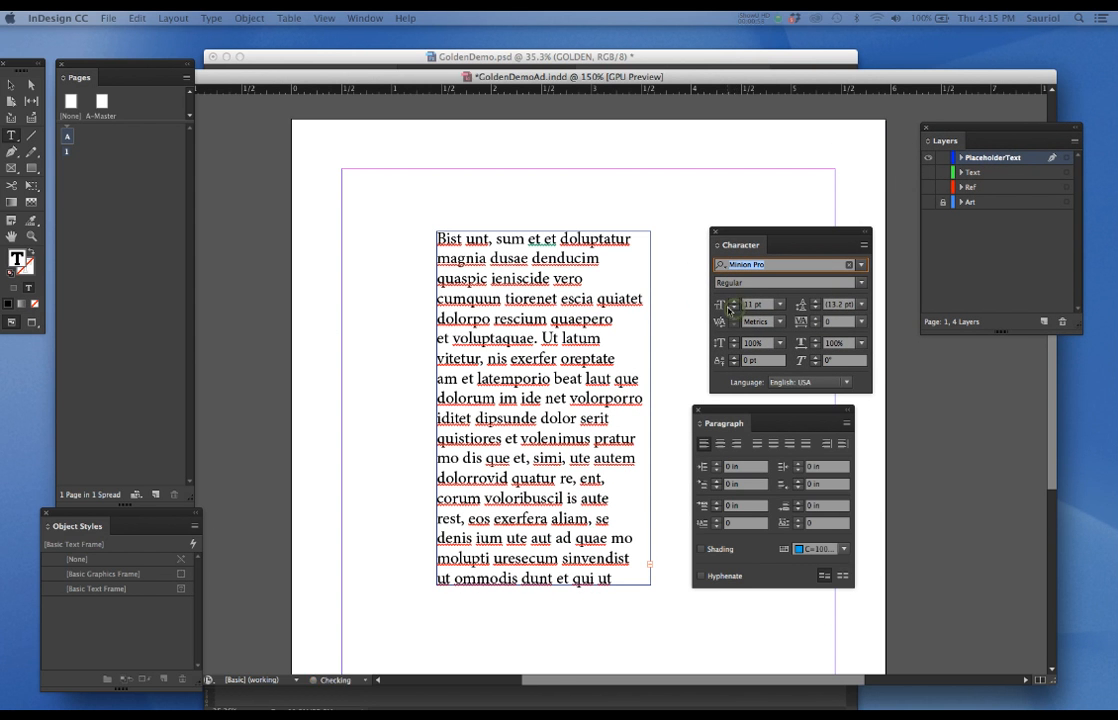
pyautogui.press('super+a')
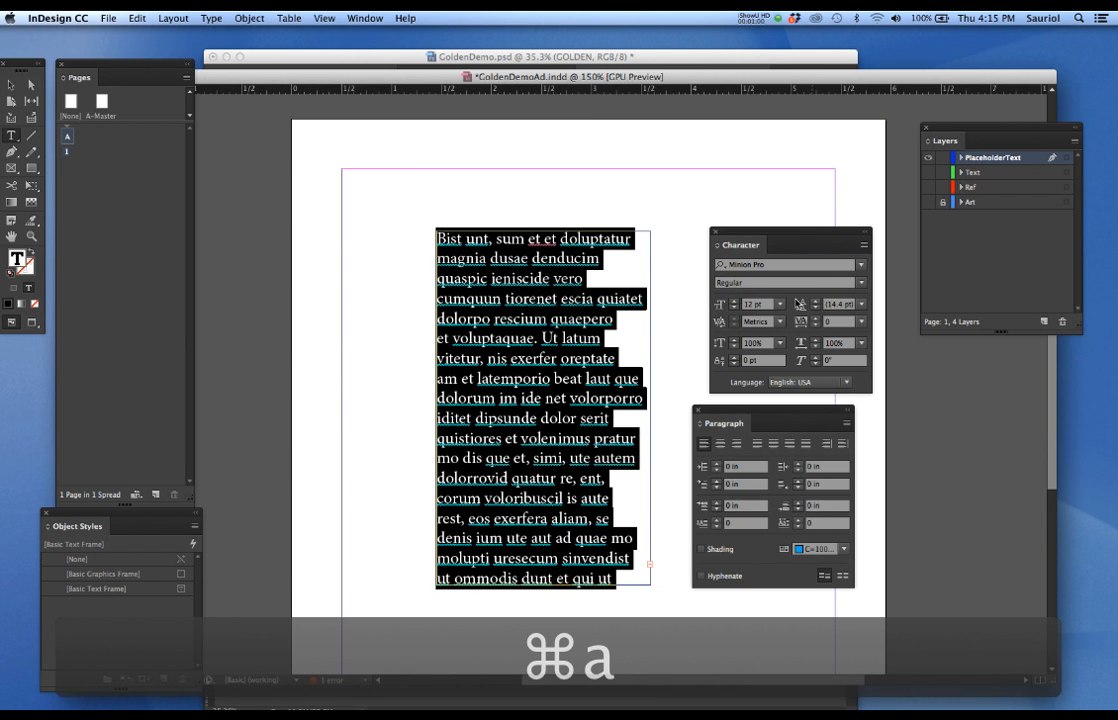
pyautogui.click(733, 311)
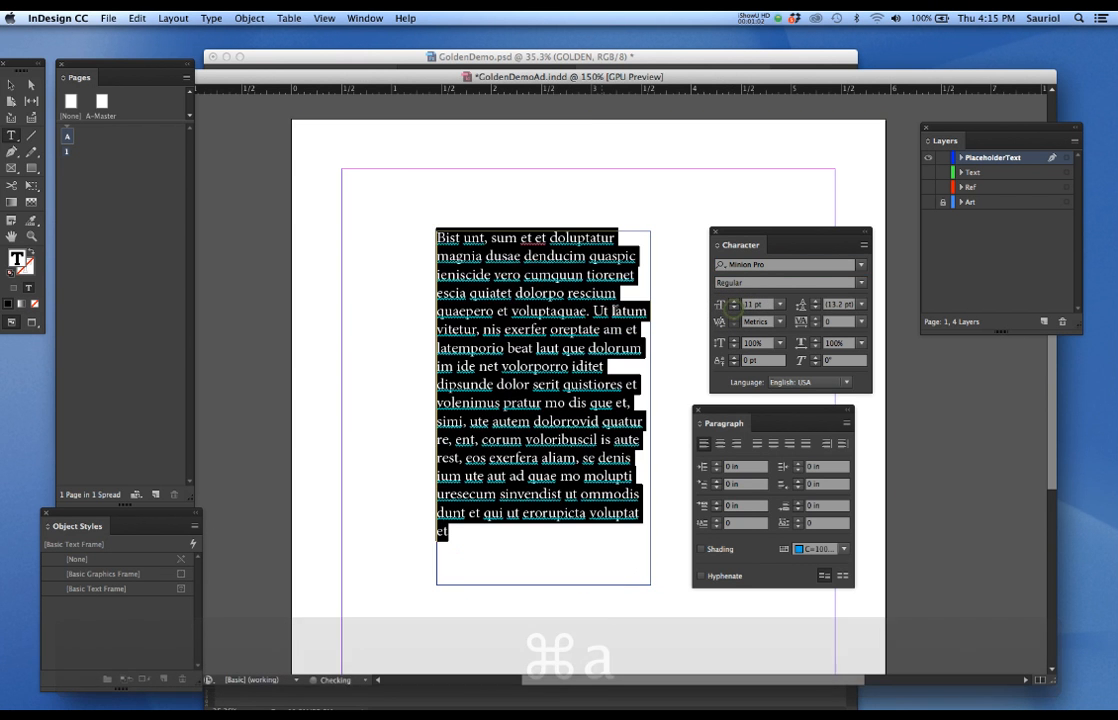
pyautogui.click(558, 325)
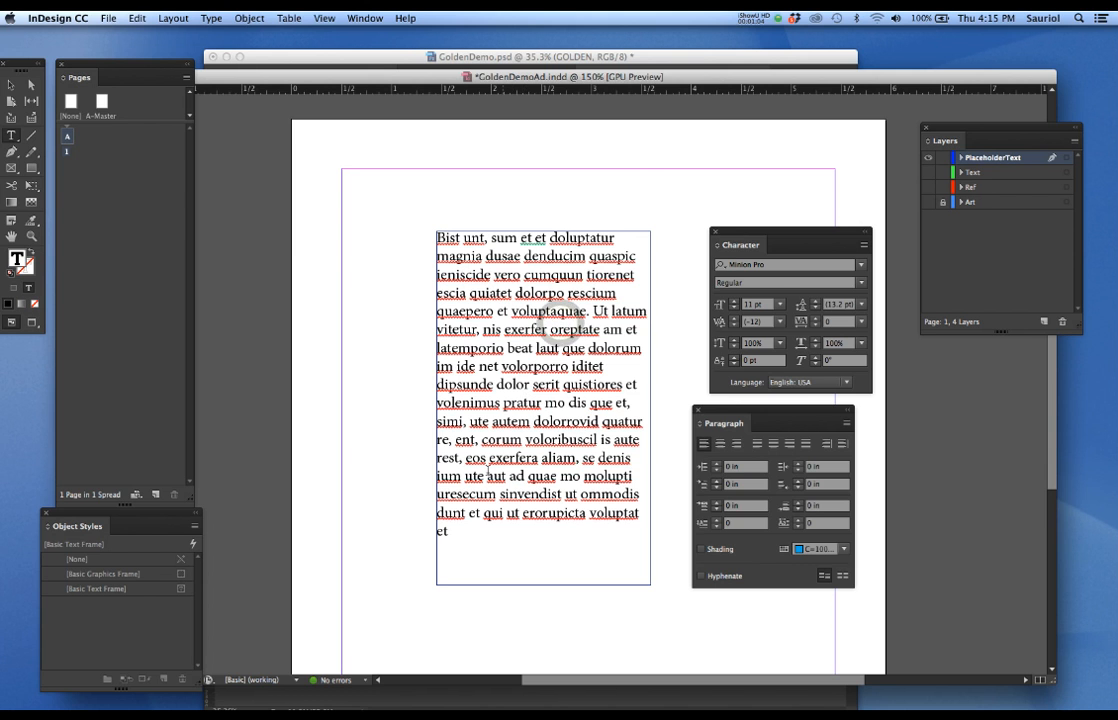
# - Replace the words after "sinvendist ut" with a period, and copy the entire placeholder text
pyautogui.moveTo(450, 534); pyautogui.dragTo(579, 494)
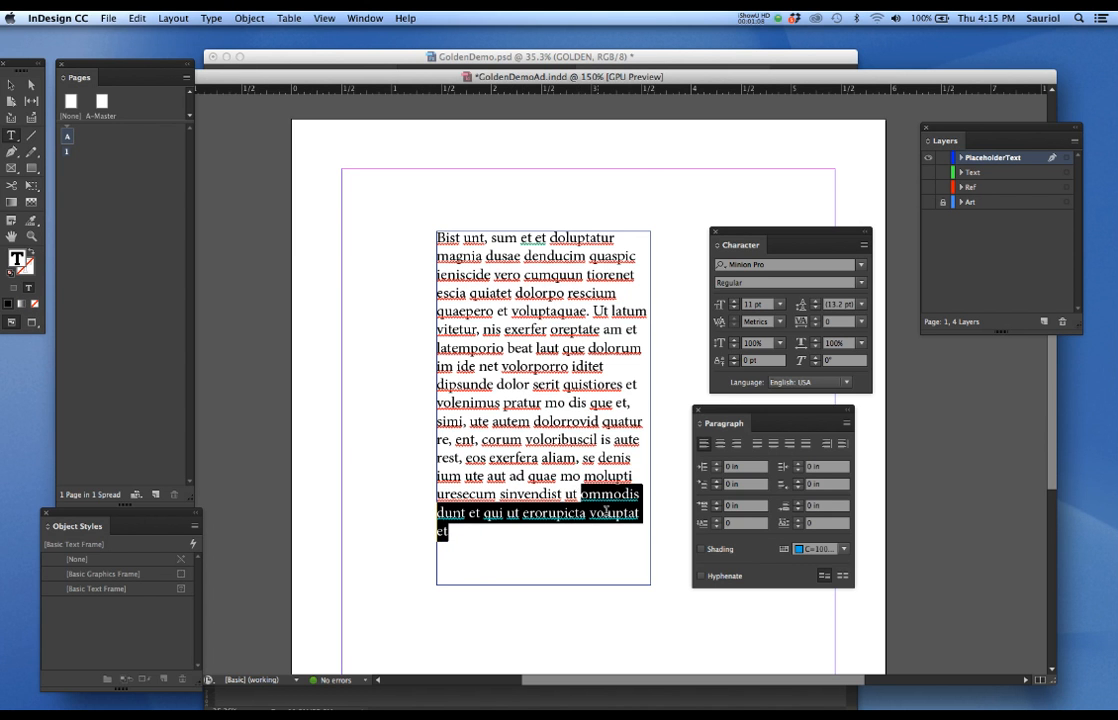
pyautogui.press('BackSpace')
pyautogui.write('.')
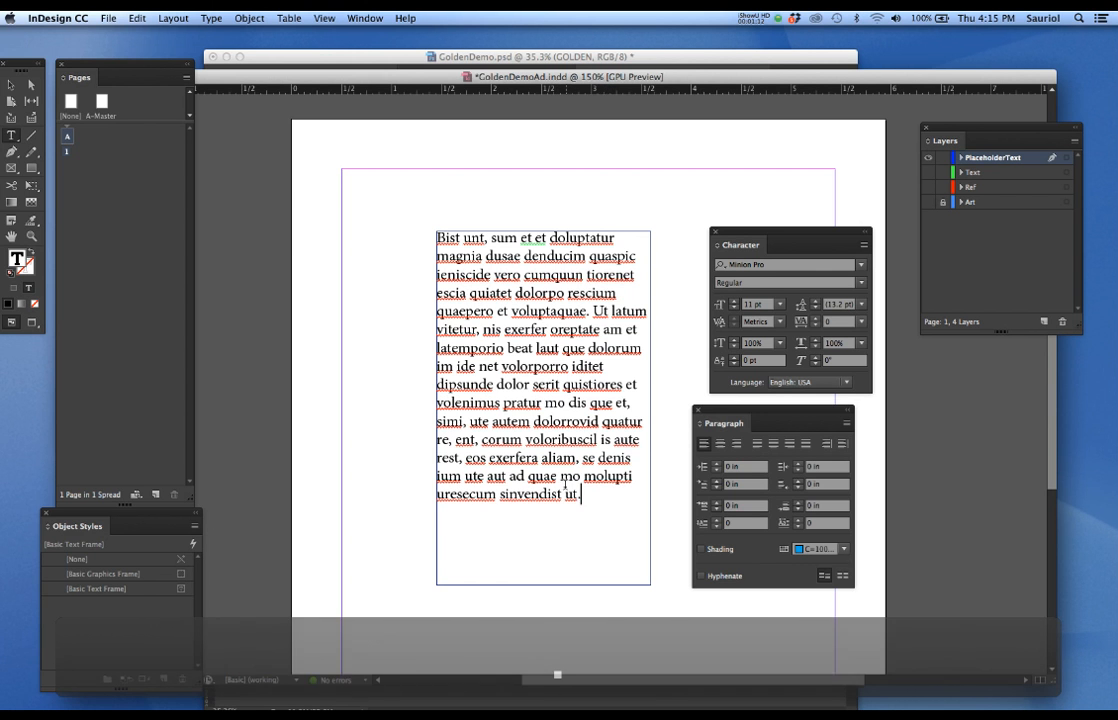
pyautogui.moveTo(587, 498); pyautogui.dragTo(387, 217)
pyautogui.press('super+c')
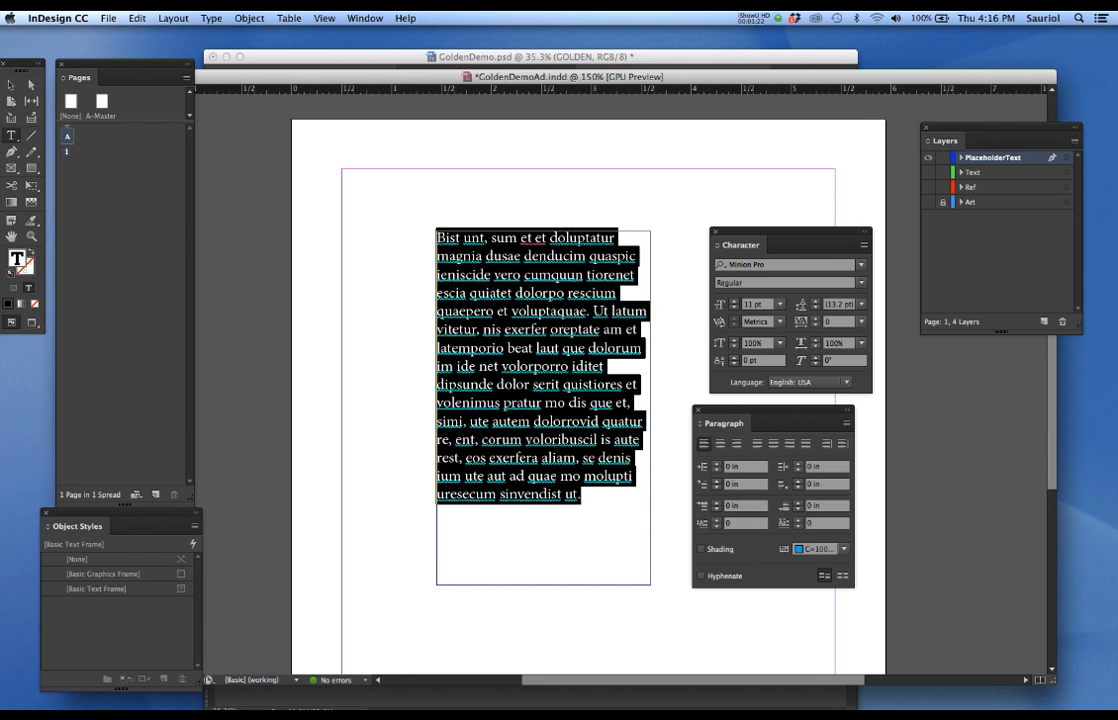
# - Switch to Photoshop and show the GoldenDemo.psd ad enlarged in full-screen mode with the menu bar
pyautogui.press('super+Tab')
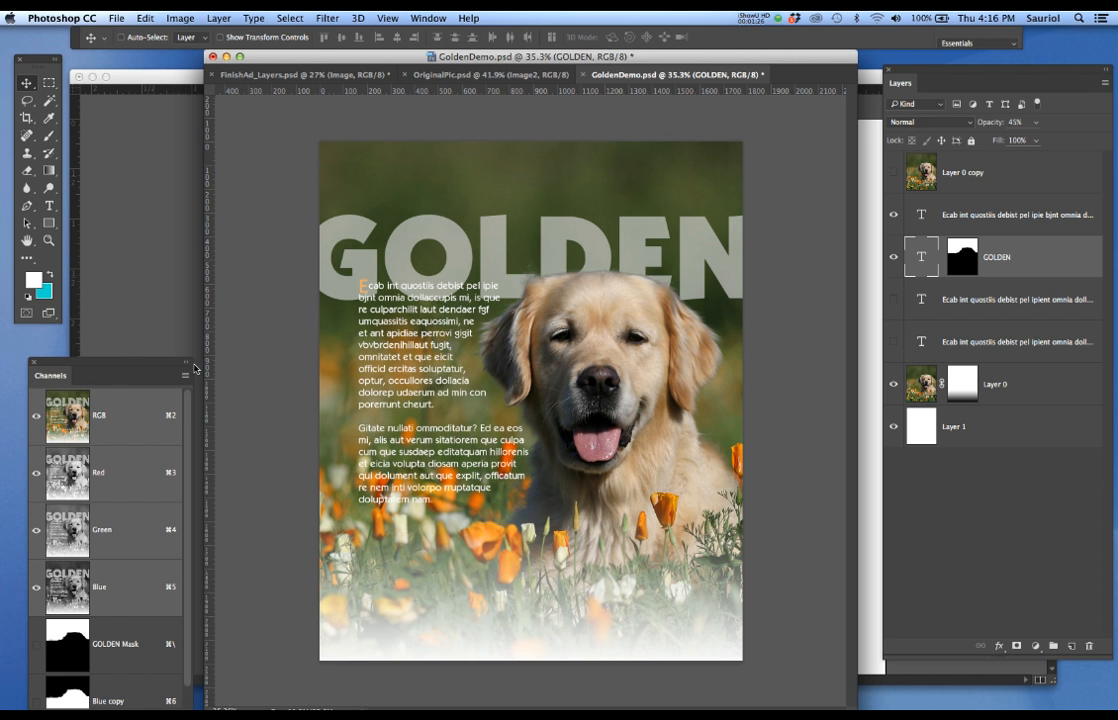
pyautogui.scroll(2, 486, 378)
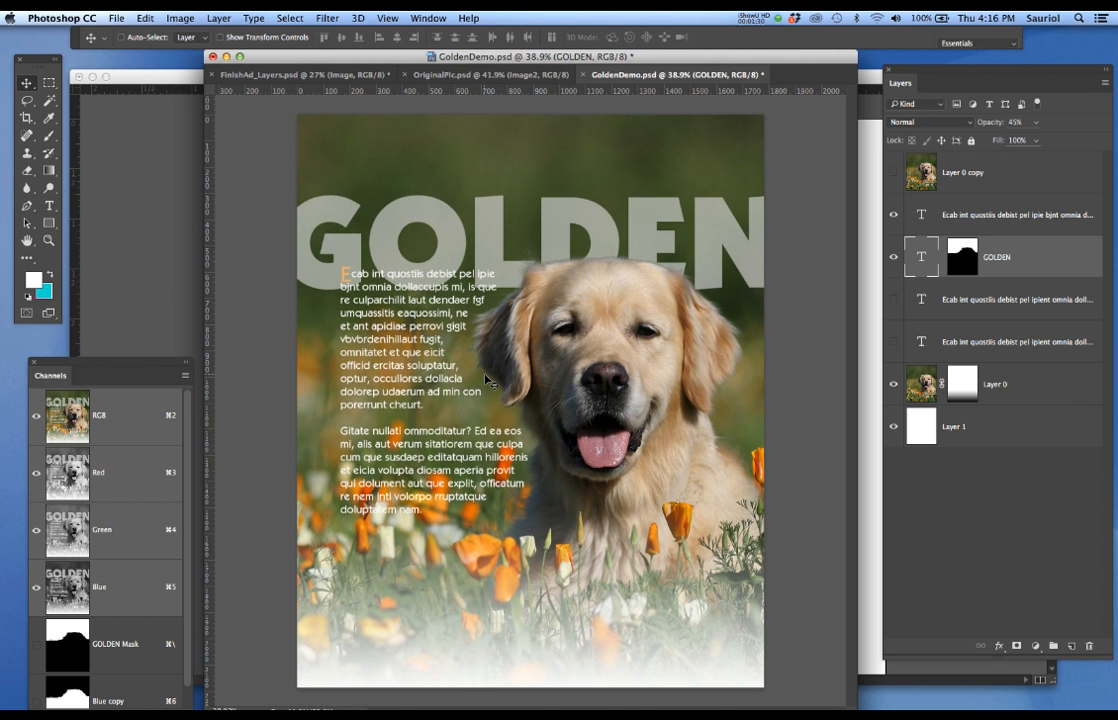
pyautogui.press('f')
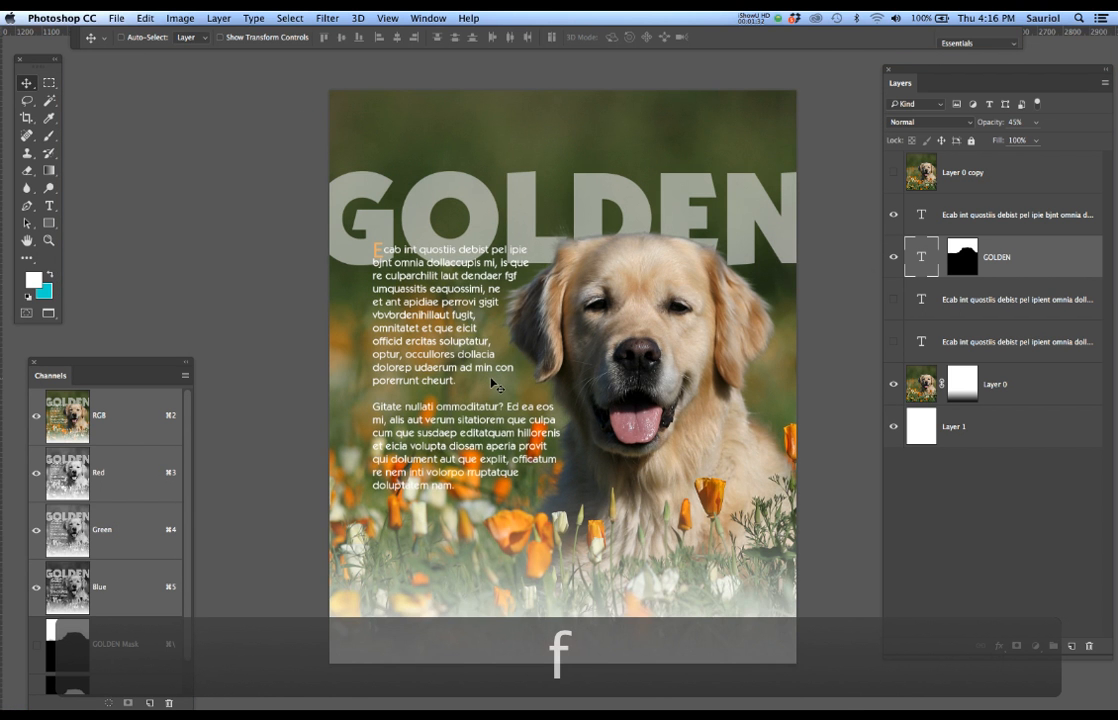
pyautogui.scroll(3, 492, 381)
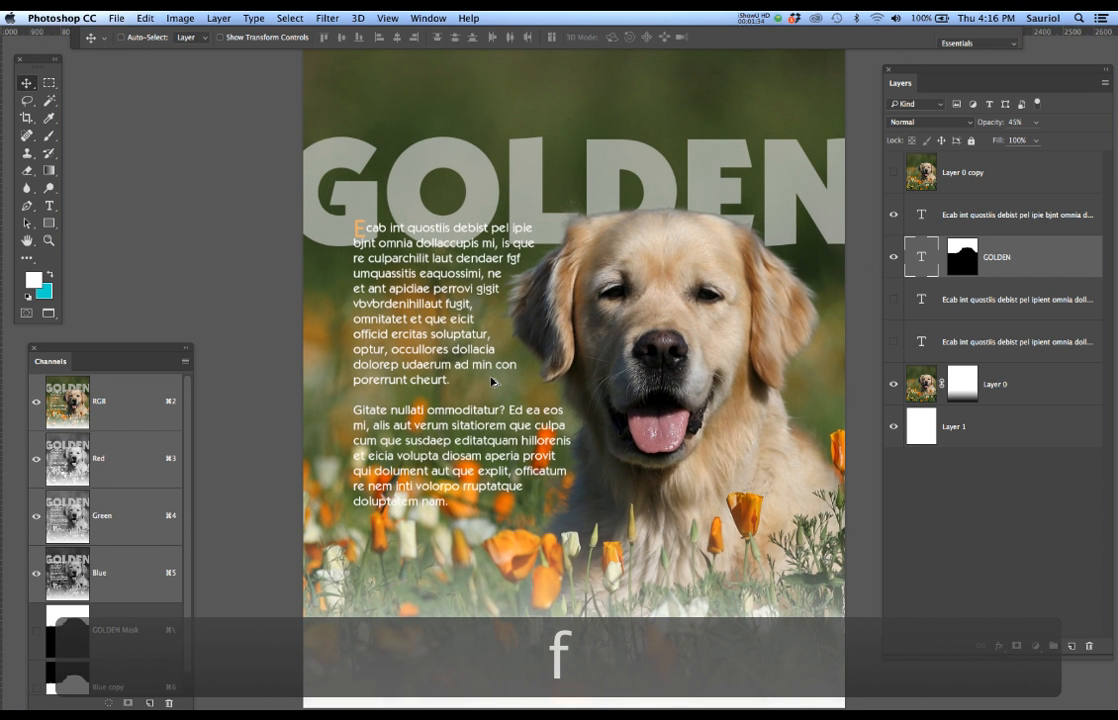
# - Hide the drop-cap text and GOLDEN layers, and preview Layer 0 copy and the two lower text layers by toggling their visibility
pyautogui.click(893, 215)
pyautogui.click(893, 257)
pyautogui.rightClick(963, 384)
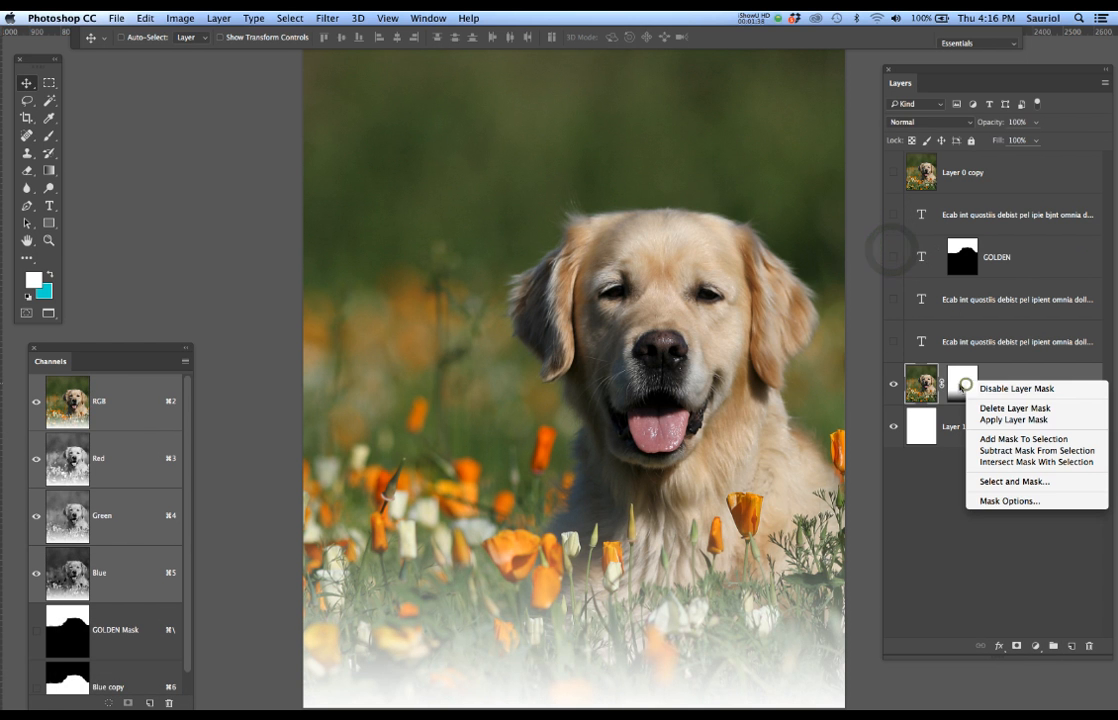
pyautogui.click(895, 215)
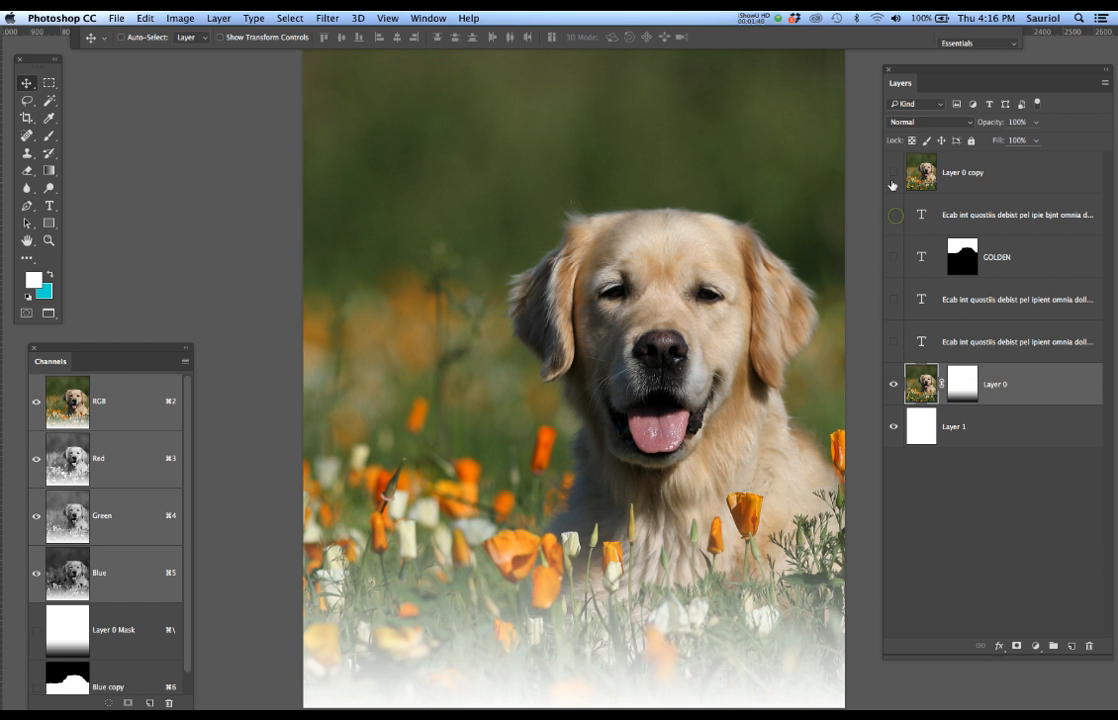
pyautogui.click(893, 172)
pyautogui.click(893, 172)
pyautogui.click(893, 341)
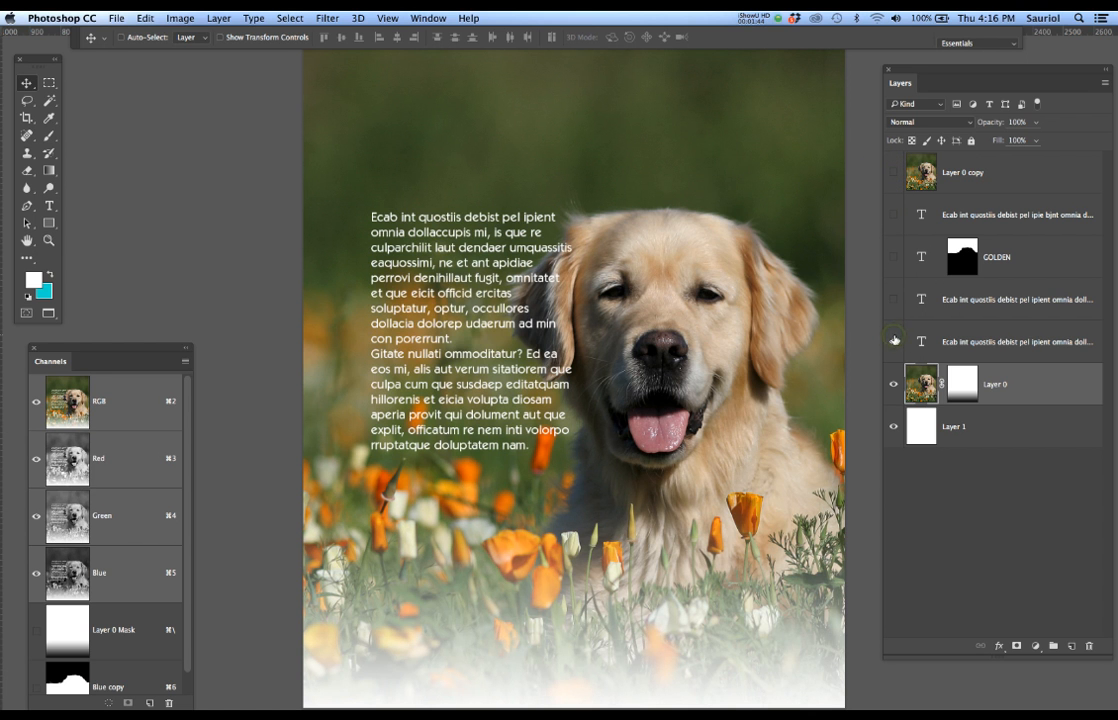
pyautogui.click(893, 300)
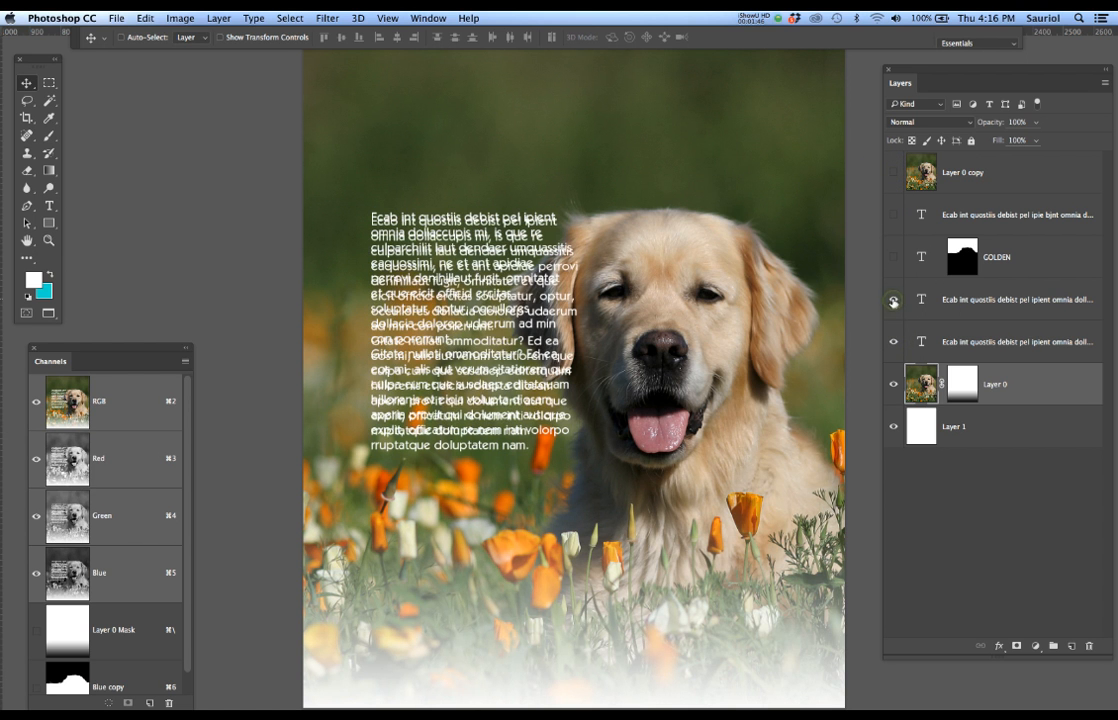
pyautogui.click(893, 300)
pyautogui.click(893, 341)
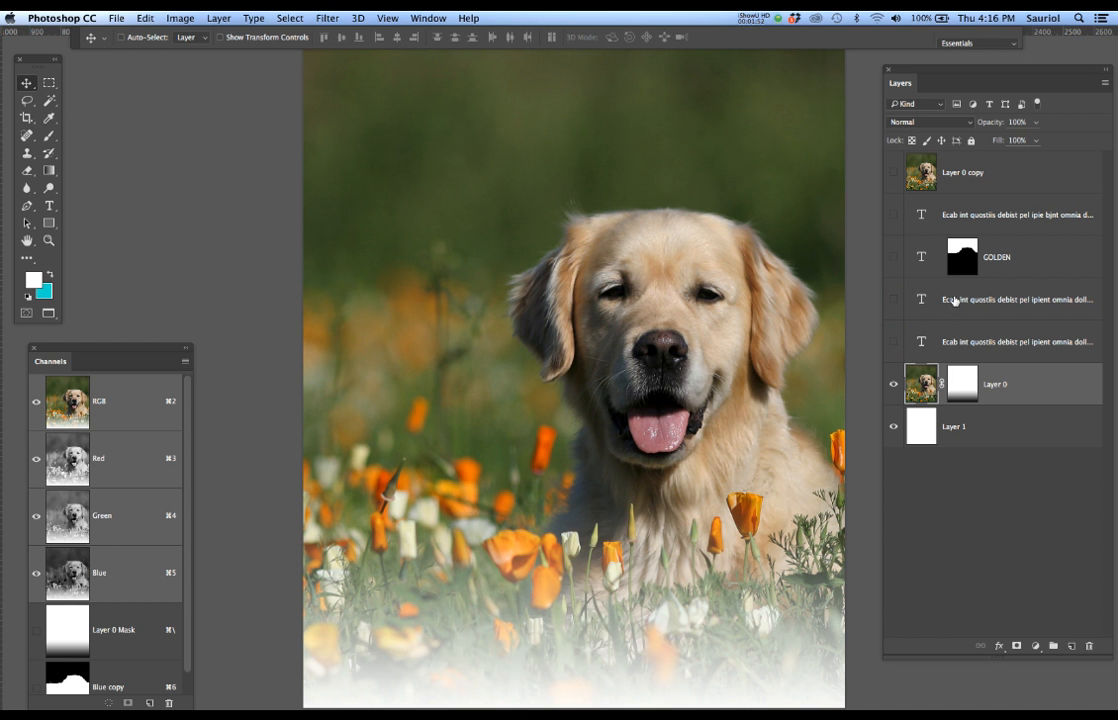
# - Compare the drop-cap text layer with the plain text version, leaving only the drop-cap text and GOLDEN layers shown over the photo
pyautogui.click(893, 215)
pyautogui.click(901, 217)
pyautogui.click(893, 301)
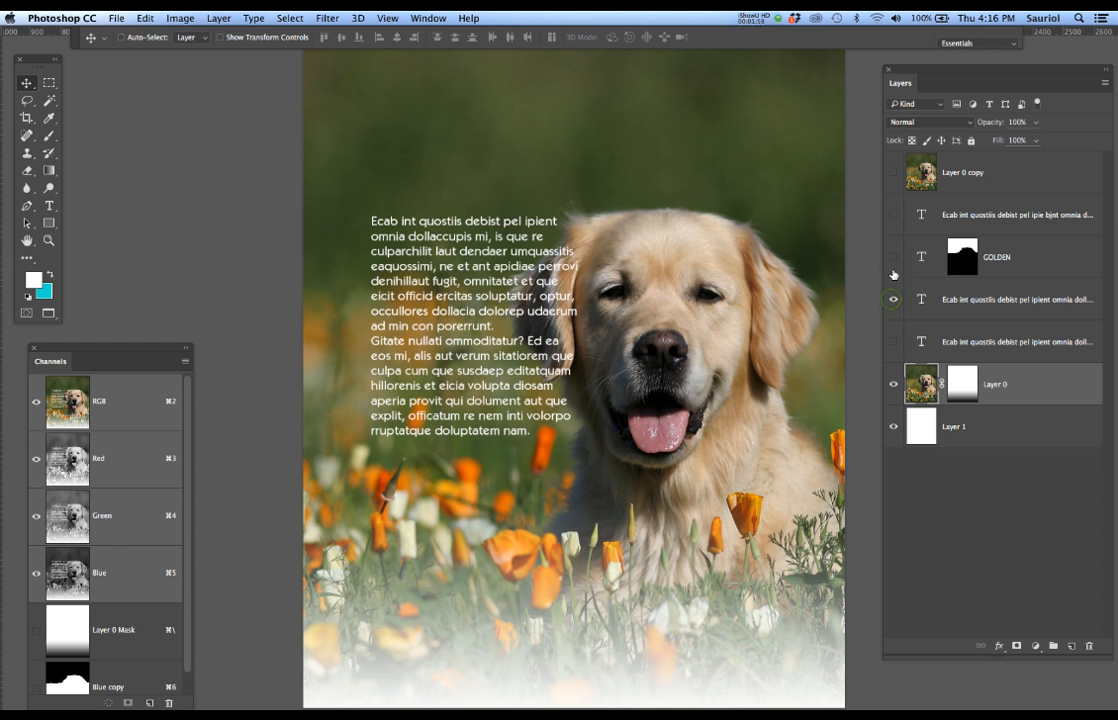
pyautogui.click(893, 215)
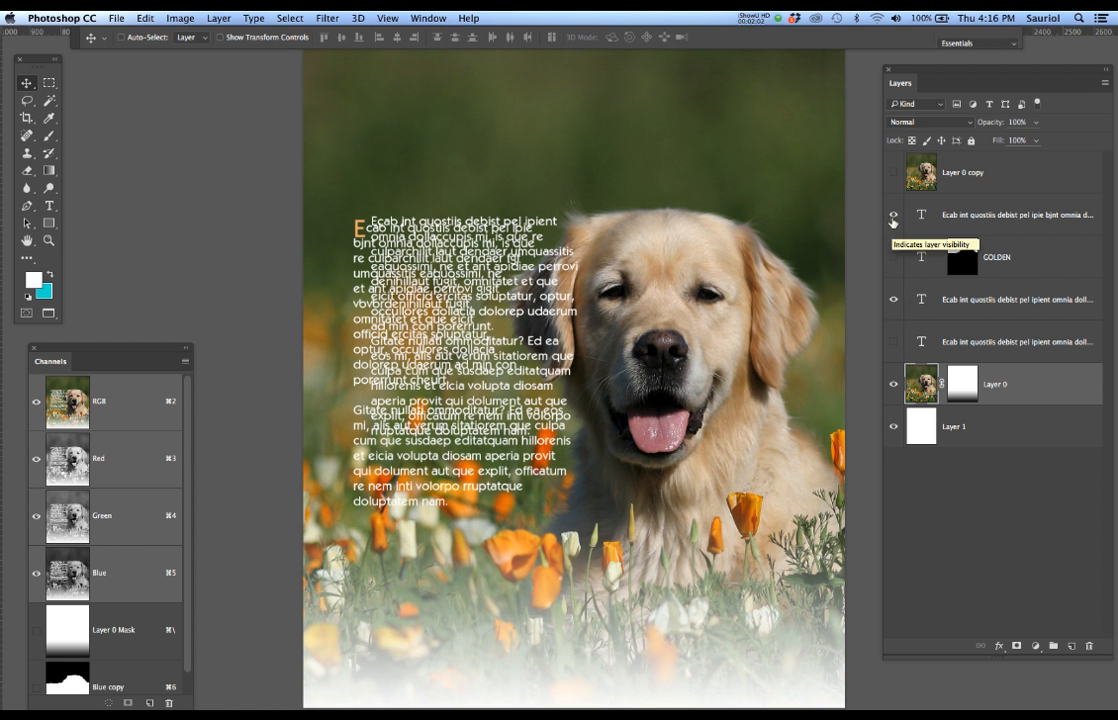
pyautogui.click(893, 215)
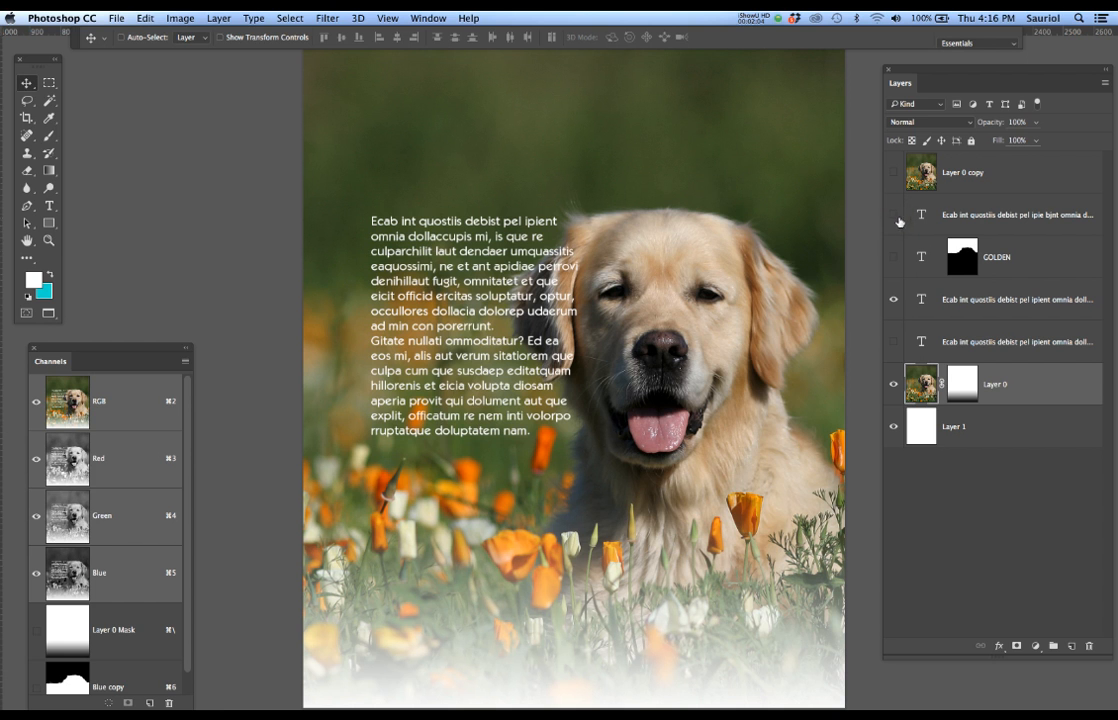
pyautogui.click(893, 262)
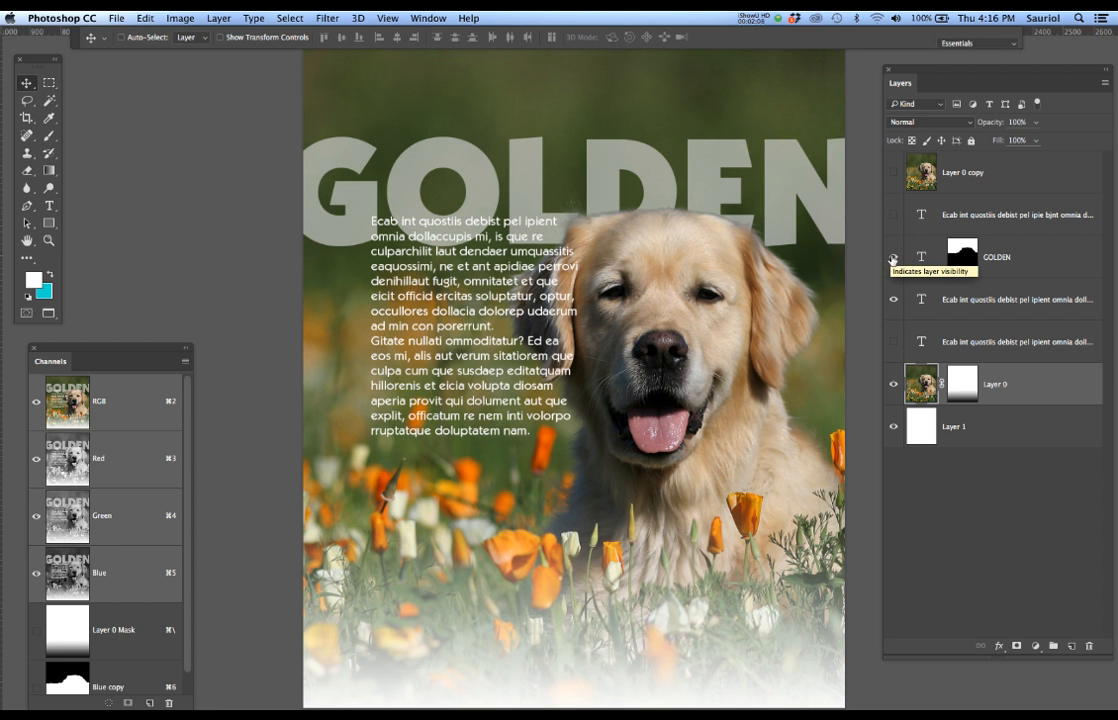
pyautogui.click(893, 215)
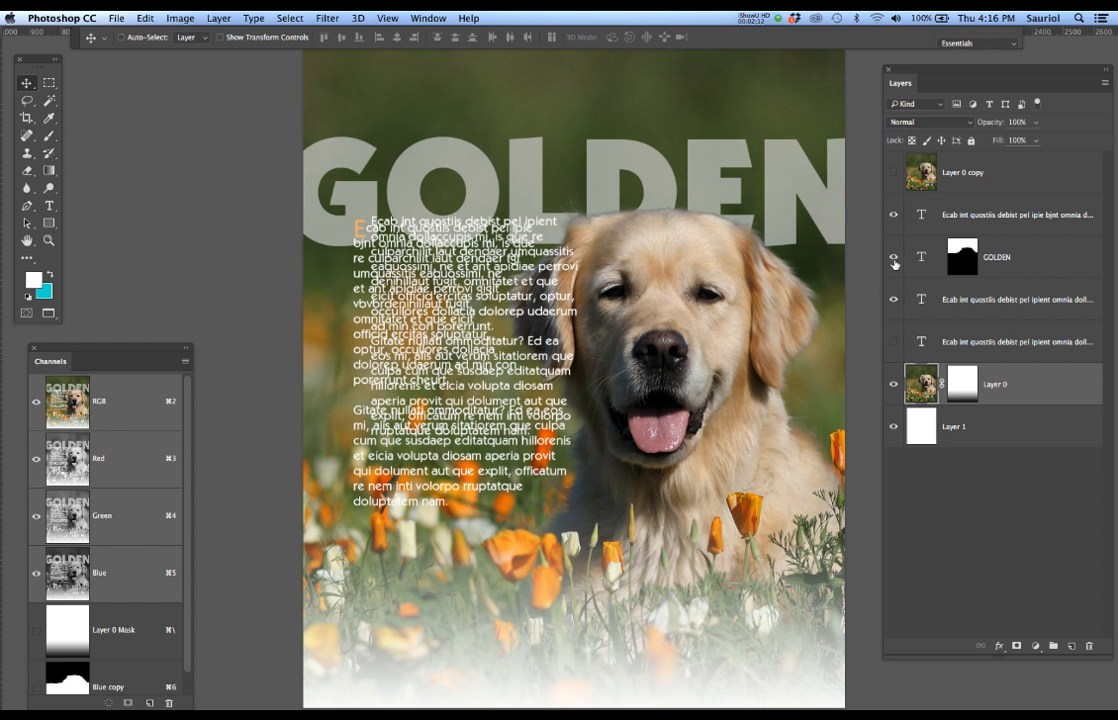
pyautogui.click(893, 298)
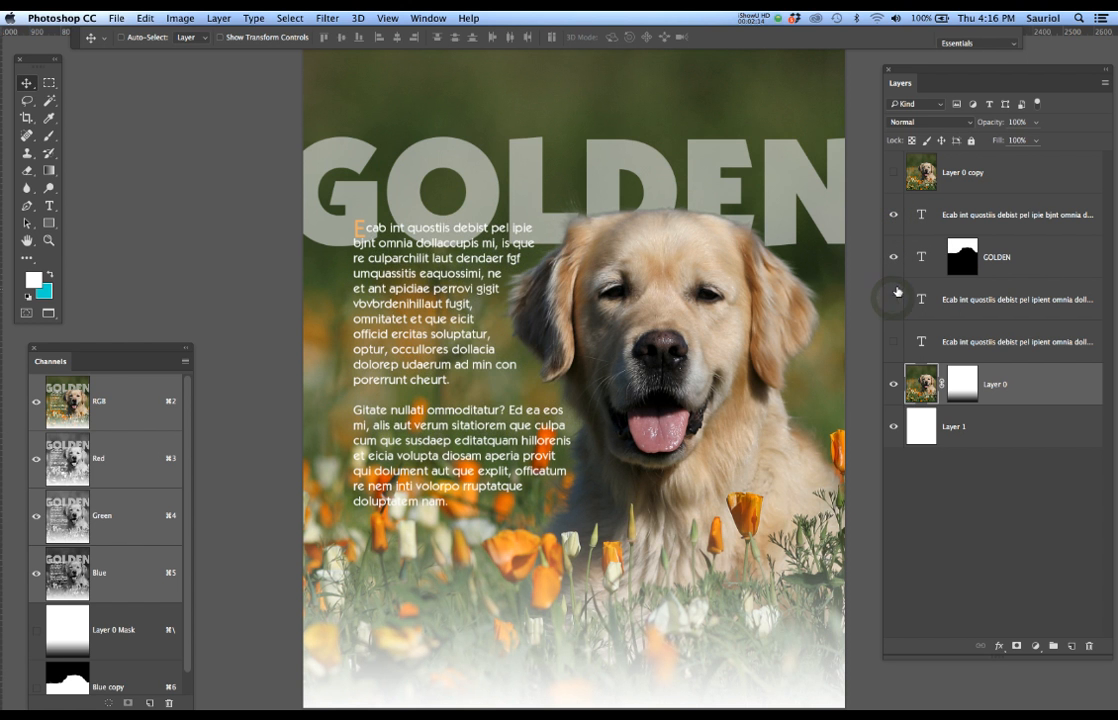
# - Label the drop-cap body text layer red and hide it
pyautogui.click(955, 212)
pyautogui.rightClick(959, 210)
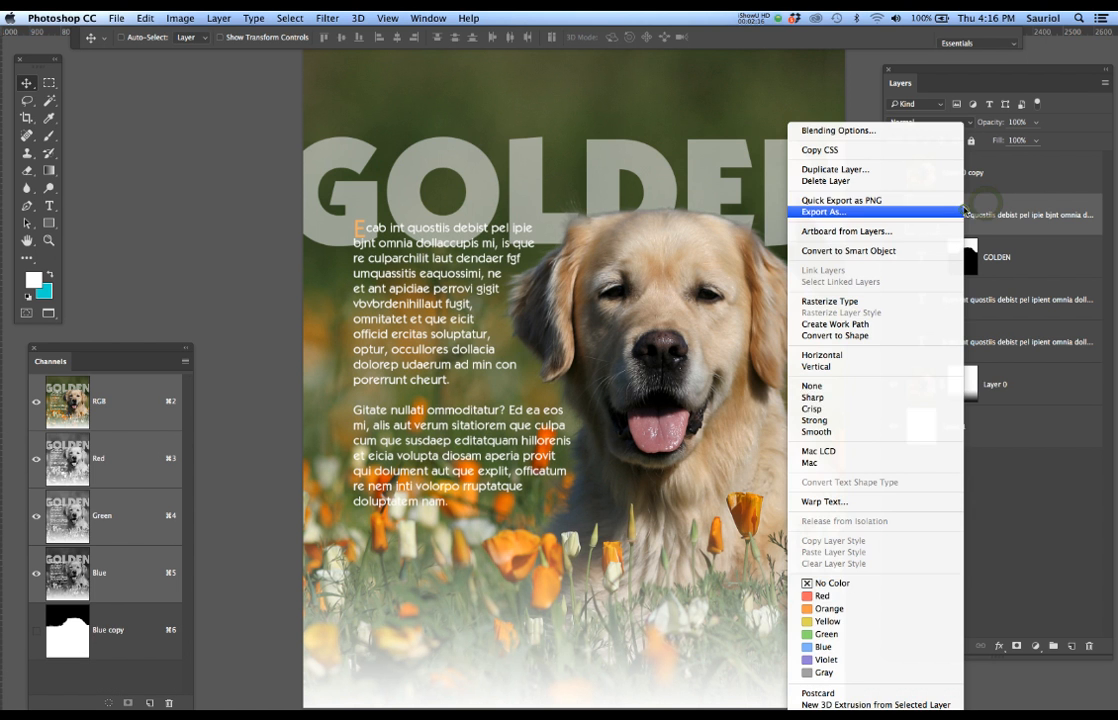
pyautogui.click(805, 595)
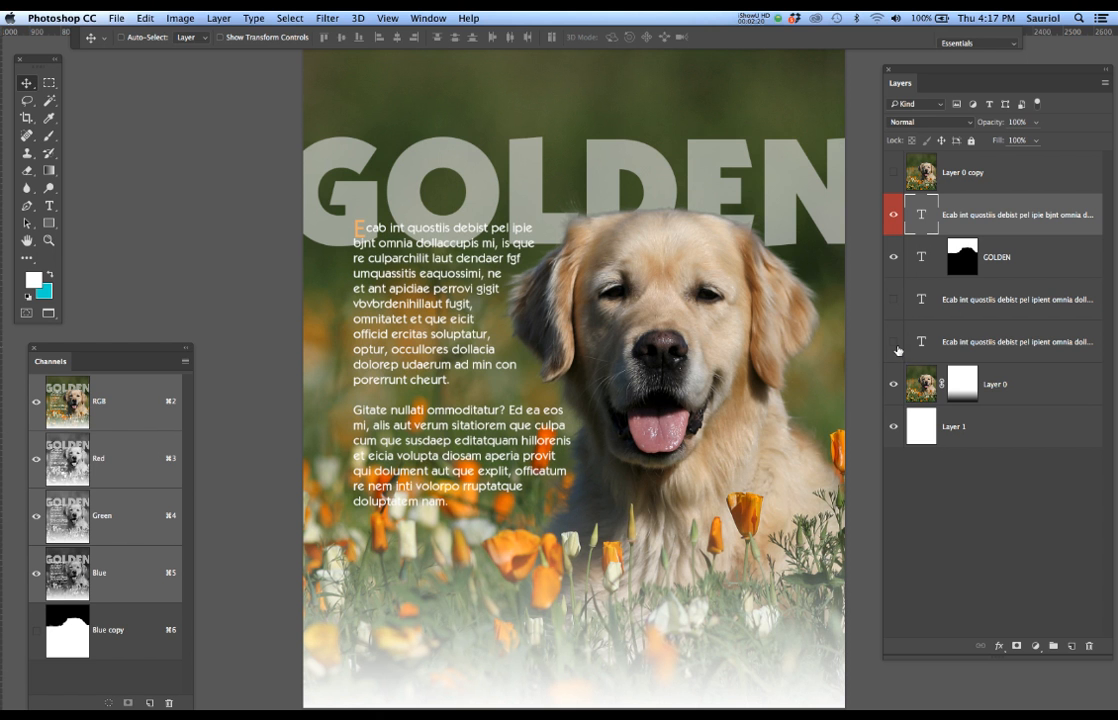
pyautogui.click(893, 214)
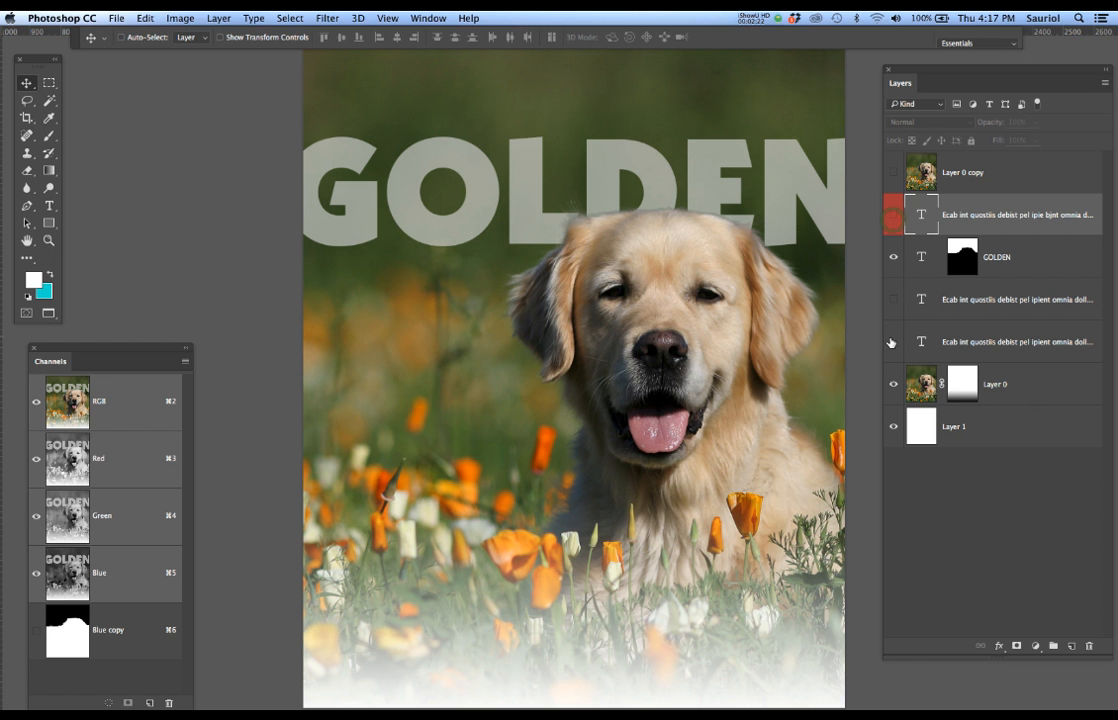
# - Check the two plain body text layers beneath the GOLDEN layer and delete them both
pyautogui.click(893, 341)
pyautogui.click(893, 341)
pyautogui.click(894, 300)
pyautogui.click(894, 342)
pyautogui.click(894, 299)
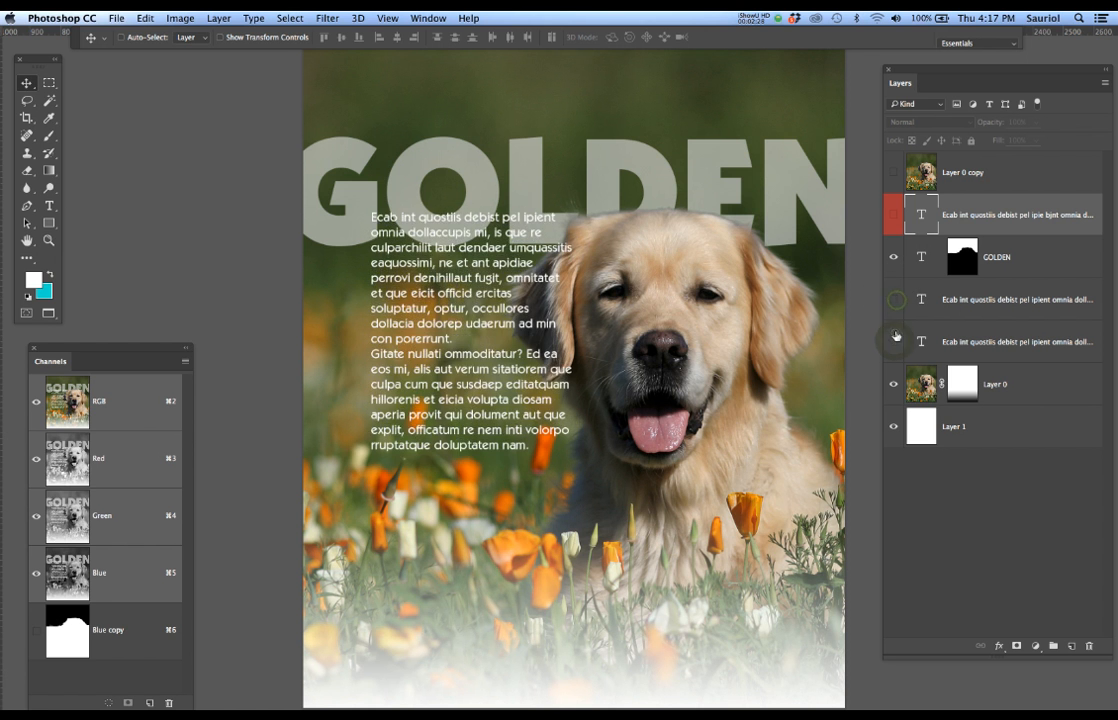
pyautogui.click(894, 341)
pyautogui.click(960, 300)
pyautogui.keyDown('shift'); pyautogui.click(972, 342); pyautogui.keyUp('shift')
pyautogui.moveTo(972, 335); pyautogui.dragTo(1088, 645)
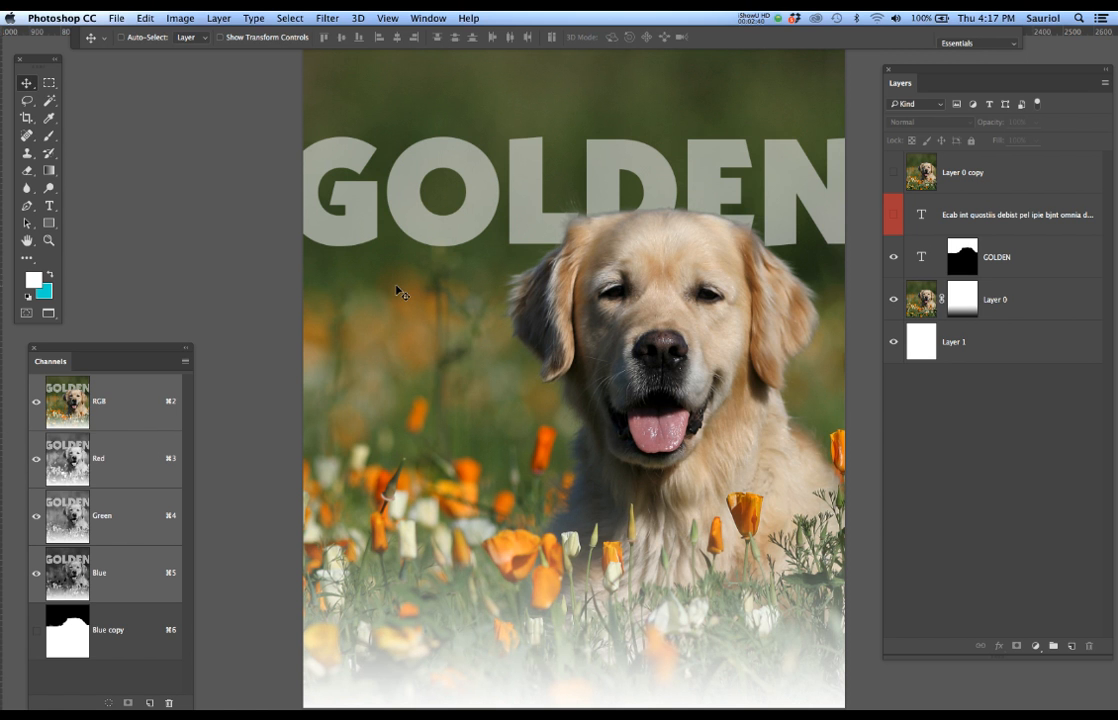
# - Hide the GOLDEN layer and try out a new paragraph text box over the blurred background beside the dog
pyautogui.press('t')
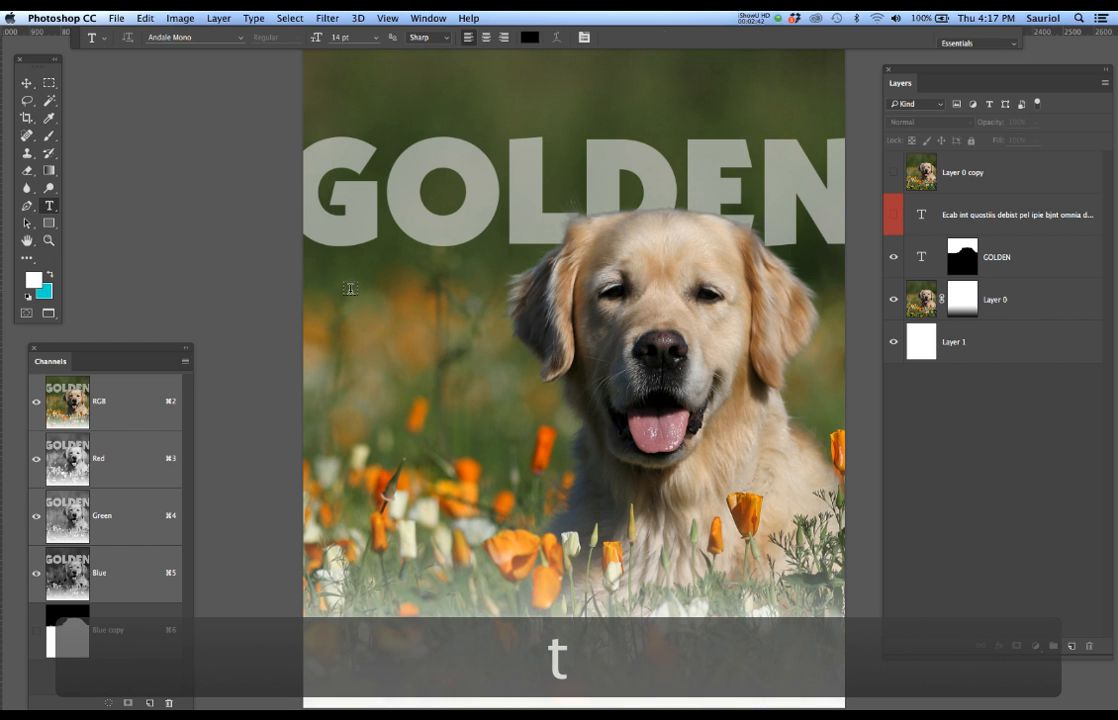
pyautogui.moveTo(351, 271); pyautogui.dragTo(516, 418)
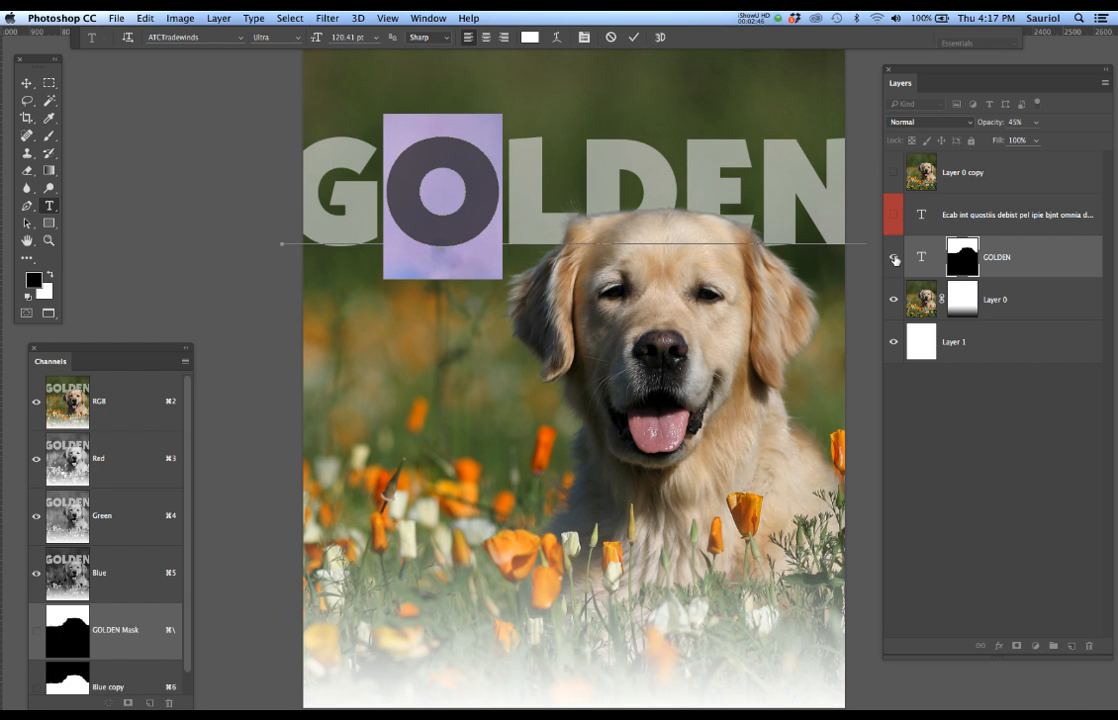
pyautogui.click(895, 259)
pyautogui.moveTo(354, 137); pyautogui.dragTo(541, 403)
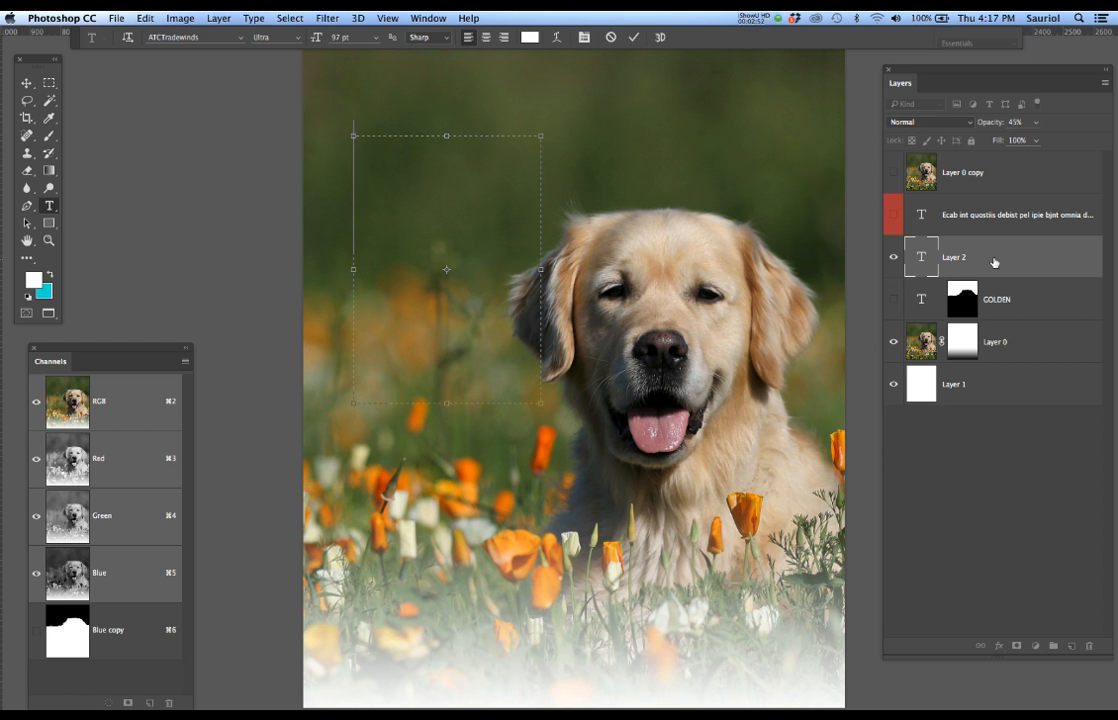
pyautogui.press('Escape')
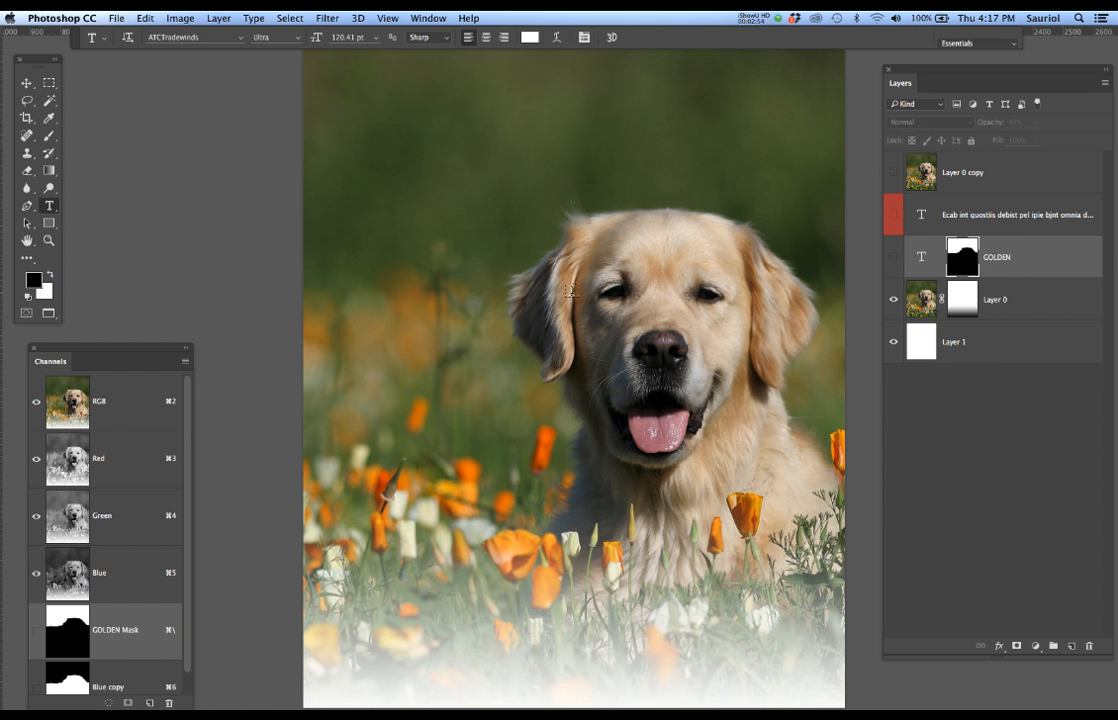
# - Draw a tall rectangular path over the background beside the dog with the Rectangle tool in Path mode
pyautogui.moveTo(35, 58); pyautogui.dragTo(199, 66)
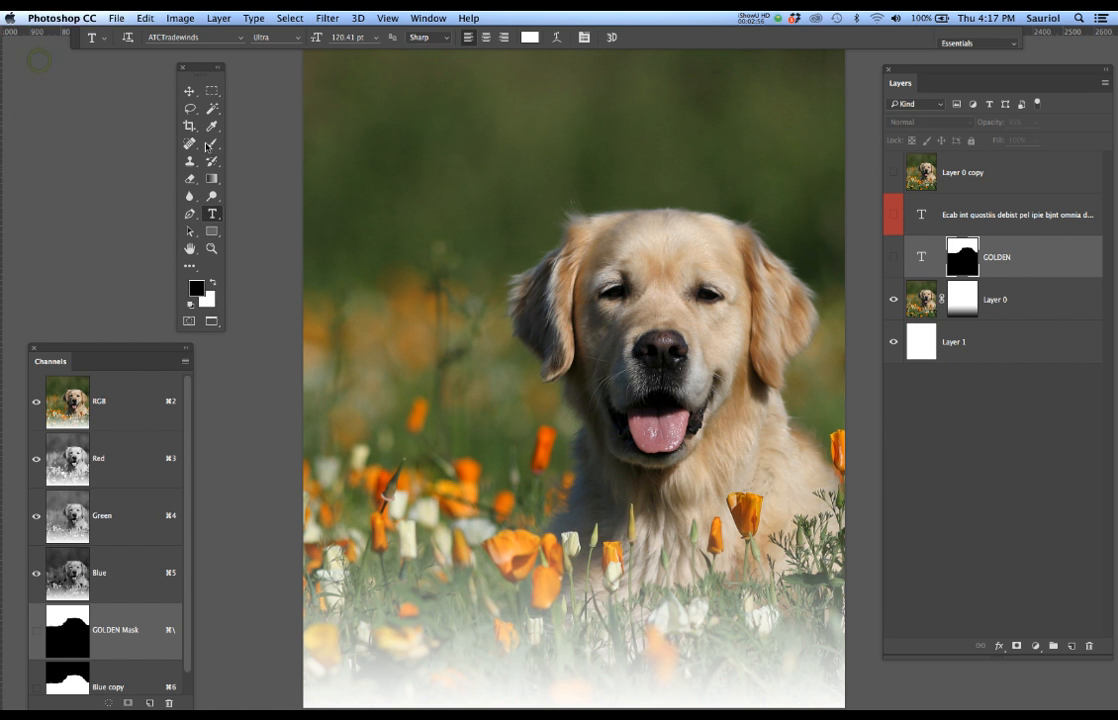
pyautogui.click(213, 231)
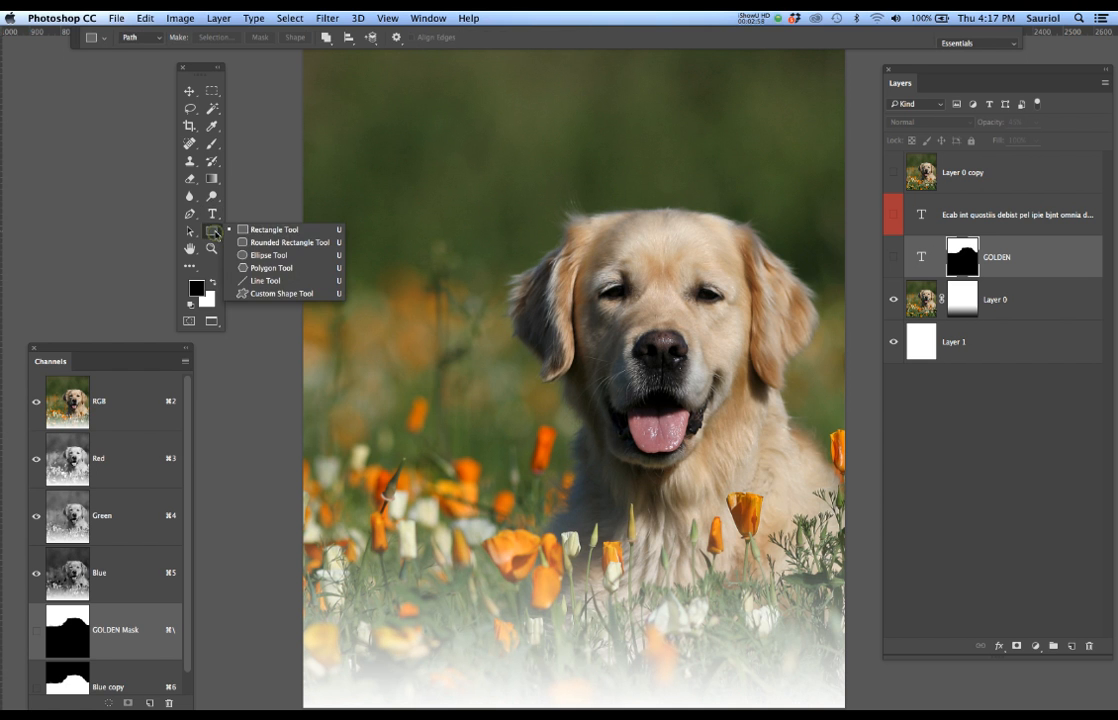
pyautogui.click(262, 234)
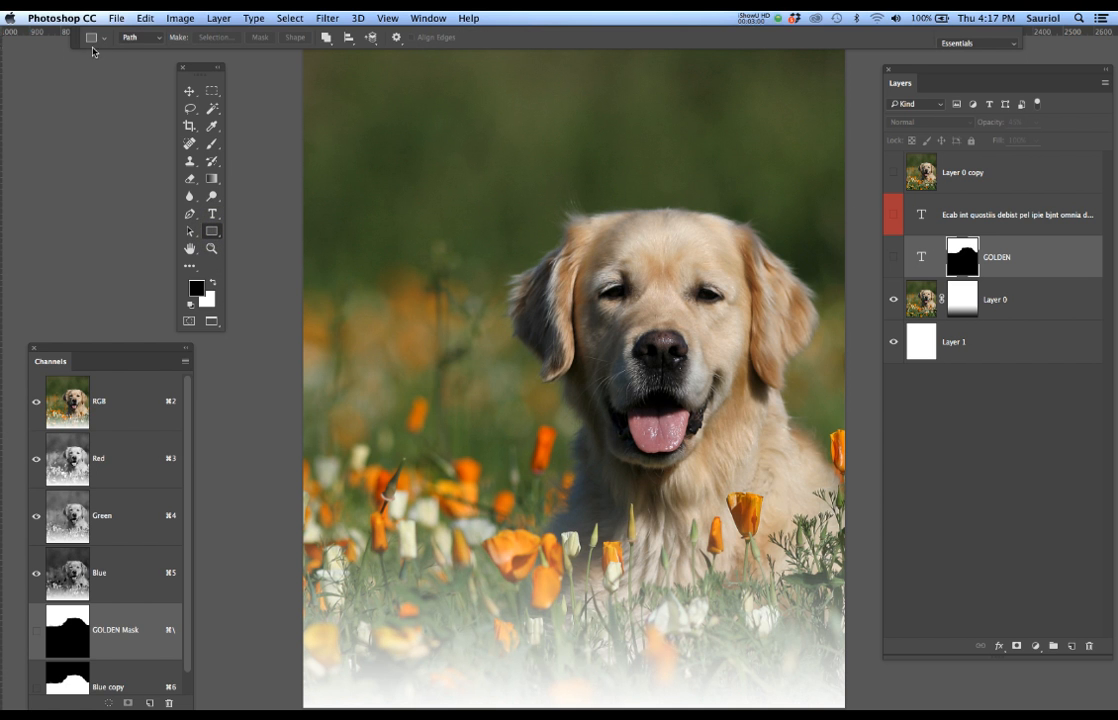
pyautogui.click(145, 40)
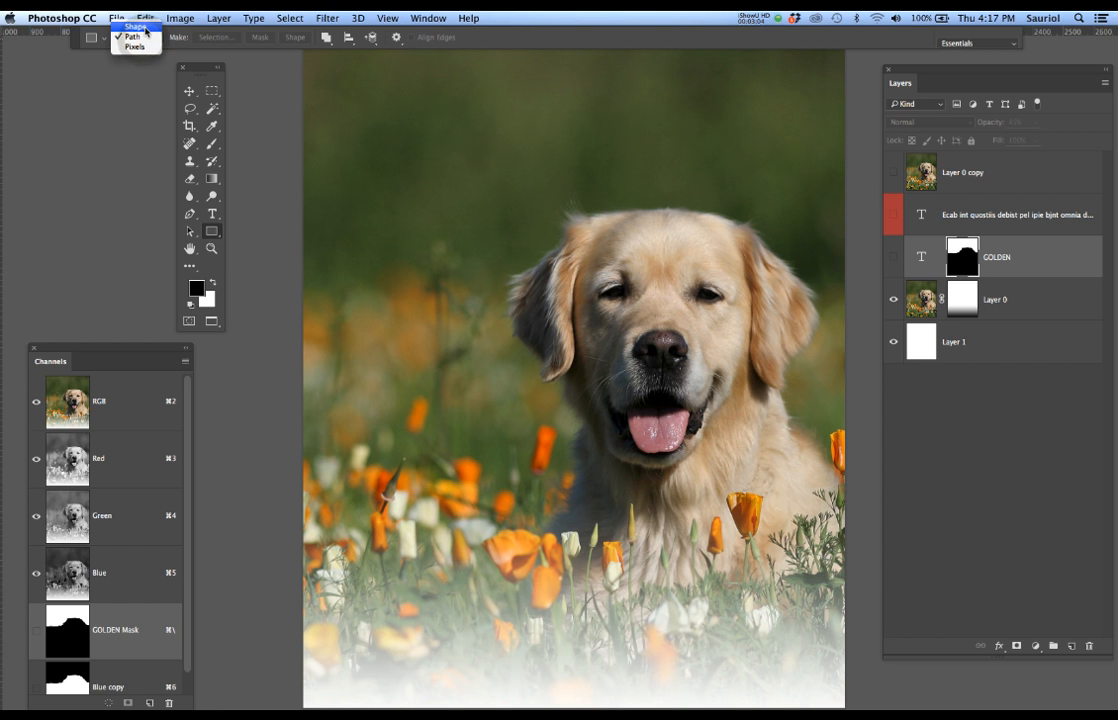
pyautogui.click(136, 37)
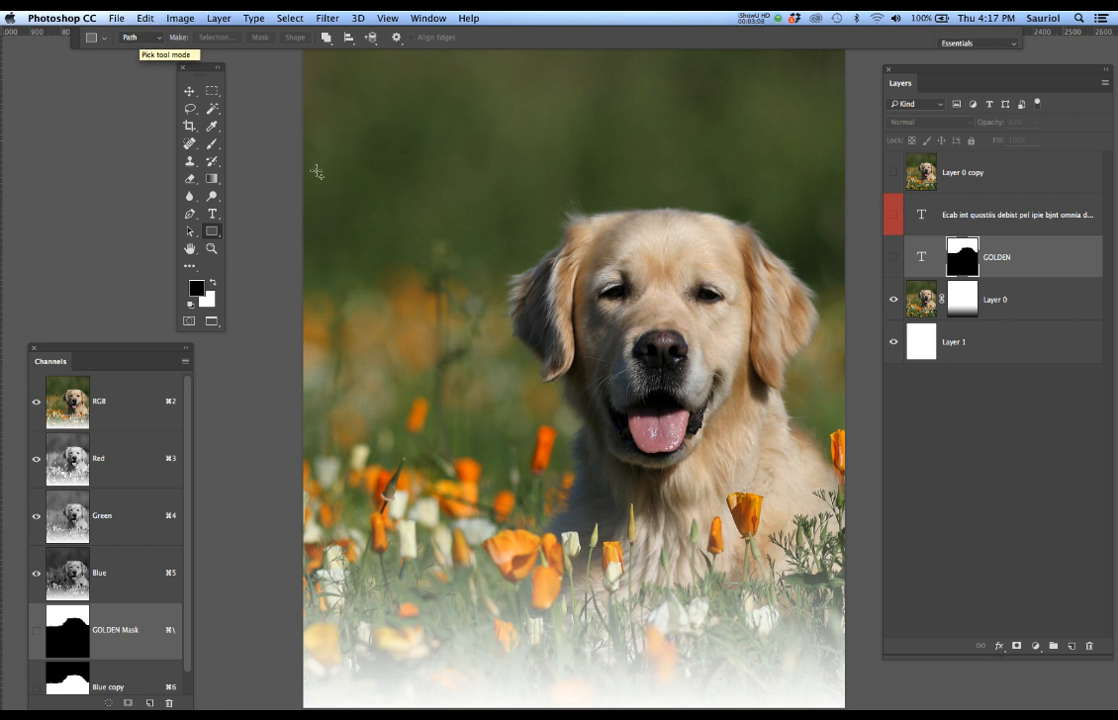
pyautogui.moveTo(364, 116); pyautogui.dragTo(546, 420)
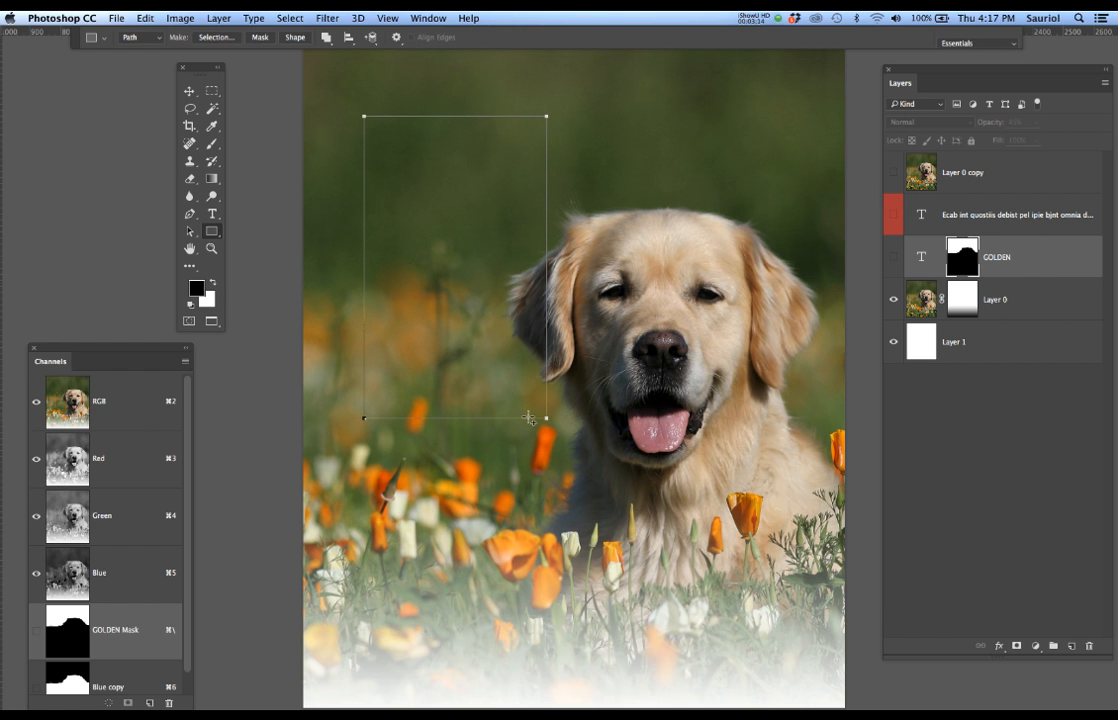
# - Place the placeholder text starting "Bist unt, sum et et" inside the rectangular path as area type
pyautogui.press('t')
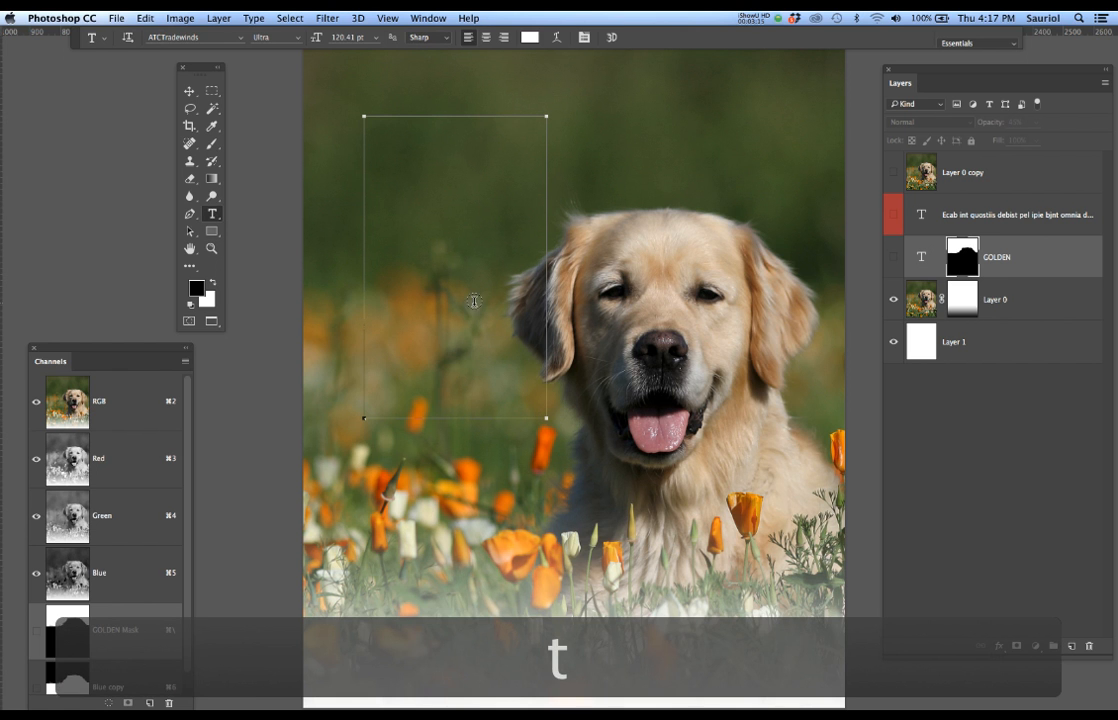
pyautogui.click(436, 131)
pyautogui.write('Bis t')
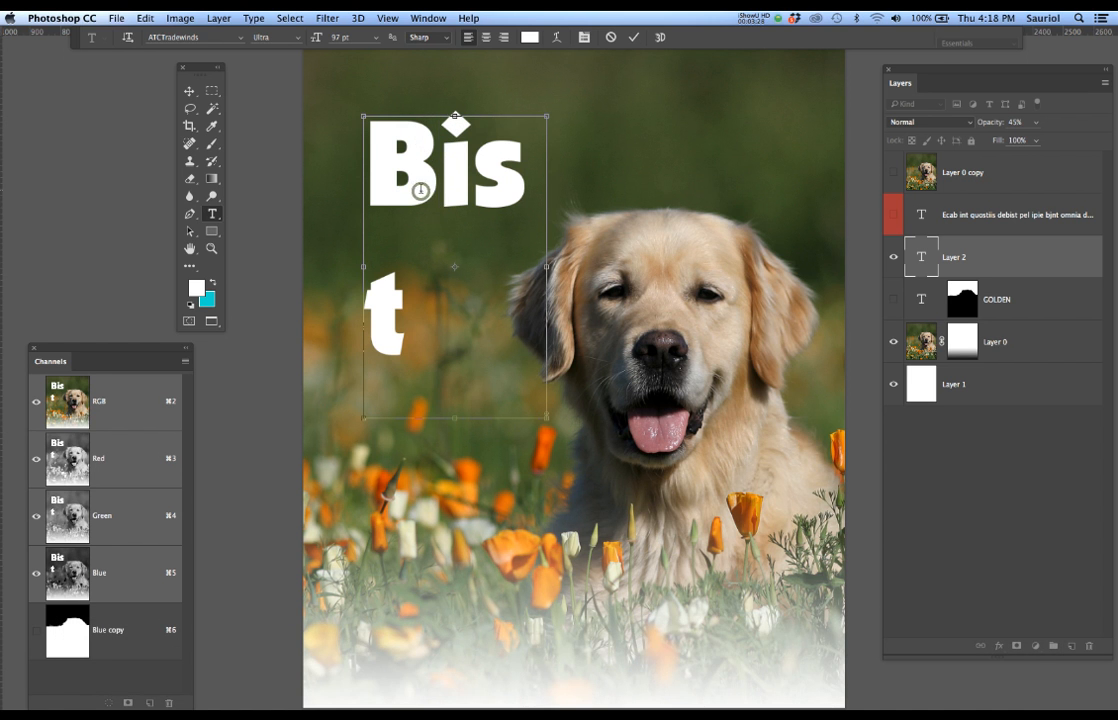
# - Select all the placeholder text and display the Character and Paragraph settings clear of the text block
pyautogui.click(422, 194)
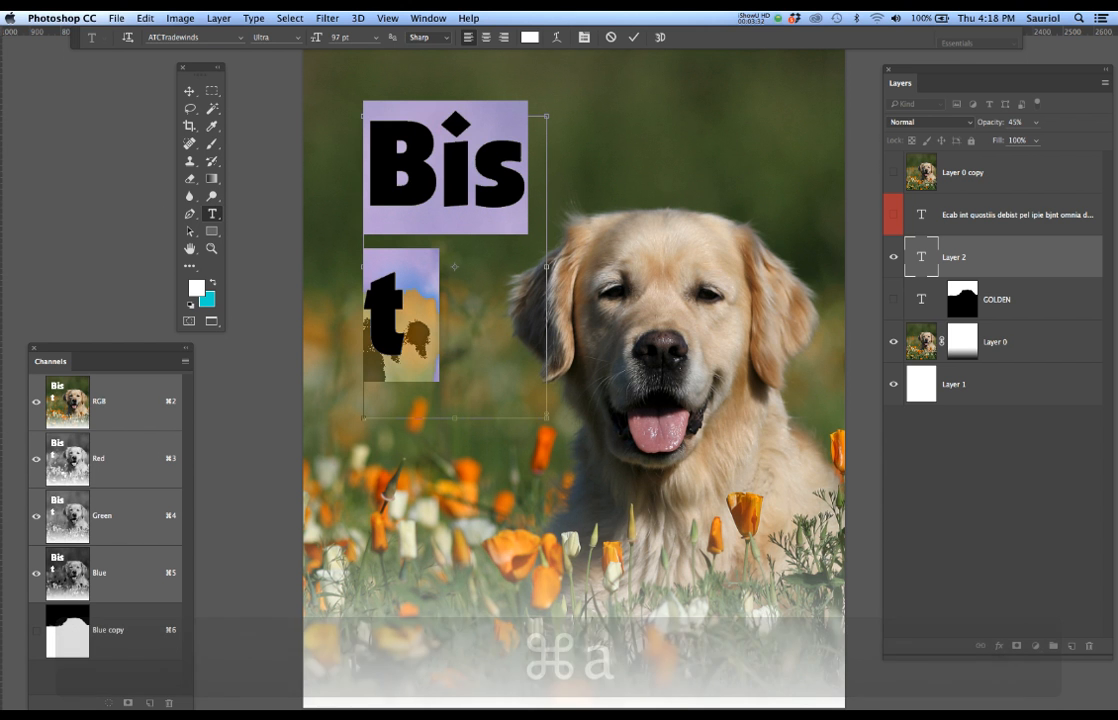
pyautogui.click(428, 18)
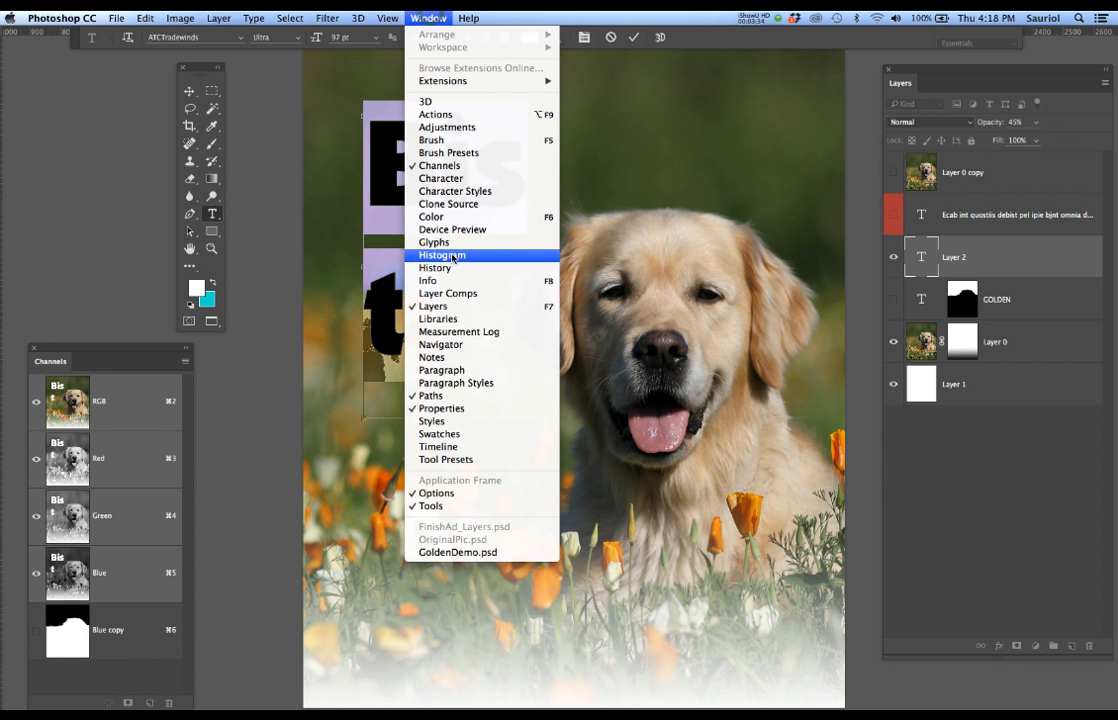
pyautogui.click(446, 180)
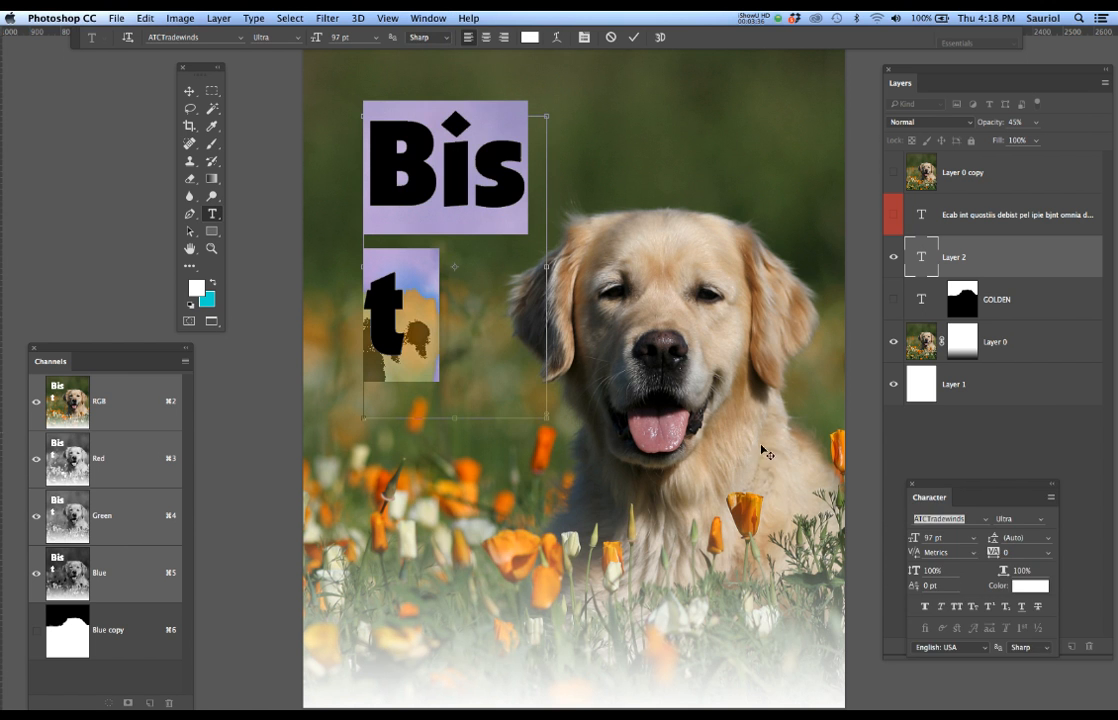
pyautogui.moveTo(935, 497); pyautogui.dragTo(359, 527)
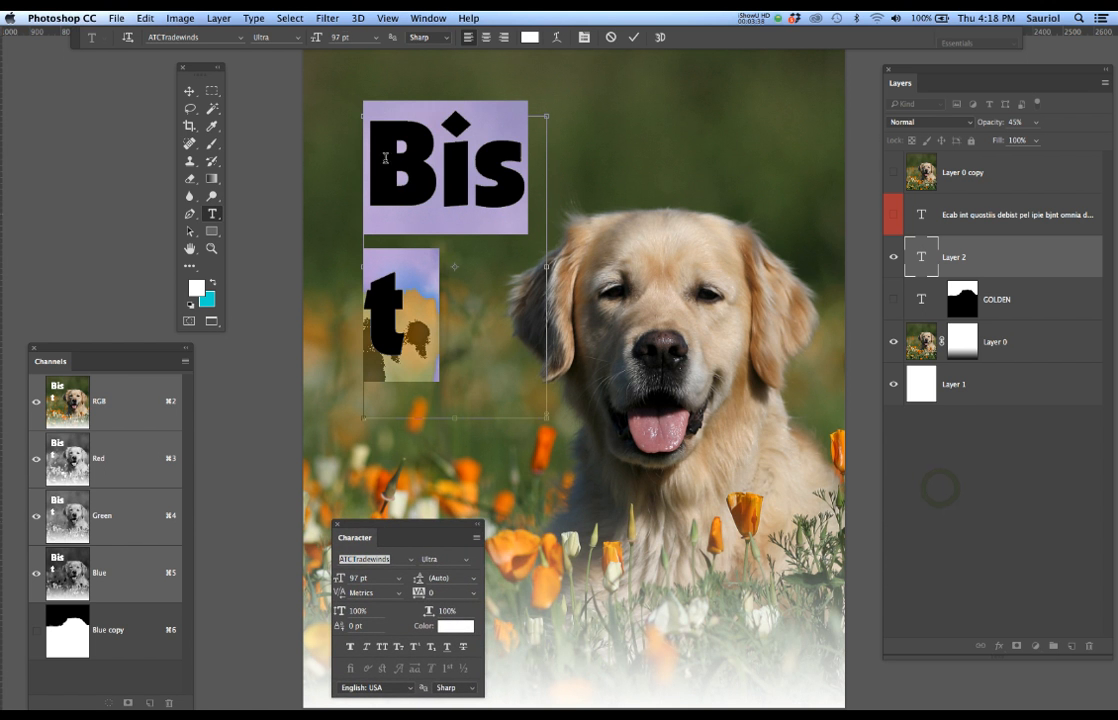
pyautogui.click(428, 18)
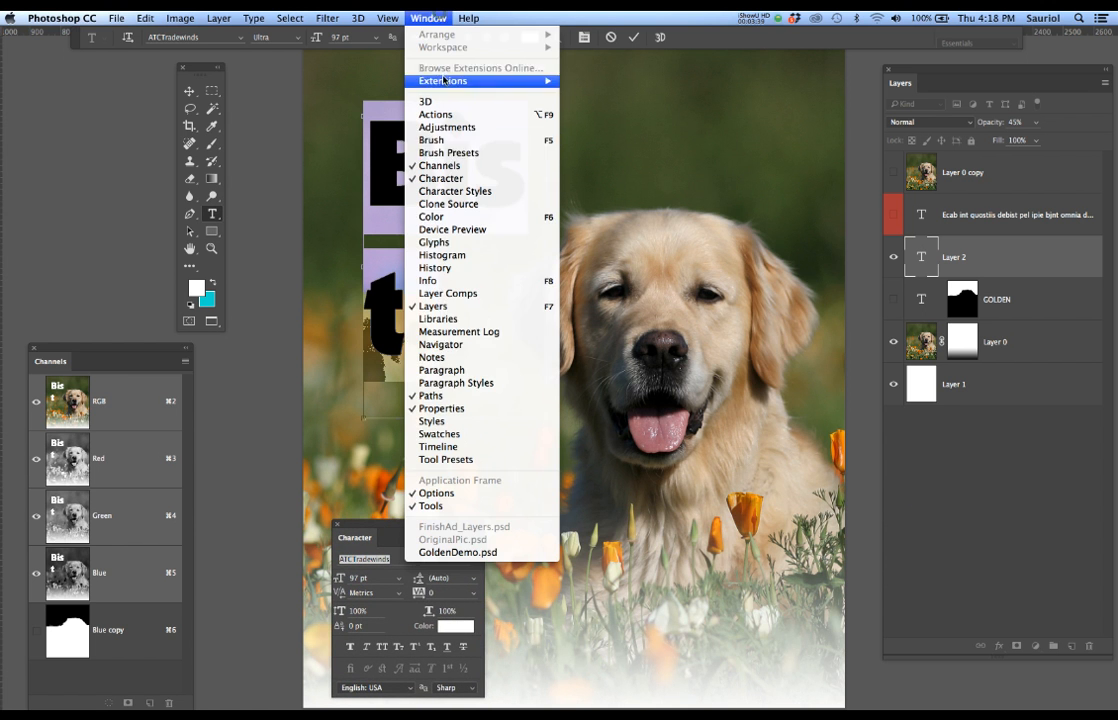
pyautogui.click(440, 370)
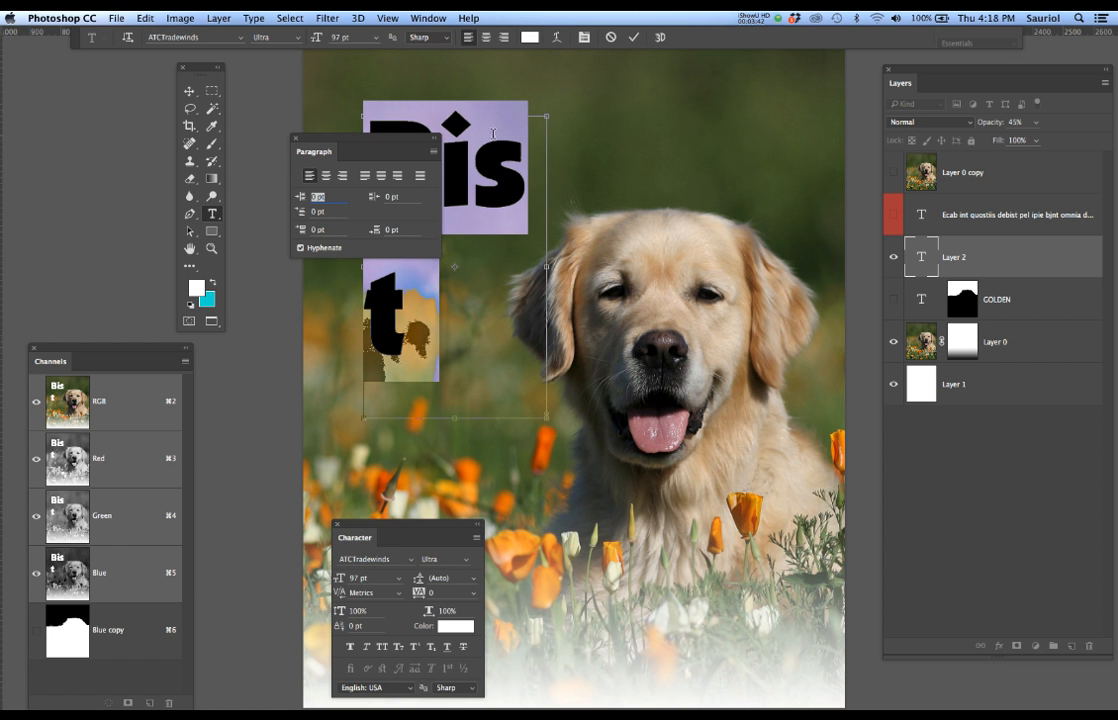
pyautogui.moveTo(383, 140); pyautogui.dragTo(649, 555)
# - Set the selected placeholder text to 11 pt Arial Regular
pyautogui.click(345, 579)
pyautogui.write('12')
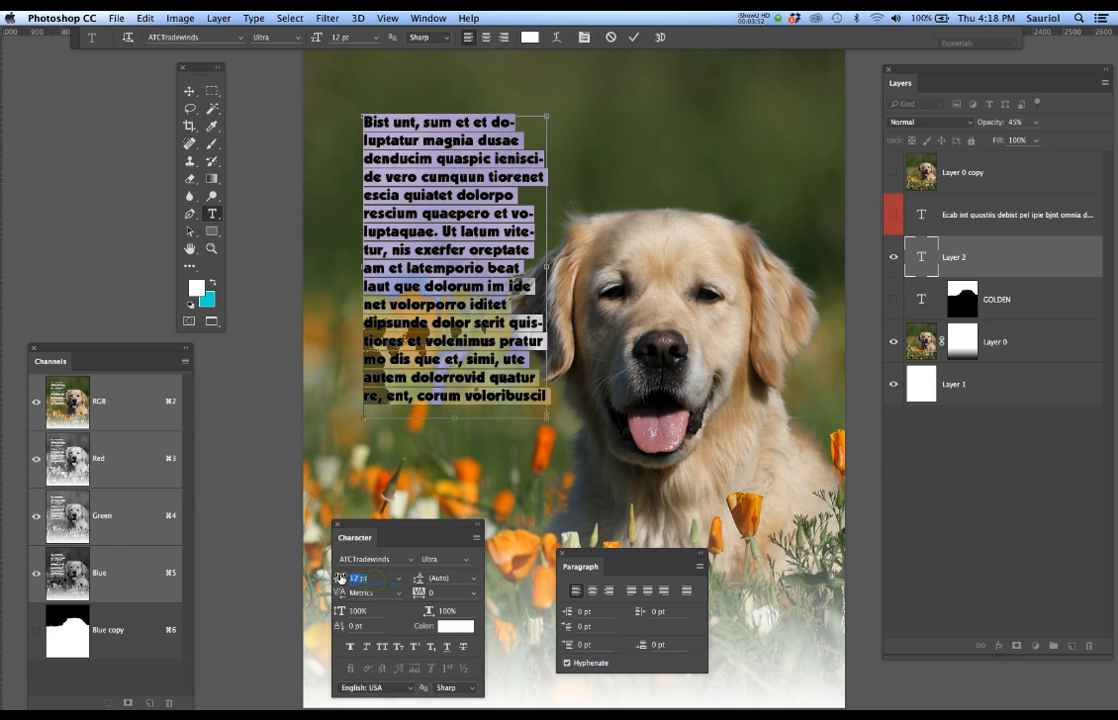
pyautogui.write('11')
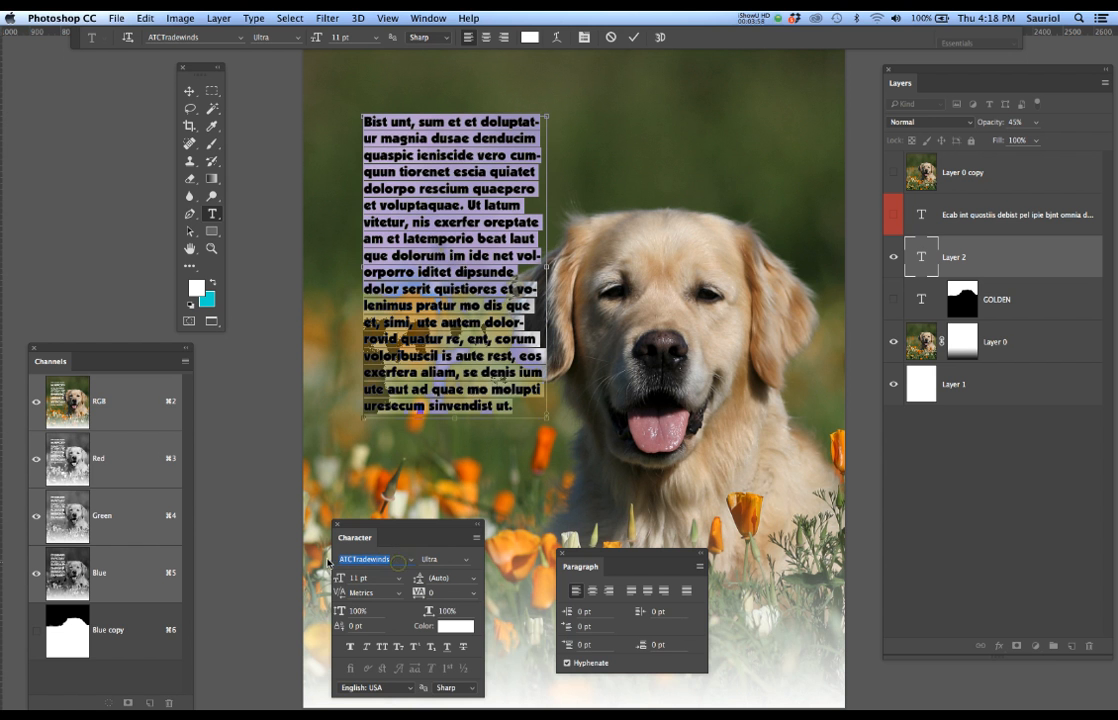
pyautogui.write('arial')
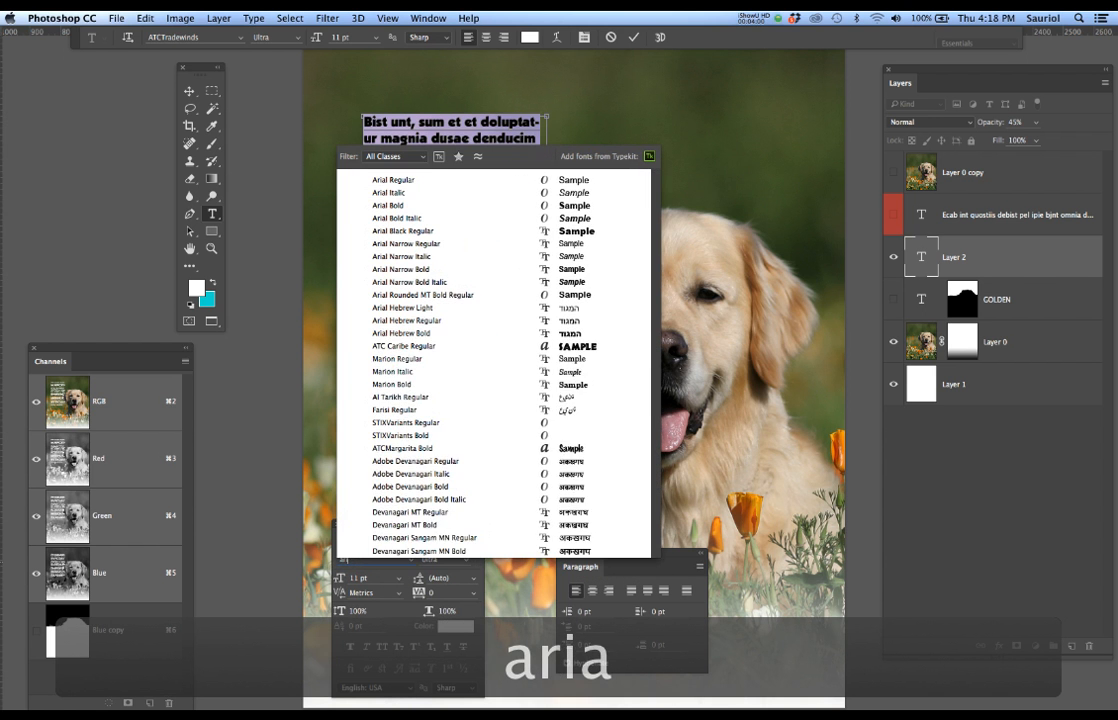
pyautogui.press('Return')
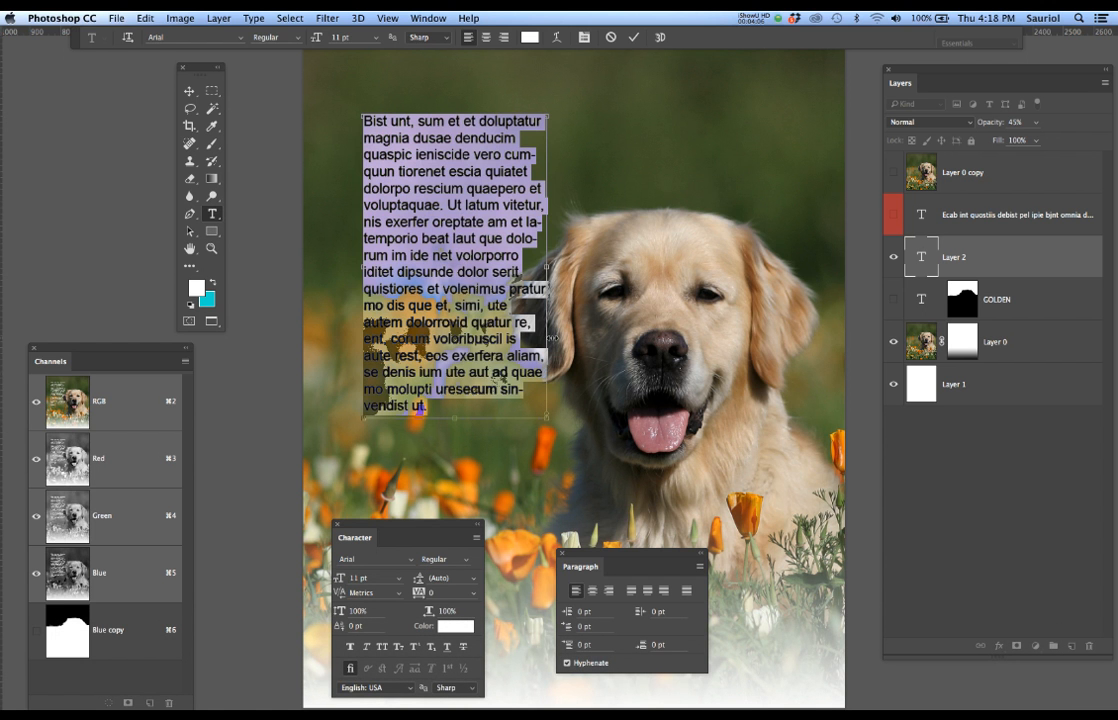
# - Turn off hyphenation for all of the placeholder body text
pyautogui.click(496, 285)
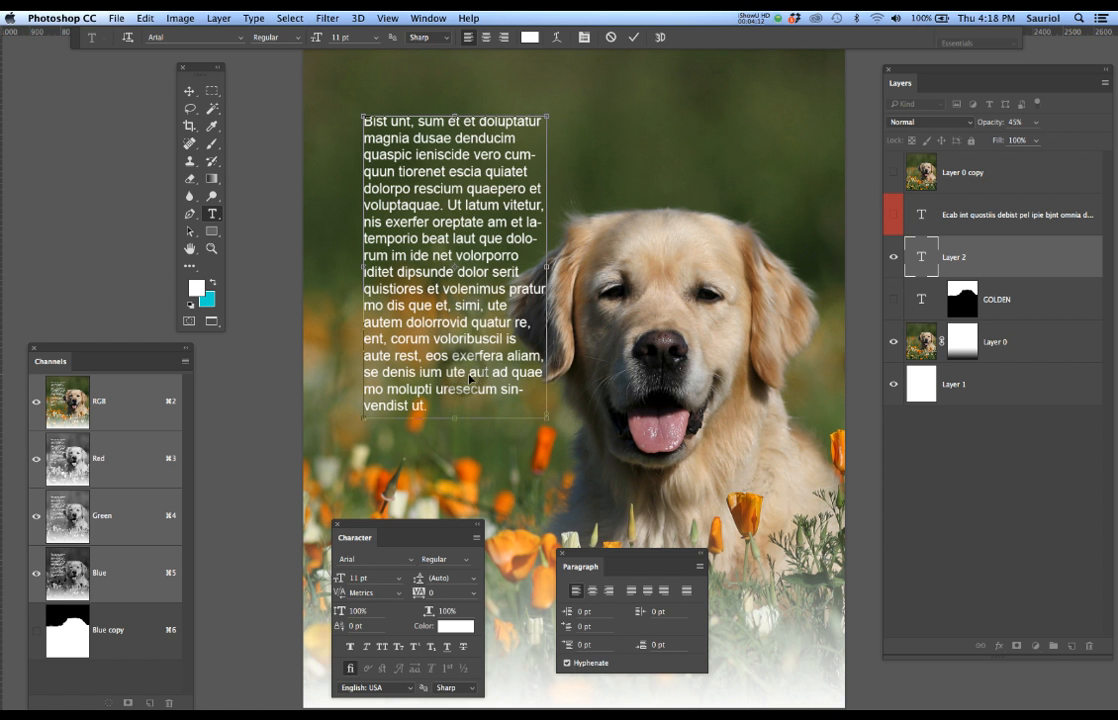
pyautogui.press('super+a')
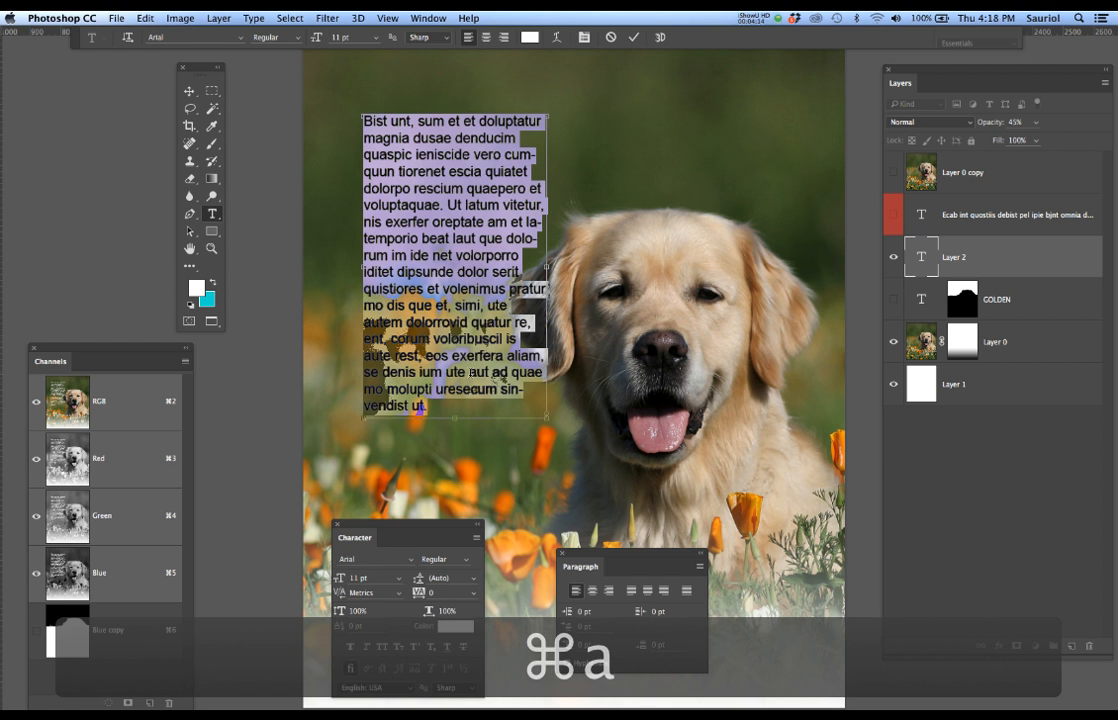
pyautogui.click(564, 662)
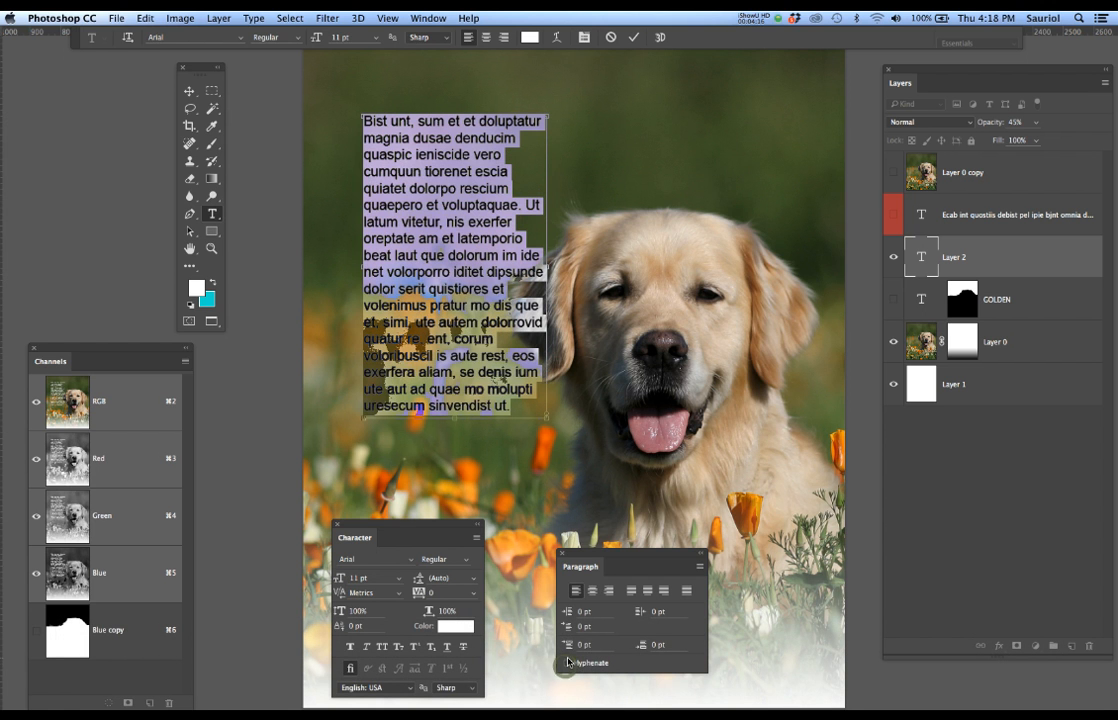
# - Extend the text frame downward, clear the floating panels away from it, and move the text block lower beside the dog's face
pyautogui.moveTo(454, 420); pyautogui.dragTo(475, 484)
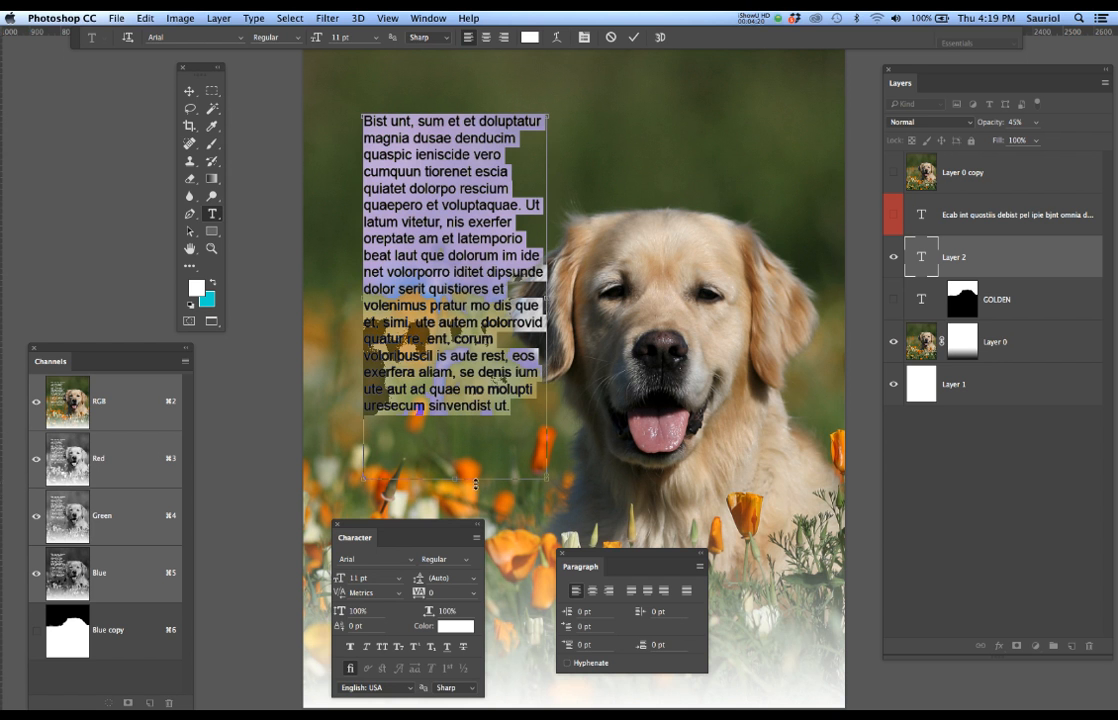
pyautogui.moveTo(416, 530); pyautogui.dragTo(365, 550)
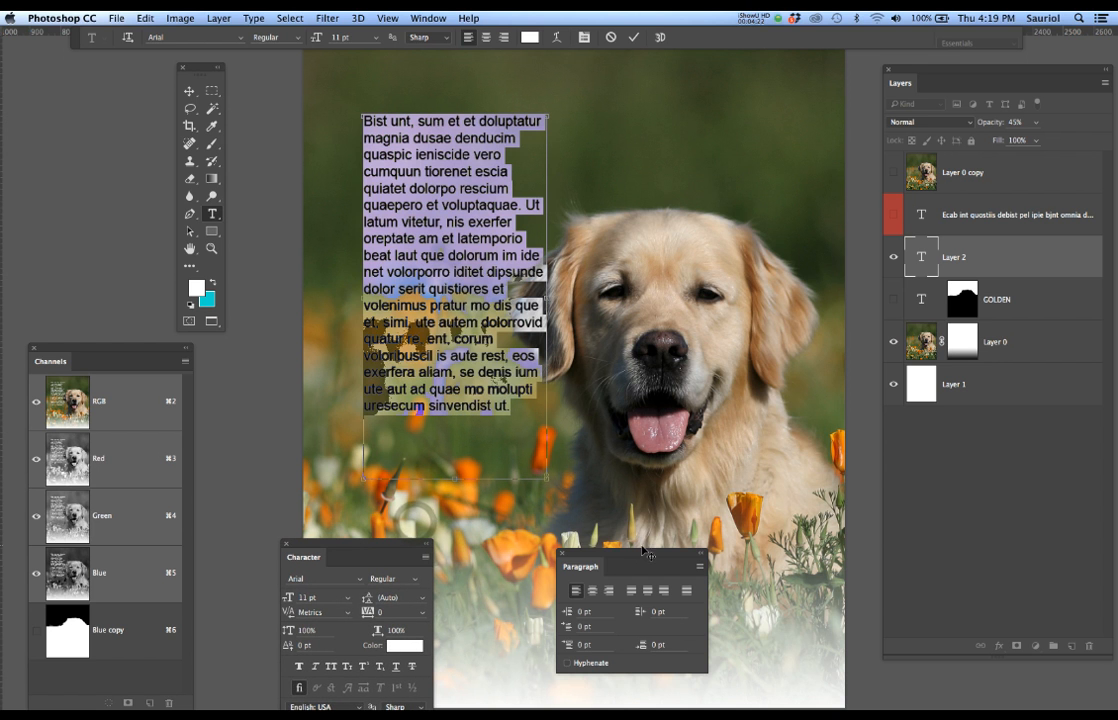
pyautogui.moveTo(638, 557); pyautogui.dragTo(720, 545)
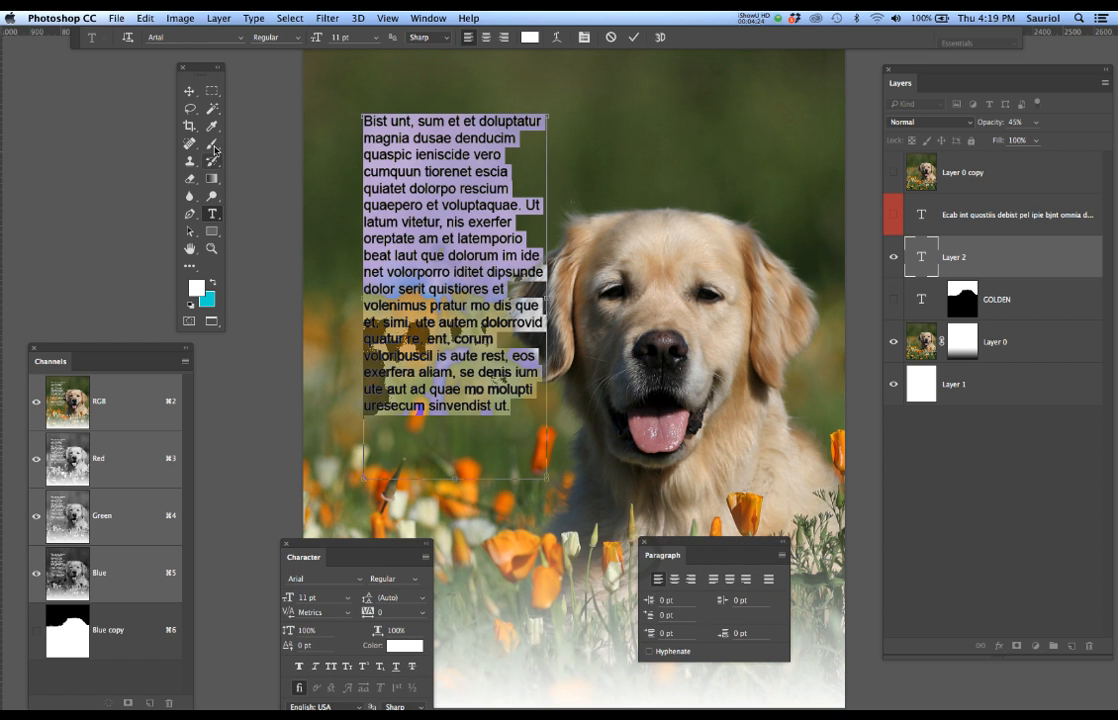
pyautogui.click(189, 93)
pyautogui.moveTo(425, 243); pyautogui.dragTo(428, 329)
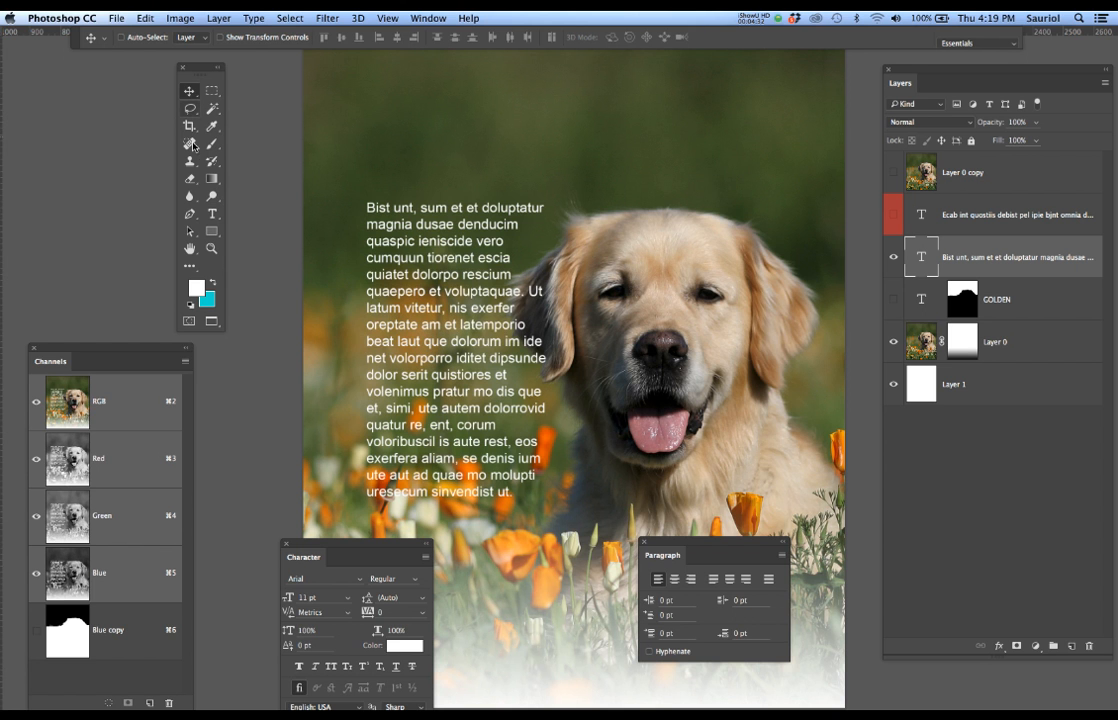
# - Widen the body text frame toward the dog so it overlaps the ear, and clear the Character panel off the frame
pyautogui.click(211, 213)
pyautogui.click(414, 310)
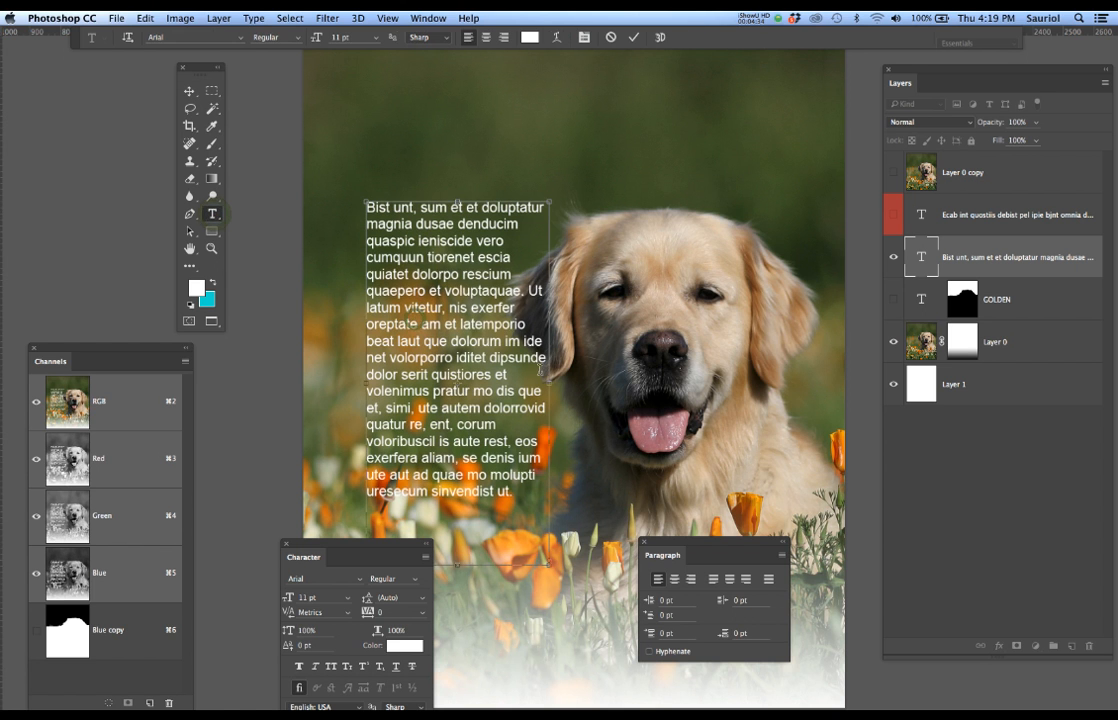
pyautogui.moveTo(549, 384); pyautogui.dragTo(566, 384)
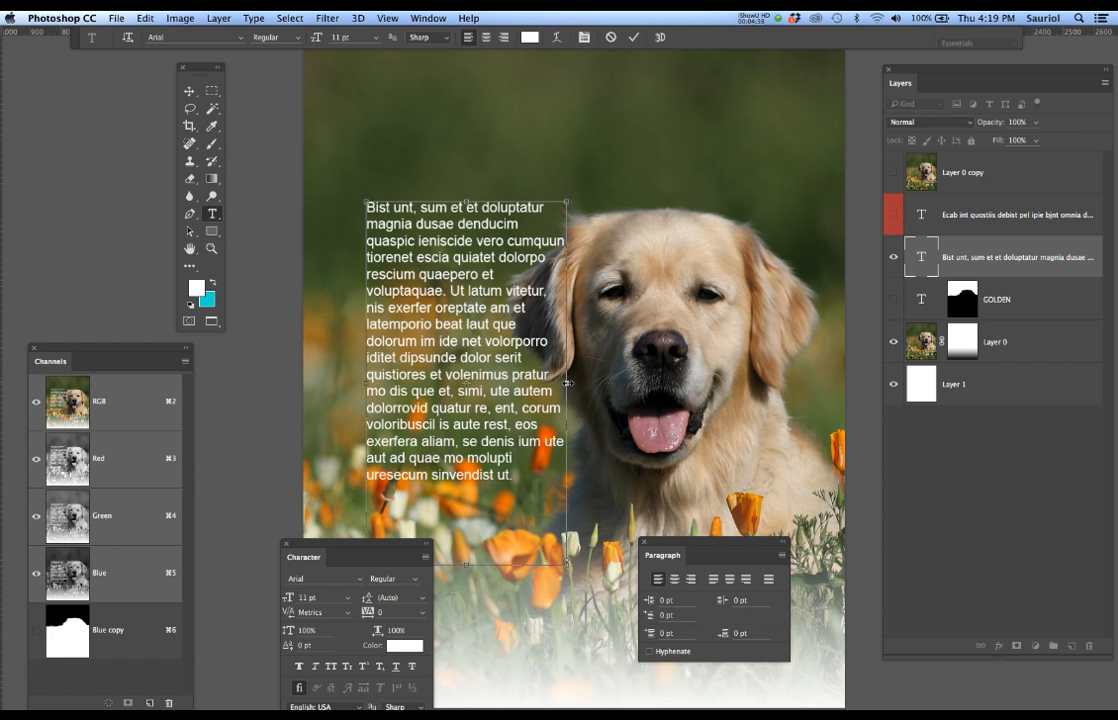
pyautogui.moveTo(369, 548); pyautogui.dragTo(252, 486)
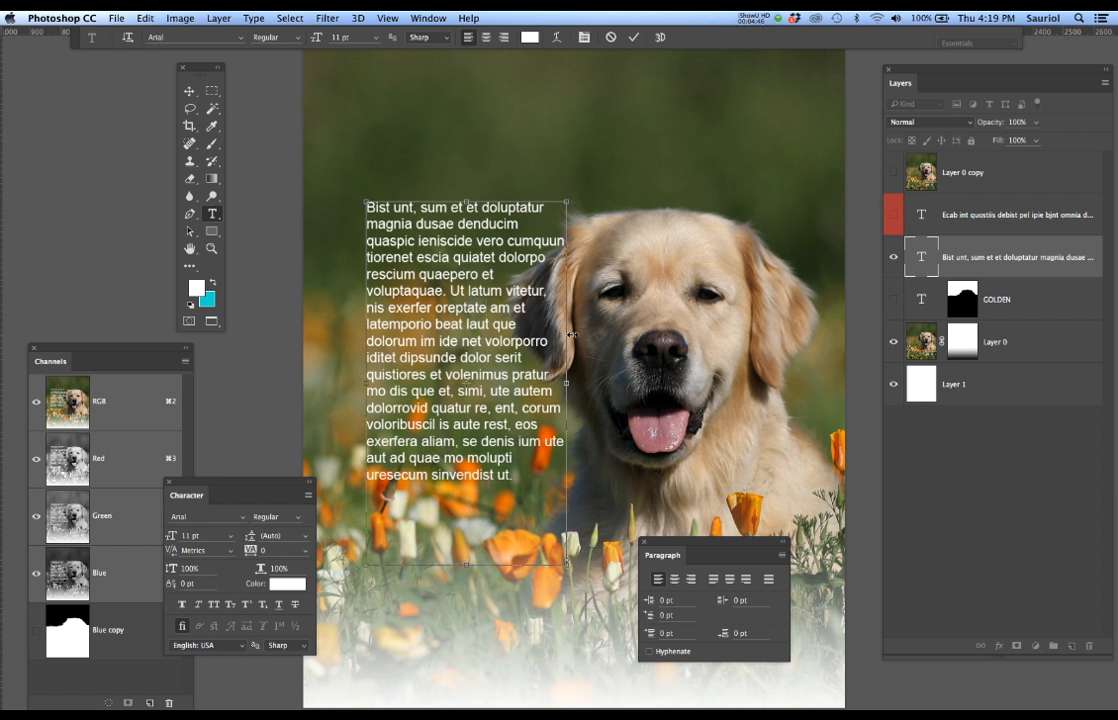
# - Leave text editing, switch to the Pen tool, and move the Paragraph panel farther from the dog's face
pyautogui.click(189, 91)
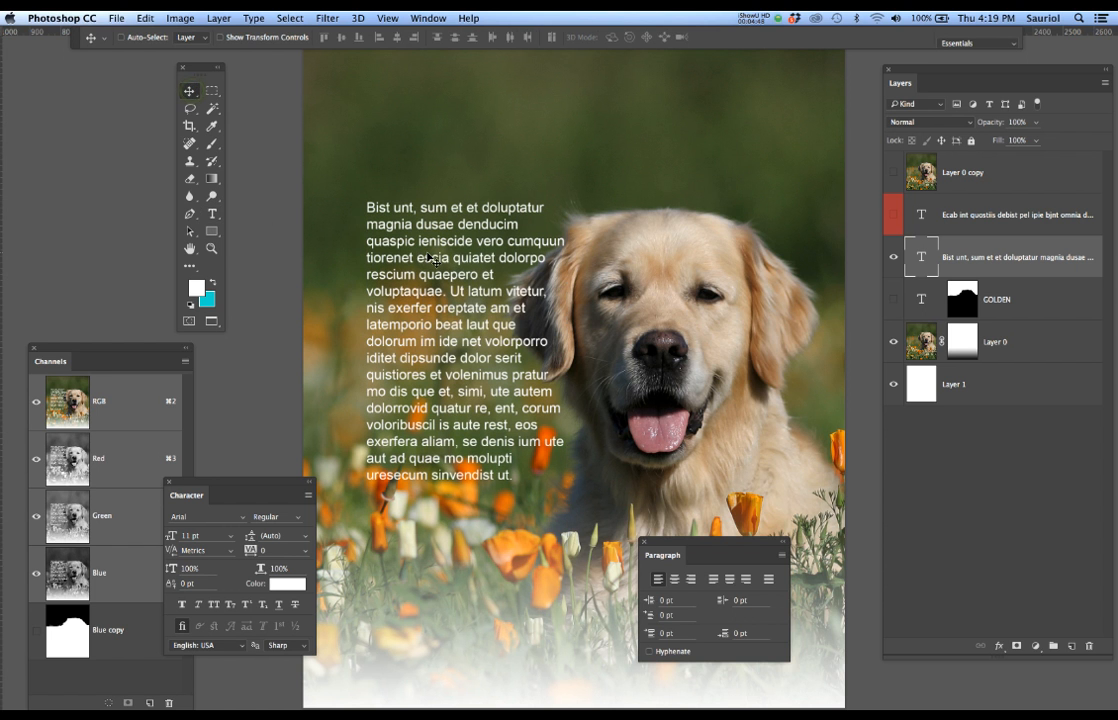
pyautogui.press('p')
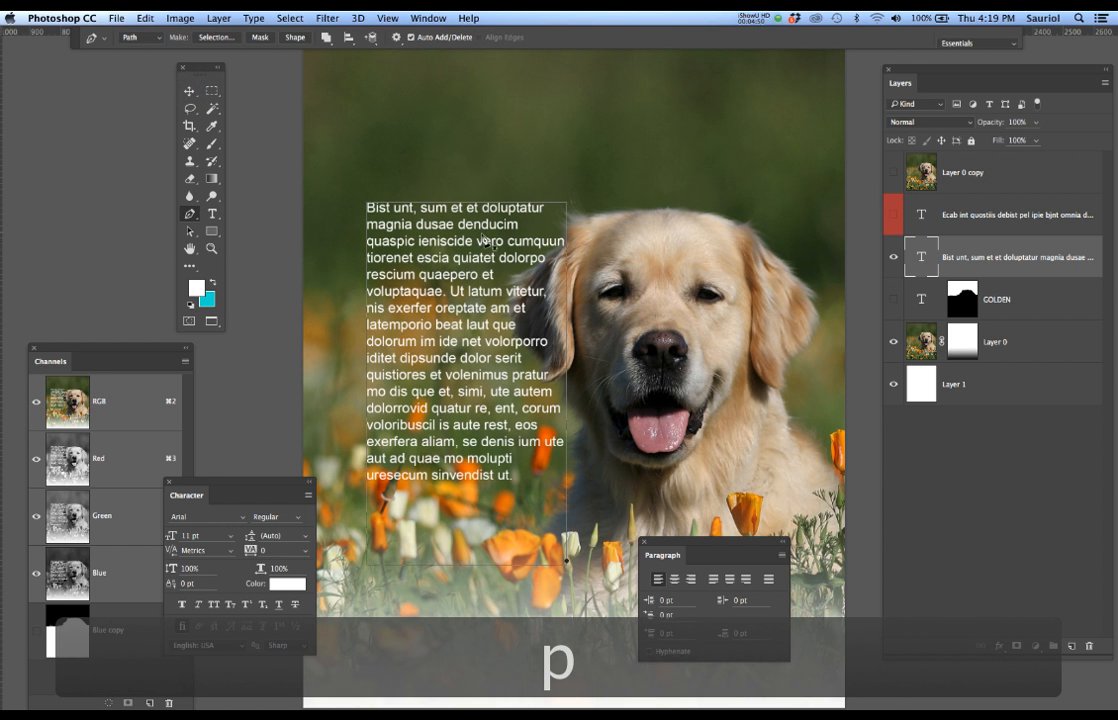
pyautogui.scroll(1, 450, 245)
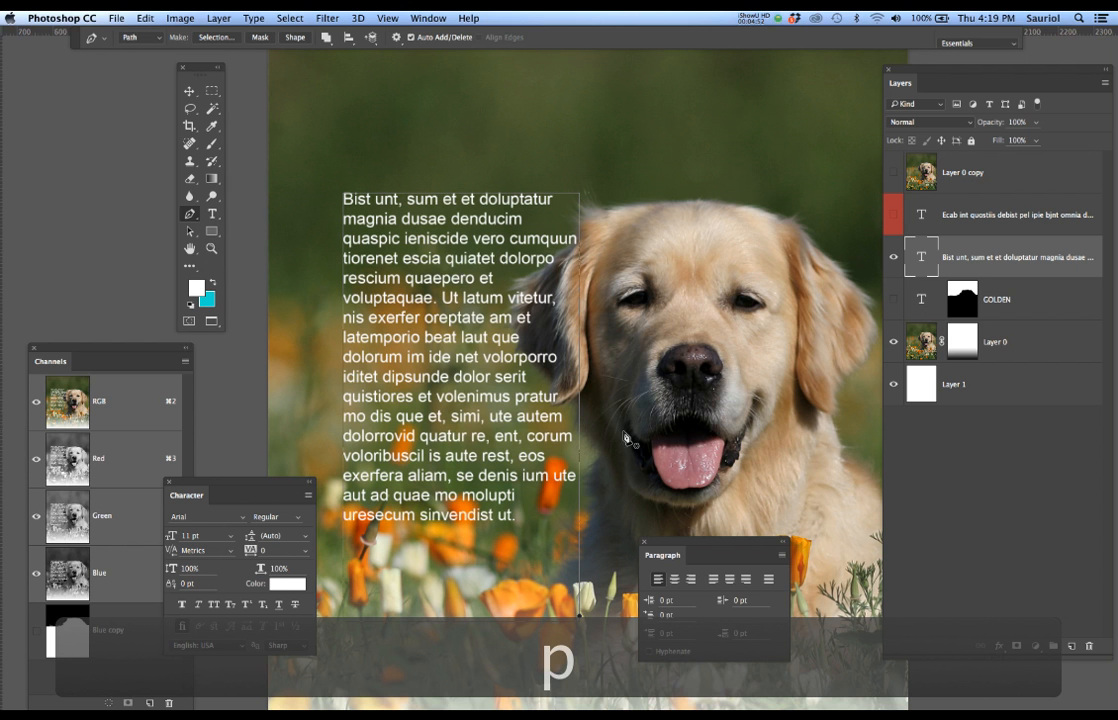
pyautogui.moveTo(688, 545); pyautogui.dragTo(749, 568)
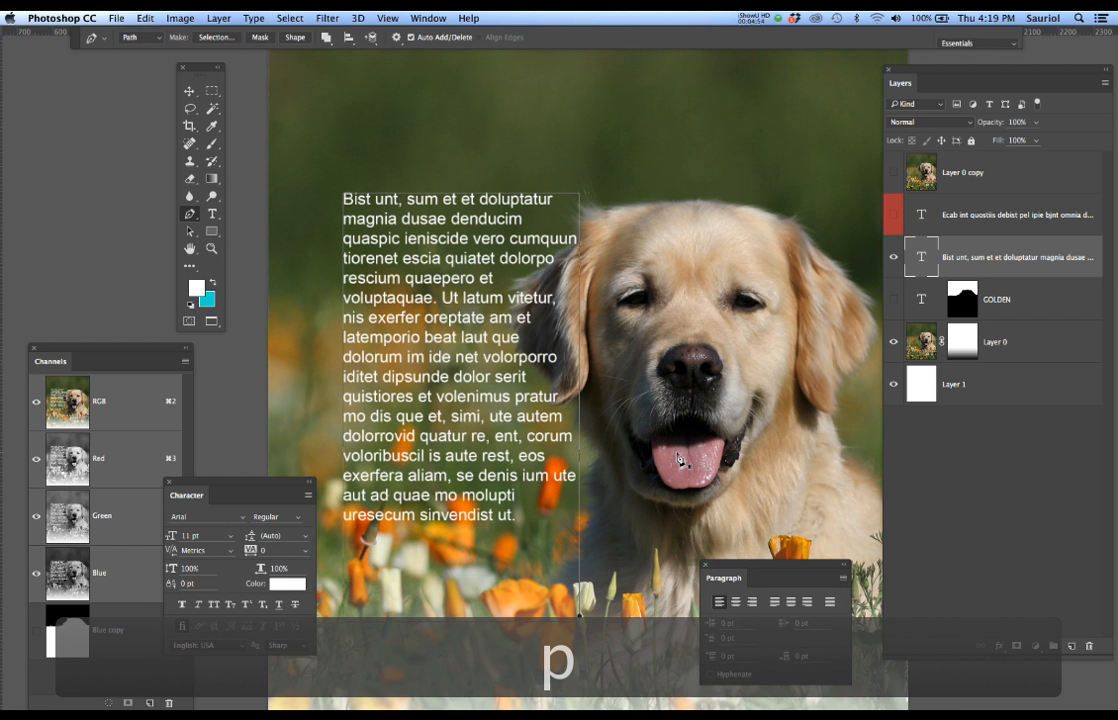
pyautogui.scroll(1, 672, 468)
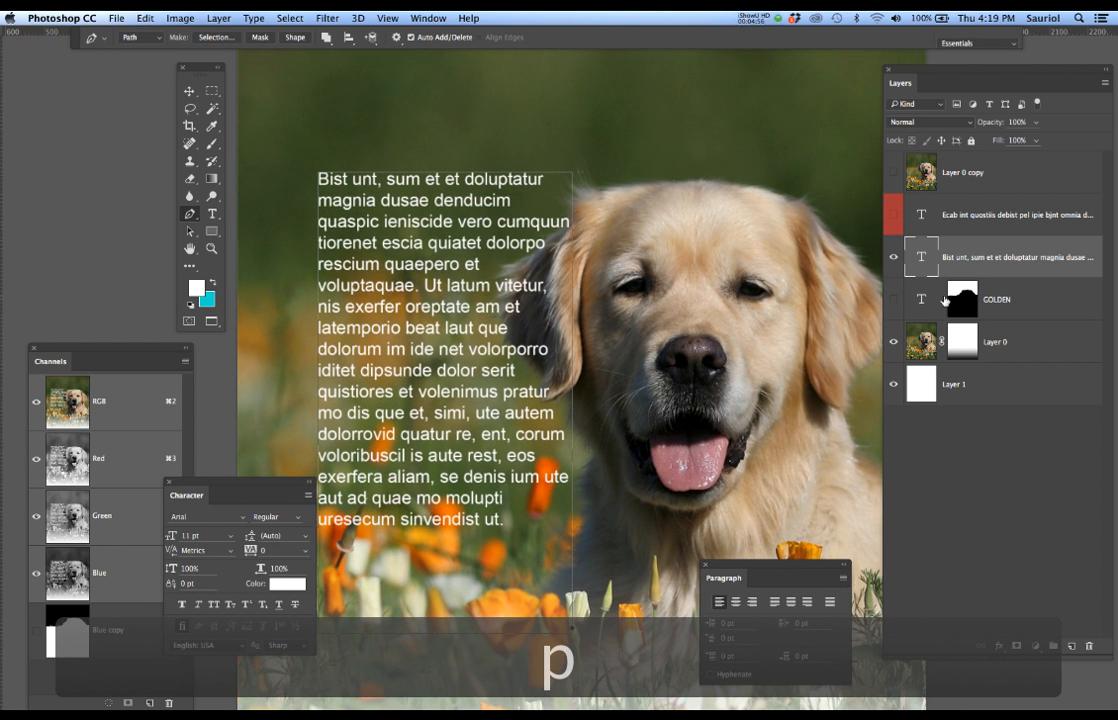
# - Reduce the opacity of the dog photo's Layer 0 to 58%
pyautogui.click(1024, 346)
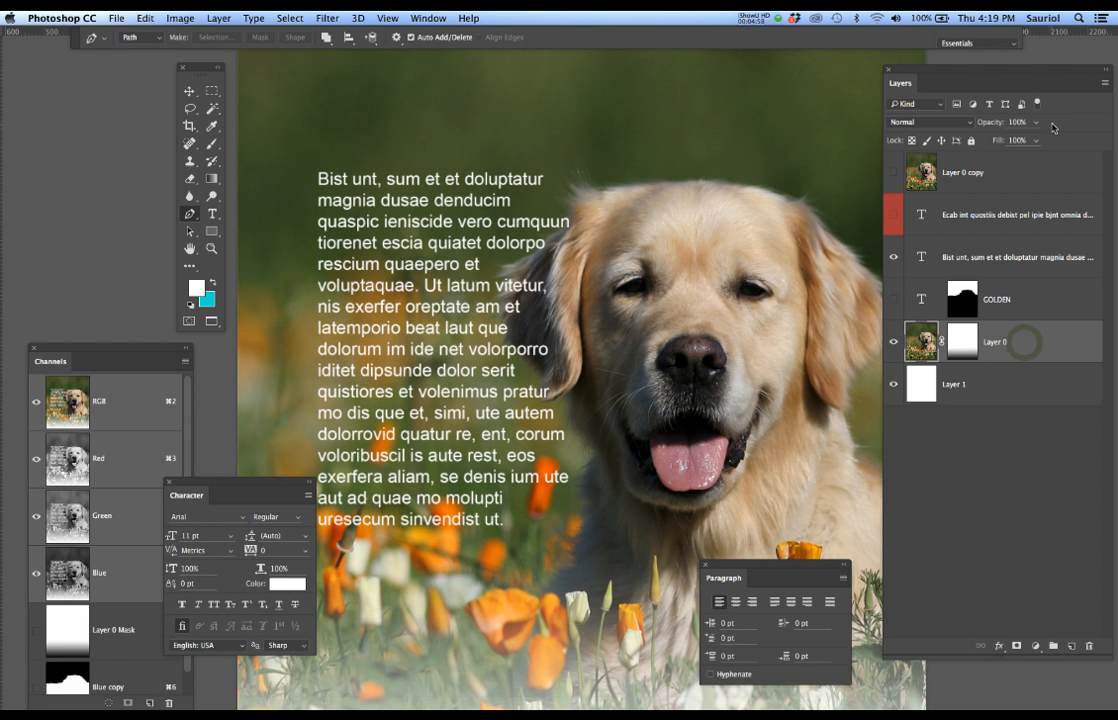
pyautogui.click(1036, 121)
pyautogui.moveTo(1037, 145); pyautogui.dragTo(1008, 147)
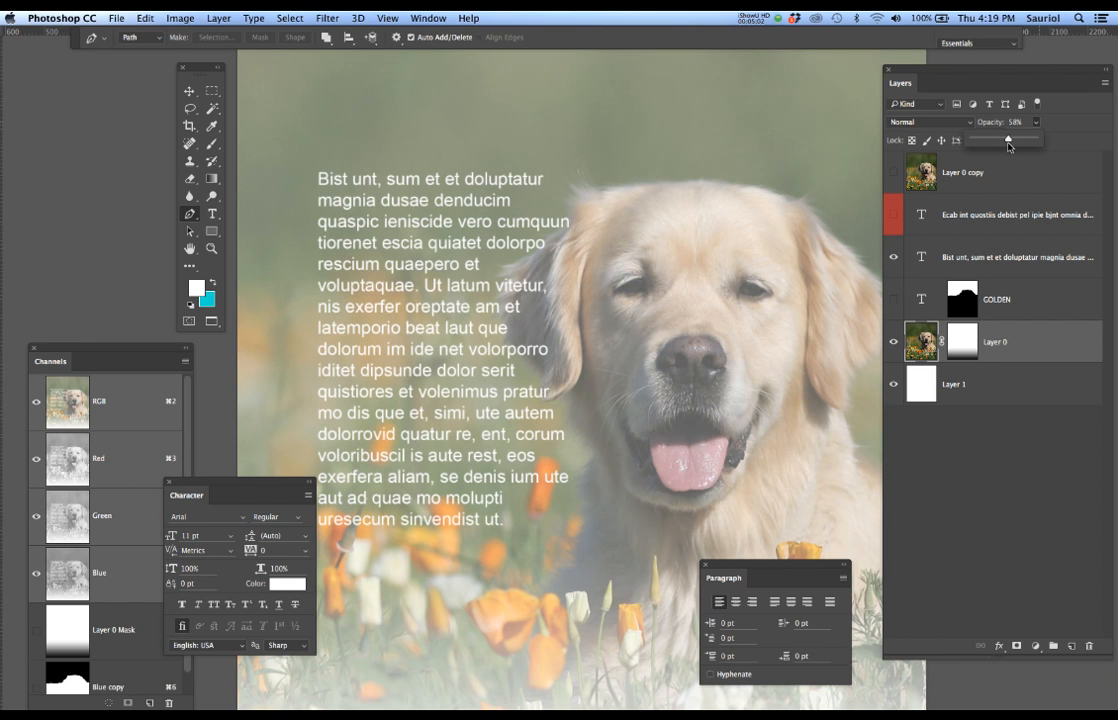
pyautogui.click(484, 223)
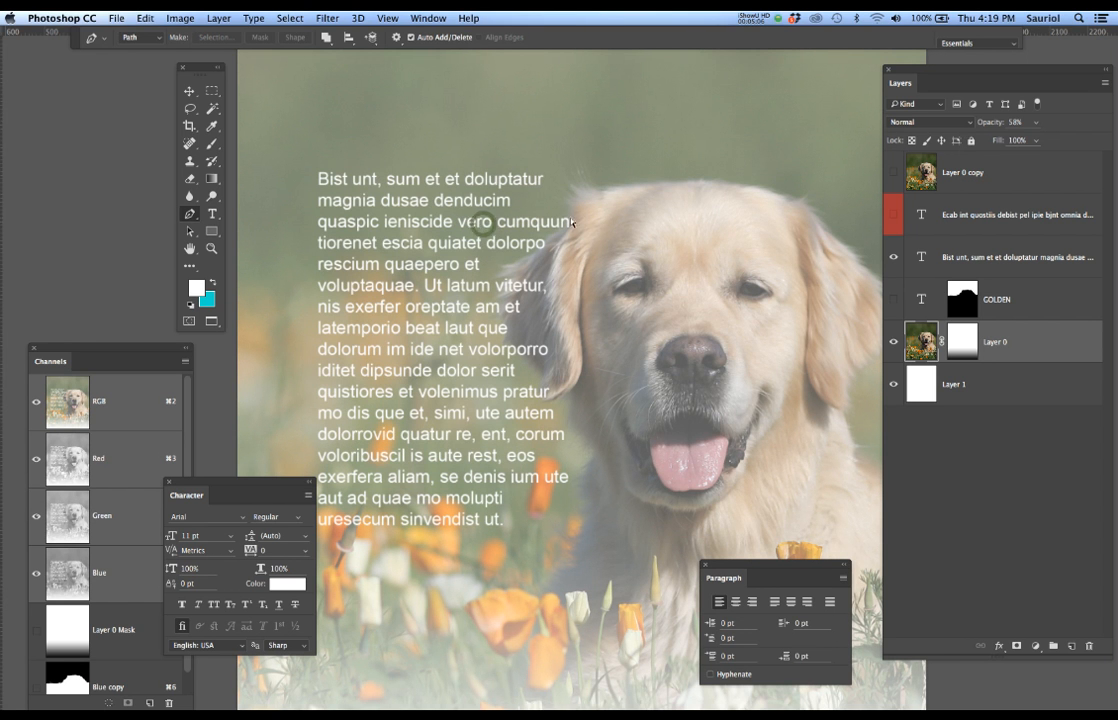
# - Reselect the visible placeholder text layer and move the Character panel clear of the text frame
pyautogui.click(968, 245)
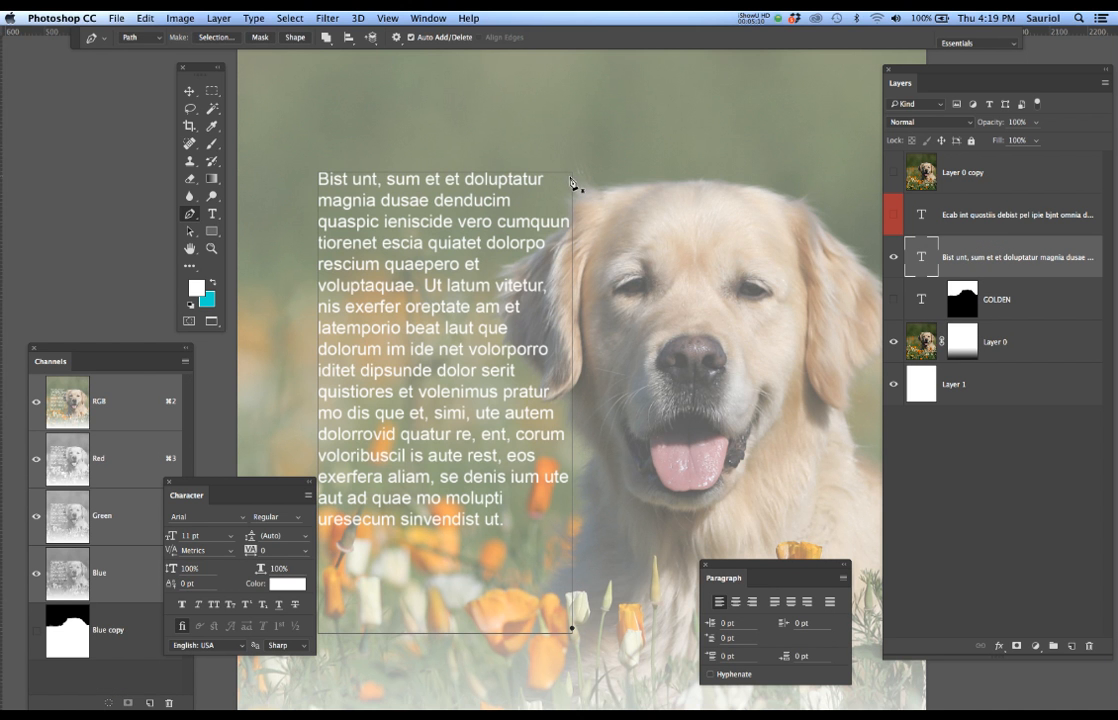
pyautogui.scroll(3, 540, 250)
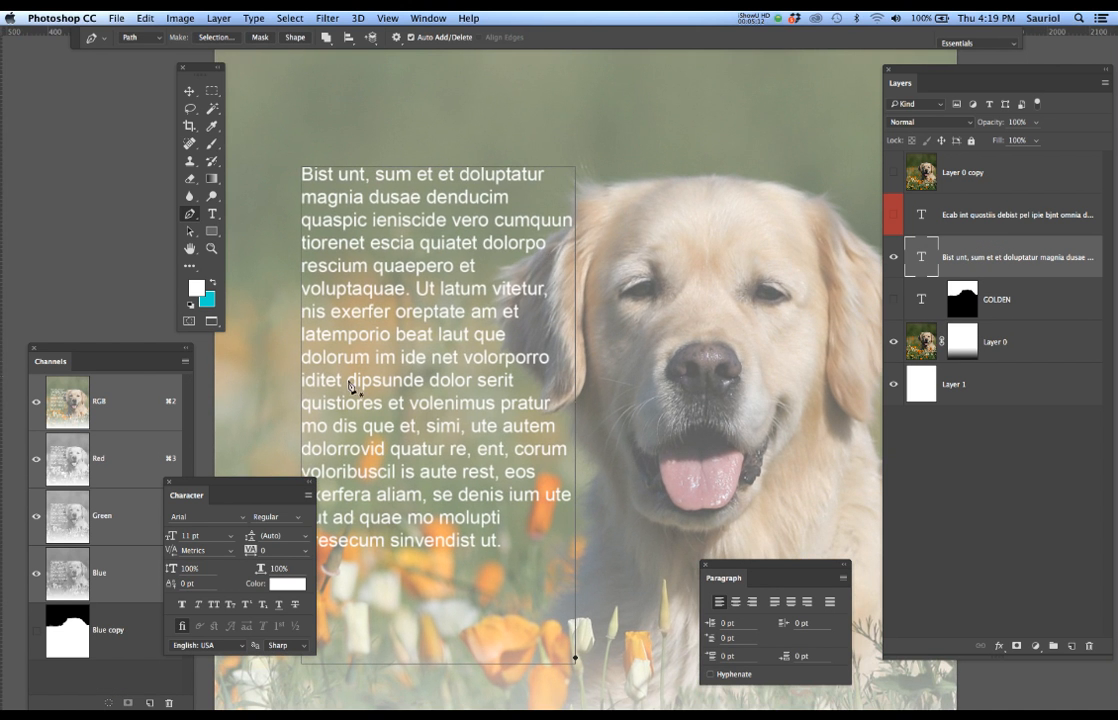
pyautogui.moveTo(268, 486); pyautogui.dragTo(202, 482)
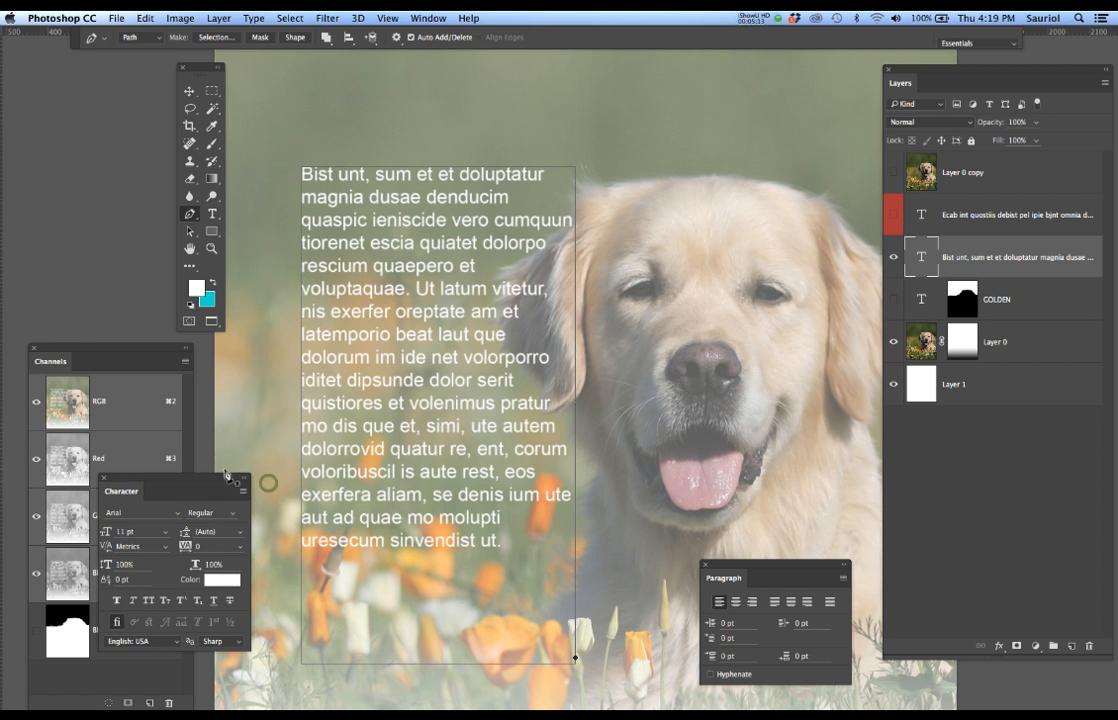
pyautogui.rightClick(441, 408)
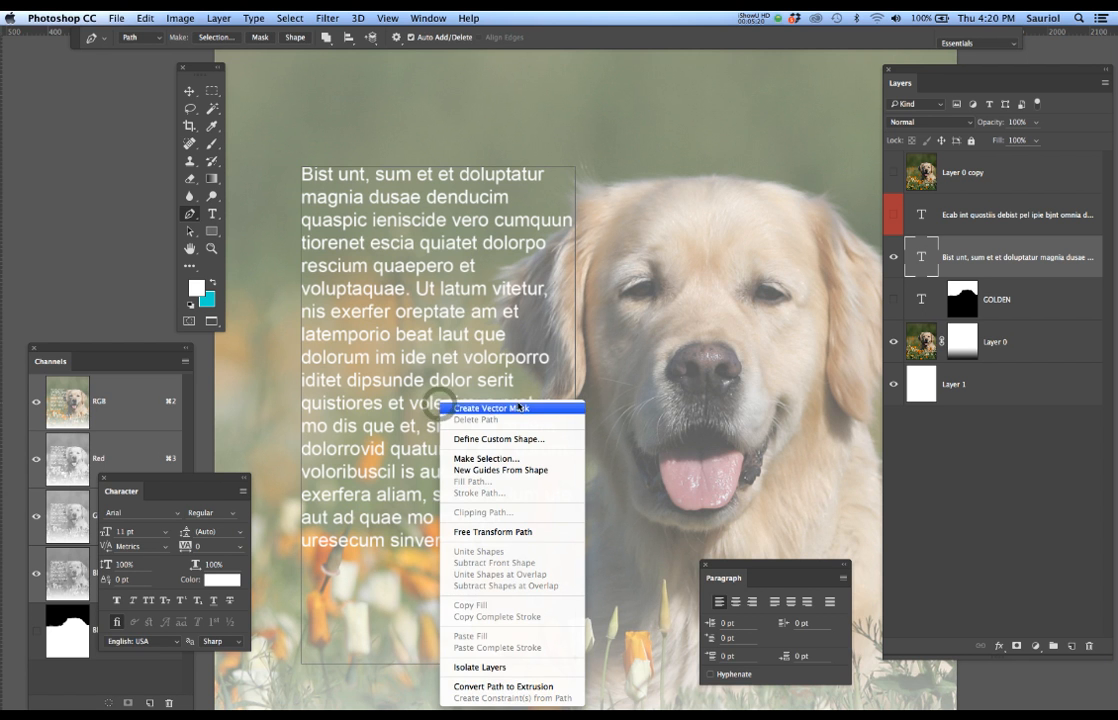
pyautogui.press('Escape')
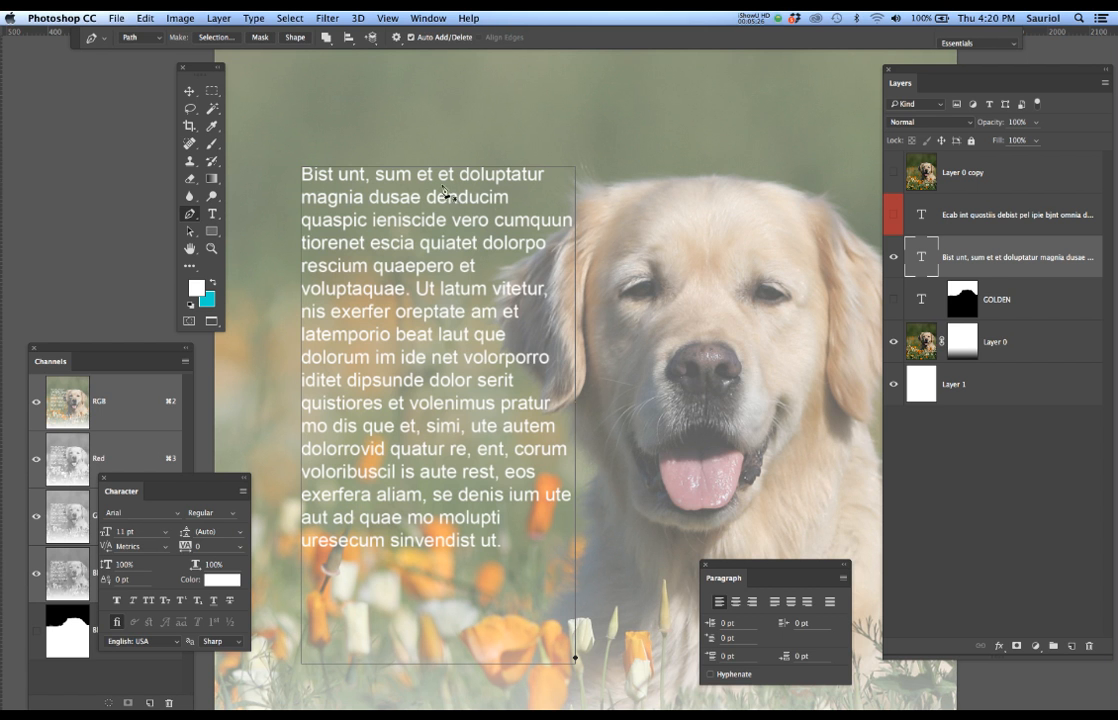
# - Move the body text block slightly lower beside the dog's ear
pyautogui.click(188, 90)
pyautogui.moveTo(378, 236)
pyautogui.mouseDown()
pyautogui.moveTo(361, 239)
pyautogui.moveTo(388, 251)
pyautogui.mouseUp()
pyautogui.click(189, 93)
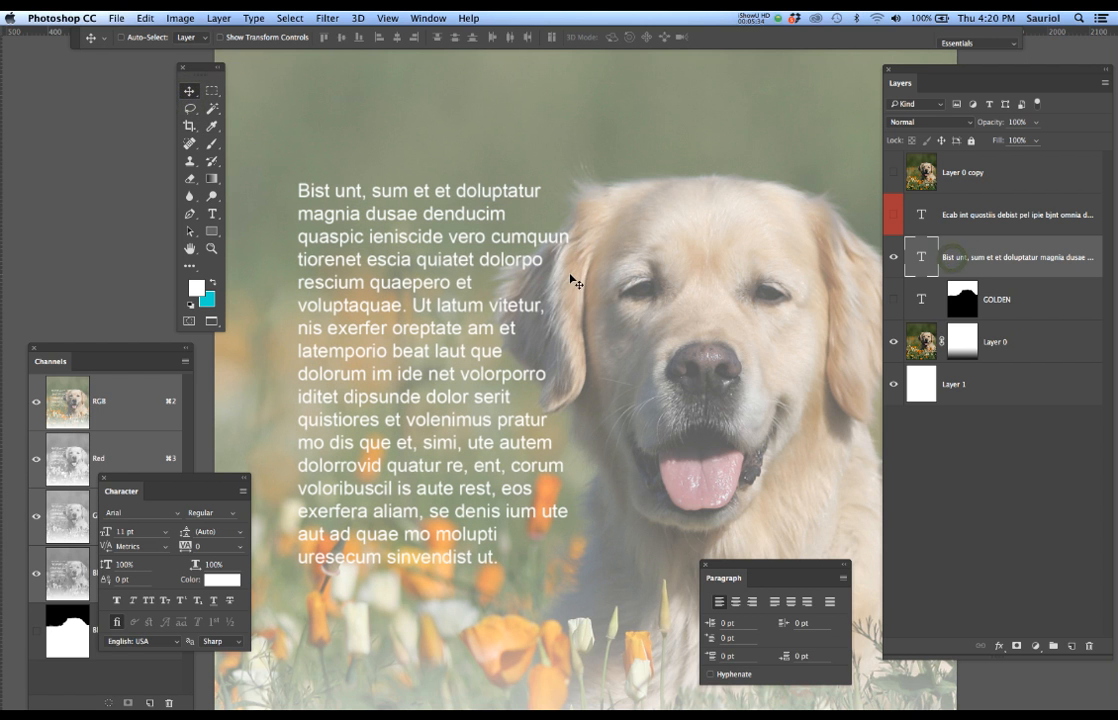
# - Extend the text frame's upper corner onto the dog's head and bend the adjoining edge inward into a curve around the ear
pyautogui.press('p')
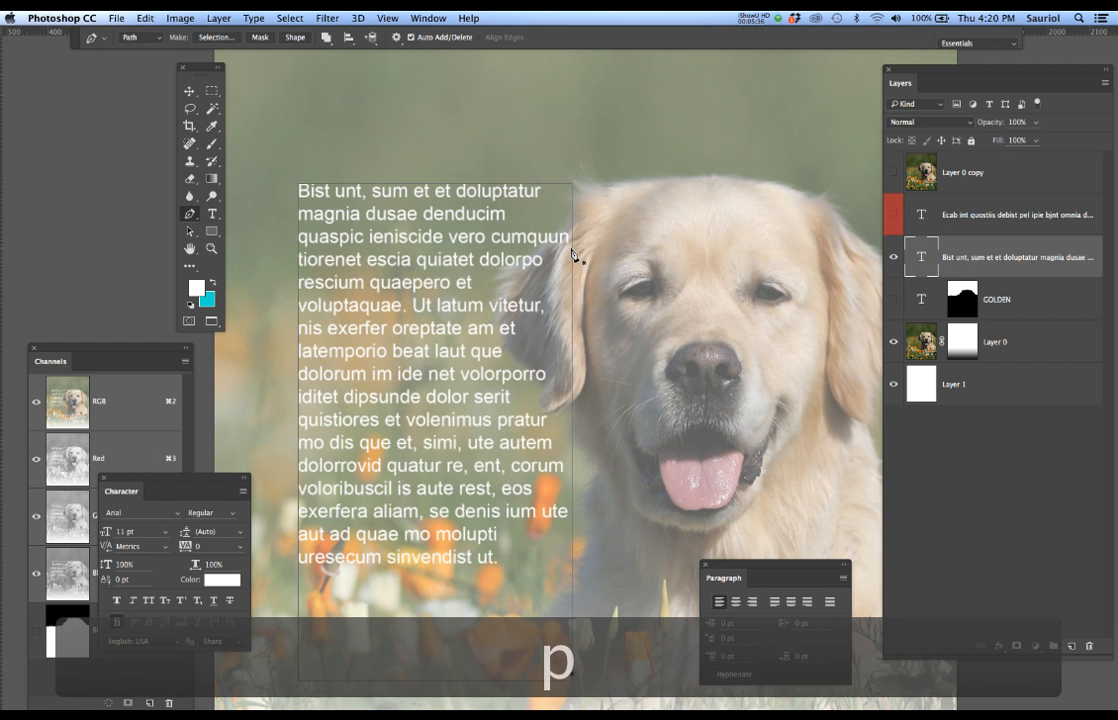
pyautogui.click(573, 186)
pyautogui.click(573, 185)
pyautogui.moveTo(573, 186); pyautogui.dragTo(597, 188)
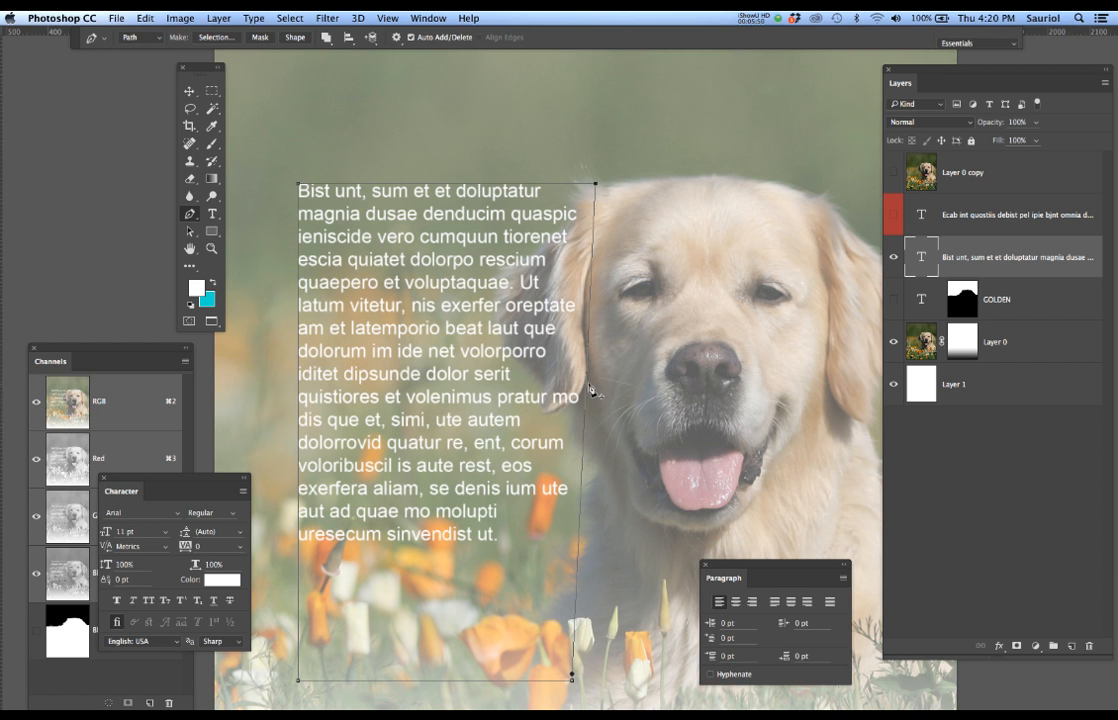
pyautogui.moveTo(588, 385); pyautogui.dragTo(481, 352)
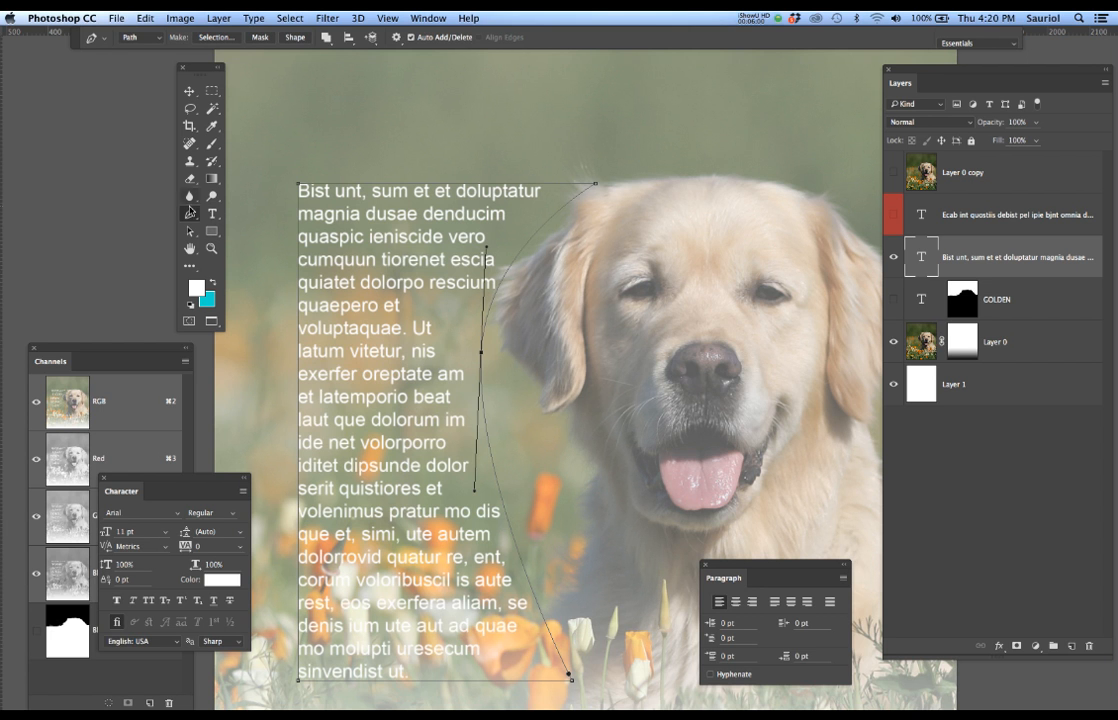
# - Set all of the placeholder text in the curved frame to 10 pt
pyautogui.click(211, 216)
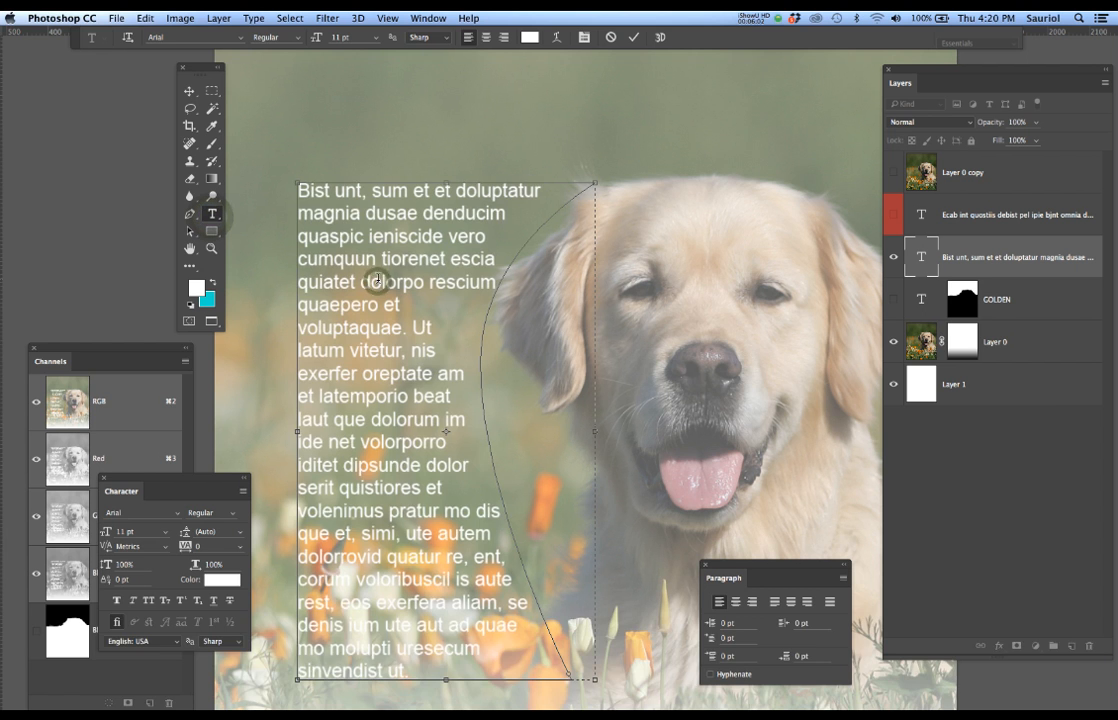
pyautogui.click(376, 283)
pyautogui.press('super+a')
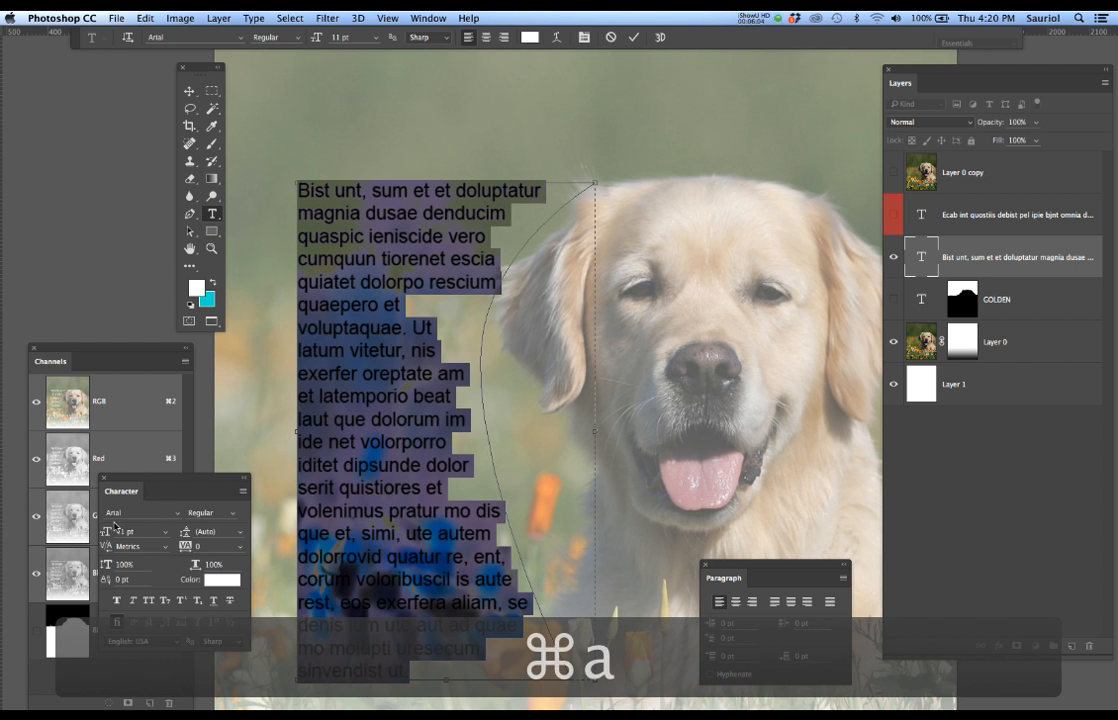
pyautogui.click(130, 532)
pyautogui.write('10')
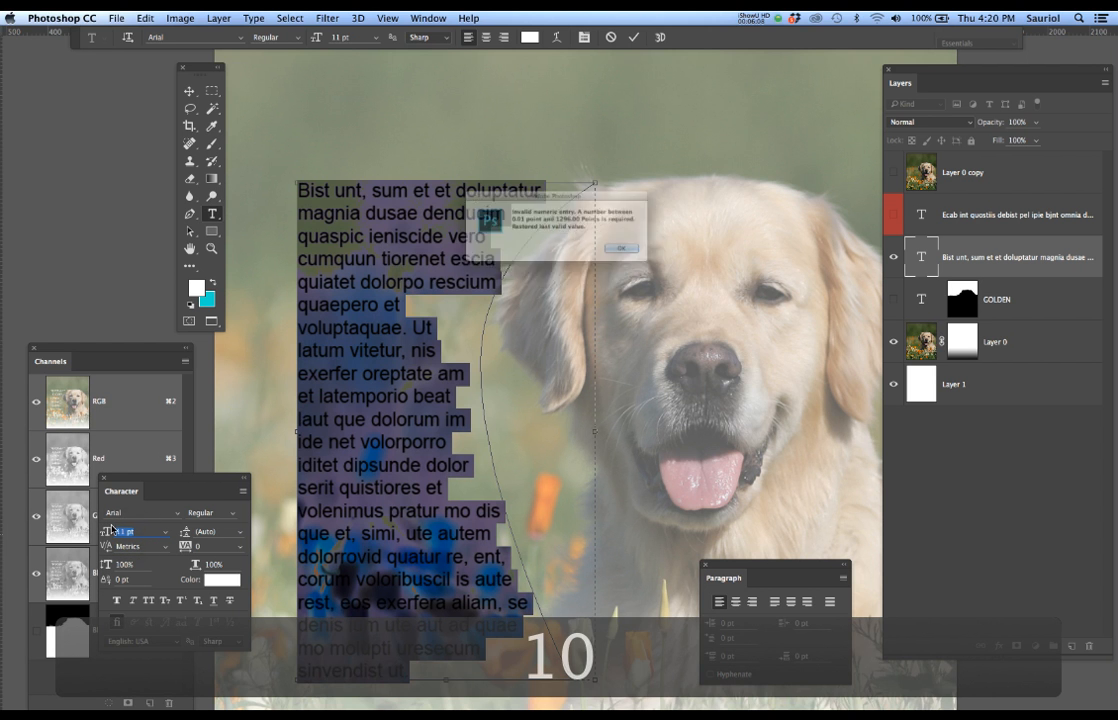
pyautogui.click(657, 260)
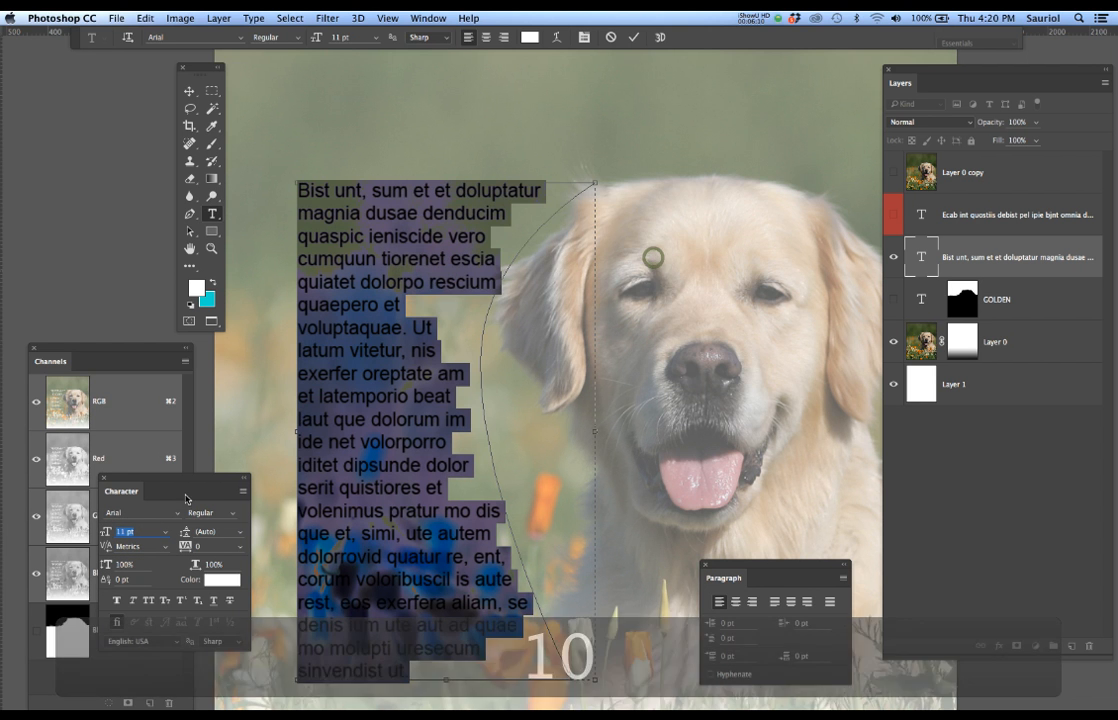
pyautogui.write('10')
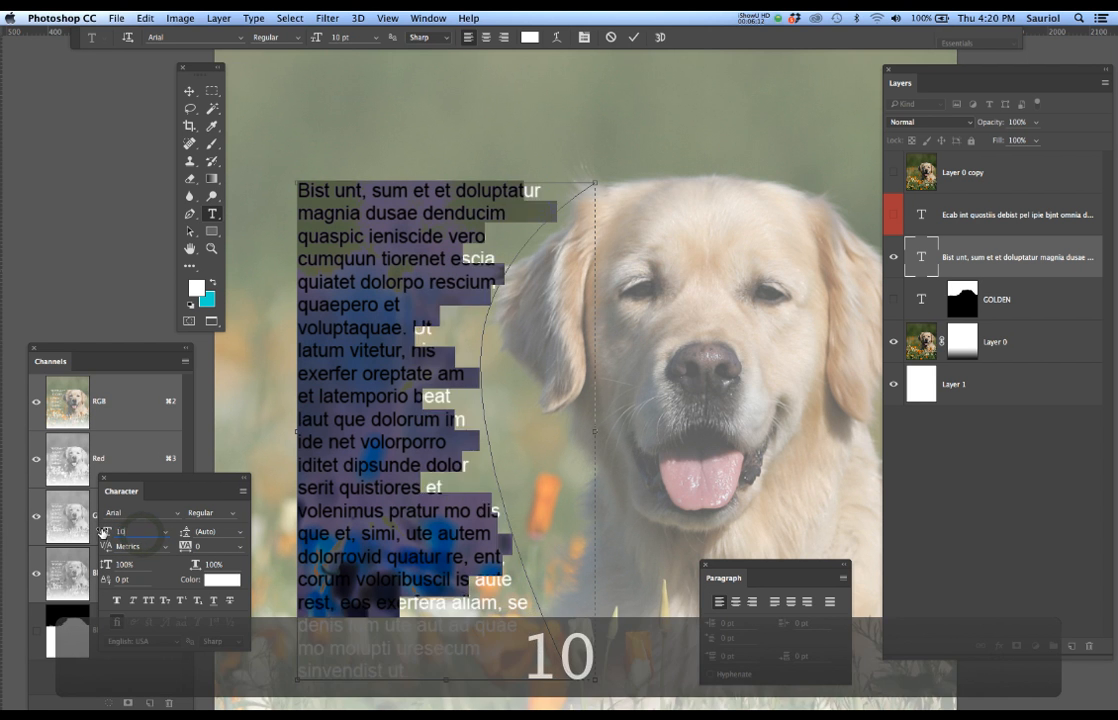
pyautogui.click(372, 418)
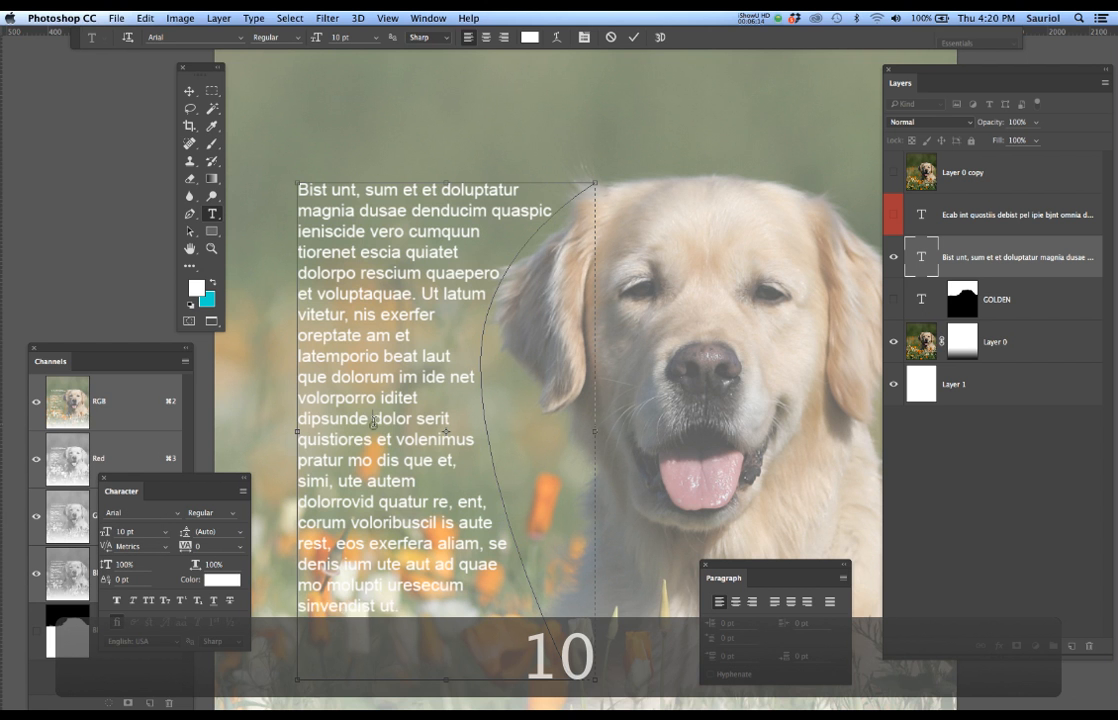
# - Set all of the placeholder body text to 9 pt and finish editing the text
pyautogui.click(130, 531)
pyautogui.write('9')
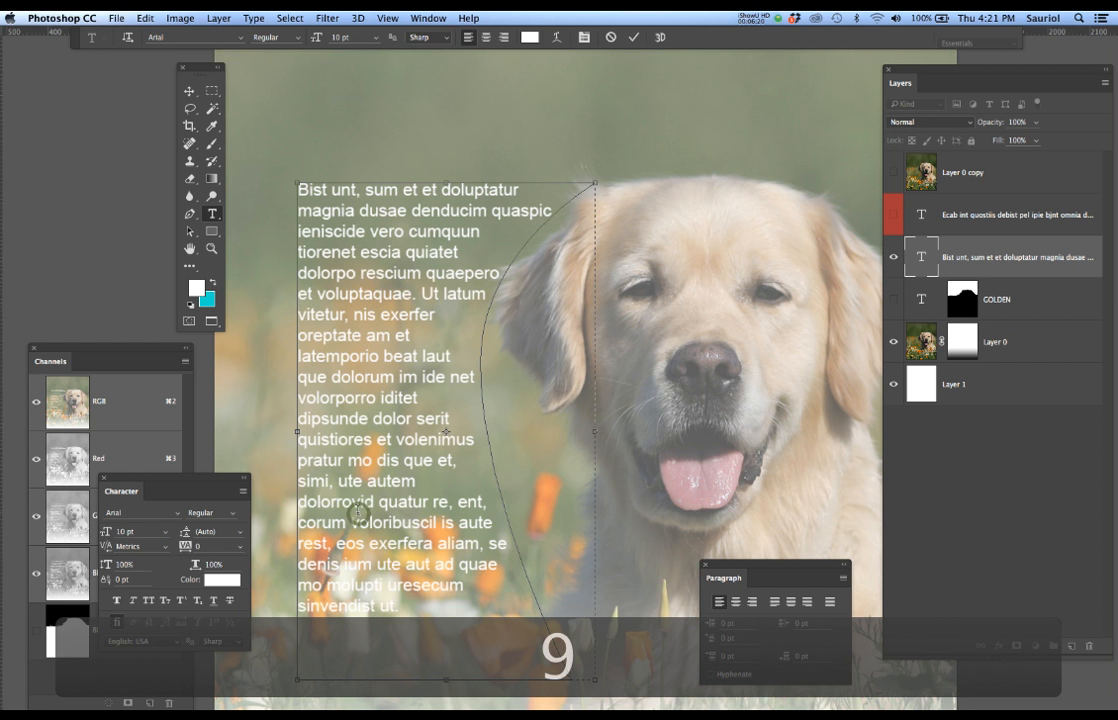
pyautogui.press('super+a')
pyautogui.click(147, 530)
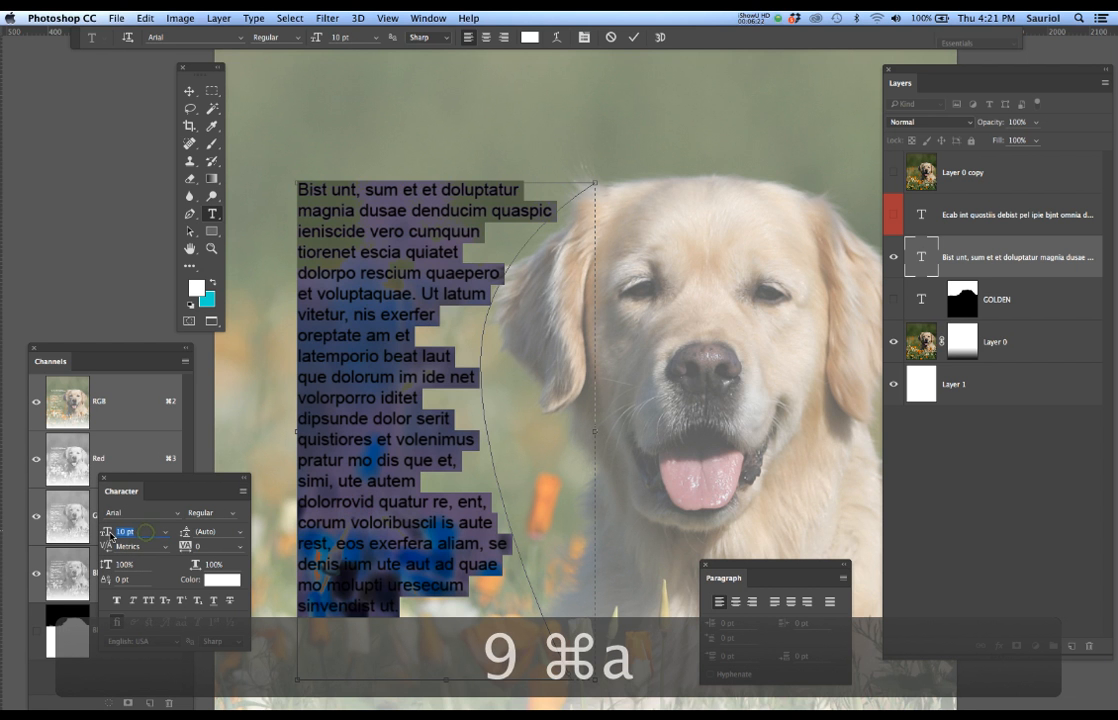
pyautogui.write('9')
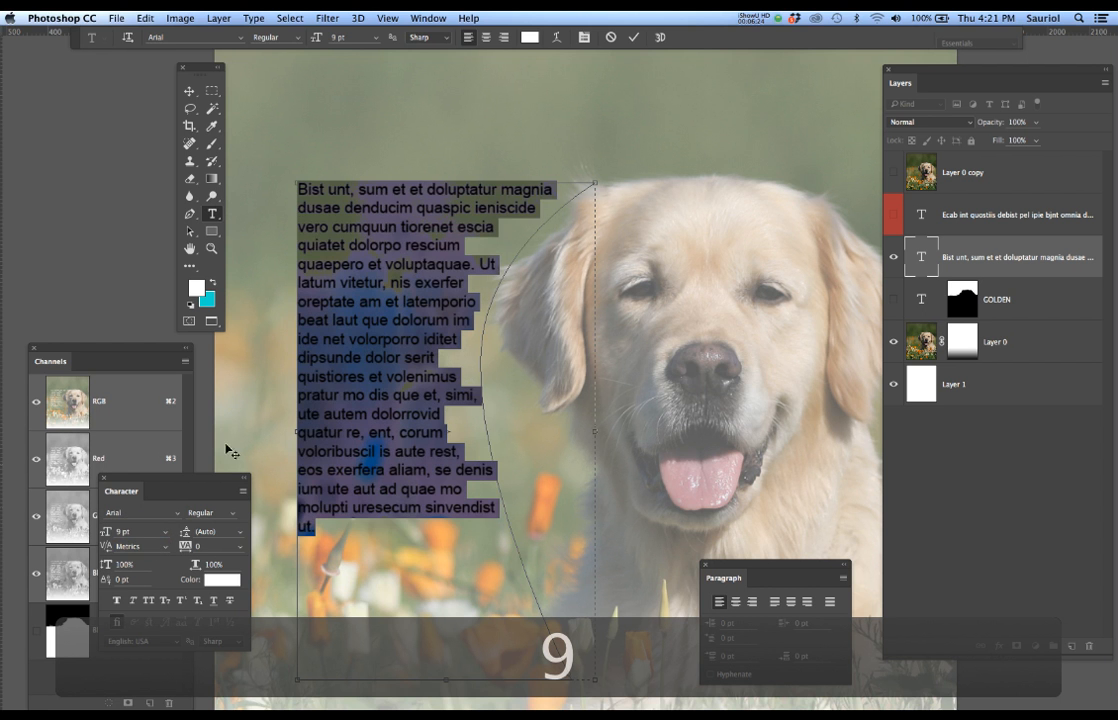
pyautogui.click(188, 91)
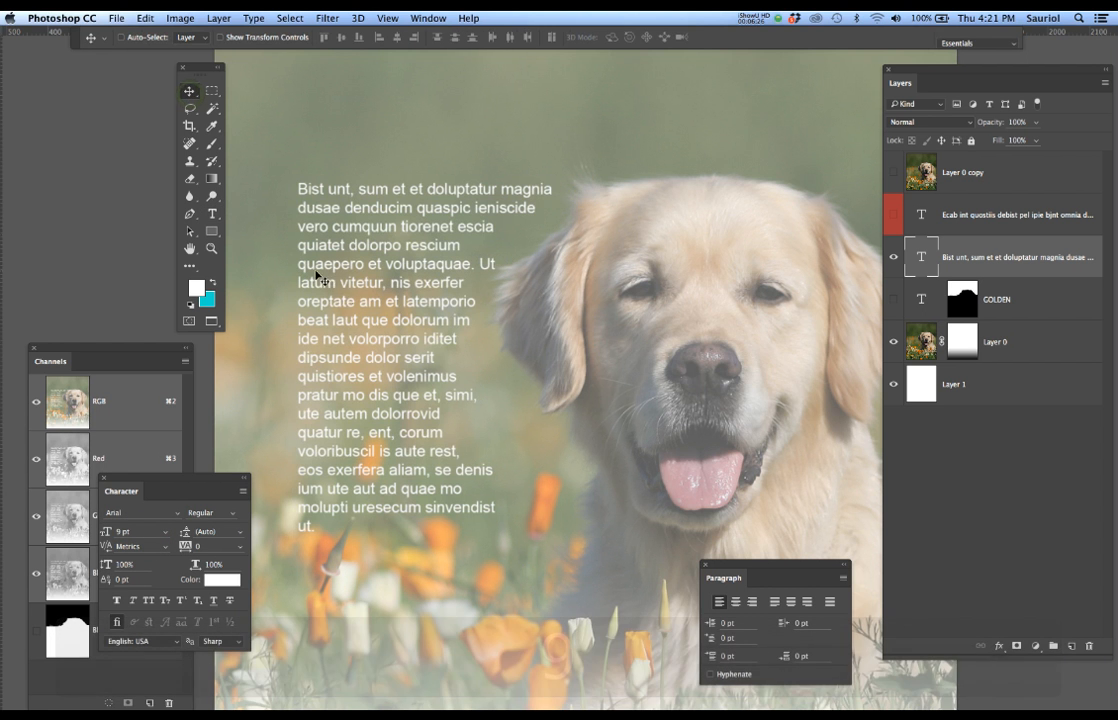
# - Refine the frame's curve around the ear, shift its upper corner farther onto the head, and bulge the edge outward below the ear
pyautogui.press('p')
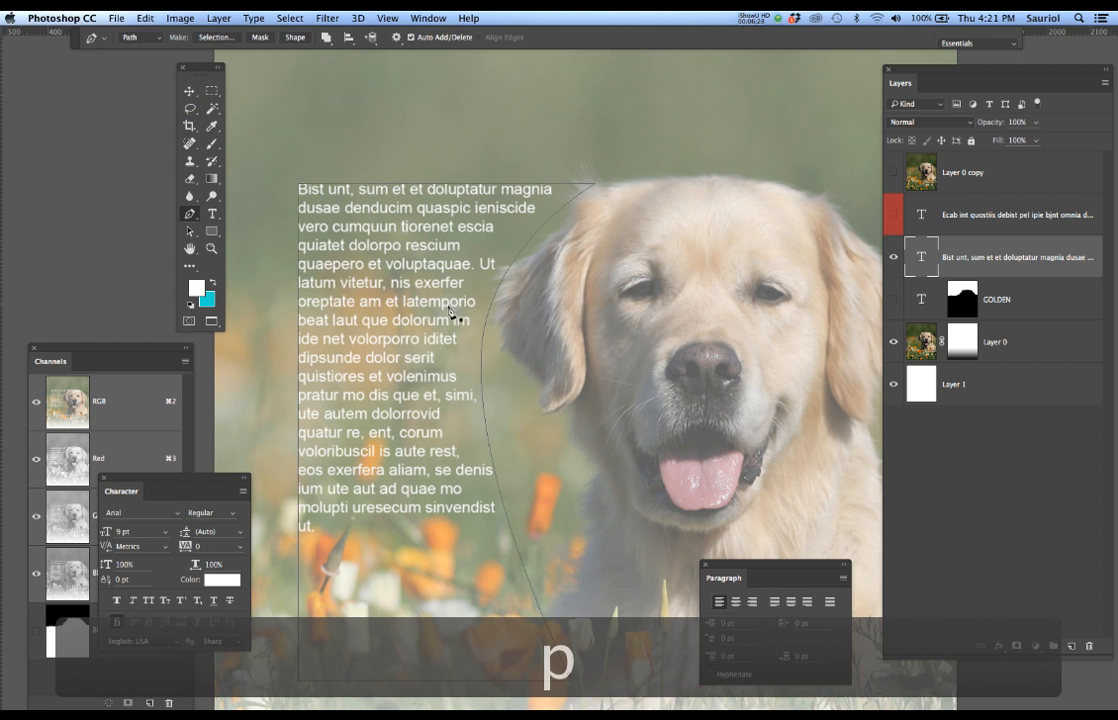
pyautogui.click(483, 355)
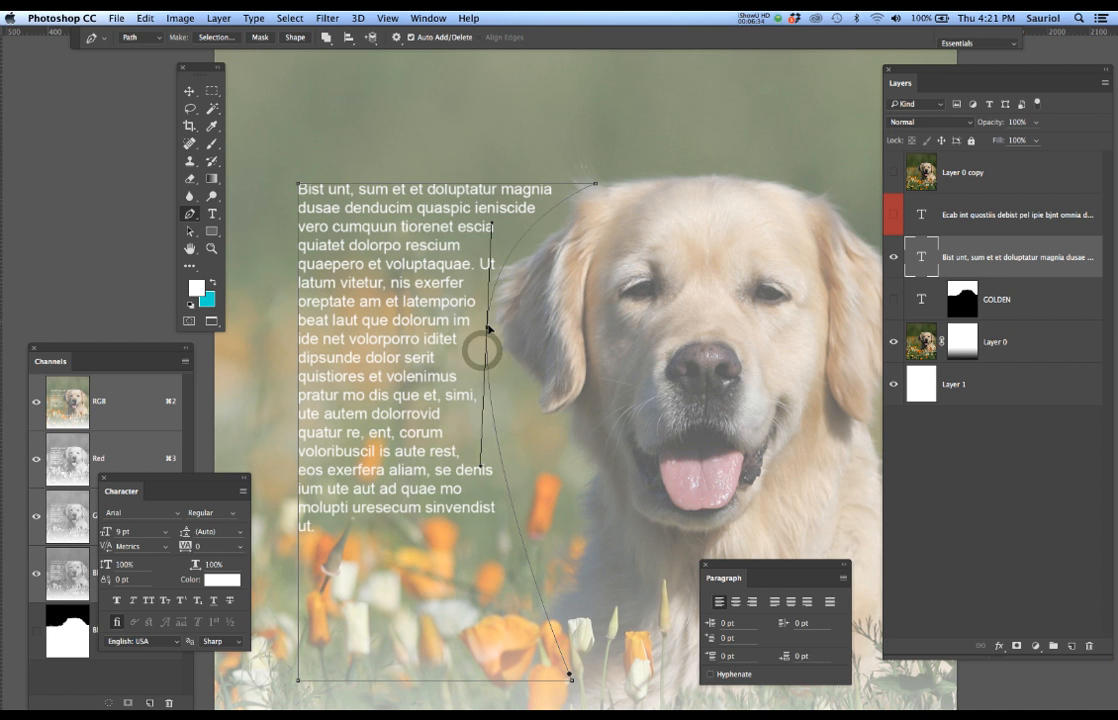
pyautogui.moveTo(483, 355); pyautogui.dragTo(493, 327)
pyautogui.click(598, 185)
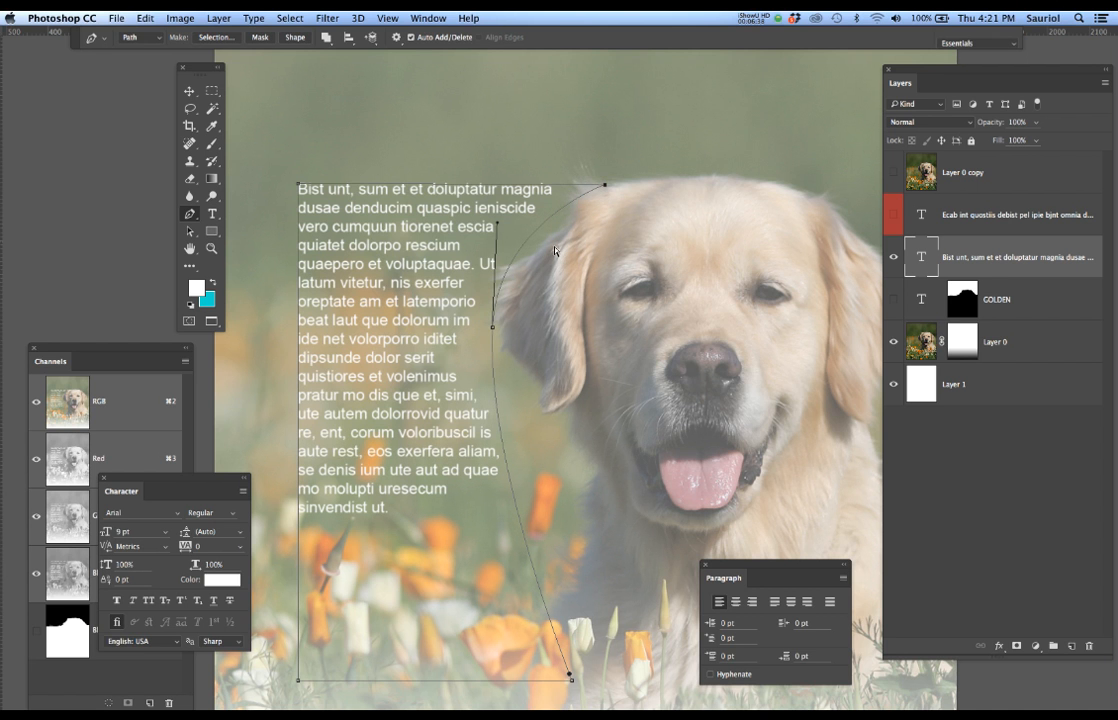
pyautogui.moveTo(508, 466); pyautogui.dragTo(573, 467)
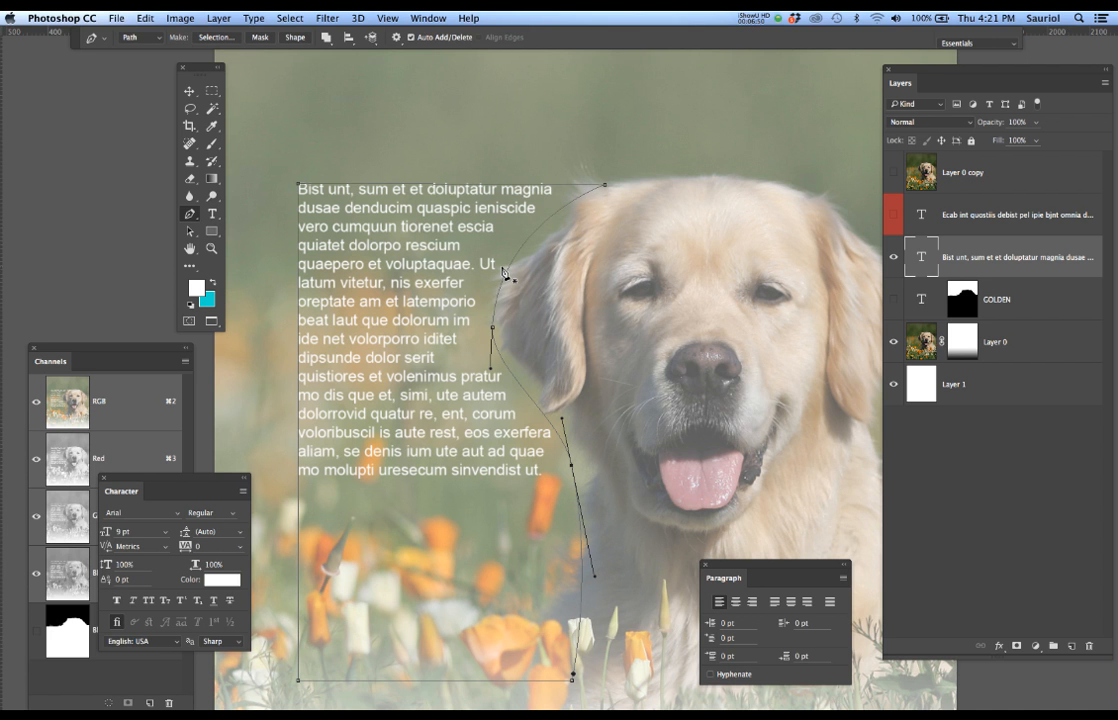
# - Add the filler word "eret" after "rescium" in the placeholder text to fill out the line above the dog's ear
pyautogui.scroll(2, 503, 271)
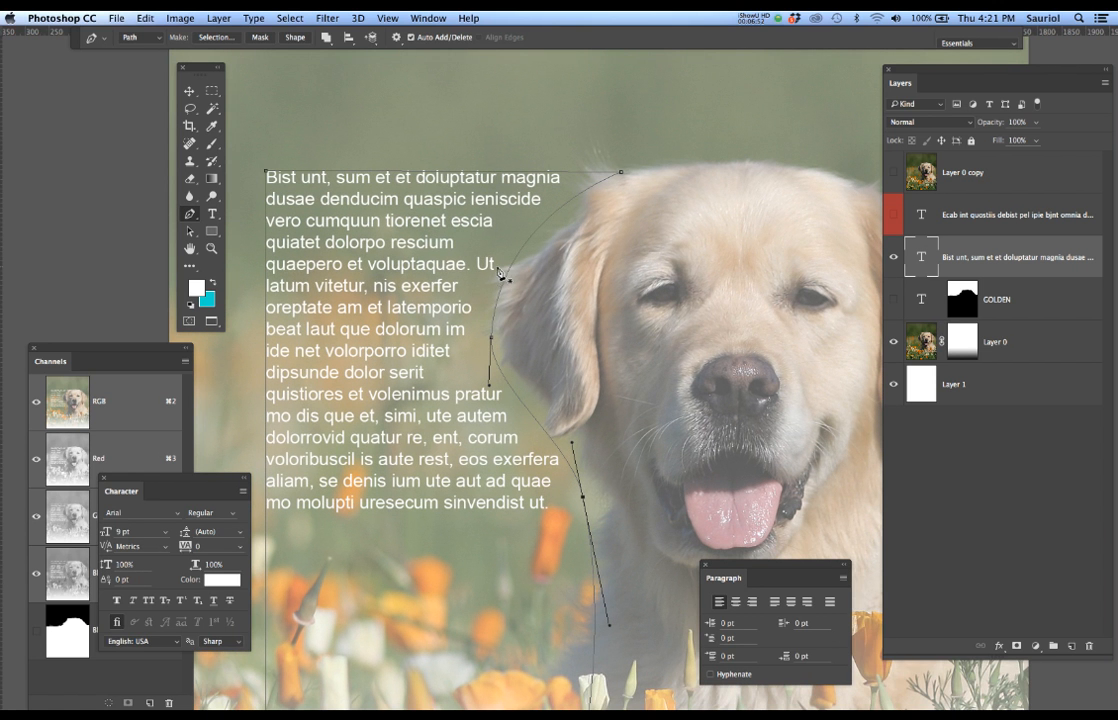
pyautogui.hscroll(-5, 473, 276)
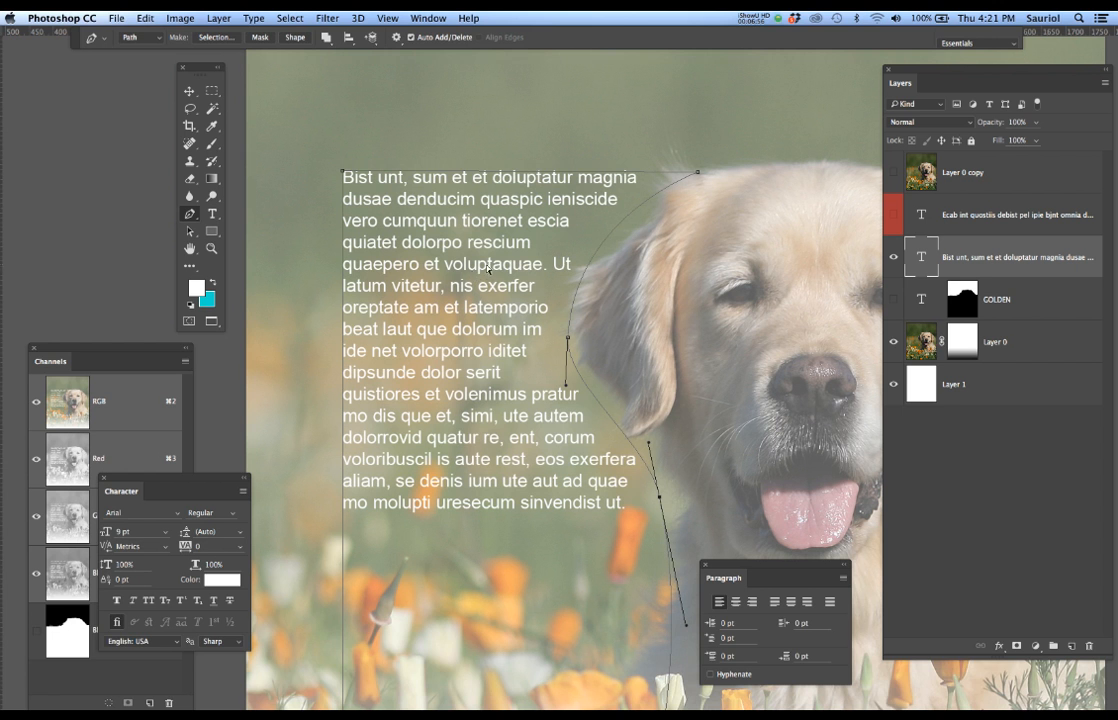
pyautogui.press('t')
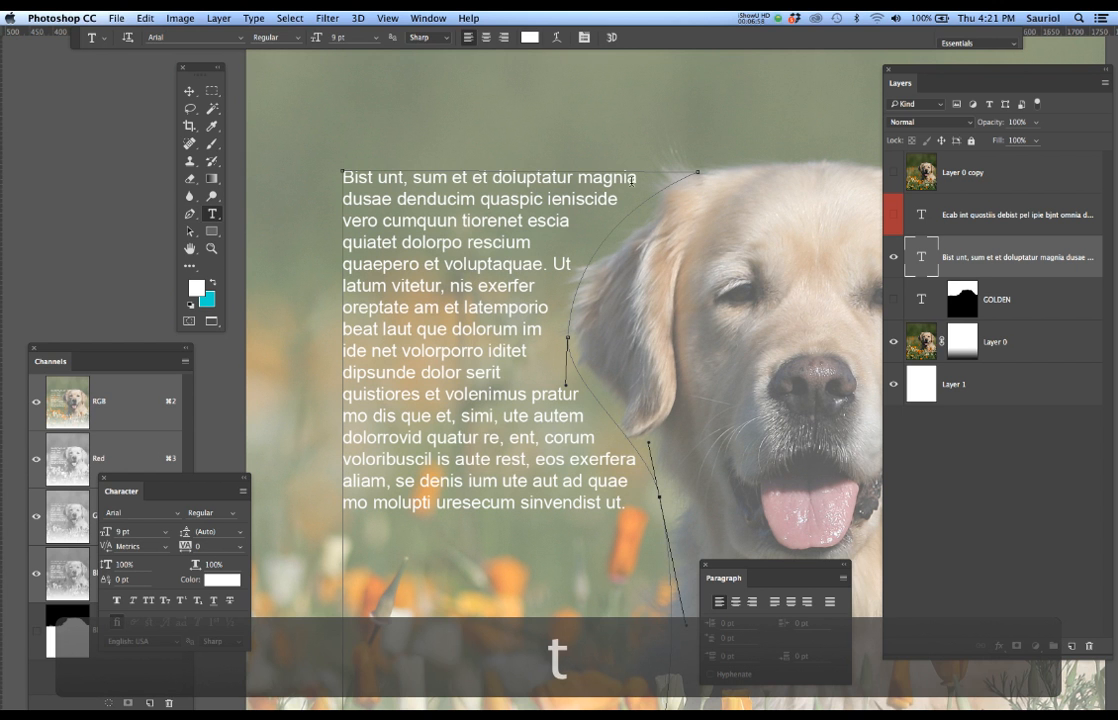
pyautogui.click(640, 180)
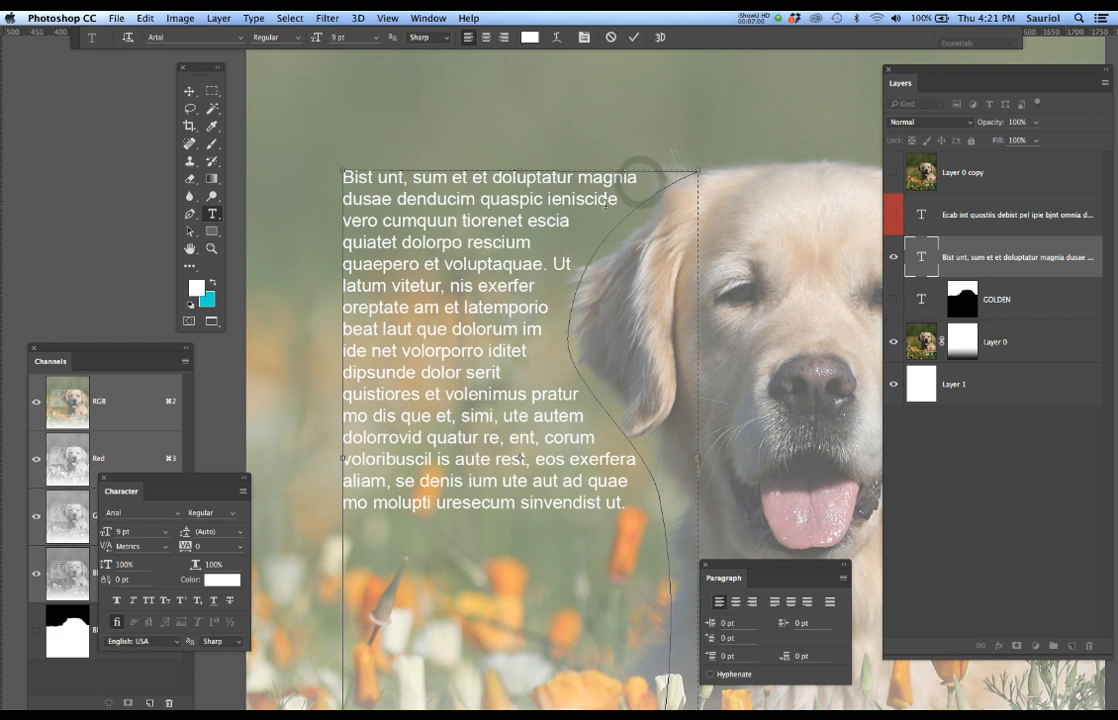
pyautogui.click(528, 243)
pyautogui.write('ere')
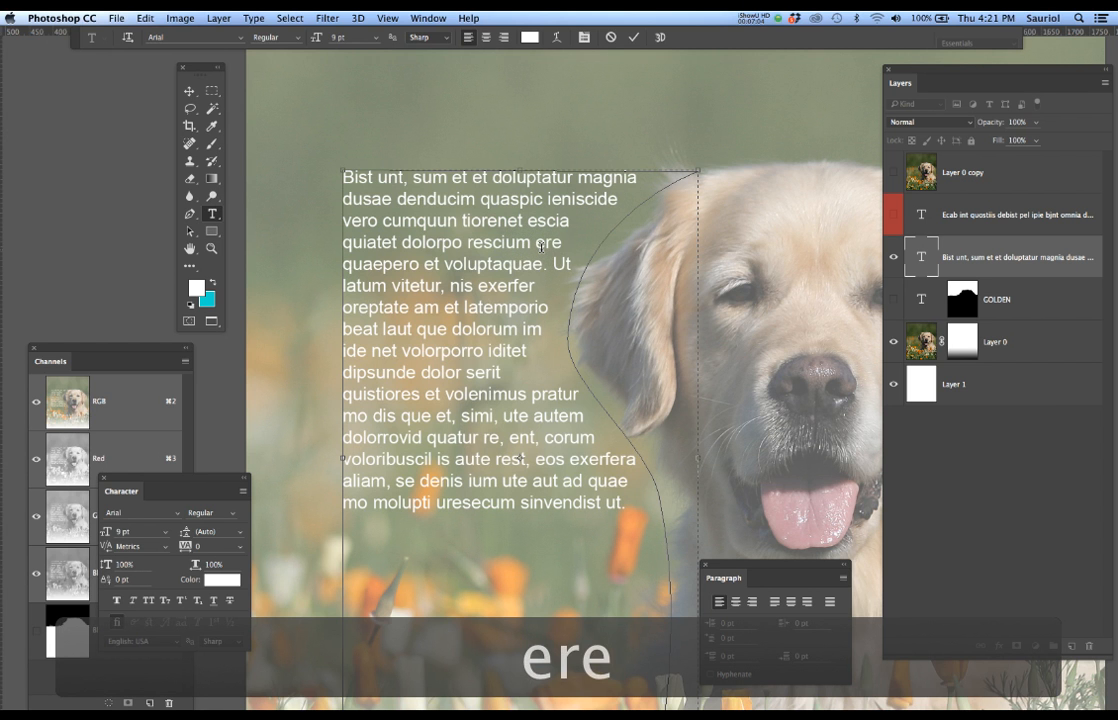
pyautogui.write('t')
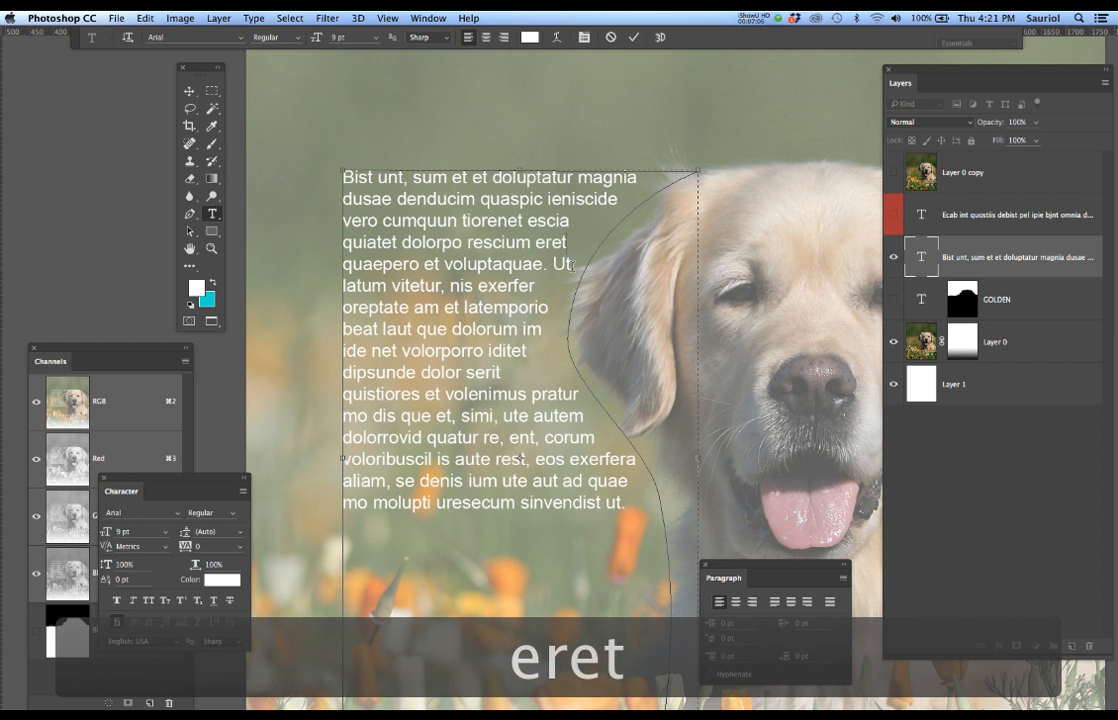
# - Delete the word "Ut" after "voluptaquae." and capitalize the following word as "Latum"
pyautogui.click(571, 265)
pyautogui.press('BackSpace')
pyautogui.press('BackSpace')
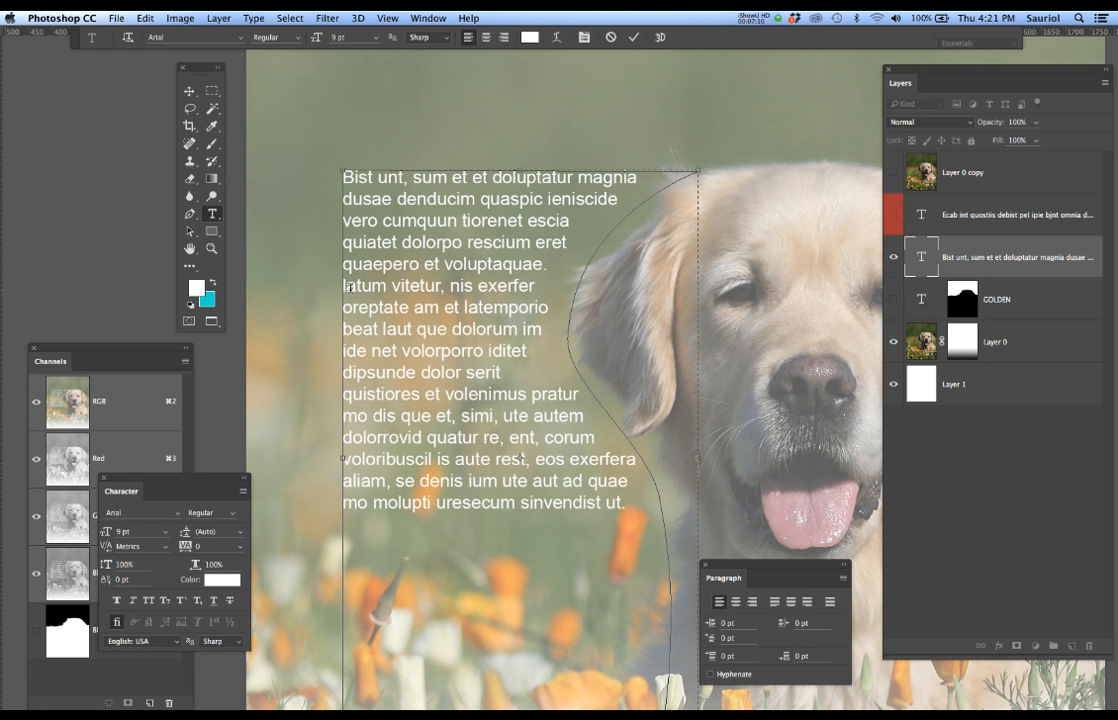
pyautogui.moveTo(348, 287); pyautogui.dragTo(337, 286)
pyautogui.write('L')
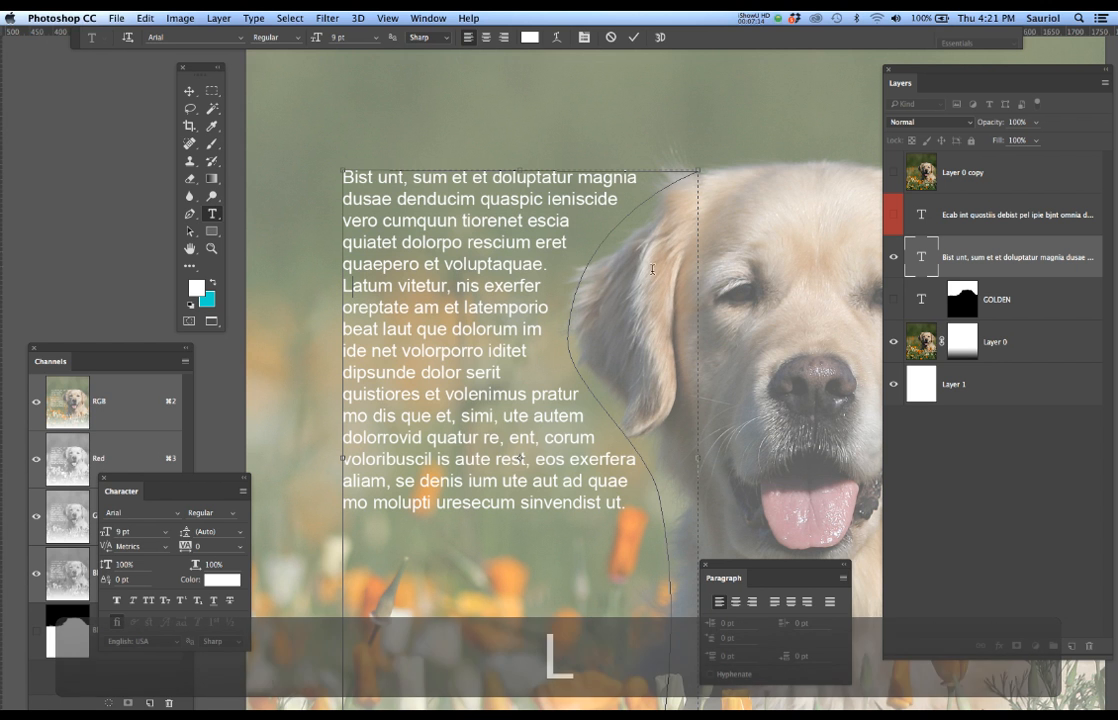
# - Add the filler word "fhryt" after "serit" and shorten "uresecum sinvendist" in the last line to "ureendist"
pyautogui.click(502, 372)
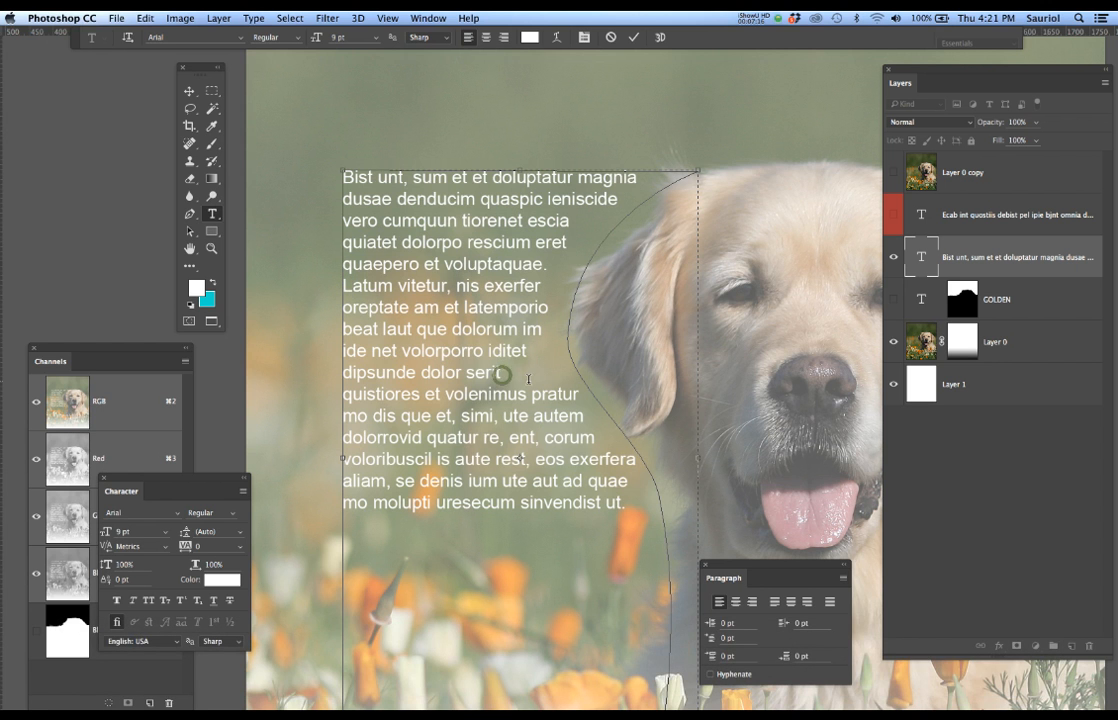
pyautogui.write('fhryt')
pyautogui.moveTo(553, 505); pyautogui.dragTo(470, 503)
pyautogui.press('BackSpace')
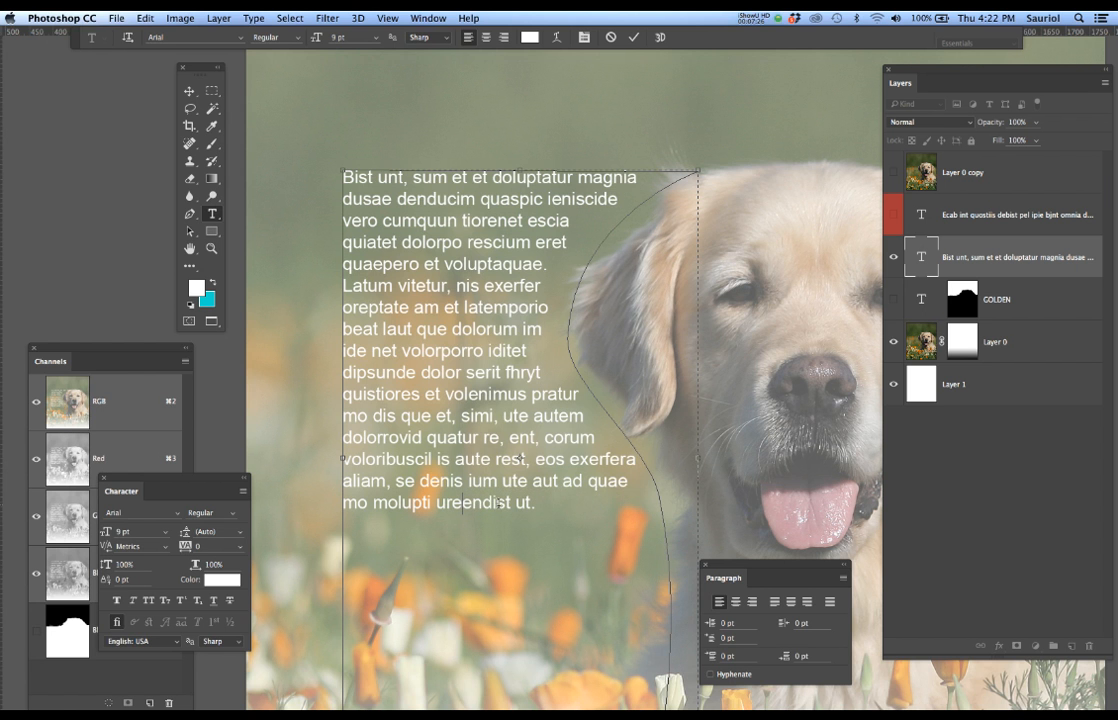
pyautogui.scroll(-5, 585, 472)
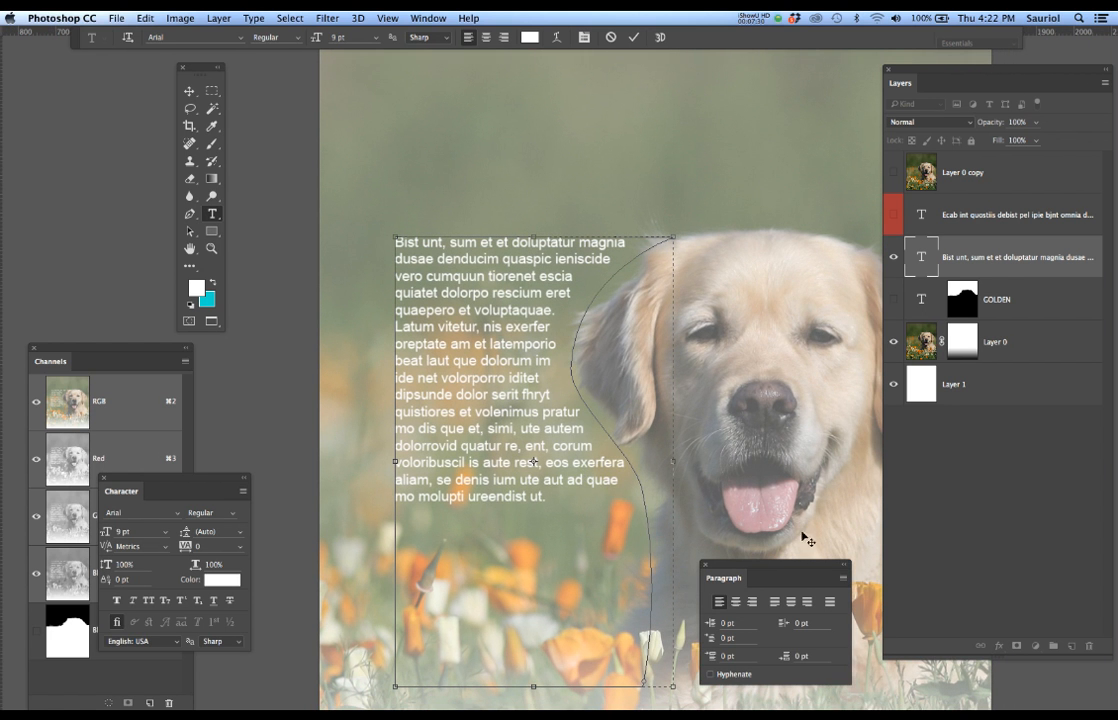
# - Move the paragraph settings clear of the dog's face and copy all of the placeholder text in the curved frame
pyautogui.moveTo(782, 566); pyautogui.dragTo(813, 598)
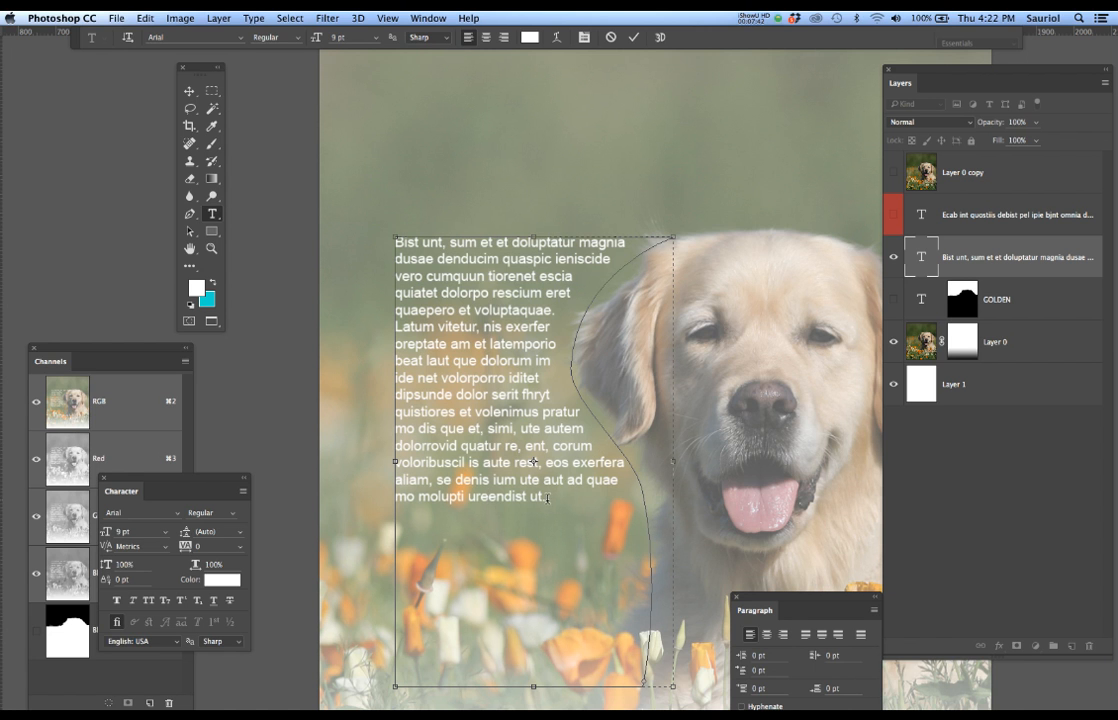
pyautogui.moveTo(548, 498); pyautogui.dragTo(358, 226)
pyautogui.press('super+c')
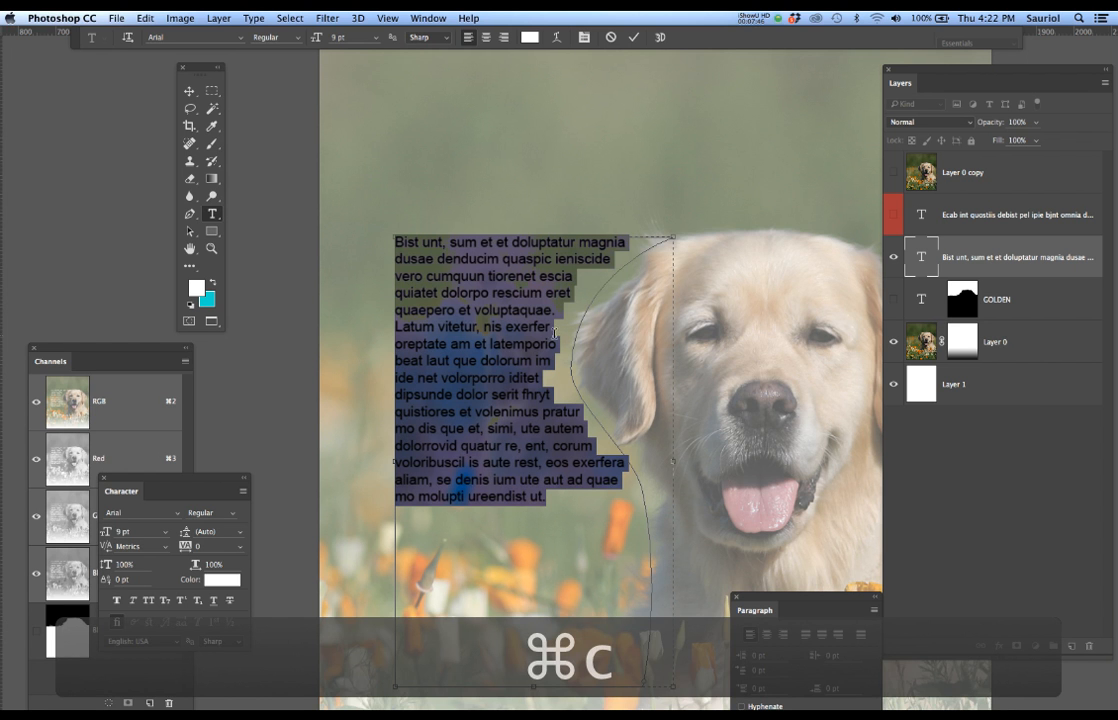
pyautogui.click(516, 347)
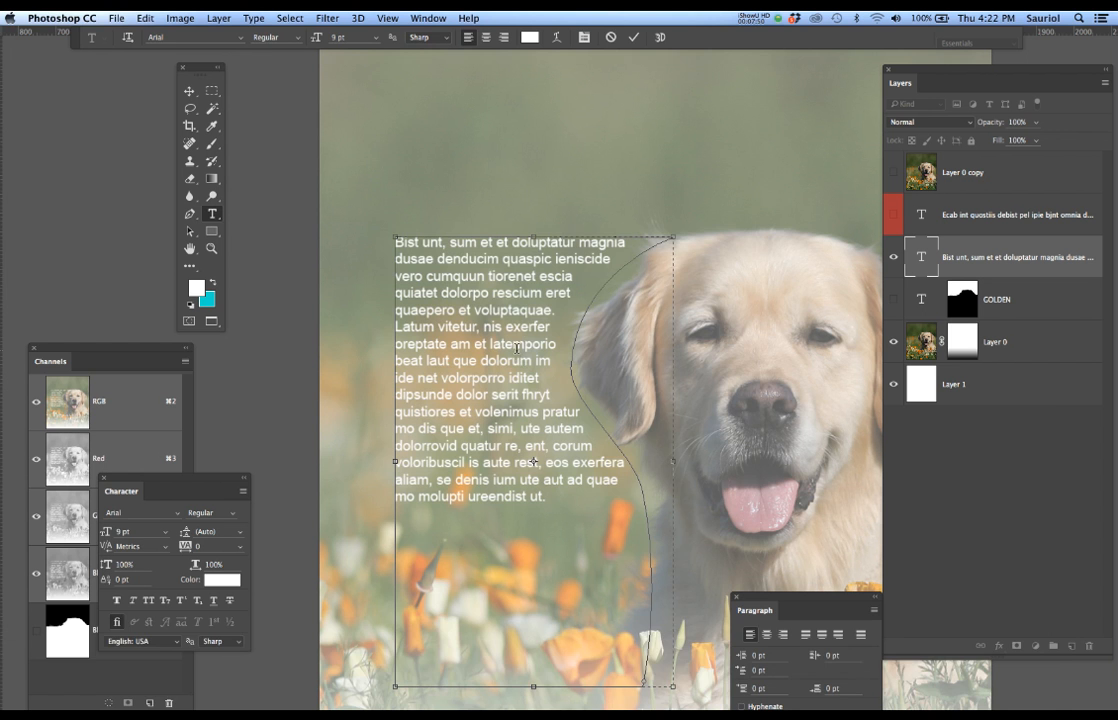
# - Save the layered document as a new Photoshop file named GoldenDemo2.psd
pyautogui.press('super+shift+s')
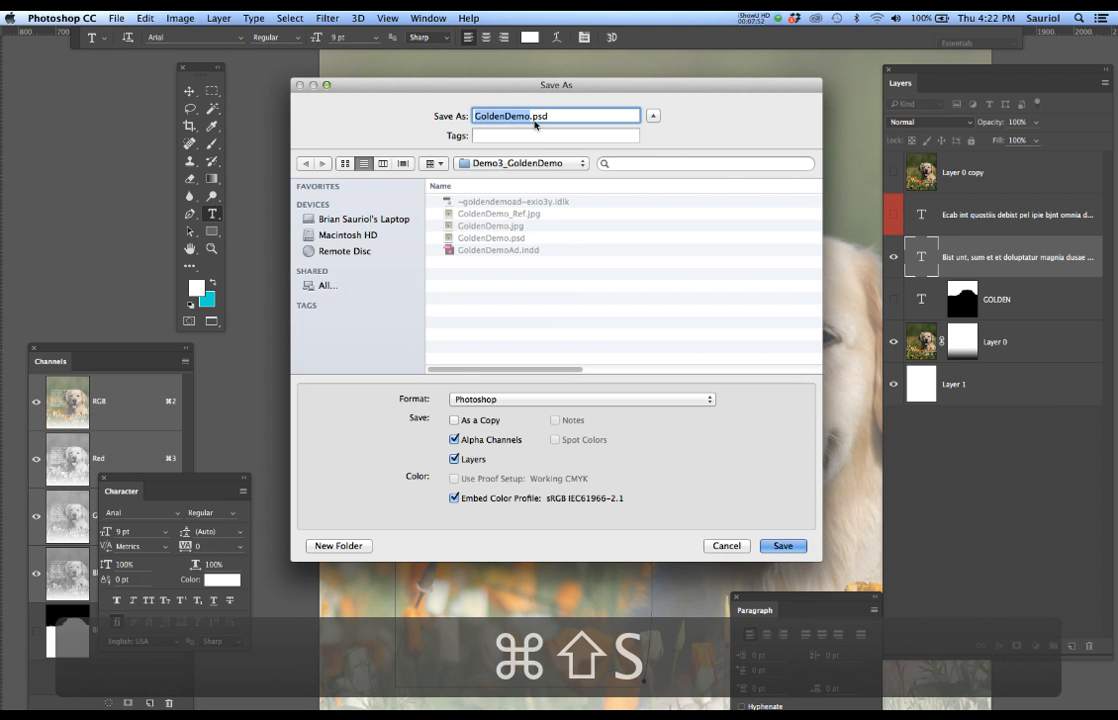
pyautogui.click(528, 116)
pyautogui.write('2')
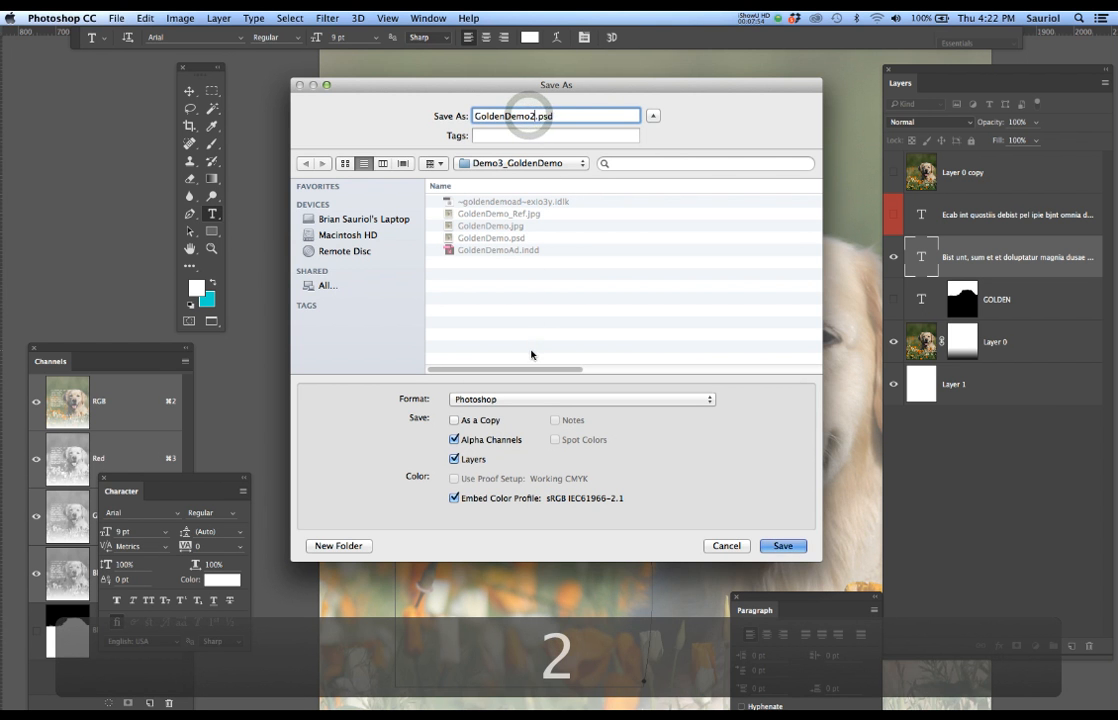
pyautogui.press('Return')
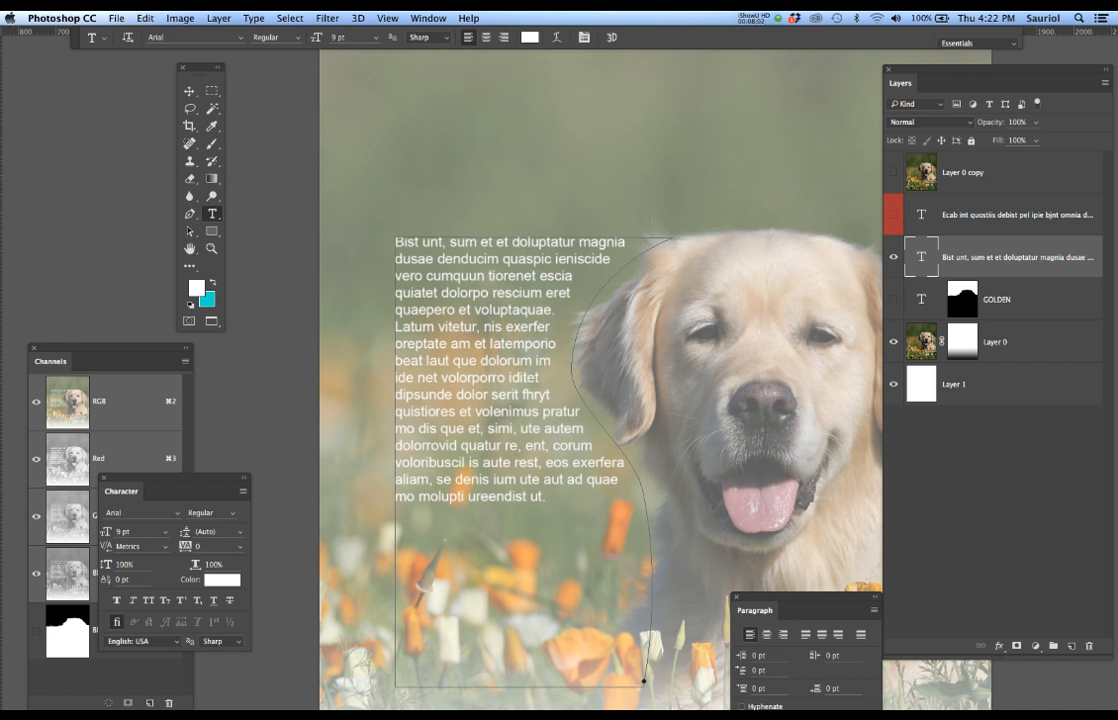
# - Switch to InDesign, hide the PlaceholderText layer, and rearrange the Character, Paragraph and Pages panels to clear the page
pyautogui.press('super+Tab')
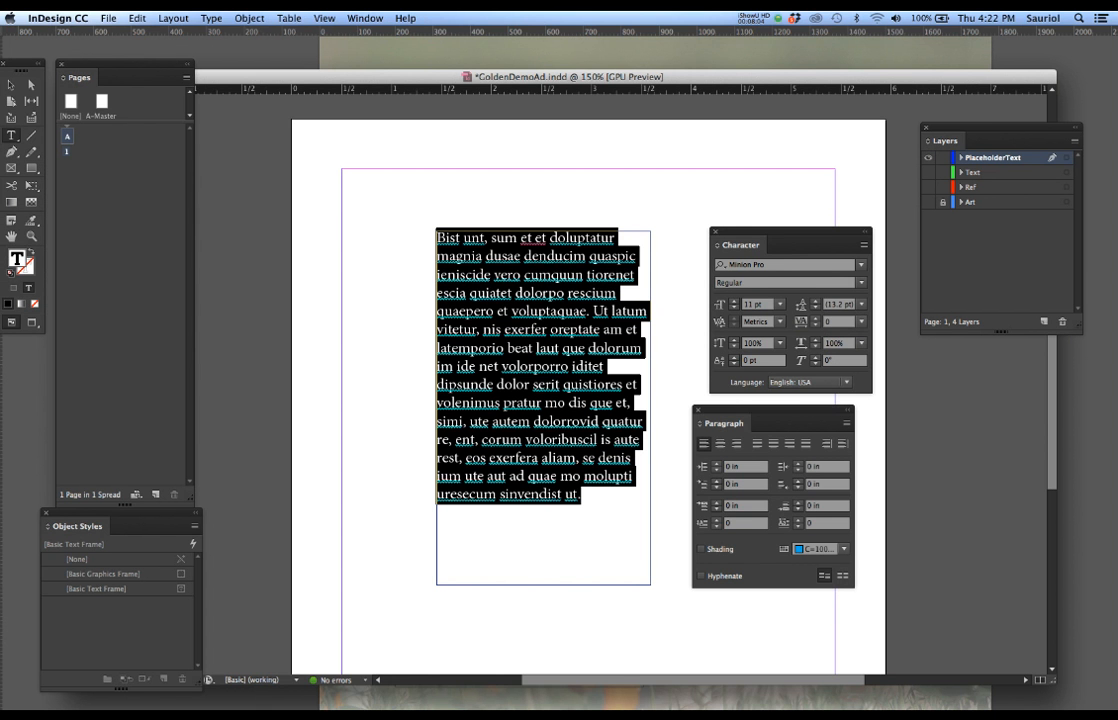
pyautogui.click(929, 158)
pyautogui.moveTo(790, 233); pyautogui.dragTo(972, 355)
pyautogui.moveTo(804, 412); pyautogui.dragTo(315, 402)
pyautogui.click(171, 310)
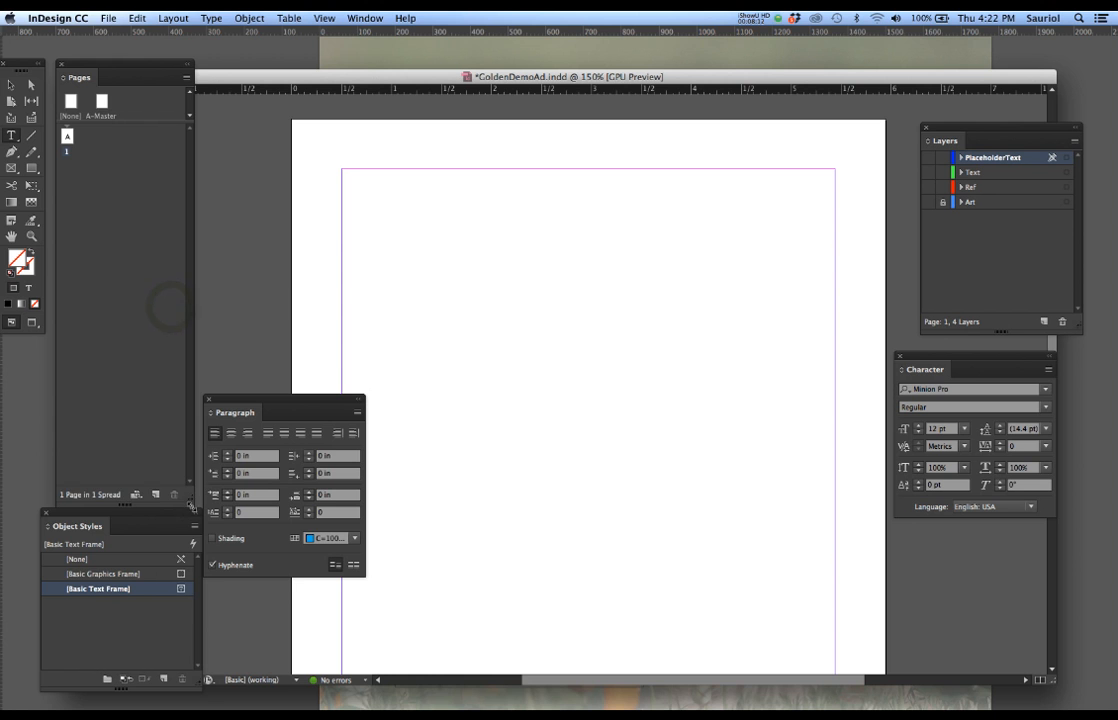
pyautogui.moveTo(191, 505); pyautogui.dragTo(208, 143)
pyautogui.moveTo(265, 395); pyautogui.dragTo(117, 295)
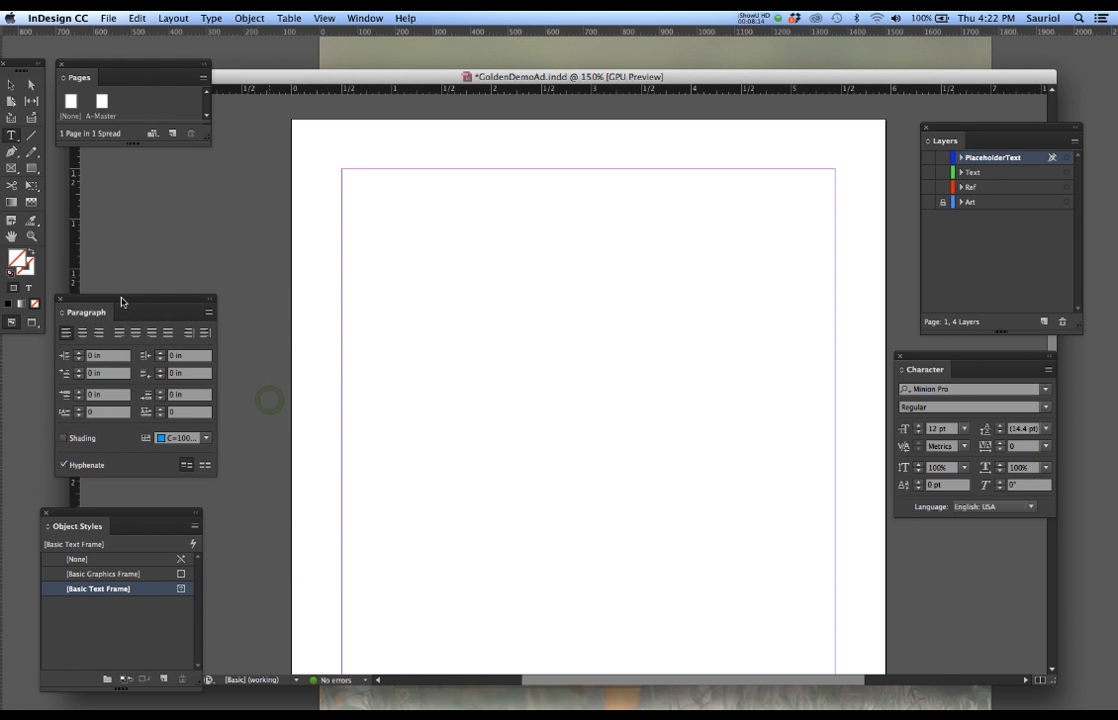
# - Examine the whole ad page with the Art layer and compare it with the finished layout on the Ref layer
pyautogui.click(929, 203)
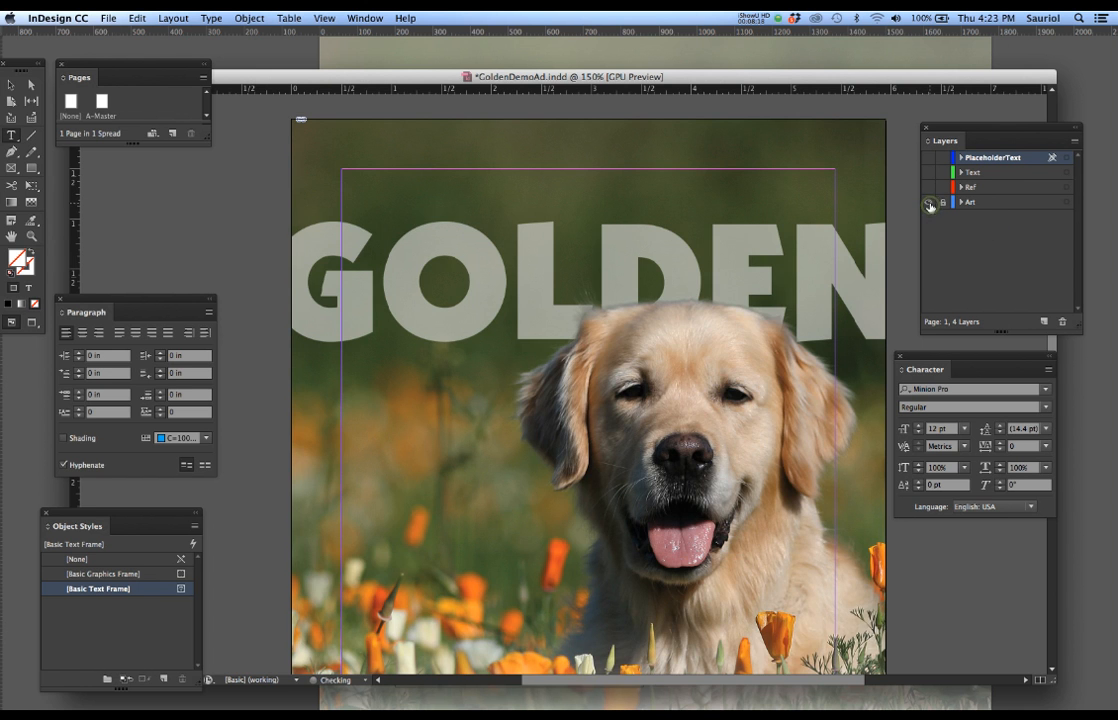
pyautogui.press('super+1')
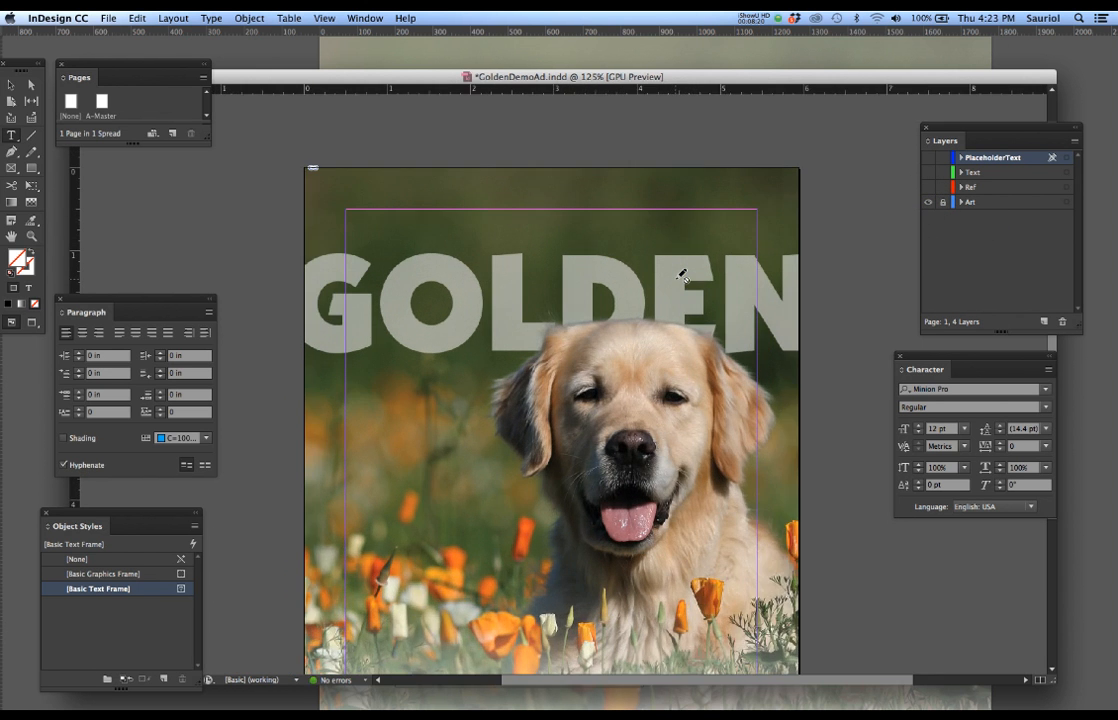
pyautogui.scroll(-3, 681, 276)
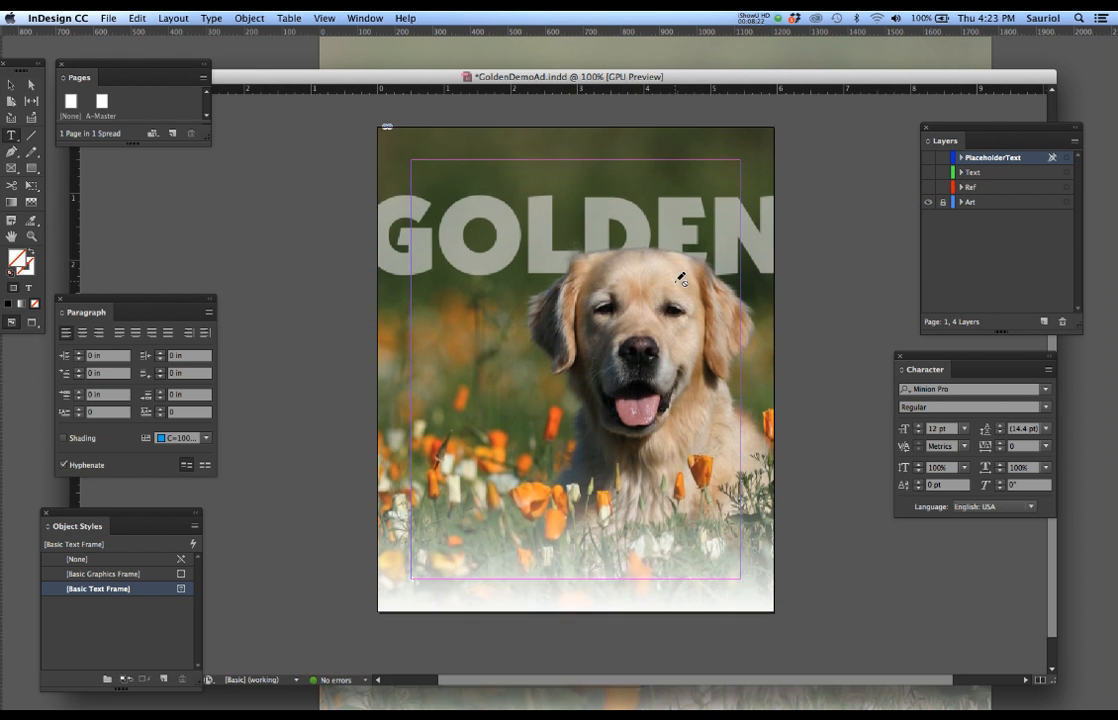
pyautogui.click(929, 203)
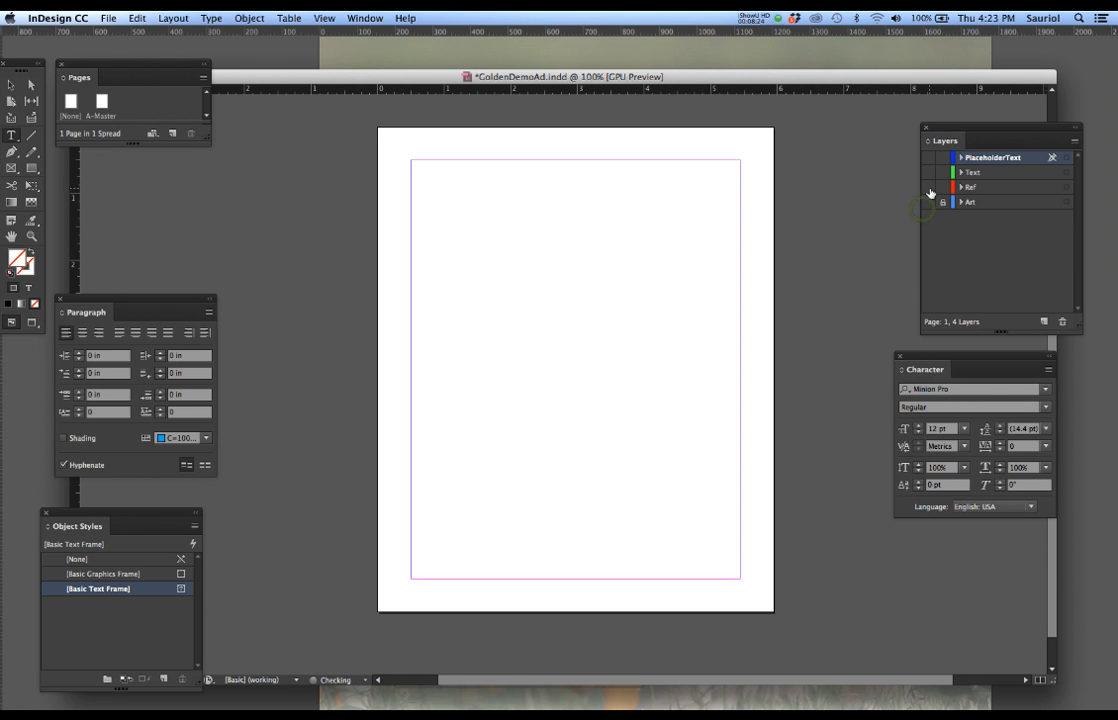
pyautogui.click(929, 187)
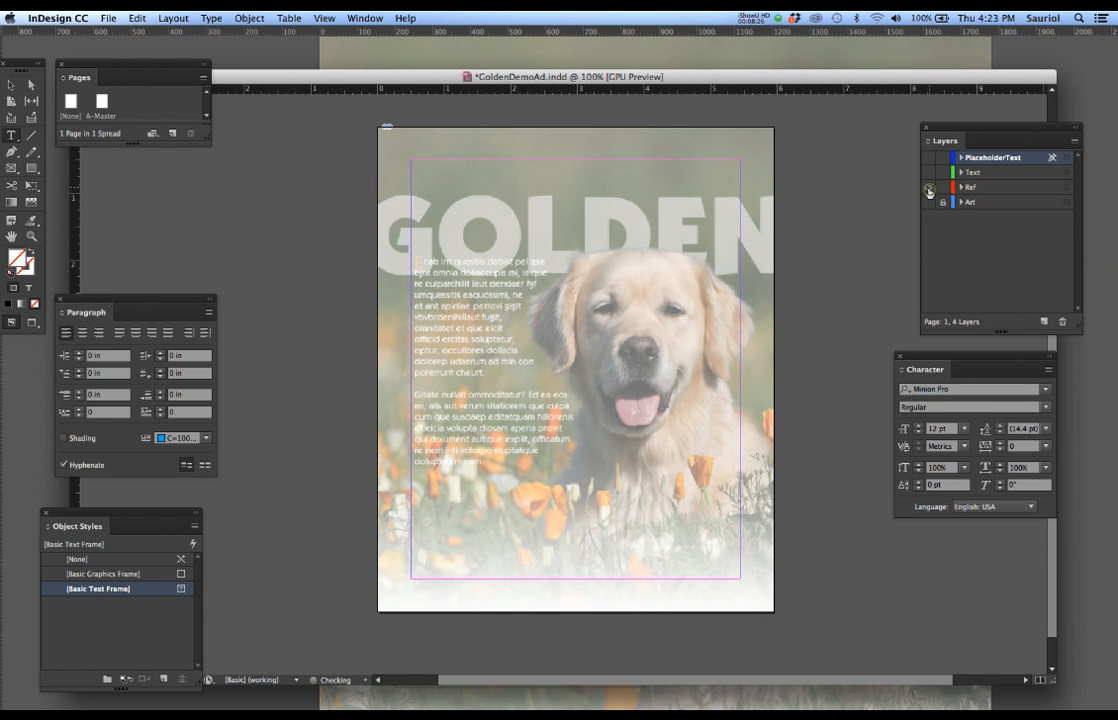
pyautogui.scroll(1, 538, 337)
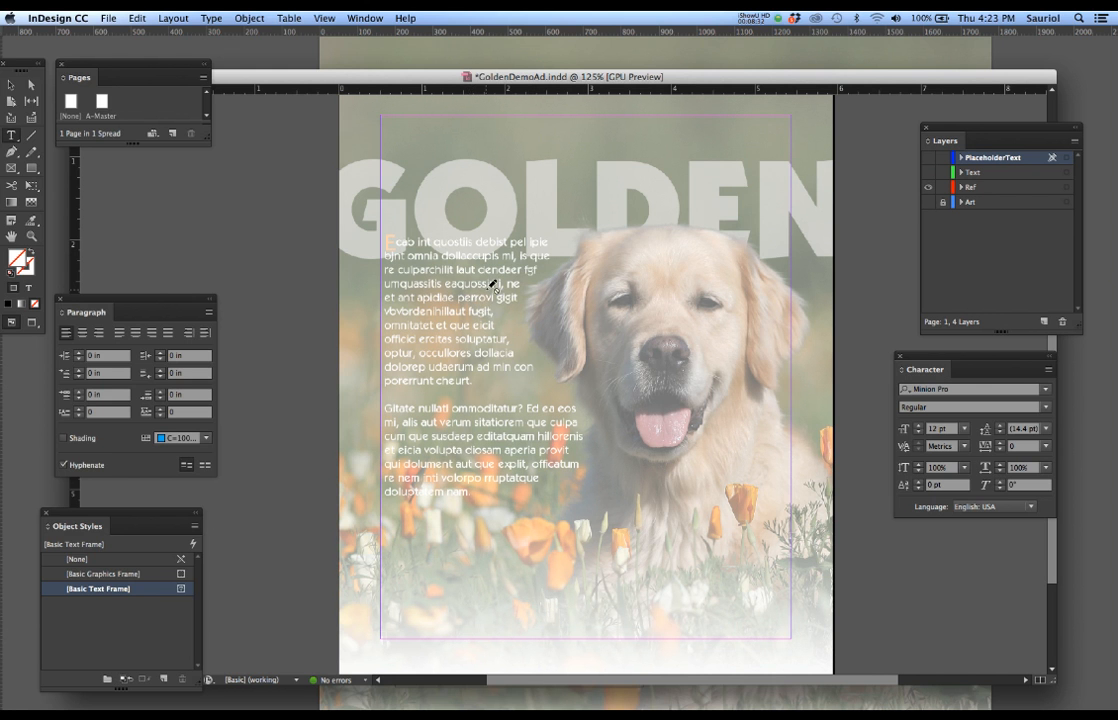
pyautogui.click(512, 60)
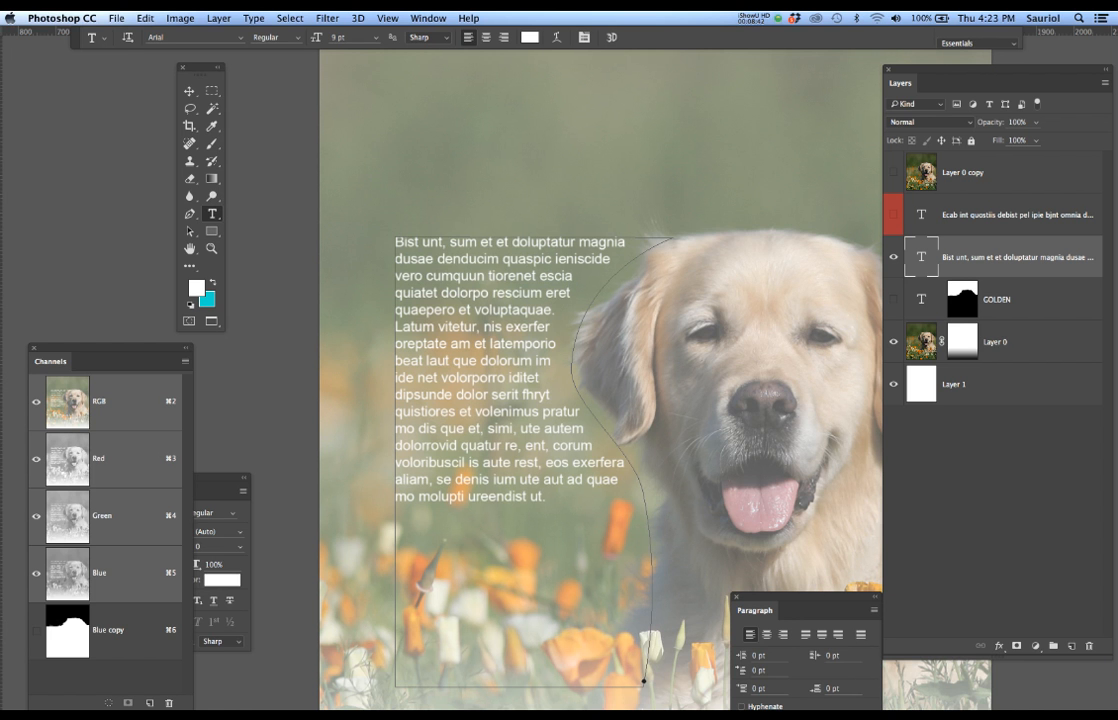
pyautogui.press('super+Tab')
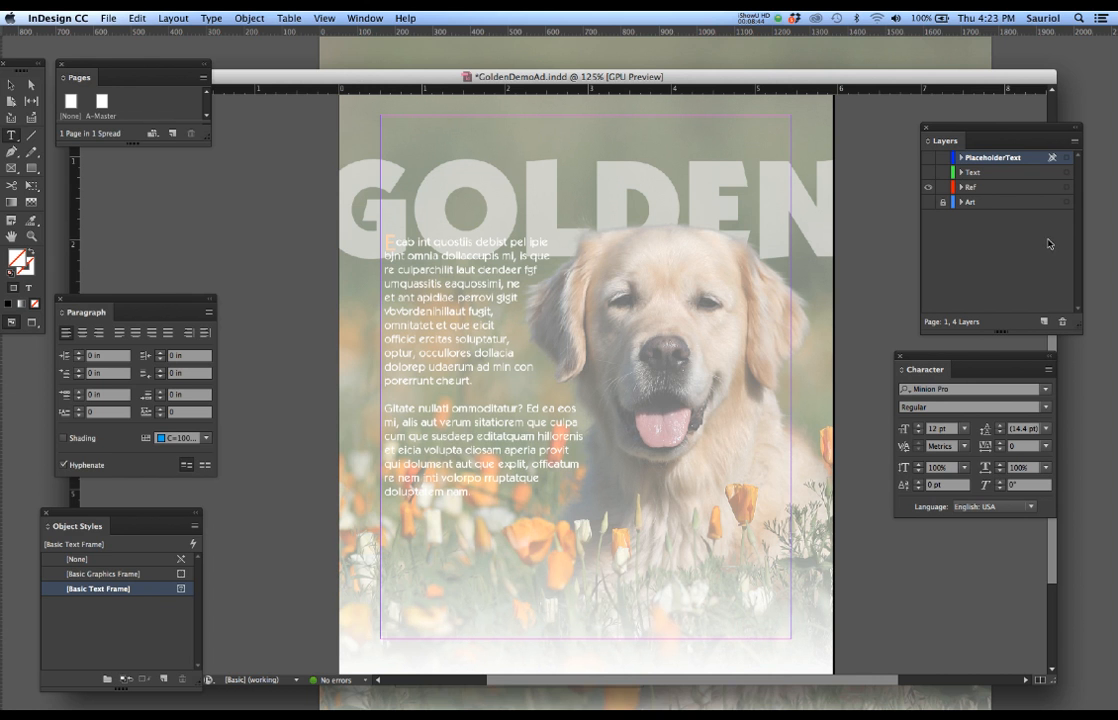
# - Hide the Ref layer and show the Art layer
pyautogui.click(928, 189)
pyautogui.click(928, 189)
pyautogui.click(929, 202)
pyautogui.click(928, 188)
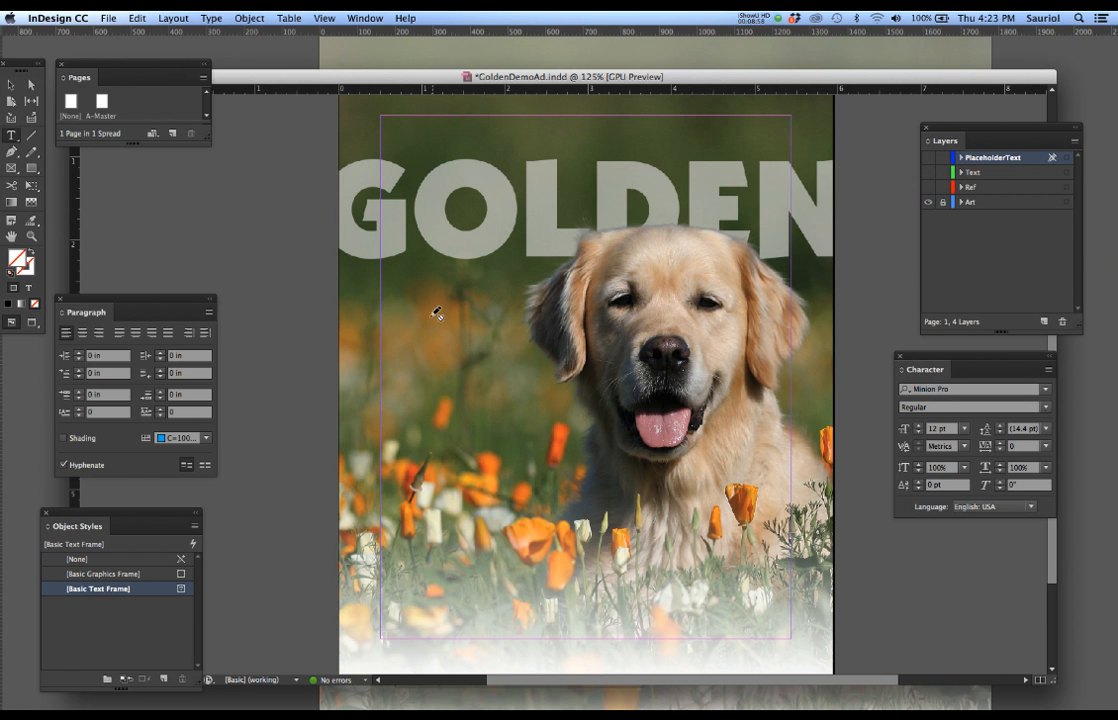
# - Draw a text frame on the Text layer below GOLDEN, overlapping the dog's ear, paste the copied text, and select all of it
pyautogui.scroll(2, 433, 320)
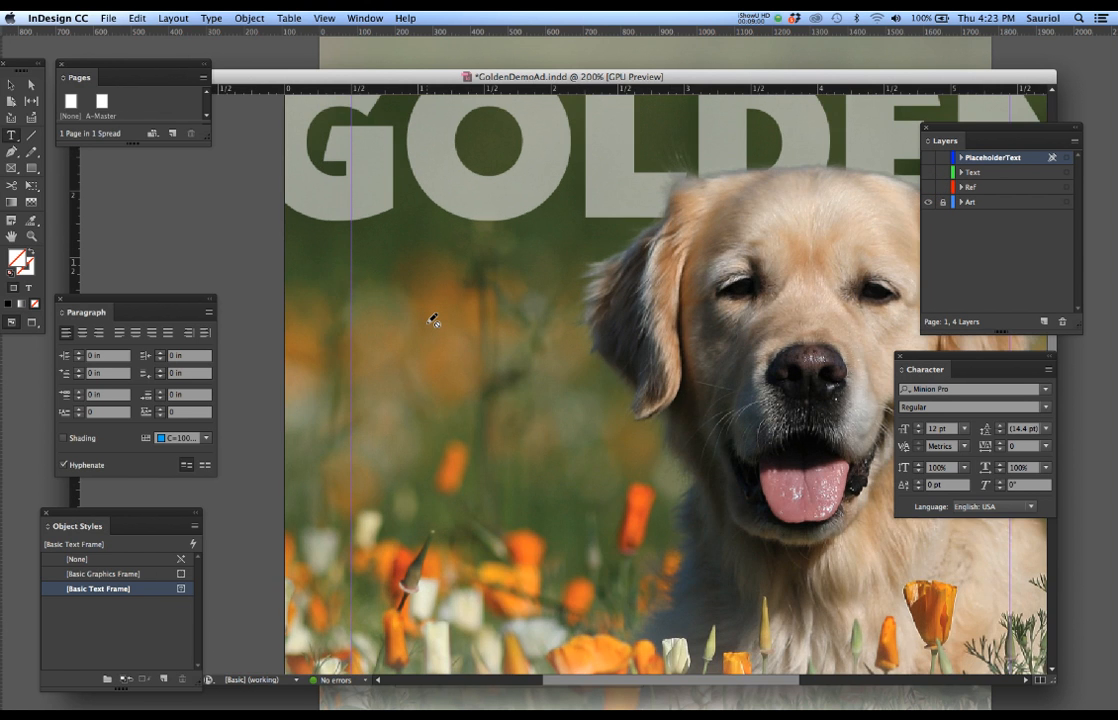
pyautogui.press('t')
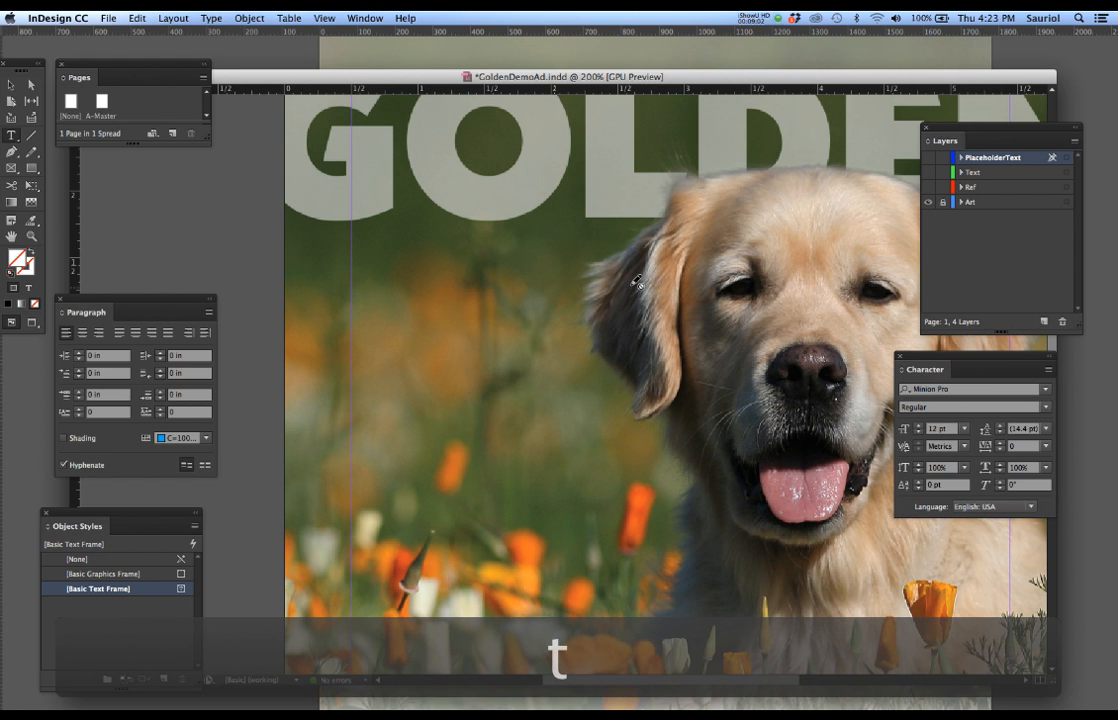
pyautogui.click(998, 174)
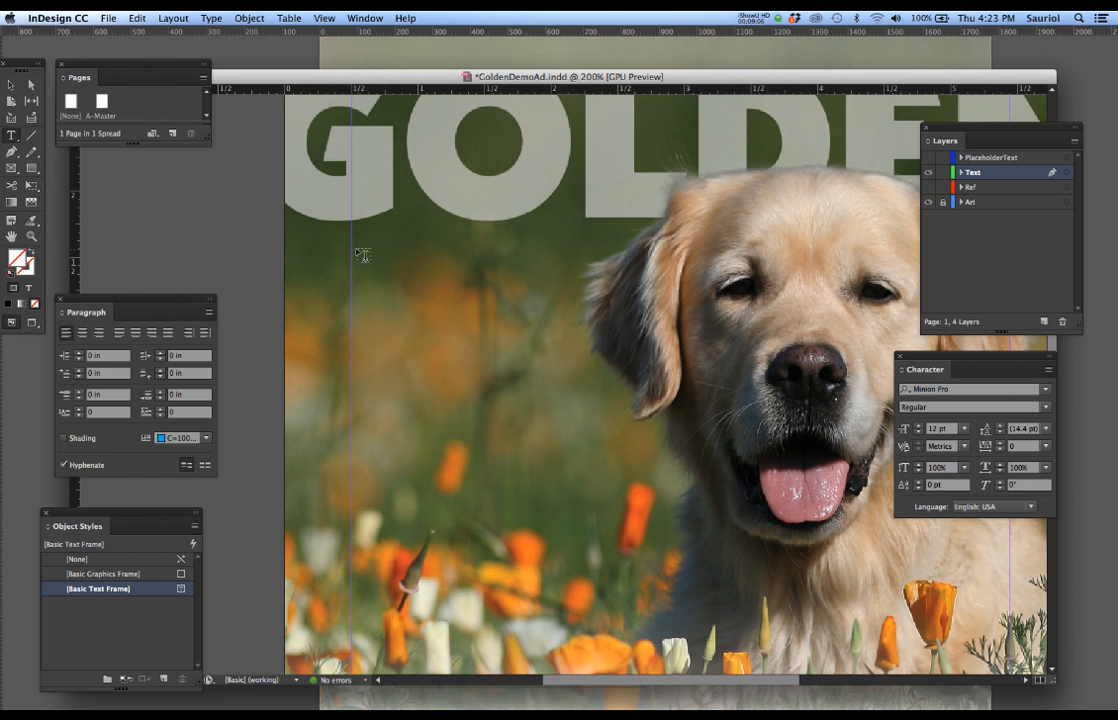
pyautogui.moveTo(355, 224); pyautogui.dragTo(705, 594)
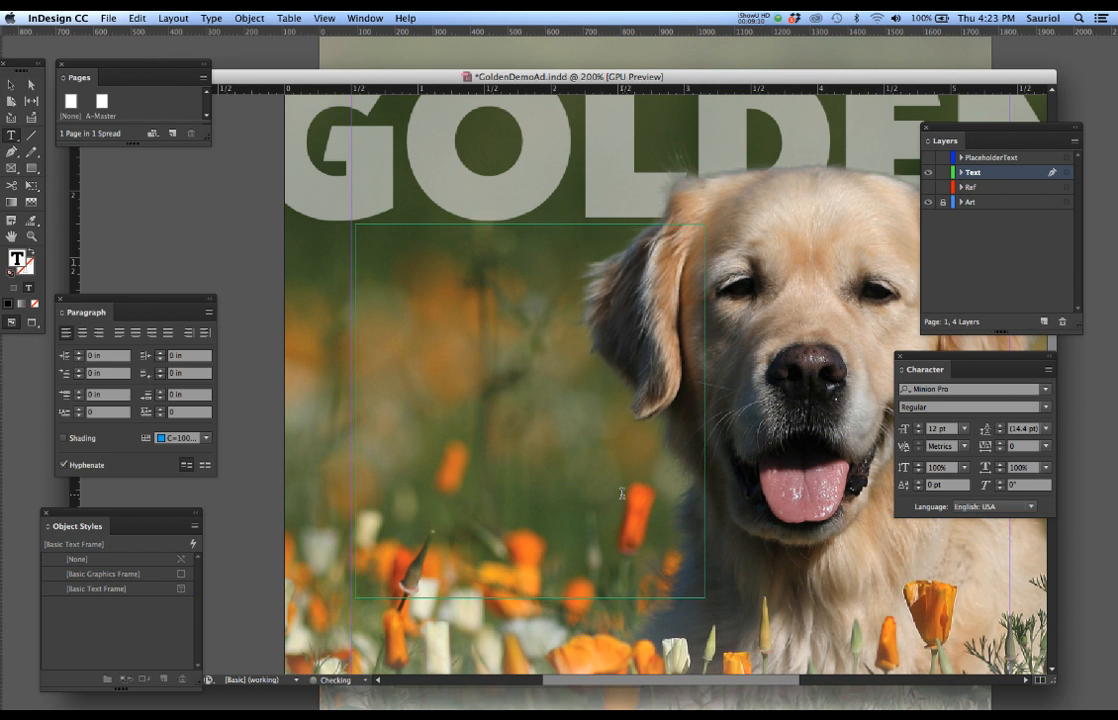
pyautogui.press('super+v')
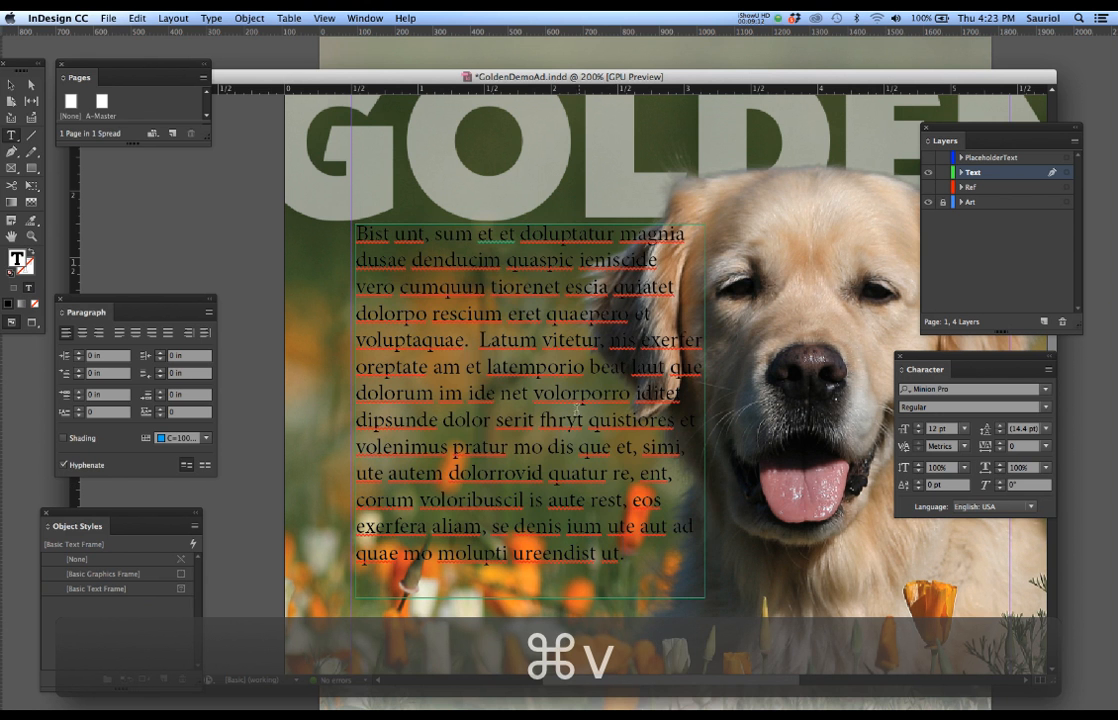
pyautogui.press('super+a')
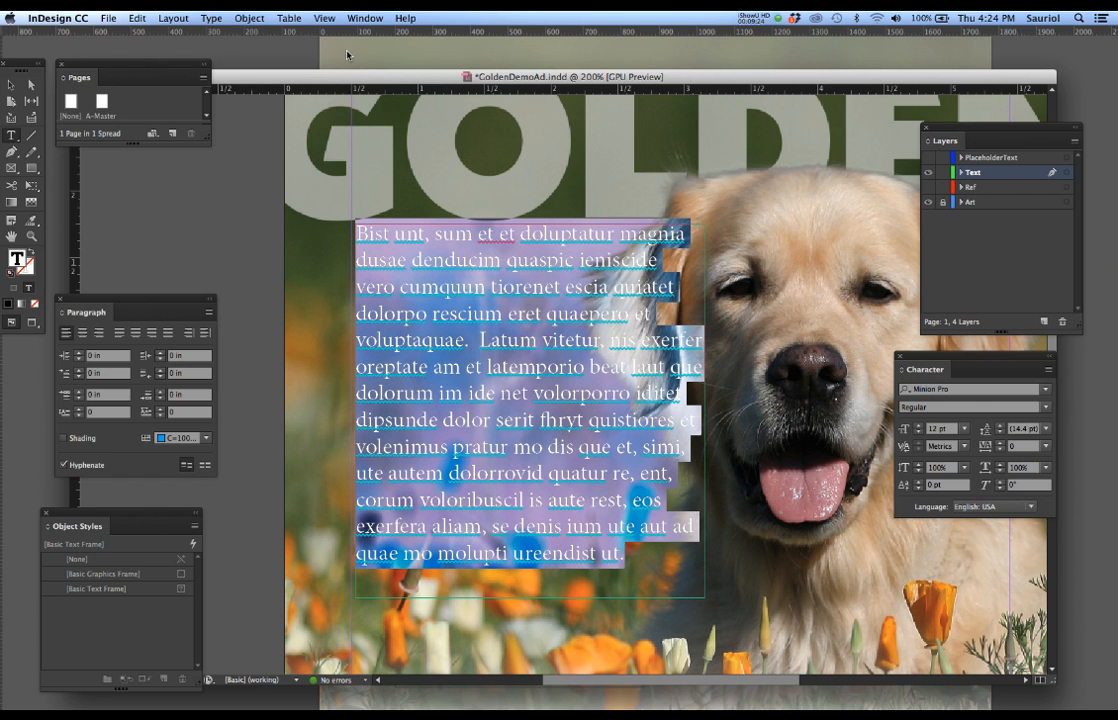
# - Show the Swatches panel above the Character panel and fill the selected body copy with the [Paper] swatch
pyautogui.click(352, 16)
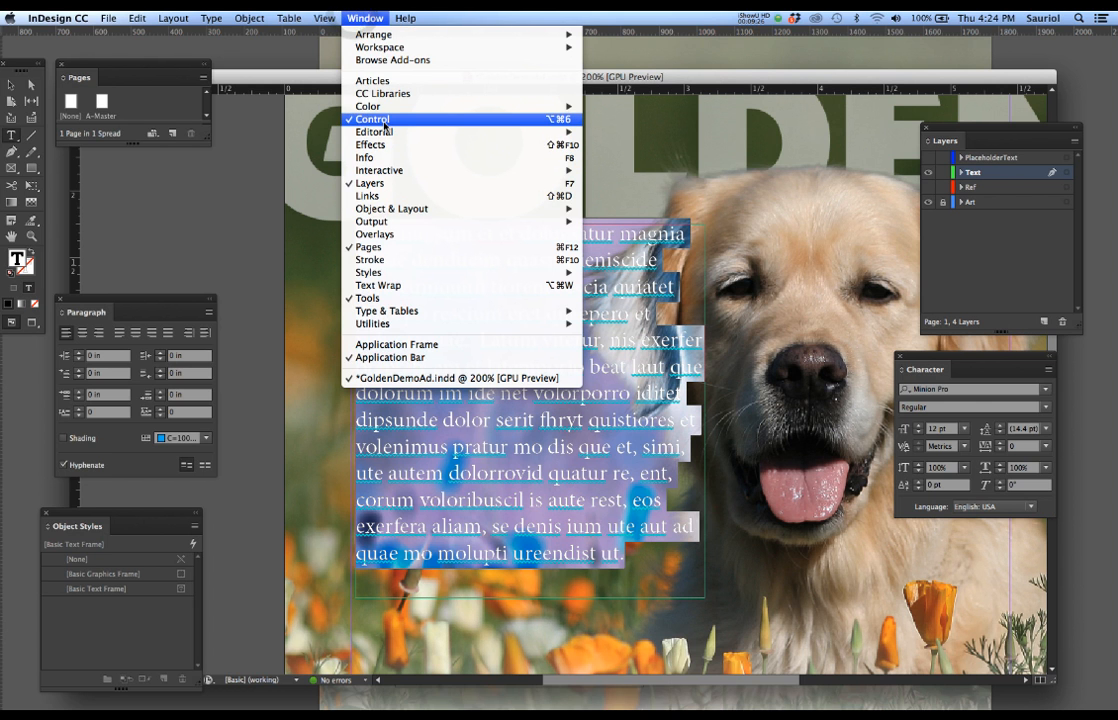
pyautogui.moveTo(485, 106)
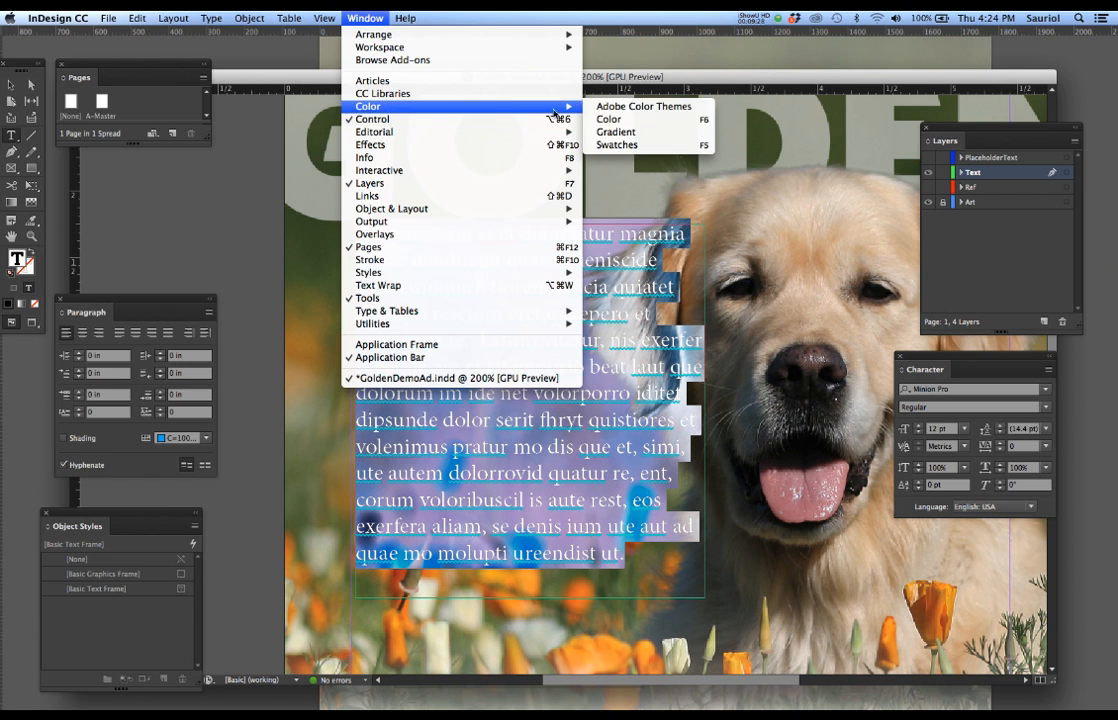
pyautogui.click(606, 142)
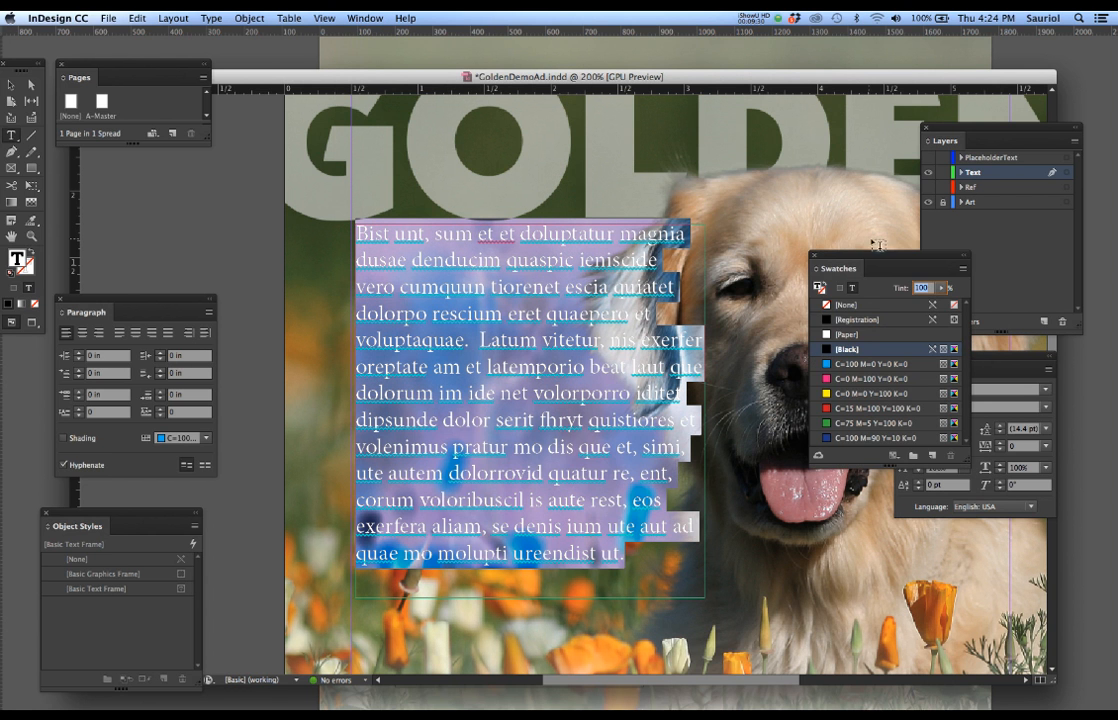
pyautogui.moveTo(840, 268); pyautogui.dragTo(838, 146)
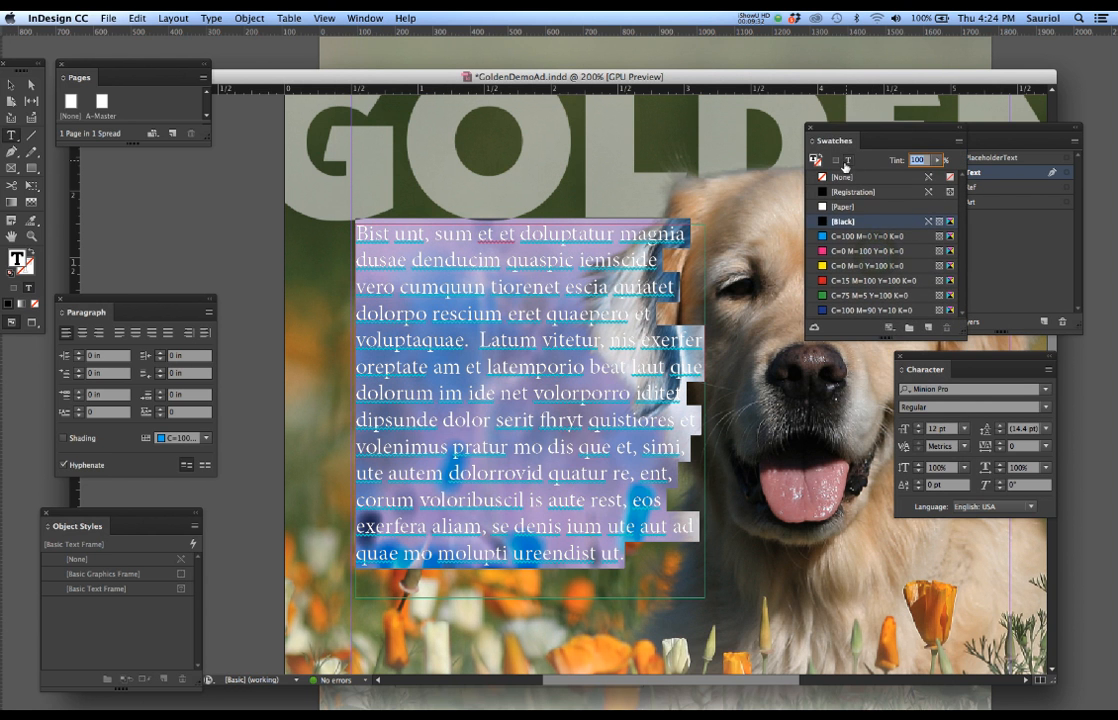
pyautogui.click(843, 206)
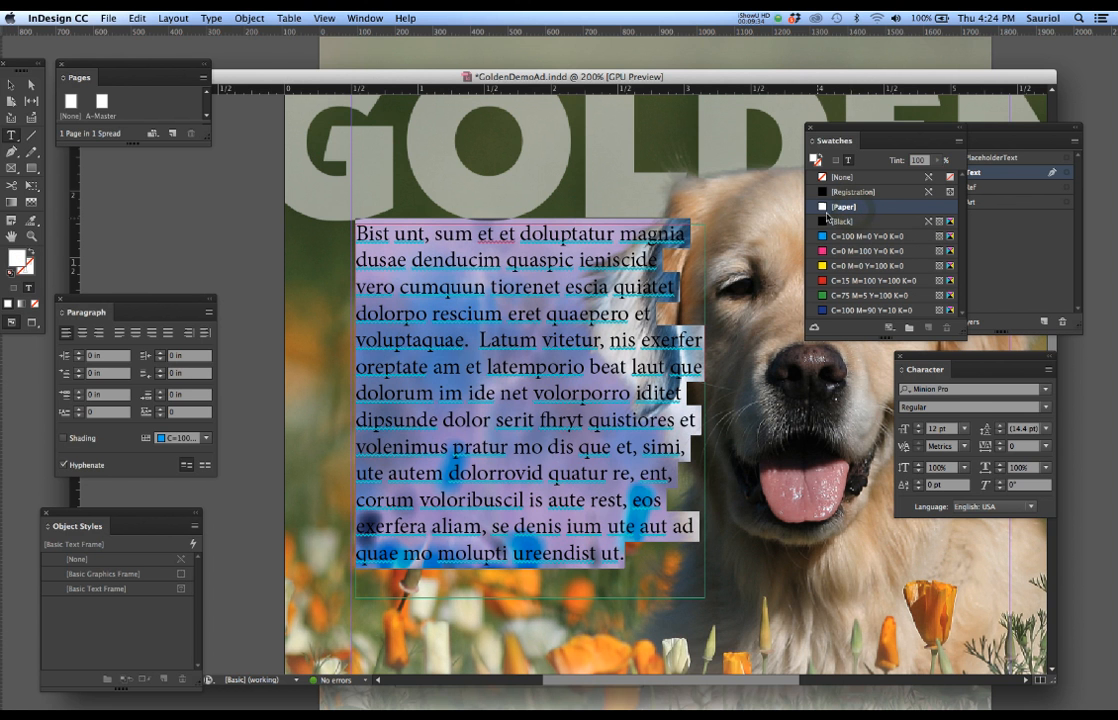
# - Set the selected body copy in Arial Black and turn off its hyphenation
pyautogui.click(955, 390)
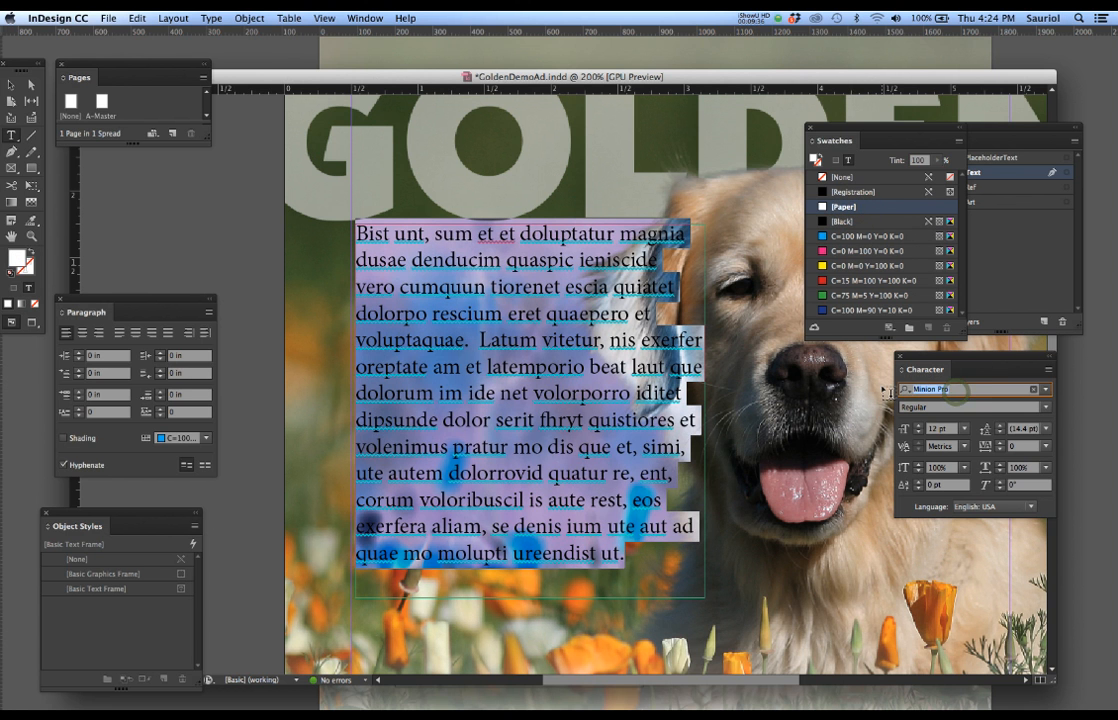
pyautogui.write('arial')
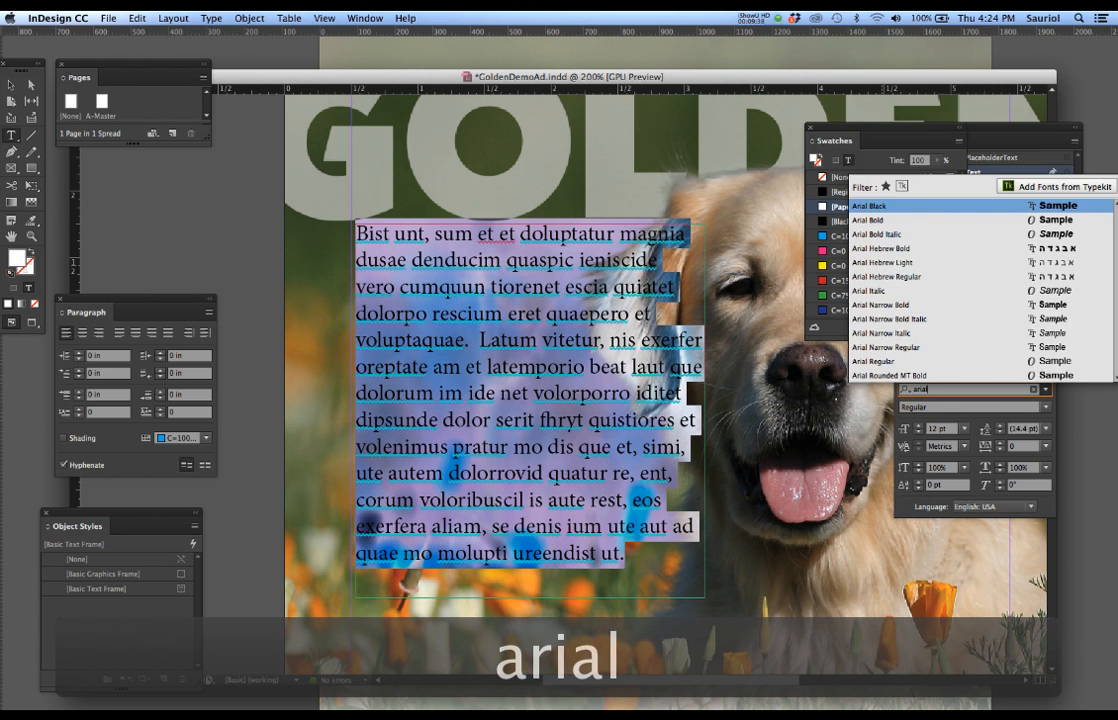
pyautogui.press('Return')
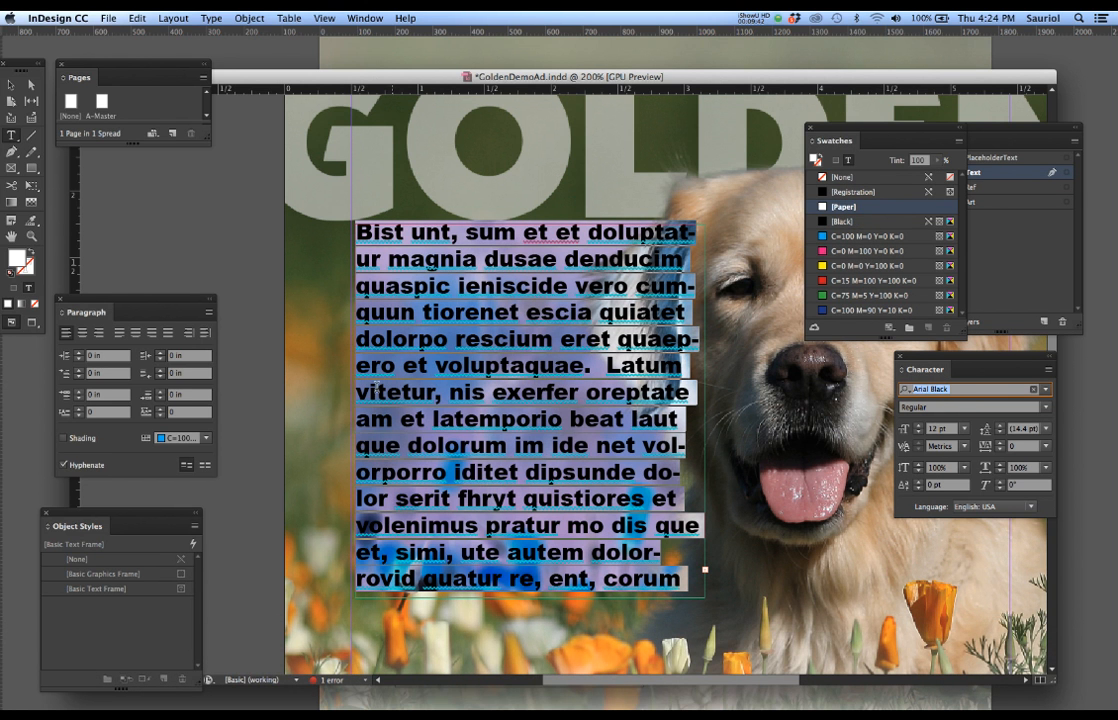
pyautogui.click(64, 465)
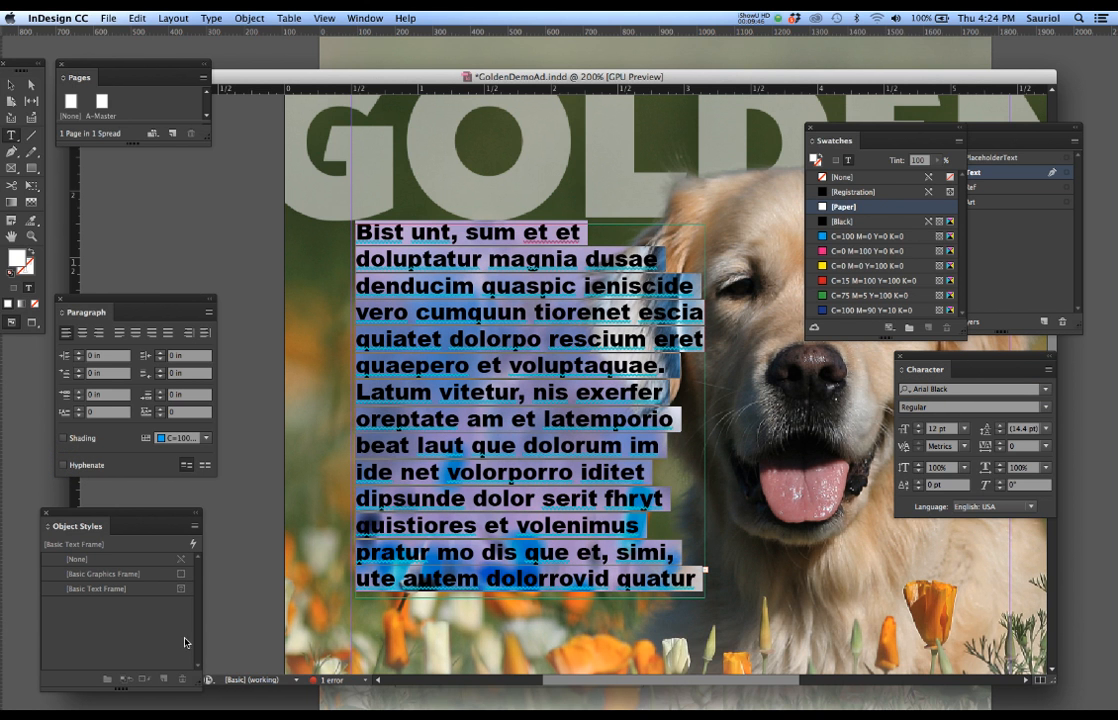
# - Set the body copy's font size to 9 pt and its leading to 13 pt
pyautogui.moveTo(948, 428); pyautogui.dragTo(917, 431)
pyautogui.write('9')
pyautogui.press('Return')
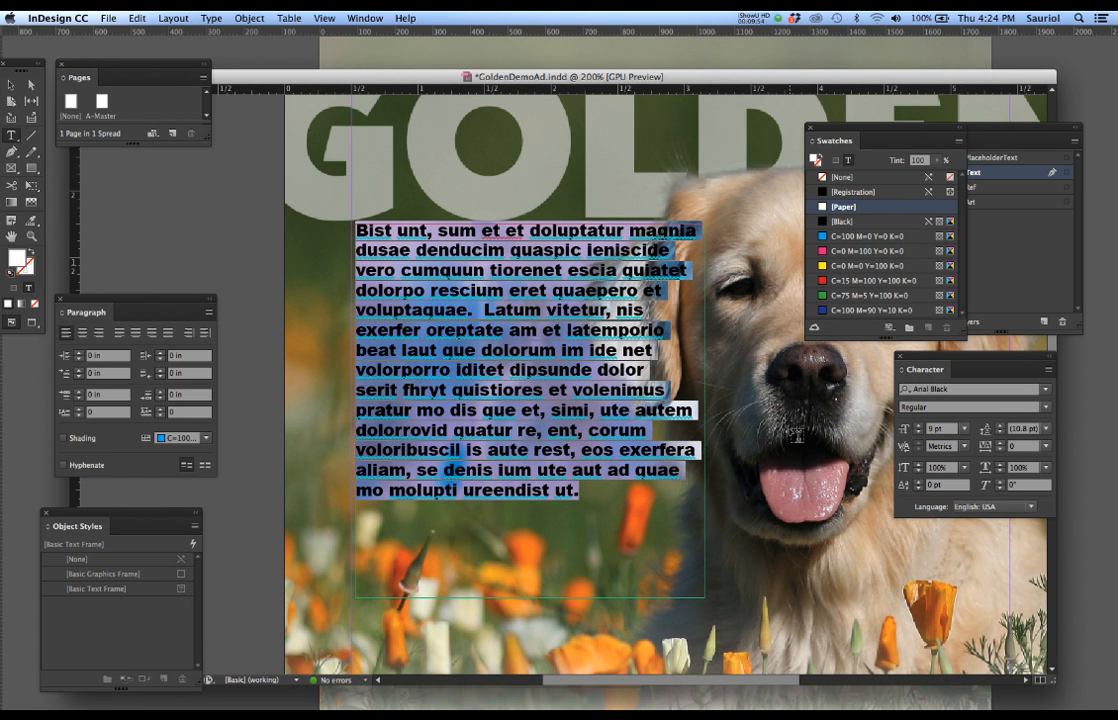
pyautogui.click(1028, 431)
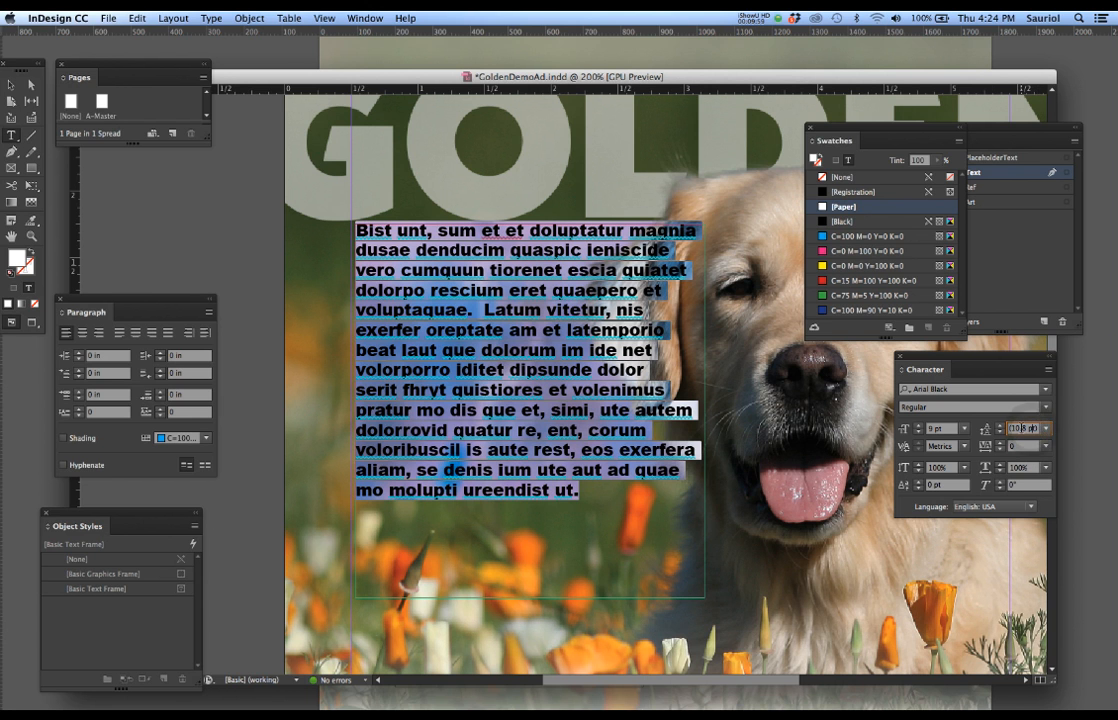
pyautogui.click(1002, 425)
pyautogui.click(1002, 425)
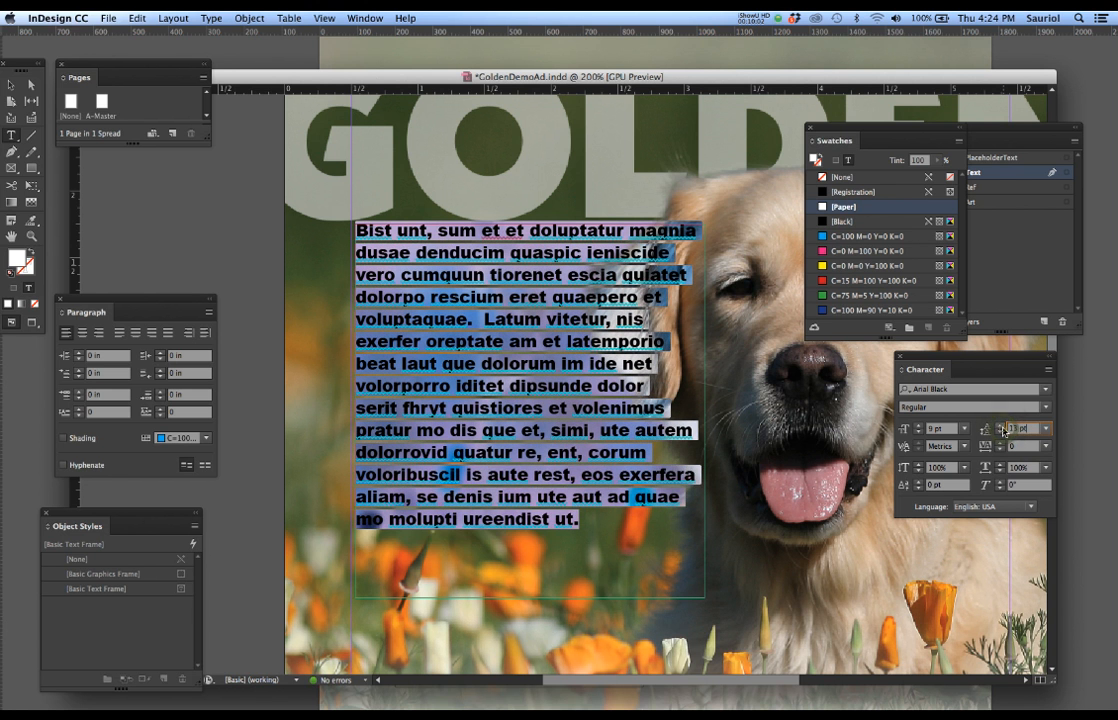
pyautogui.click(1002, 425)
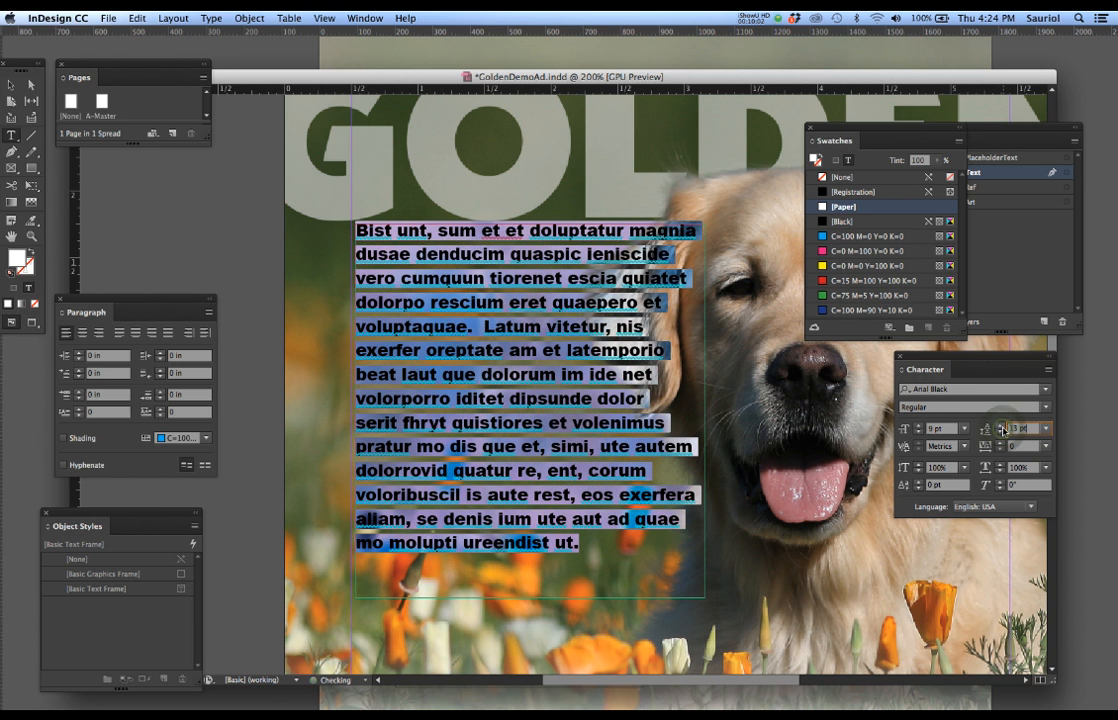
pyautogui.click(606, 398)
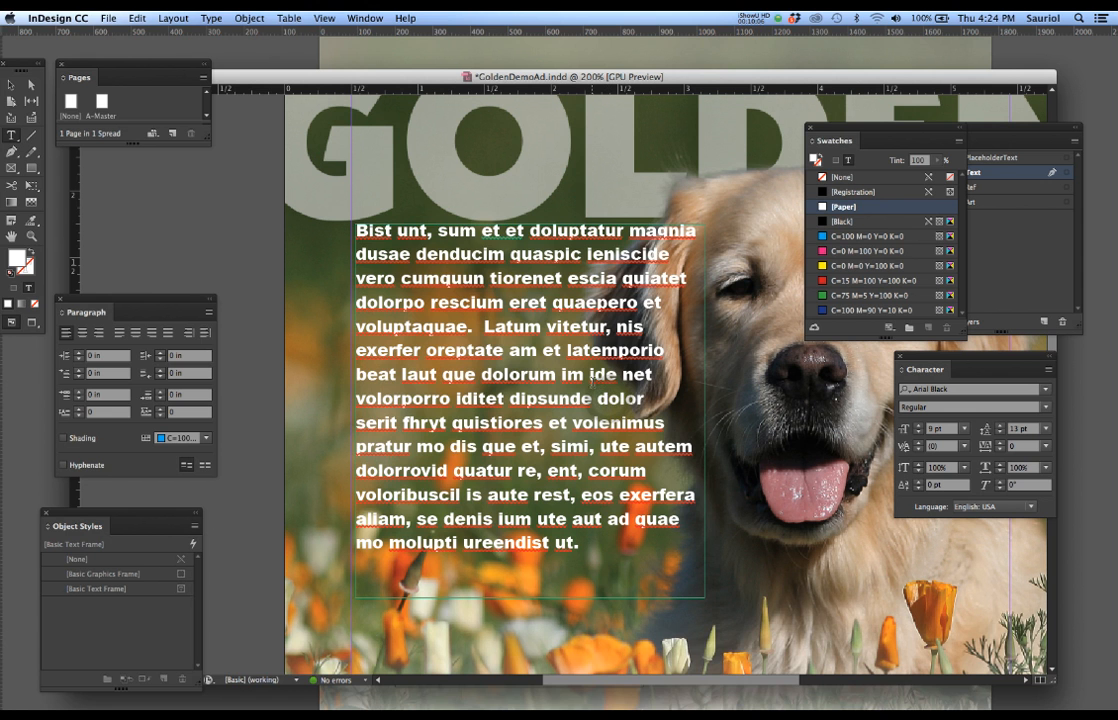
# - Change the font of the entire body copy to Arial Regular
pyautogui.press('super+a')
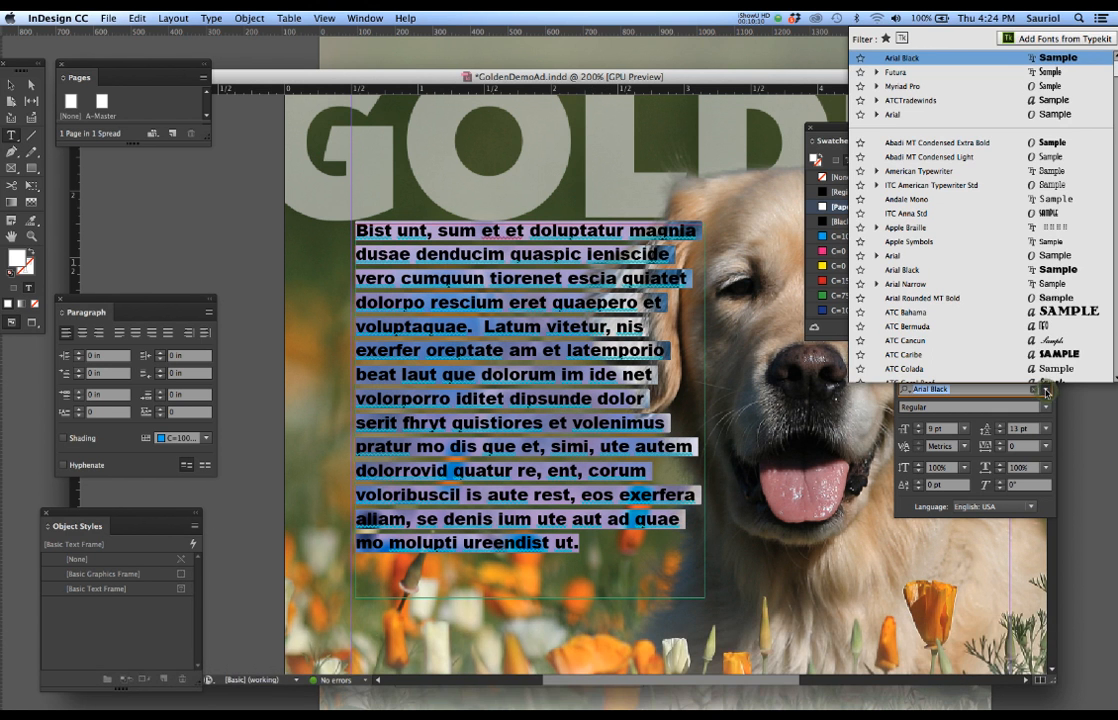
pyautogui.click(928, 256)
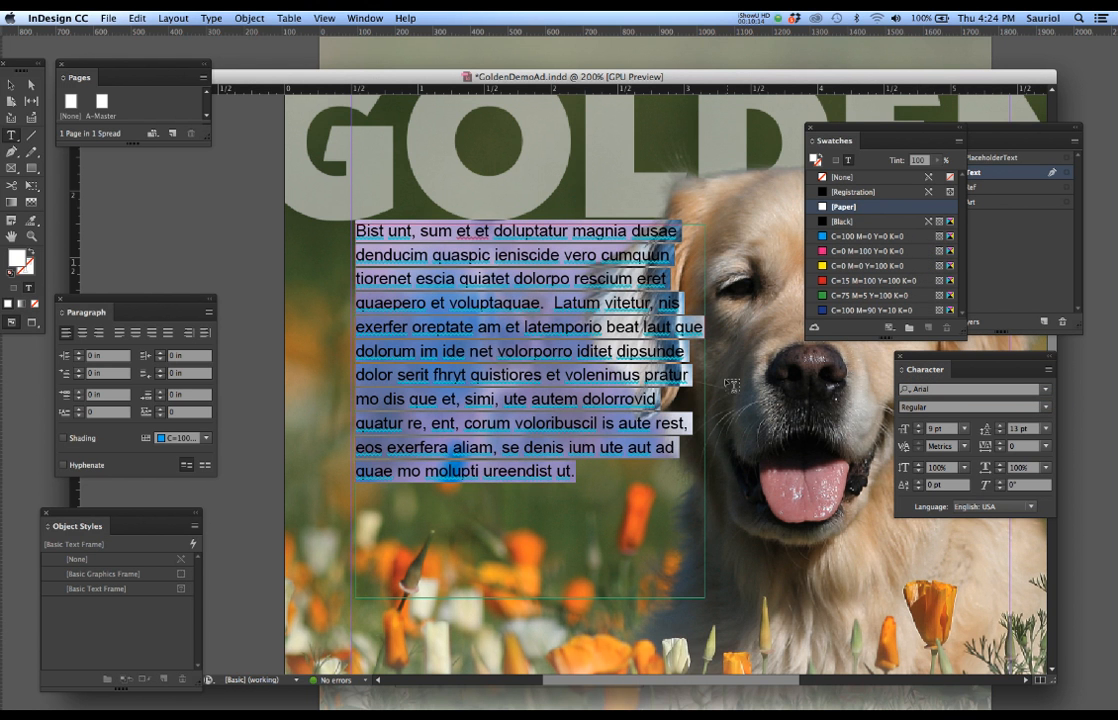
pyautogui.click(650, 351)
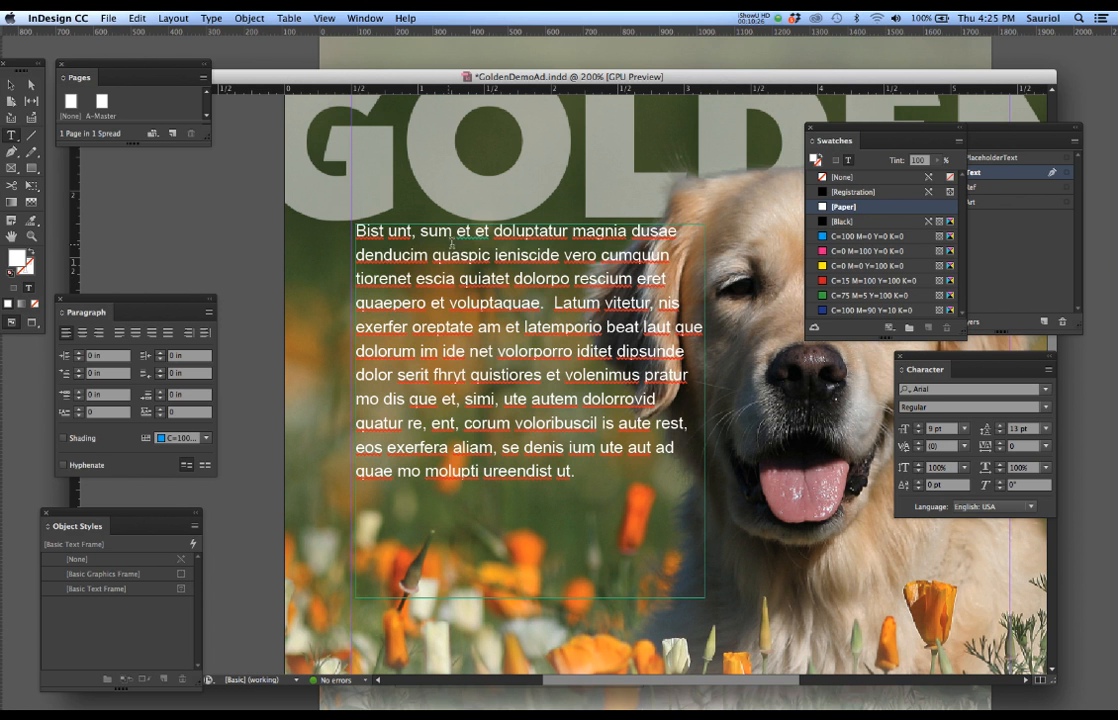
# - Move the Tools panel closer to the page and narrow the text frame slightly from its dog-side edge
pyautogui.moveTo(29, 65); pyautogui.dragTo(281, 165)
pyautogui.click(260, 182)
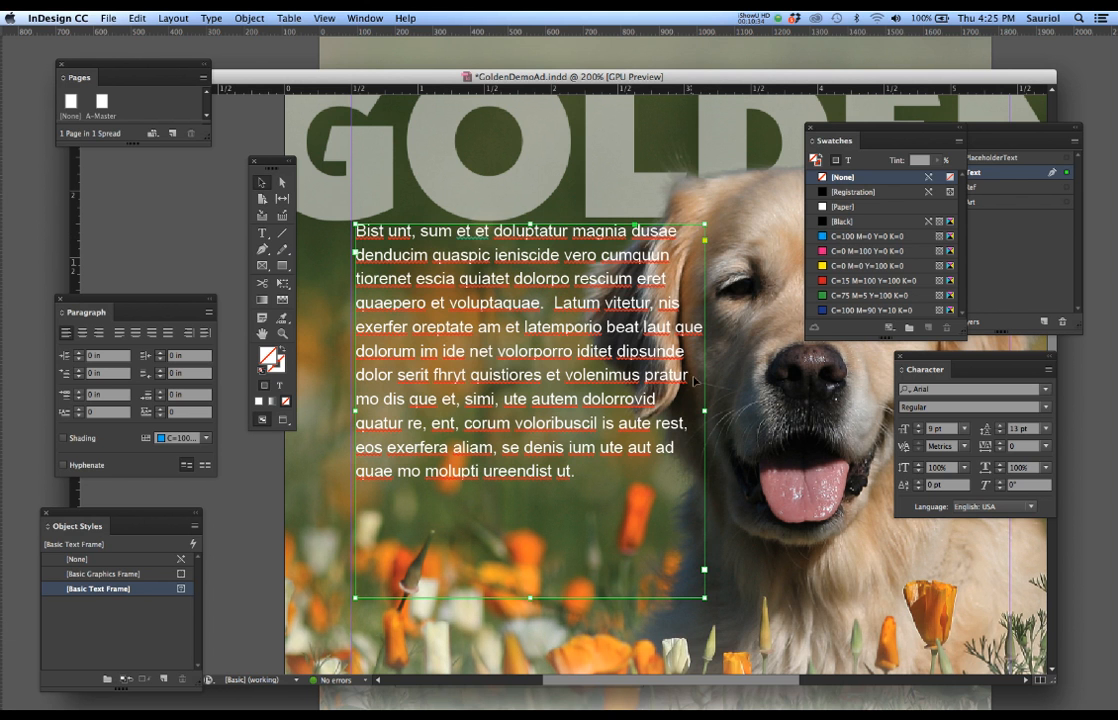
pyautogui.moveTo(705, 411); pyautogui.dragTo(701, 411)
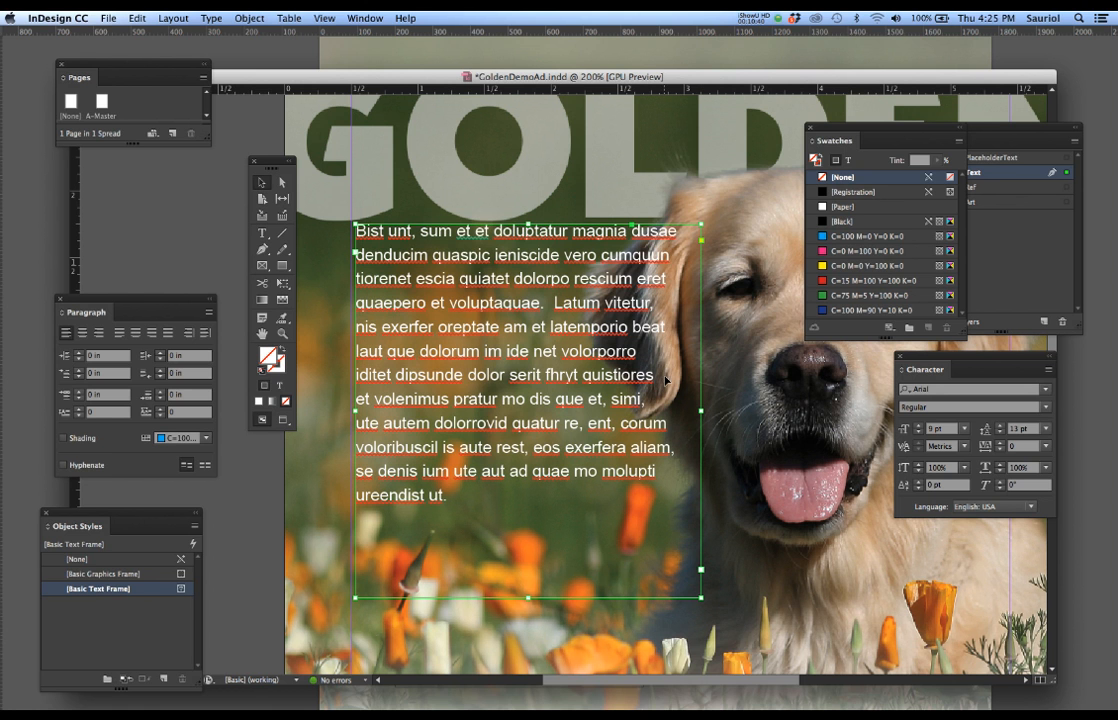
# - With the Pen tool, add an anchor point on the frame's dog-side edge, pull it inward beside the ear and make it a smooth curve
pyautogui.press('p')
pyautogui.press('shift+super+a')
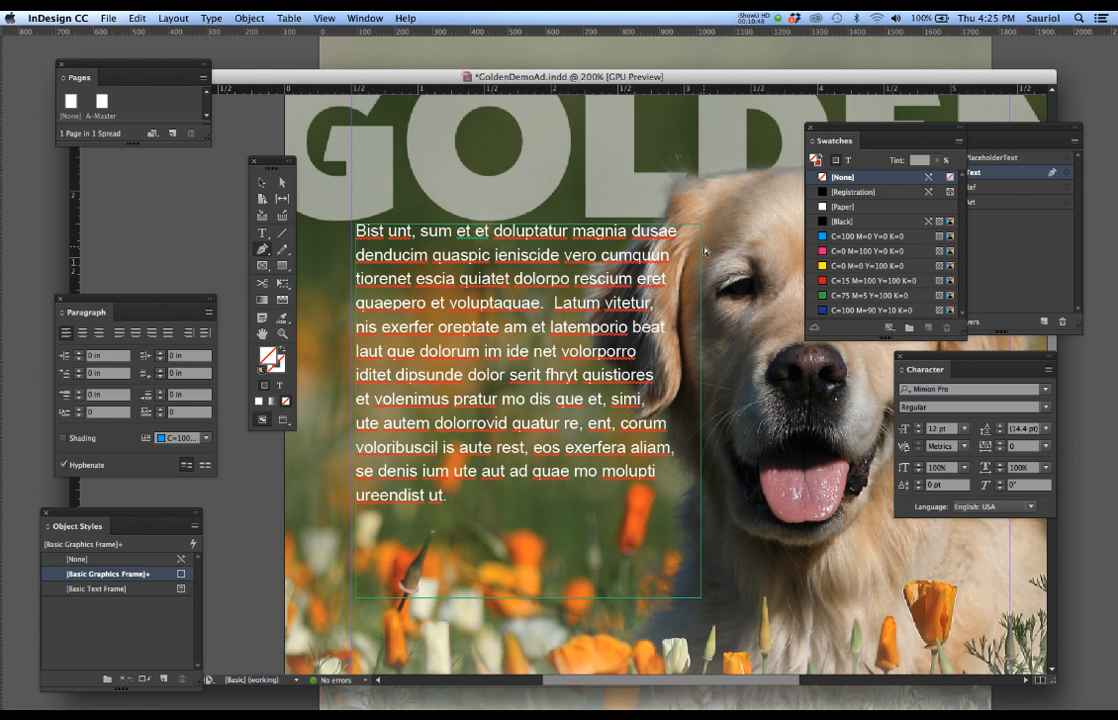
pyautogui.click(703, 246)
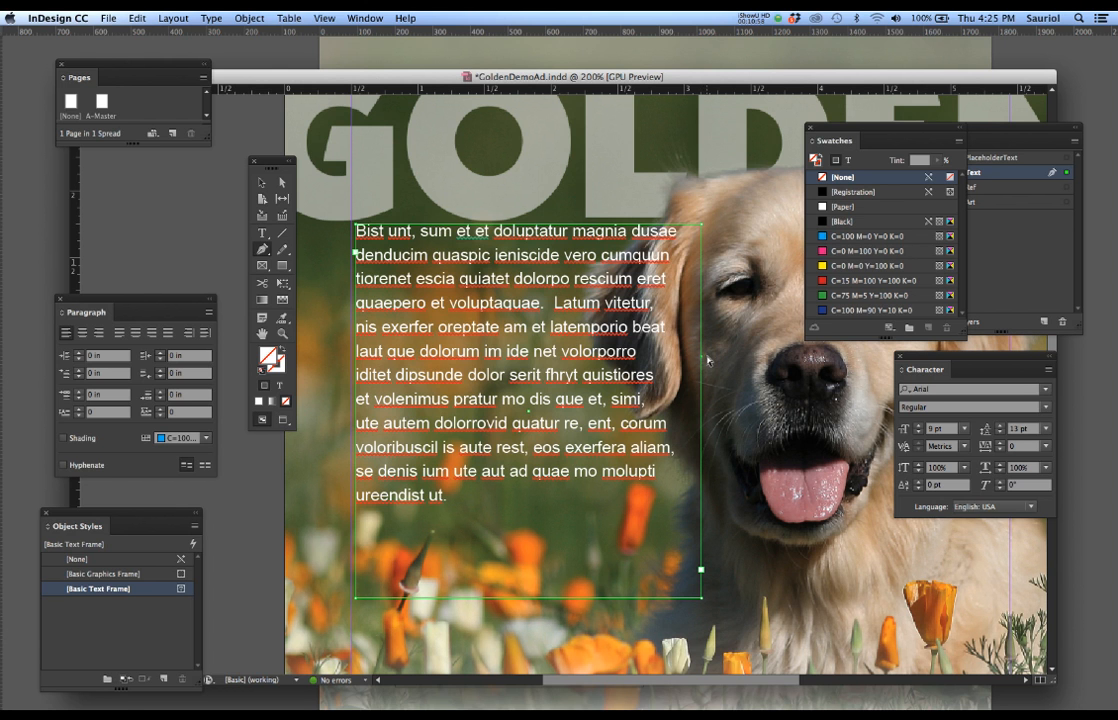
pyautogui.moveTo(703, 365); pyautogui.dragTo(586, 349)
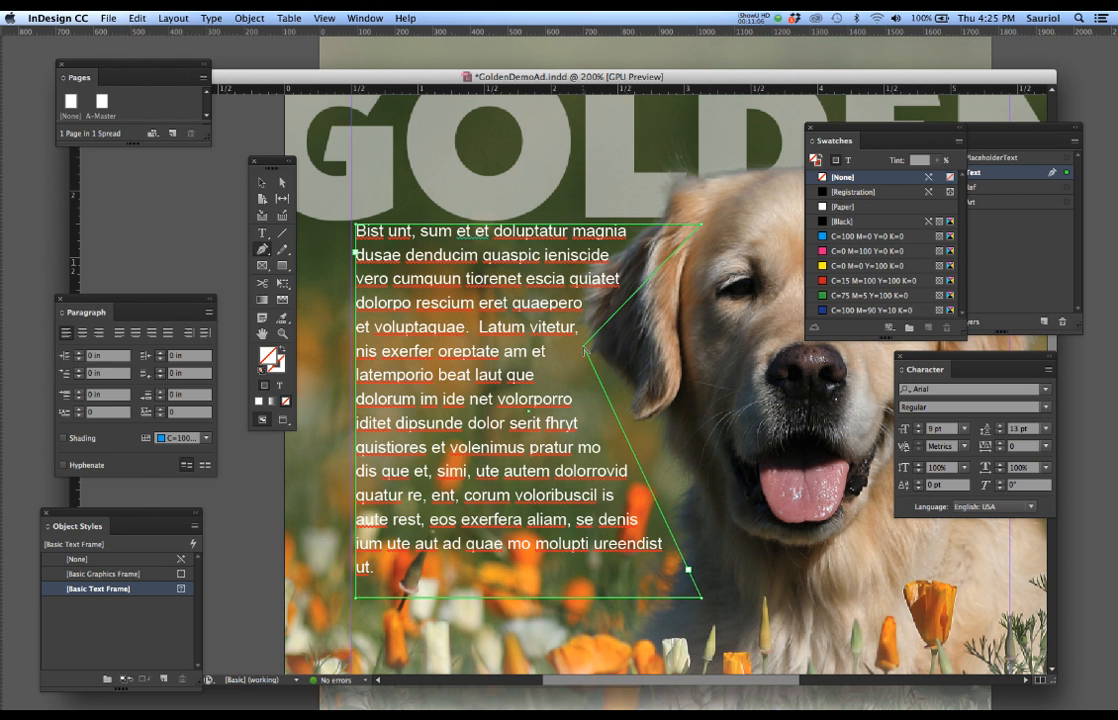
pyautogui.scroll(4, 586, 349)
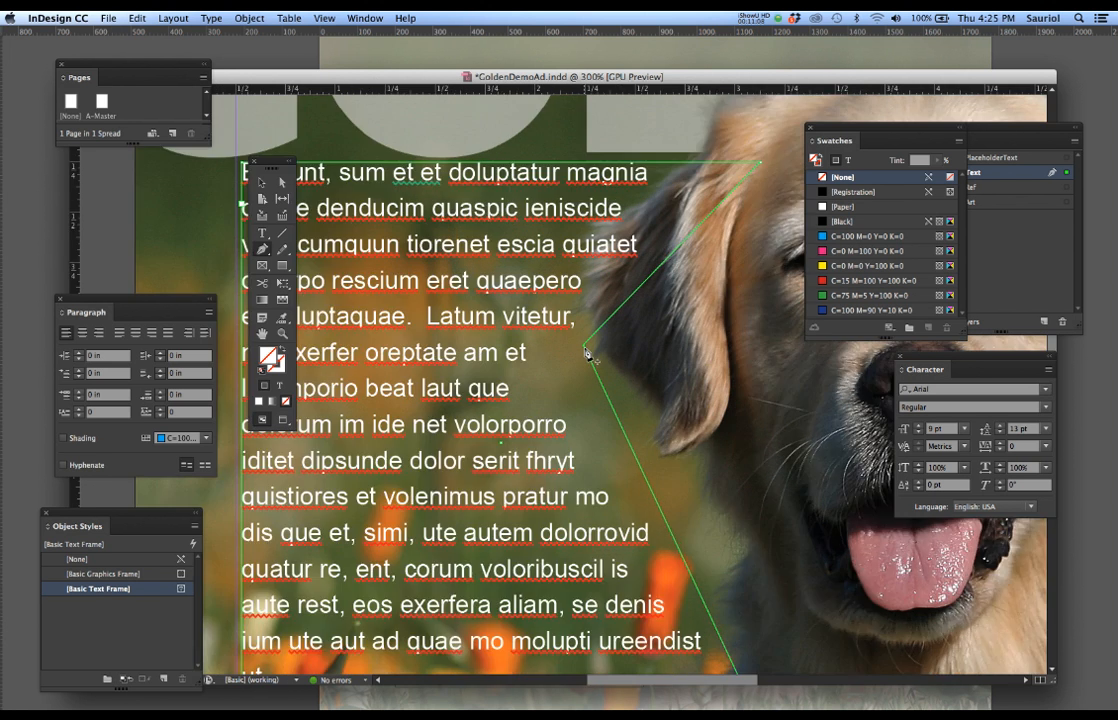
pyautogui.moveTo(586, 346); pyautogui.dragTo(583, 232)
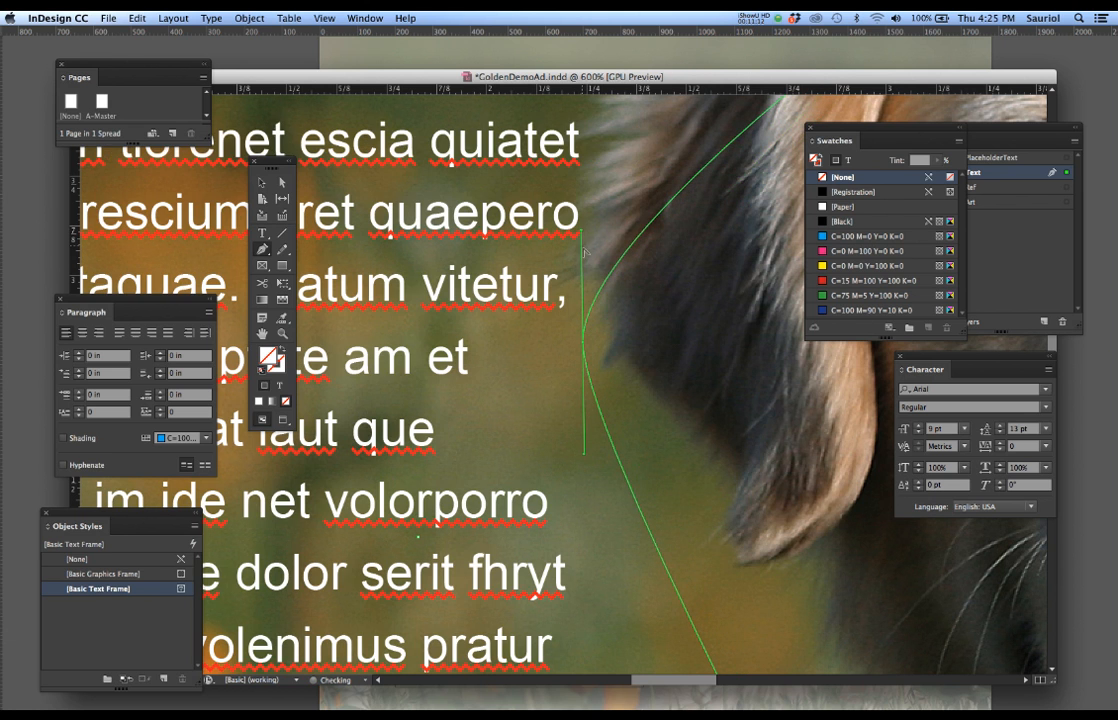
# - Move the frame's upper dog-side corner inward to the top of the ear and reposition the curved point just outside the ear
pyautogui.scroll(-4, 590, 268)
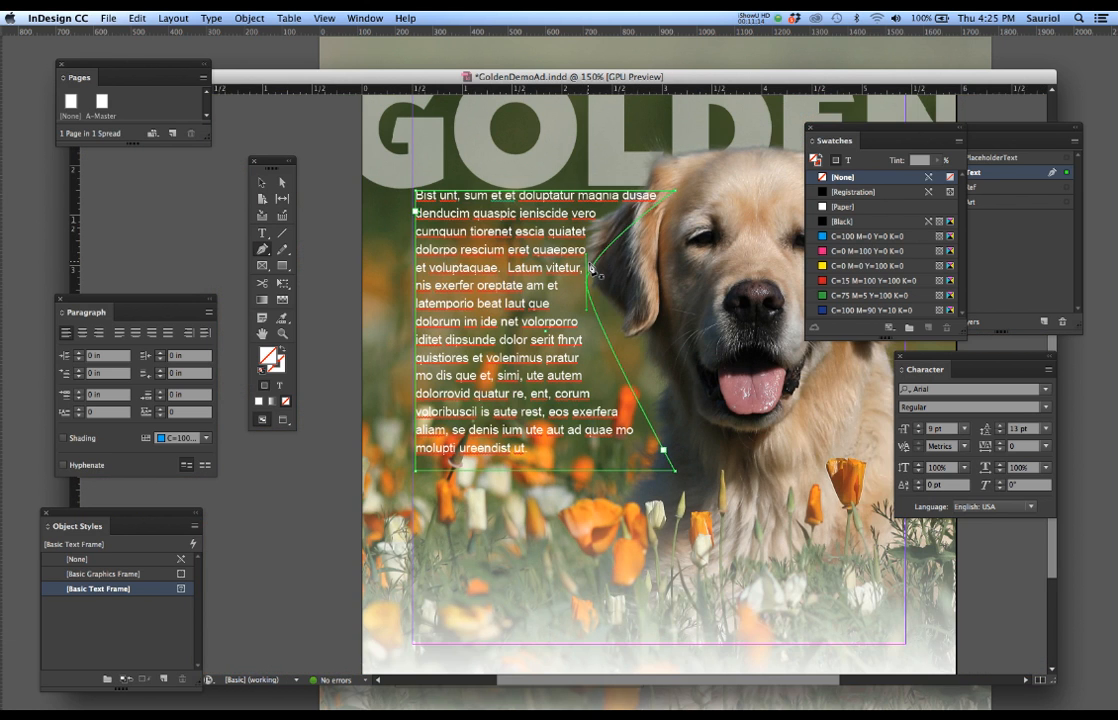
pyautogui.scroll(1, 672, 207)
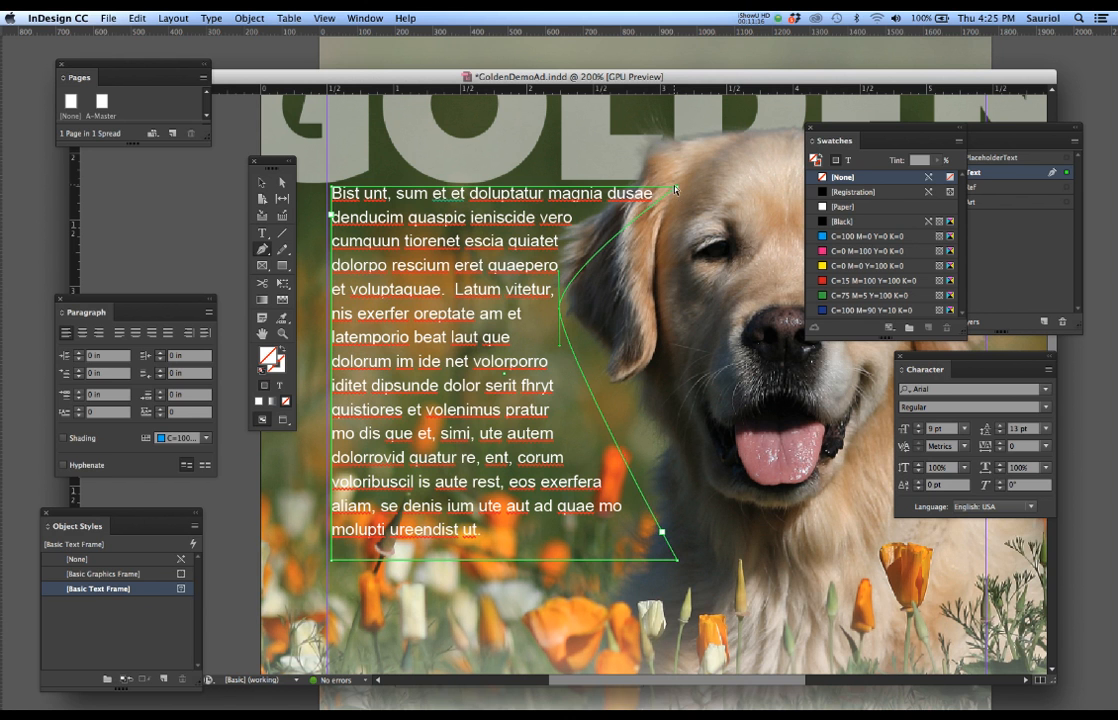
pyautogui.moveTo(678, 189); pyautogui.dragTo(630, 188)
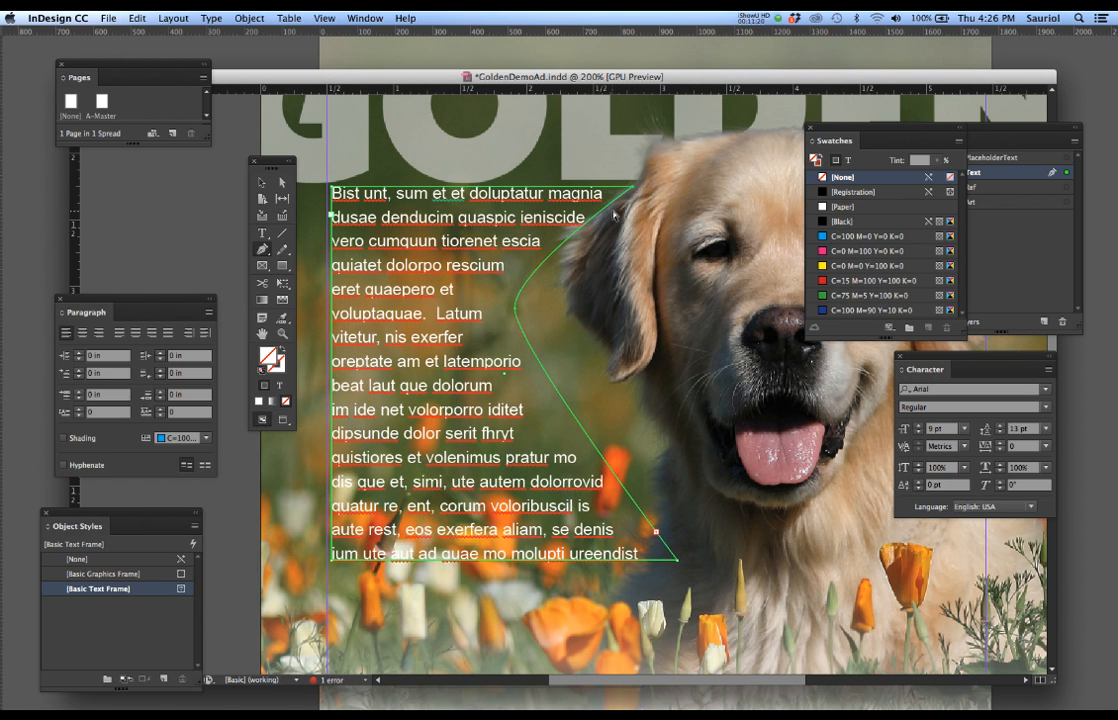
pyautogui.click(521, 311)
pyautogui.moveTo(516, 310); pyautogui.dragTo(545, 285)
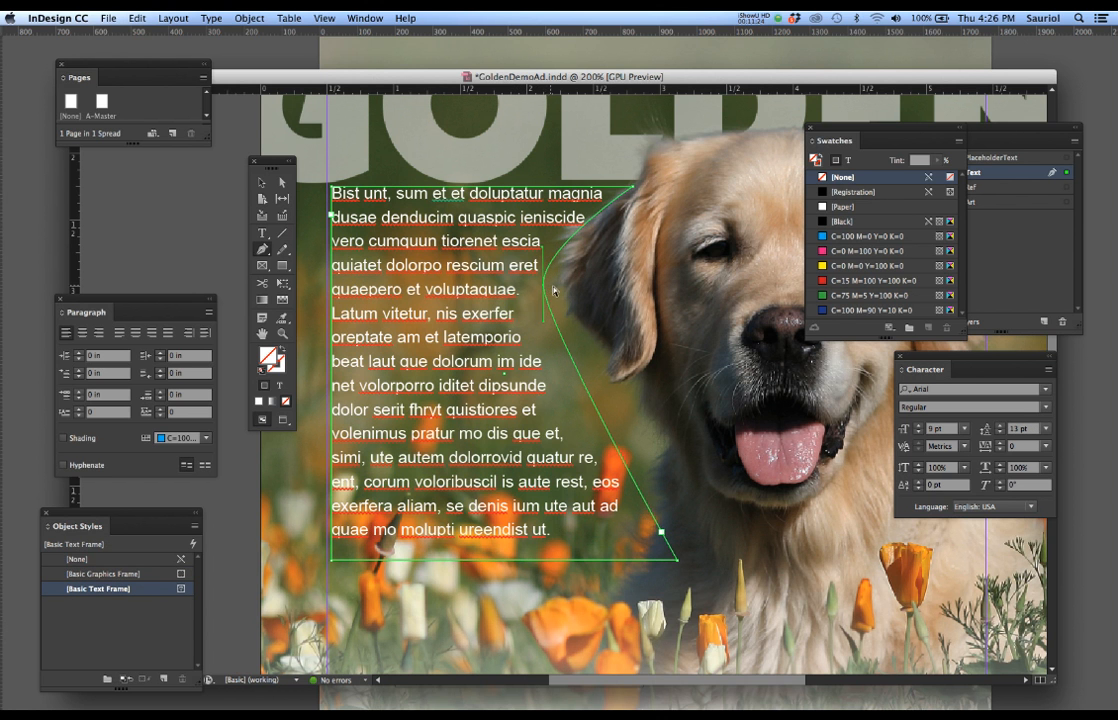
# - Add another anchor point on the frame edge below the ear, pull it toward the dog's neck, and deselect the frame
pyautogui.click(611, 434)
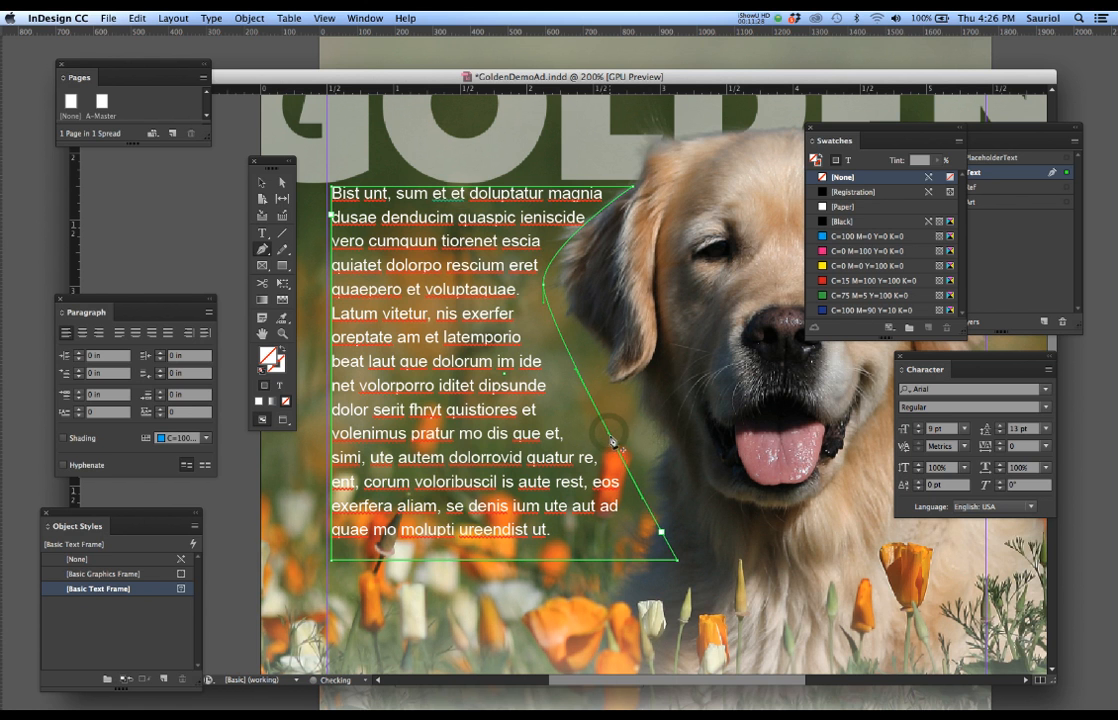
pyautogui.moveTo(613, 441); pyautogui.dragTo(643, 423)
pyautogui.press('super+minus')
pyautogui.press('super+minus')
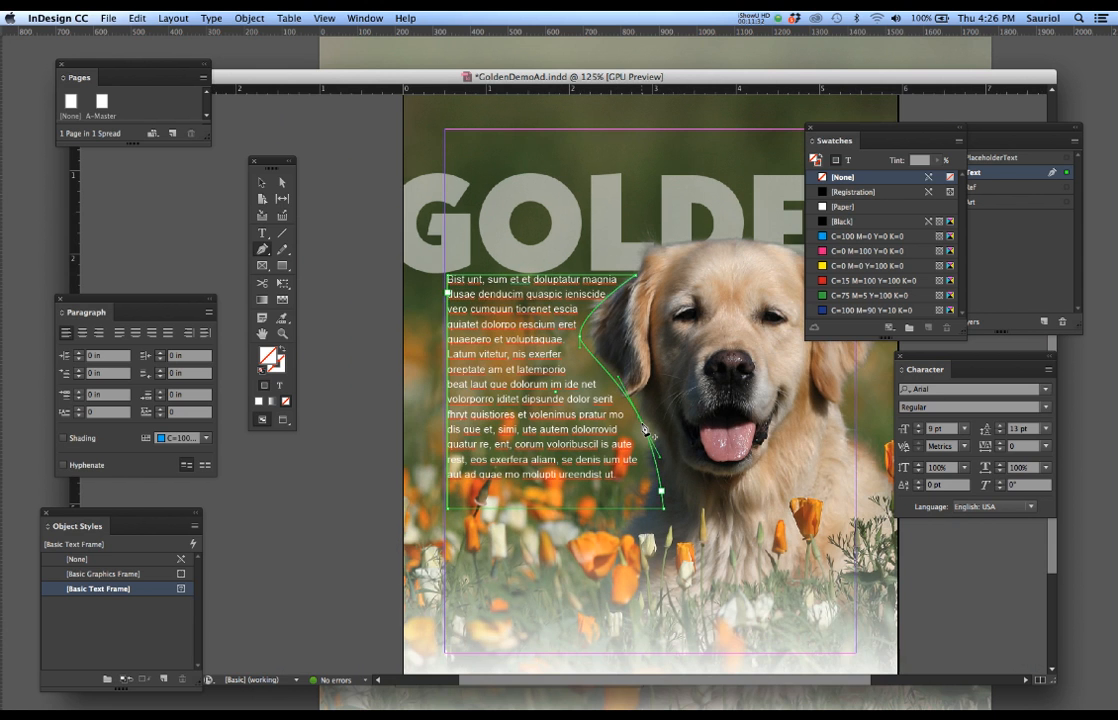
pyautogui.keyDown('super'); pyautogui.click(663, 437); pyautogui.keyUp('super')
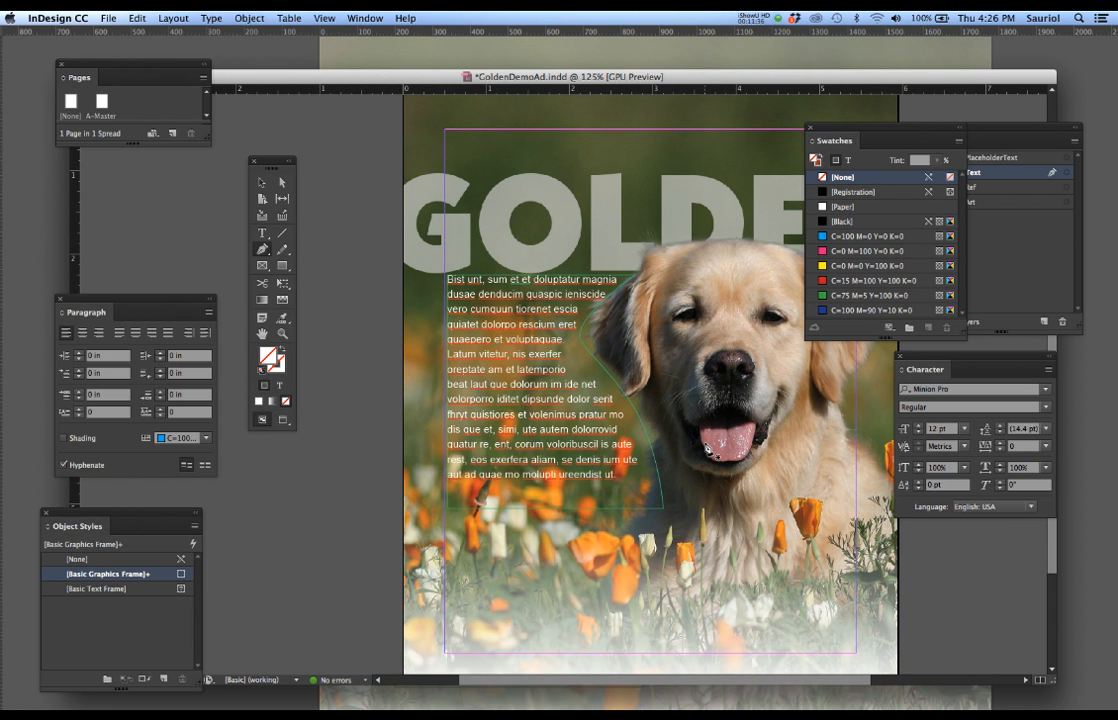
# - Hide the ad page's guides in InDesign, and hide the text outline in the Photoshop document before returning to InDesign
pyautogui.press('super+semicolon')
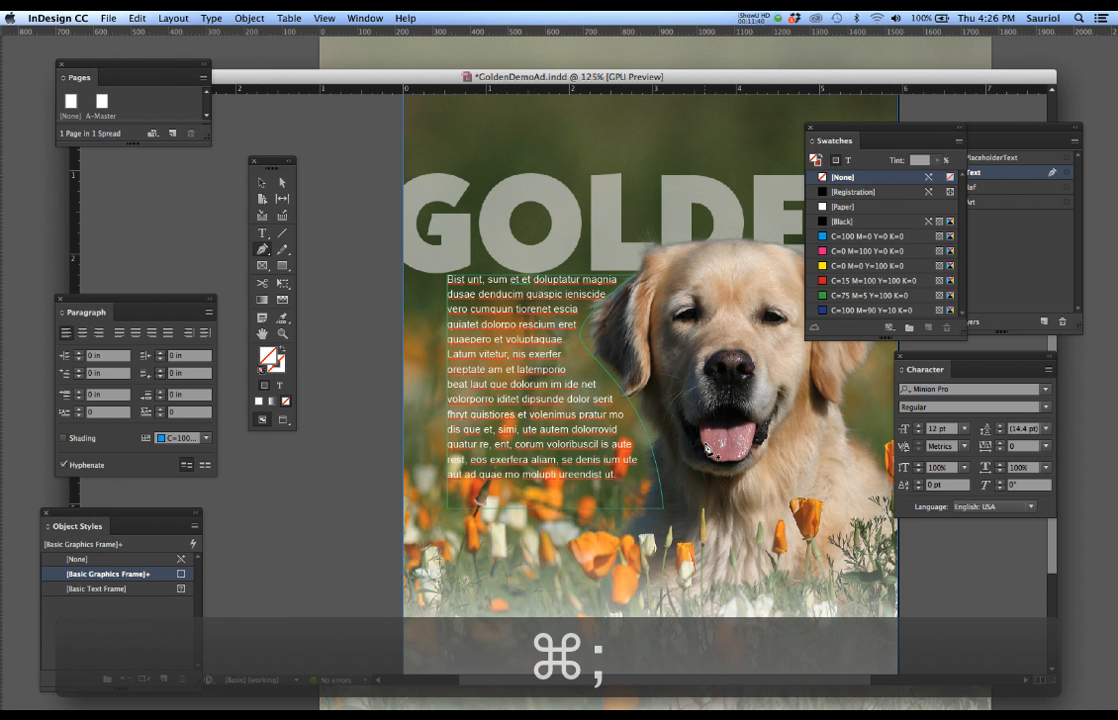
pyautogui.press('super+h')
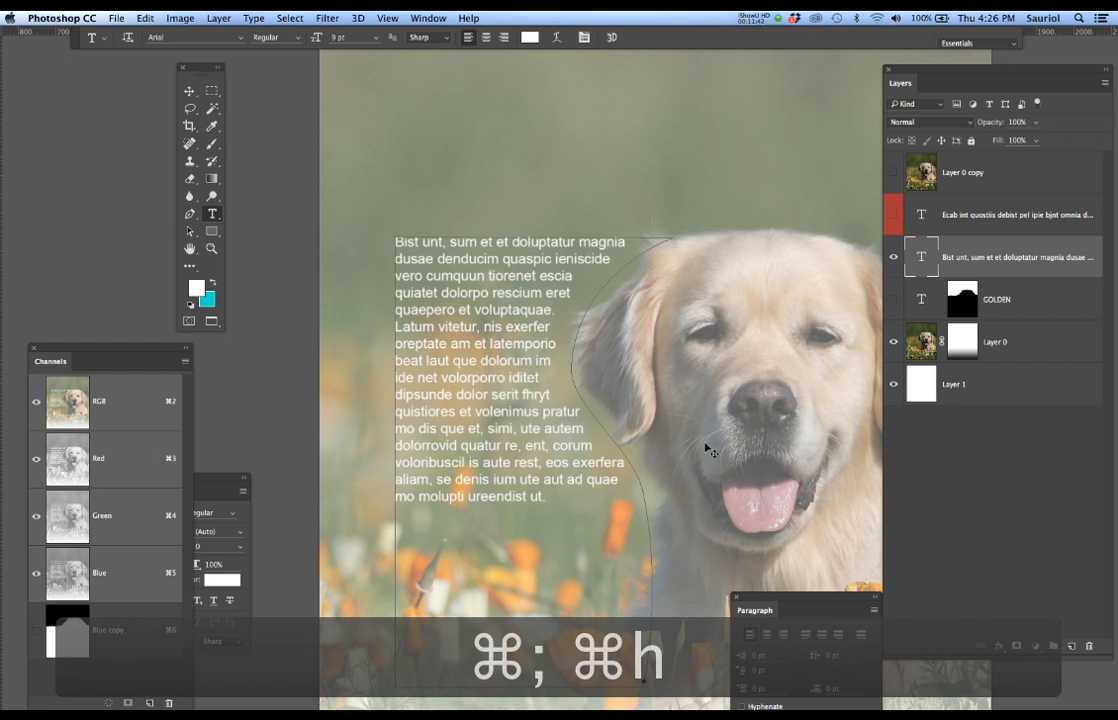
pyautogui.press('super+h')
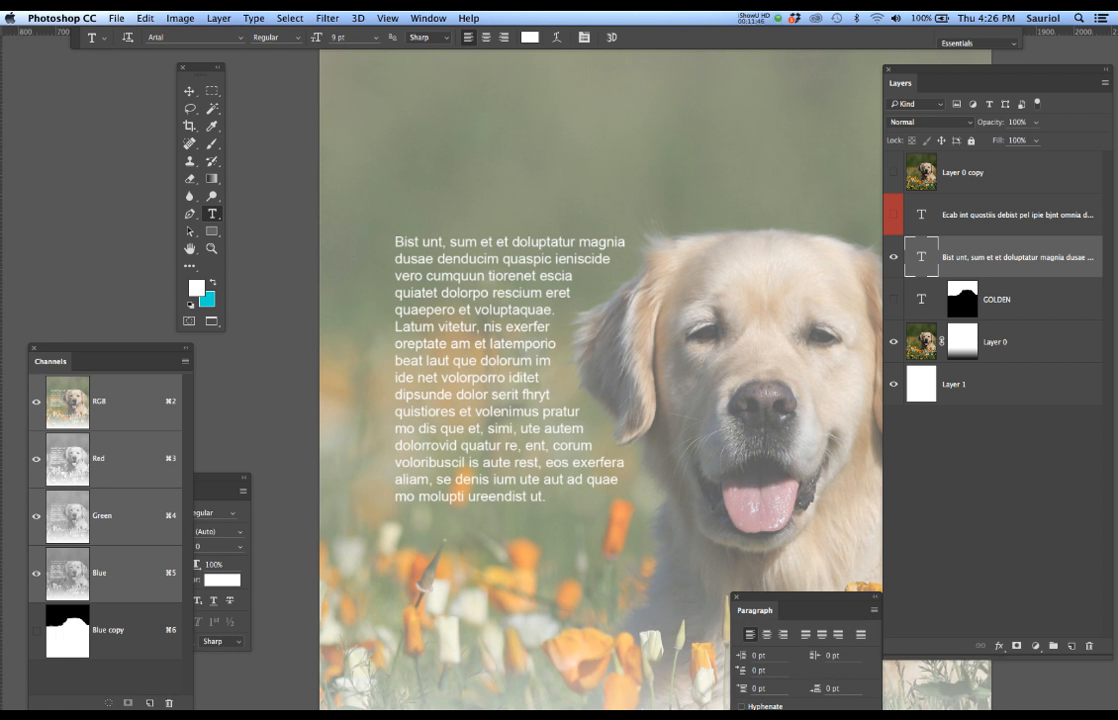
pyautogui.press('super+Tab')
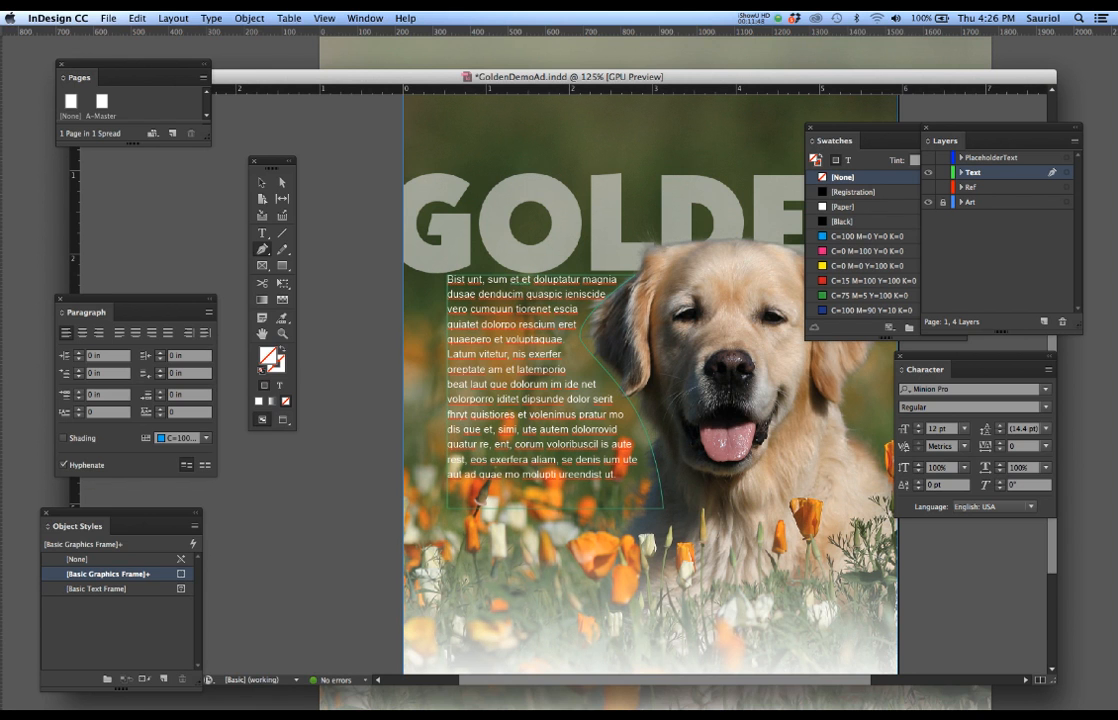
# - Hide the frame edges to preview the reshaped body text against the dog, and show them again
pyautogui.click(331, 18)
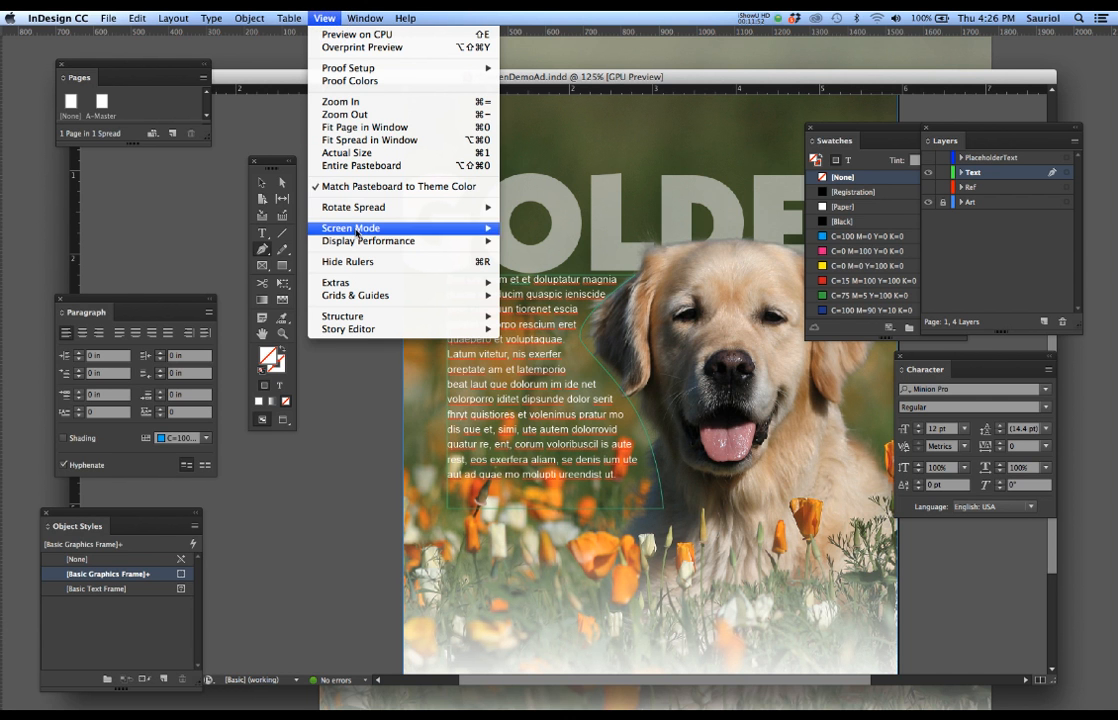
pyautogui.moveTo(400, 283)
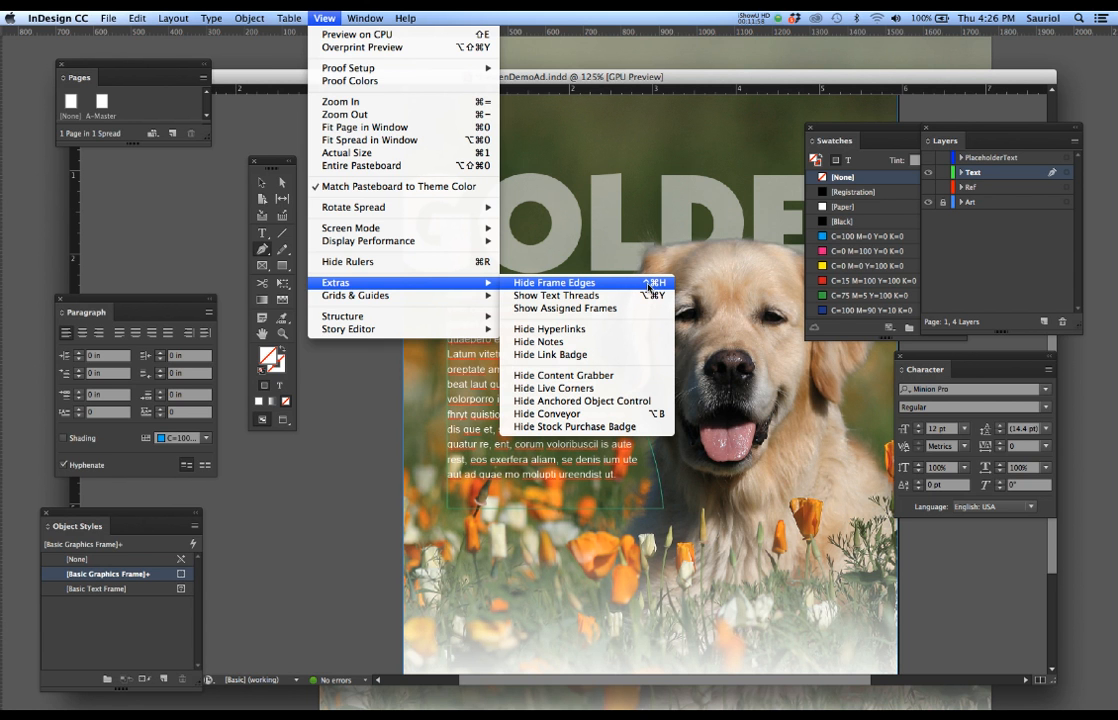
pyautogui.click(648, 285)
pyautogui.click(587, 187)
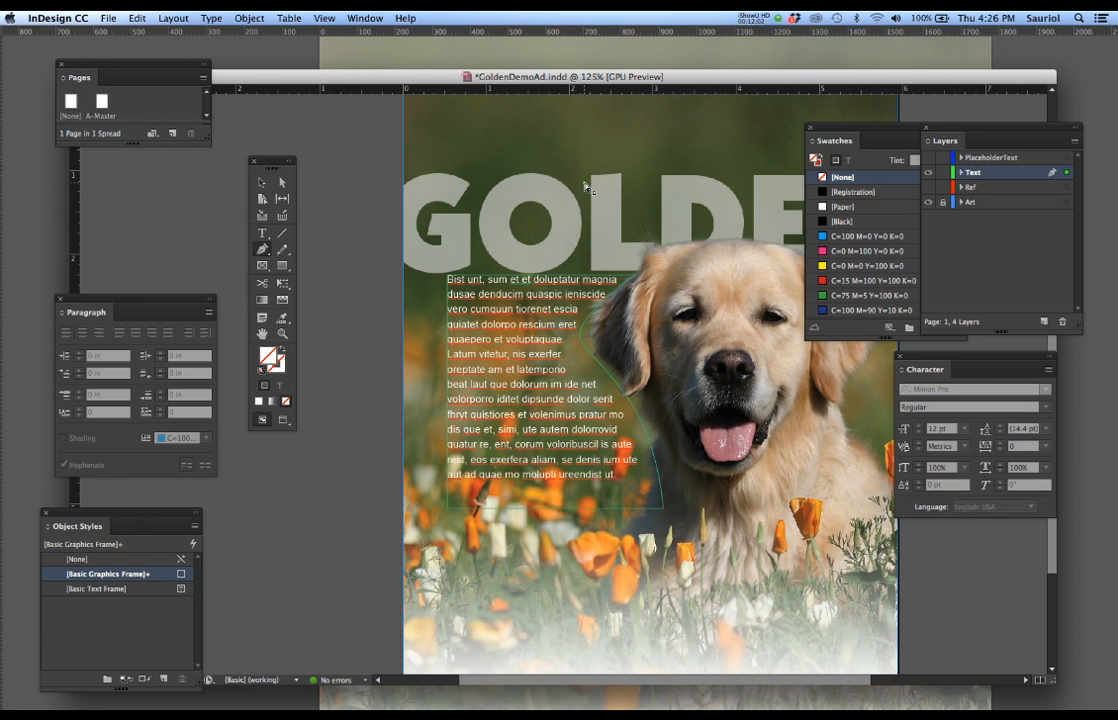
pyautogui.press('ctrl+super+h')
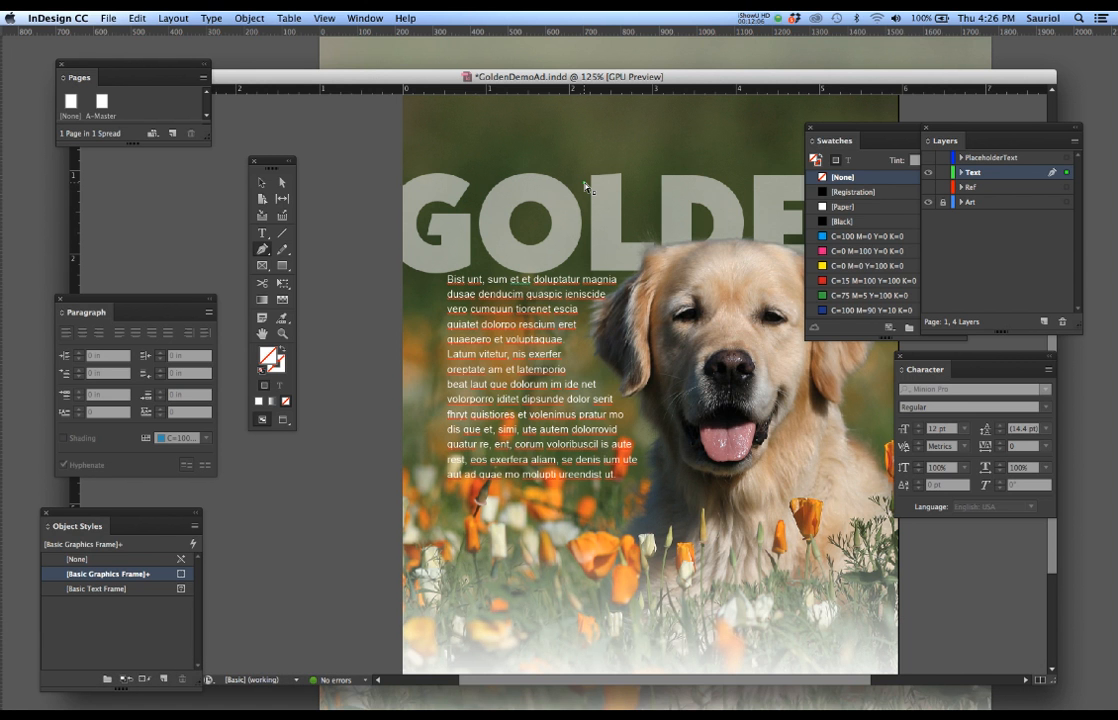
pyautogui.press('ctrl+super+h')
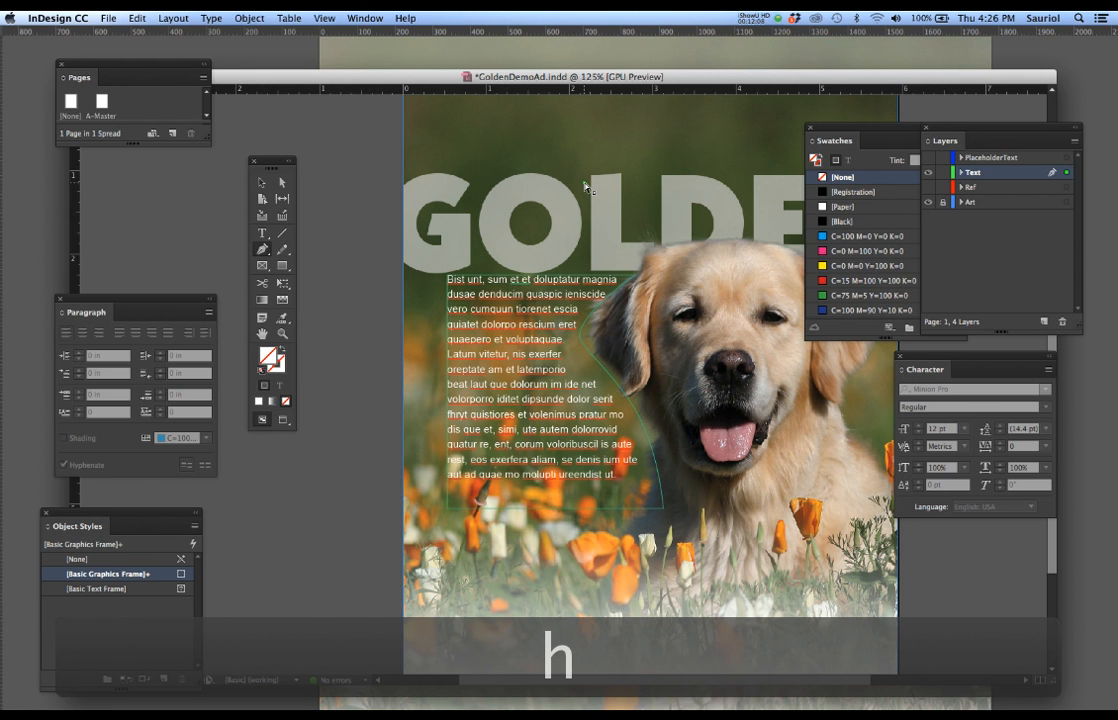
pyautogui.scroll(3, 575, 283)
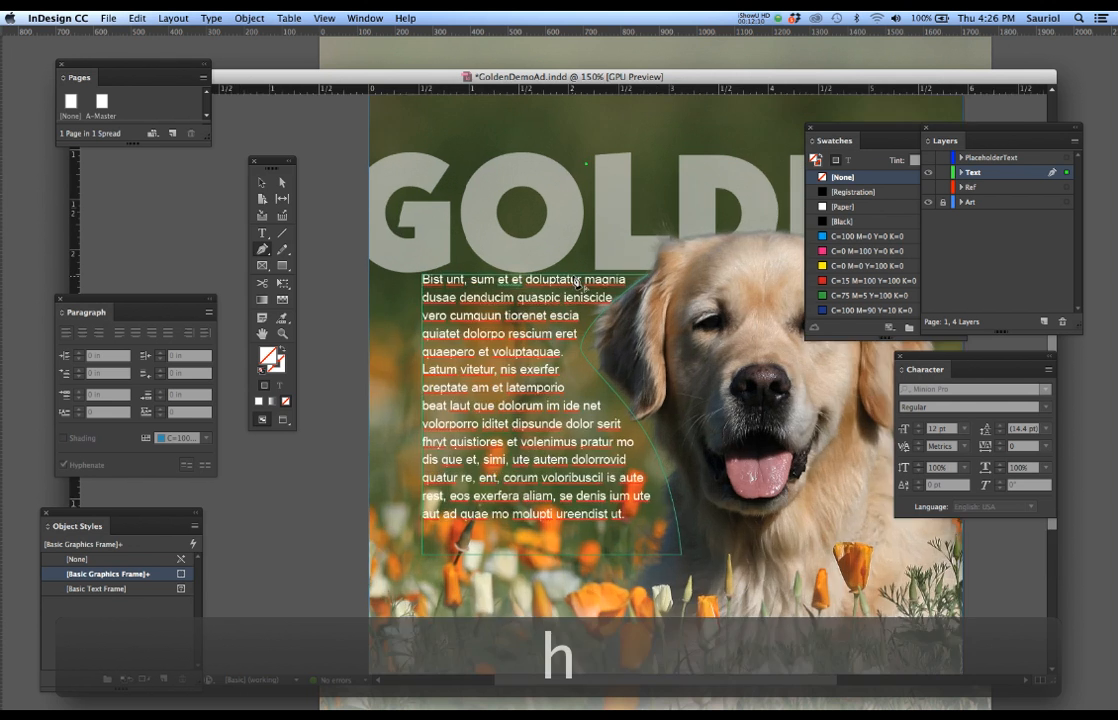
pyautogui.scroll(-1, 575, 283)
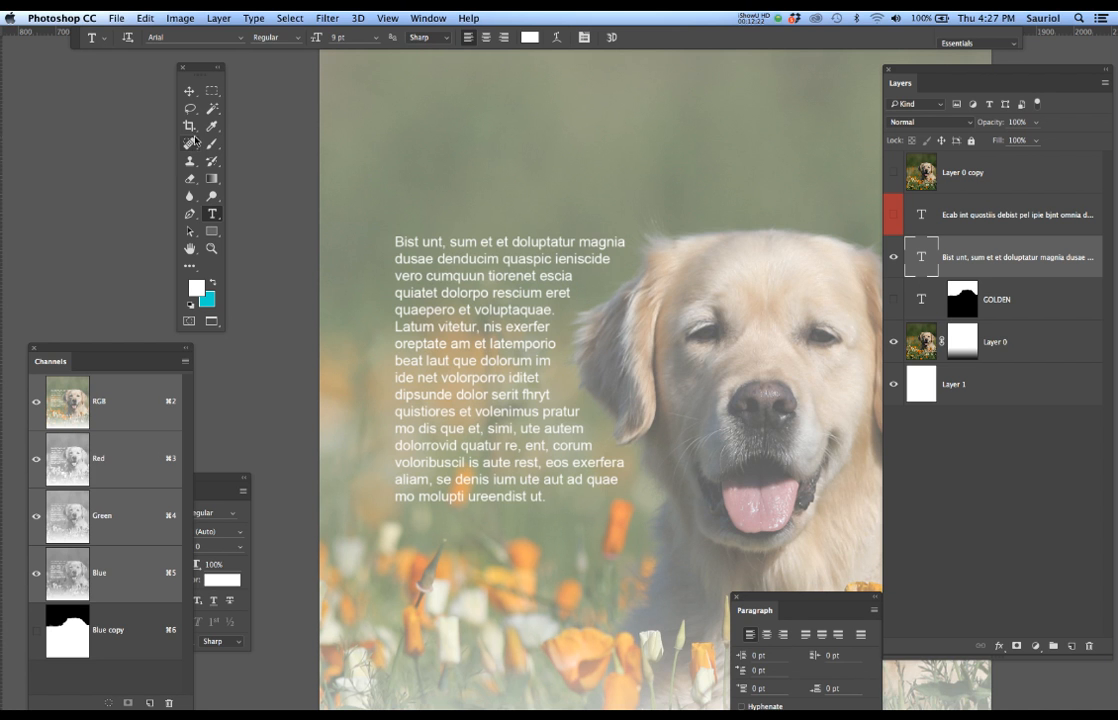
# - Switch to Photoshop, activate the Rectangle tool and review its tool mode options, keeping Path
pyautogui.click(212, 231)
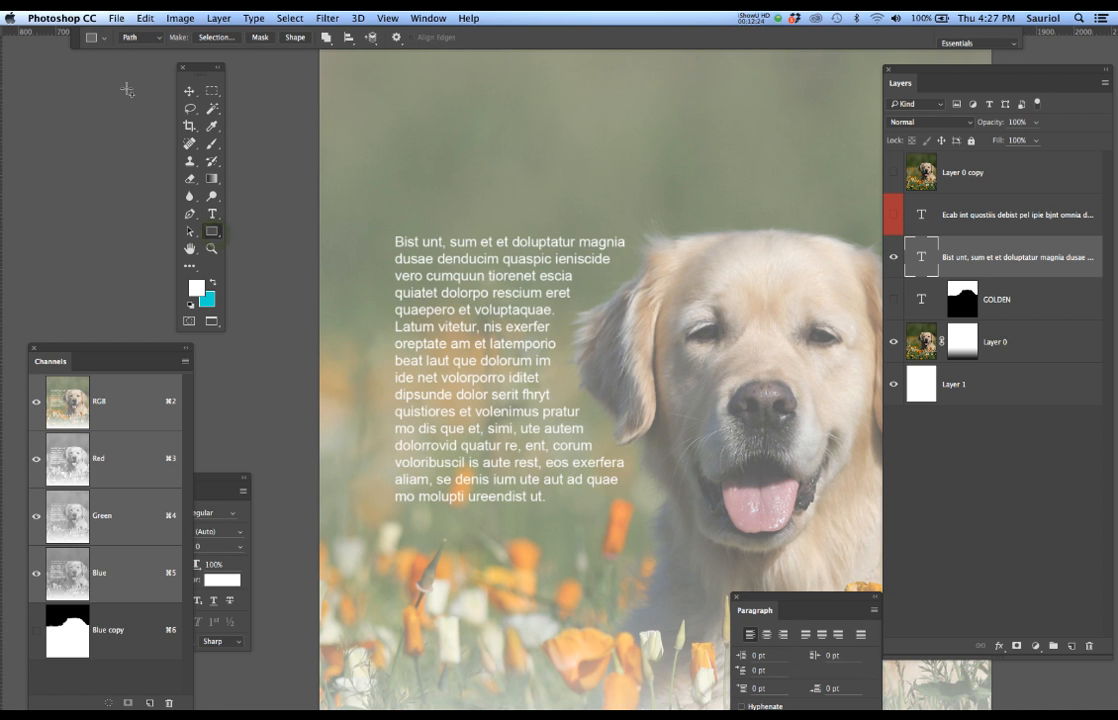
pyautogui.click(134, 38)
pyautogui.click(137, 40)
pyautogui.click(137, 40)
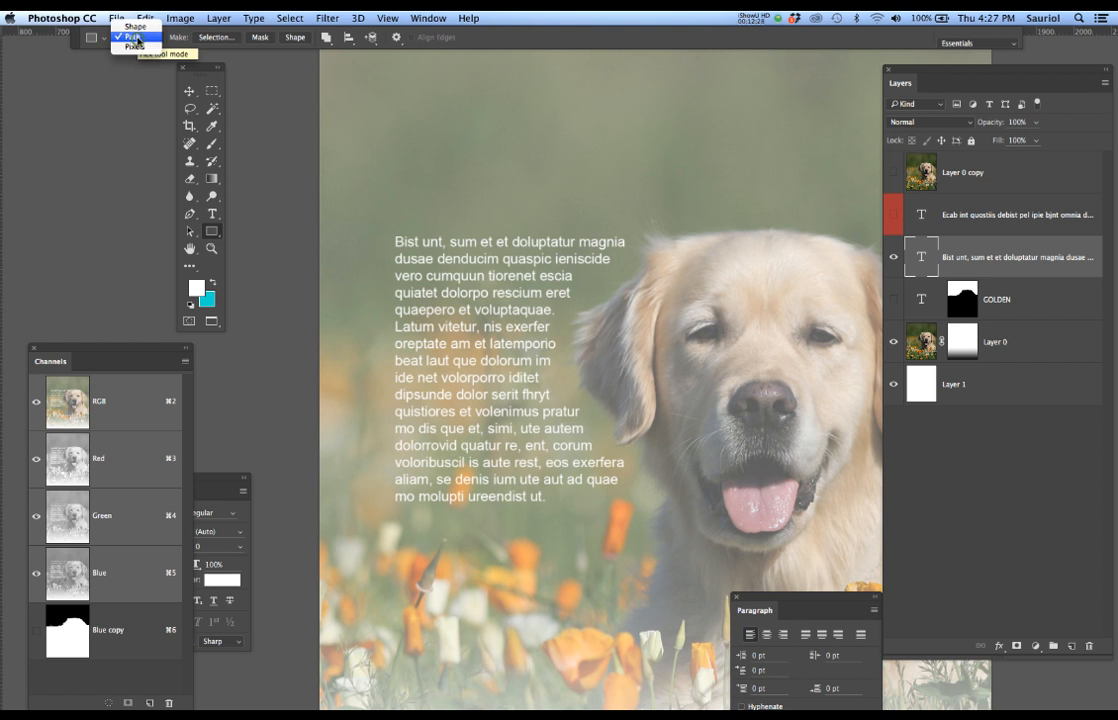
pyautogui.click(137, 40)
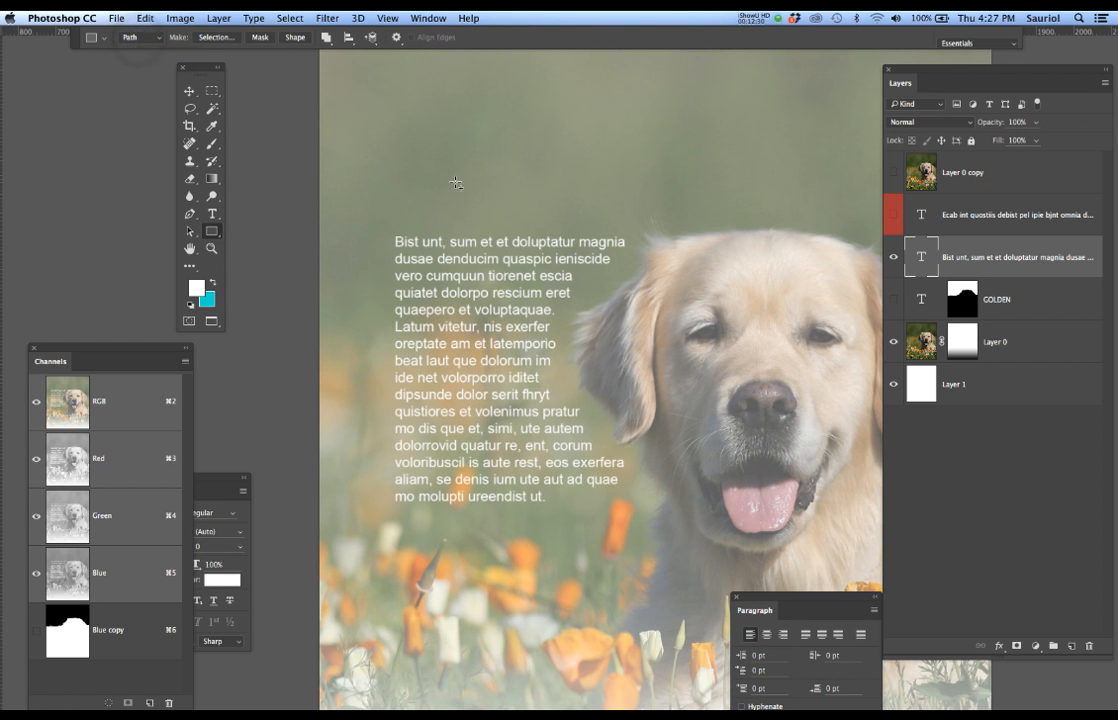
# - Raise Layer 0's opacity to 100% and show the GOLDEN text layer, with the whole dog in view
pyautogui.keyDown('alt'); pyautogui.scroll(-2, 616, 249); pyautogui.keyUp('alt')
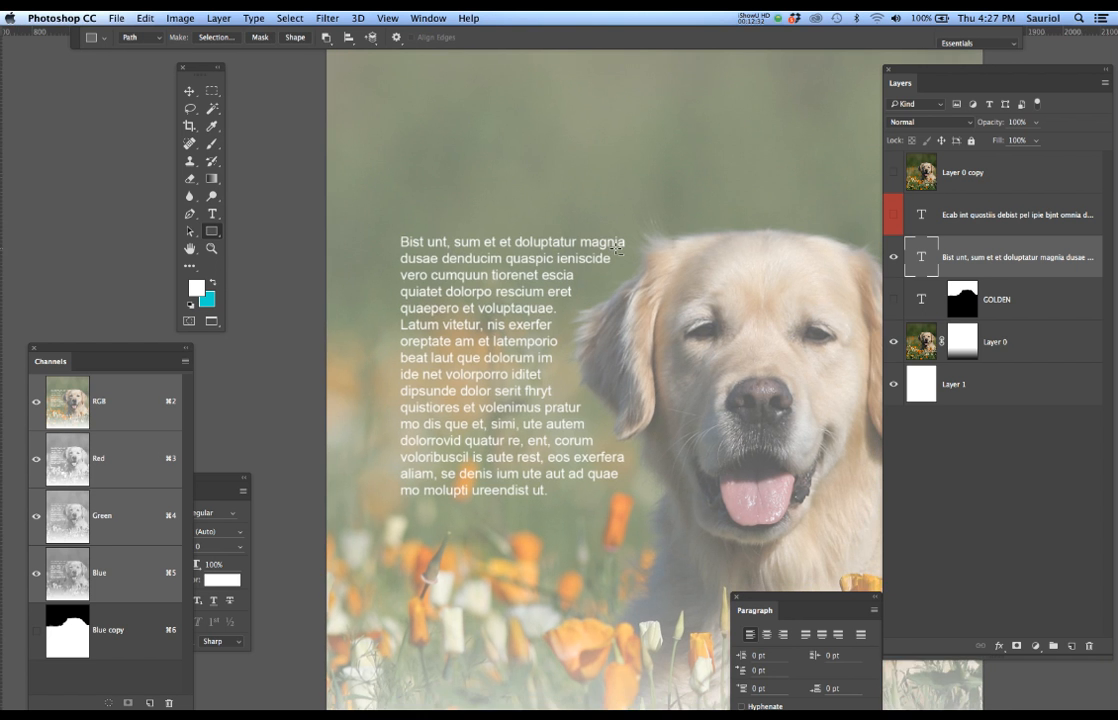
pyautogui.click(1049, 346)
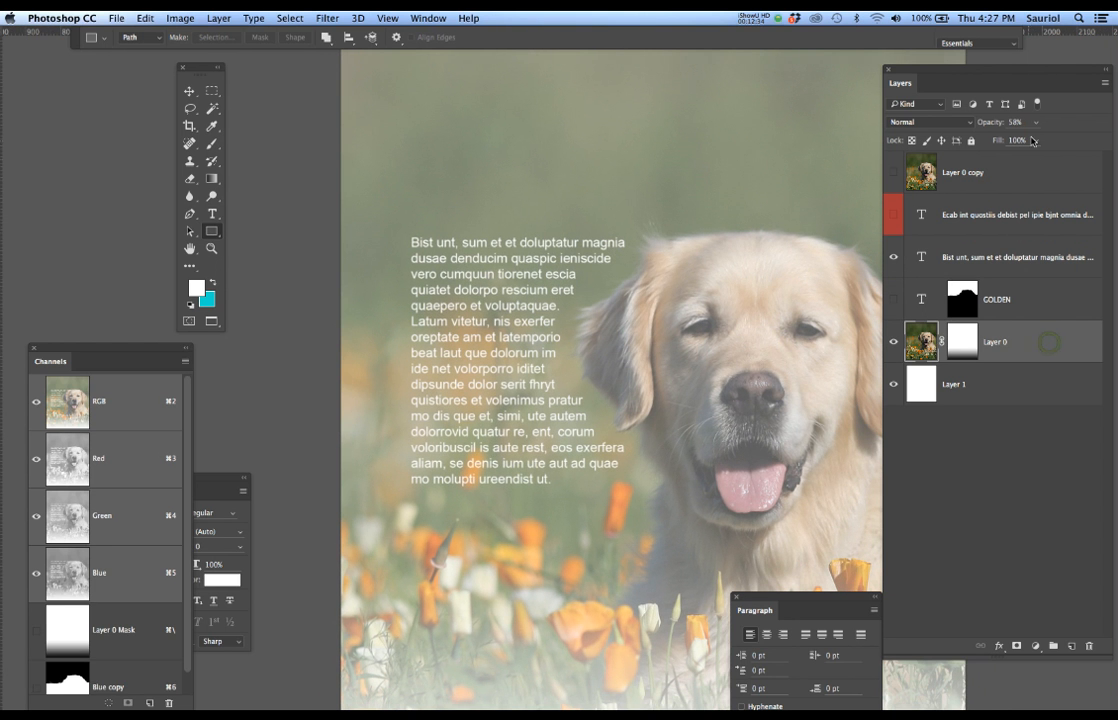
pyautogui.moveTo(1036, 122); pyautogui.dragTo(1062, 140)
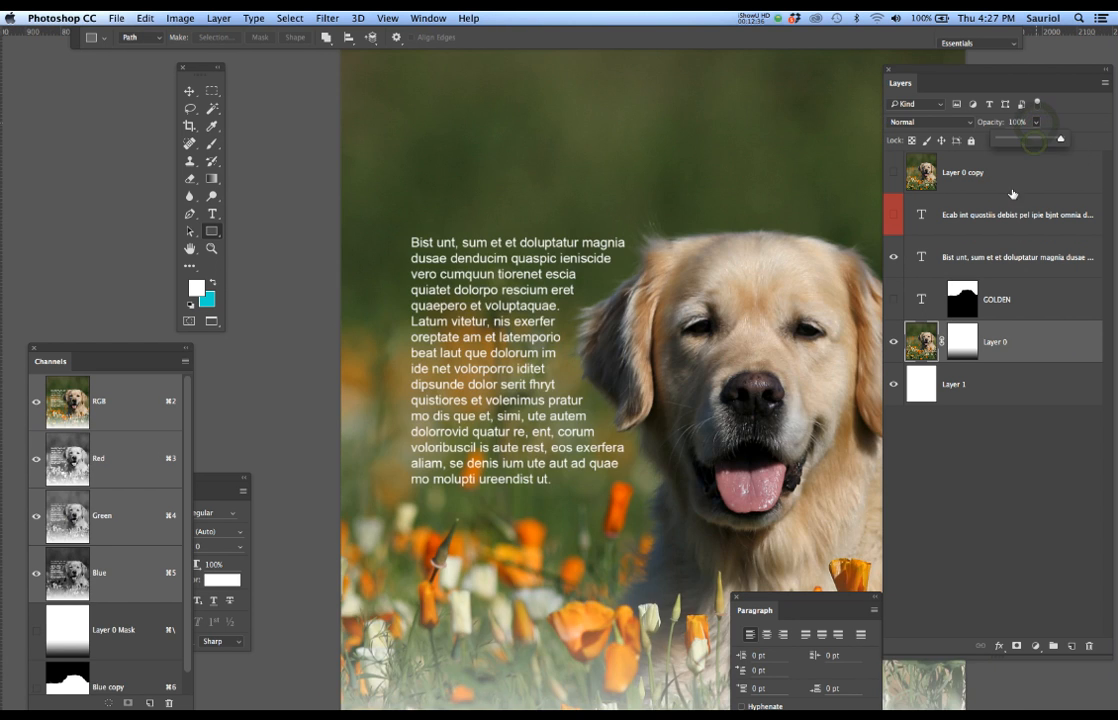
pyautogui.click(894, 301)
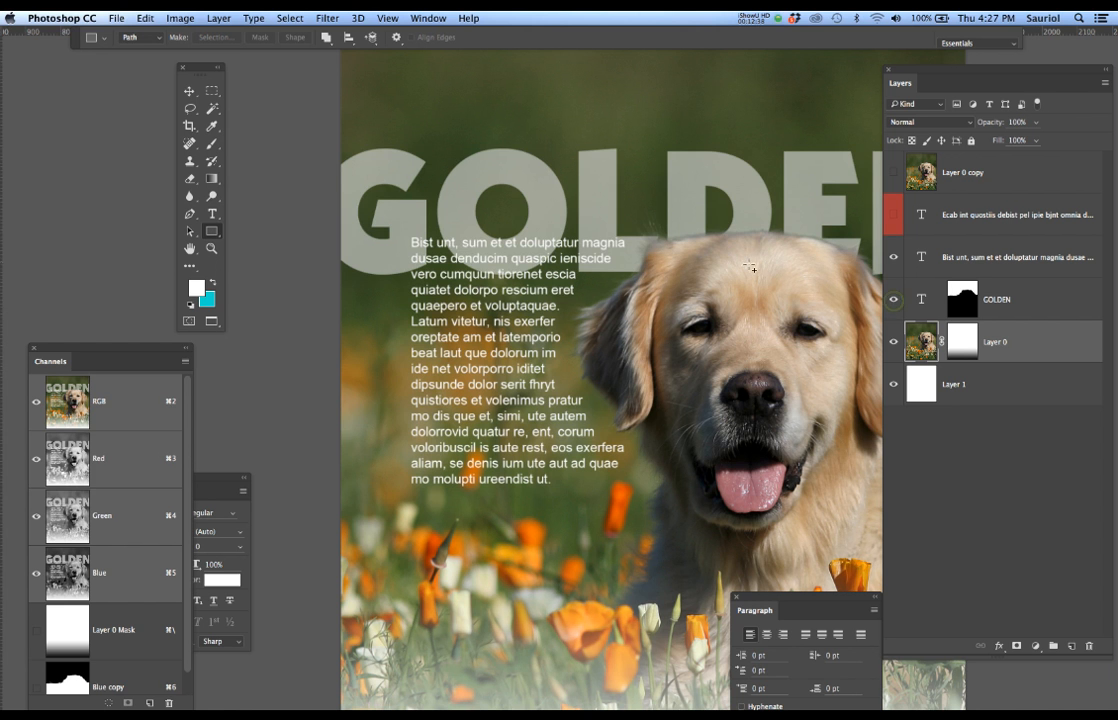
pyautogui.moveTo(781, 260); pyautogui.dragTo(655, 250)
pyautogui.moveTo(190, 67); pyautogui.dragTo(100, 67)
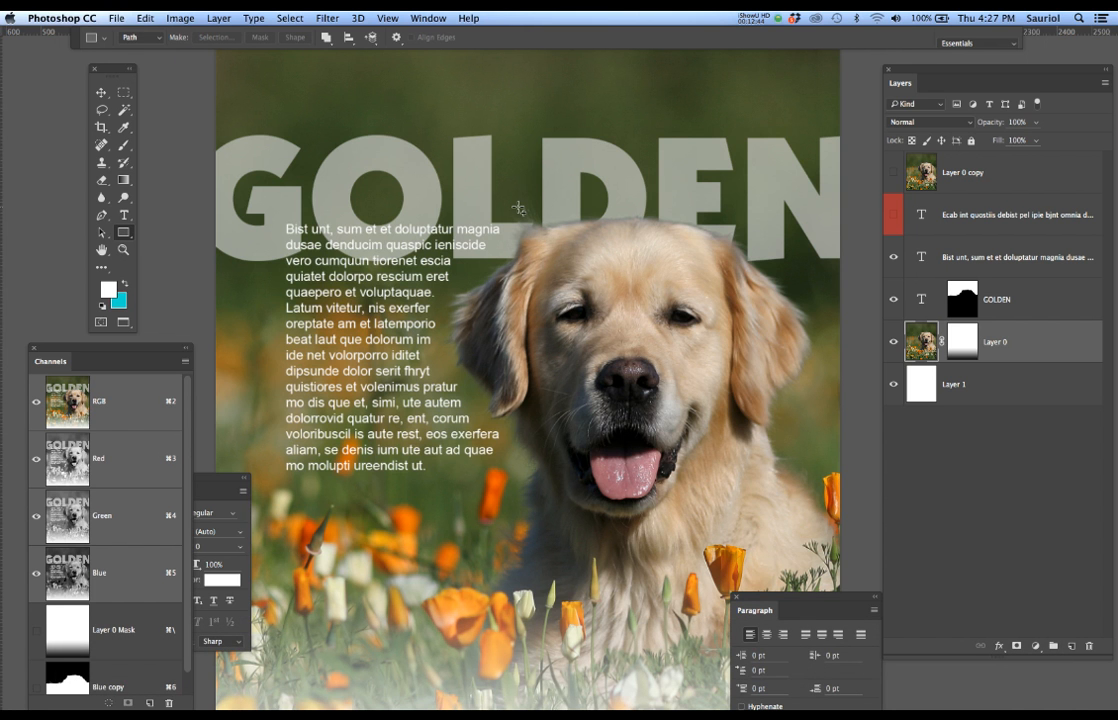
# - Hide the body text layer and the GOLDEN text layer, leaving only the dog photo over the white layer
pyautogui.click(893, 257)
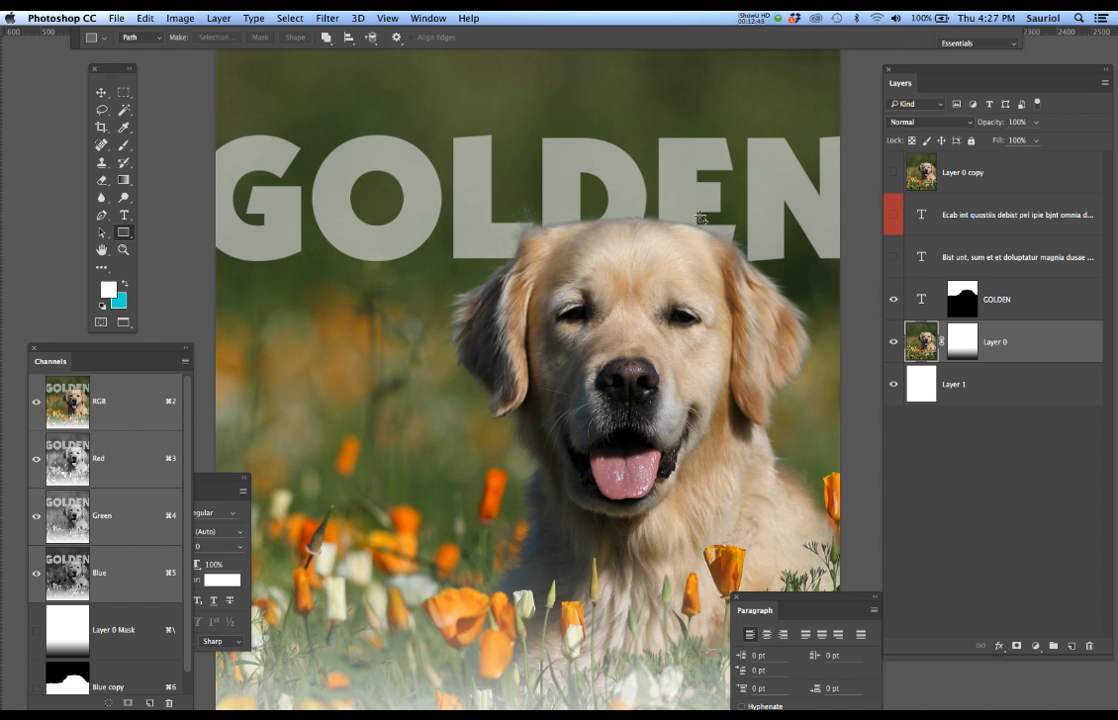
pyautogui.scroll(3, 490, 170)
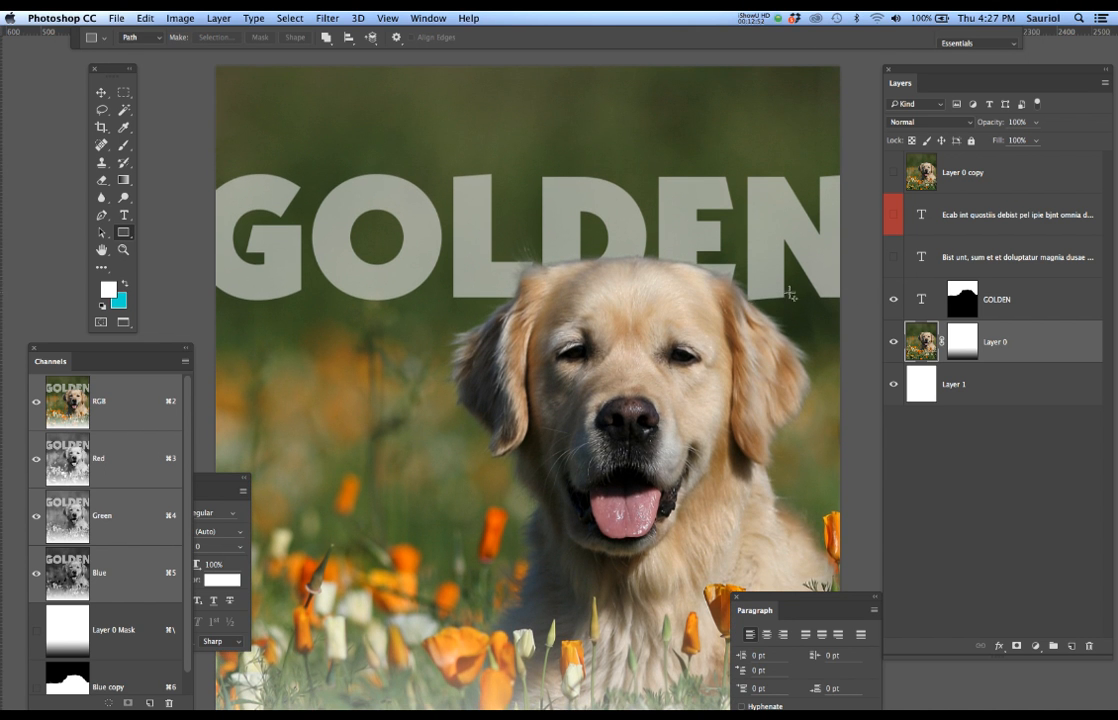
pyautogui.click(893, 300)
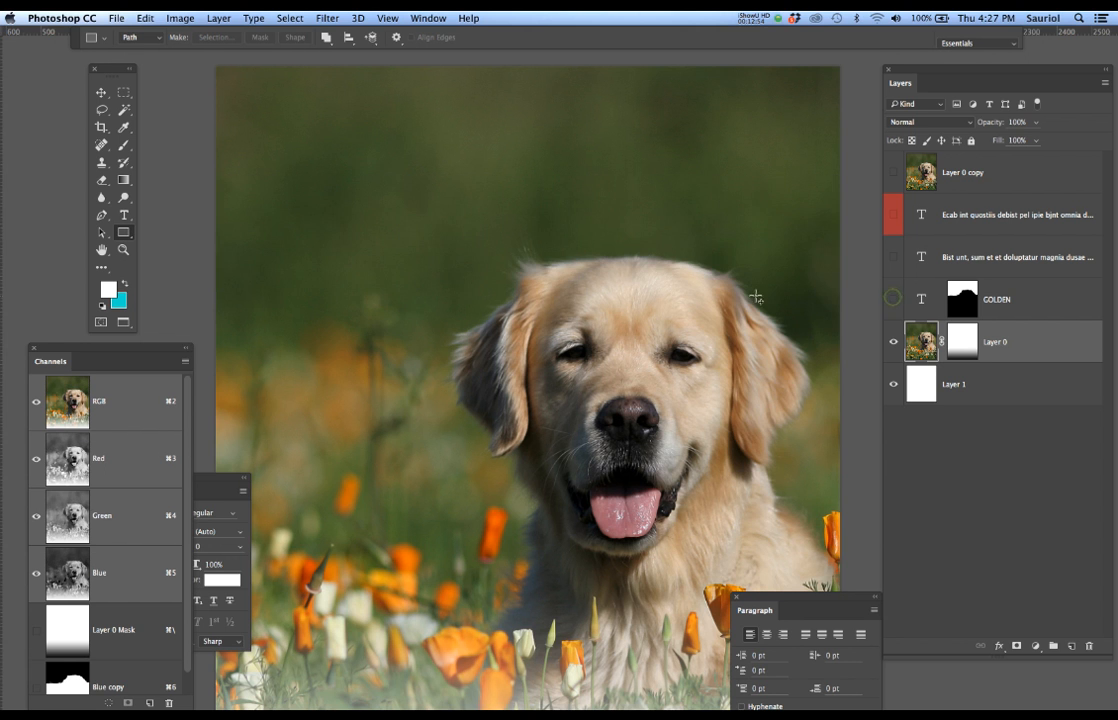
pyautogui.scroll(-4, 727, 289)
pyautogui.scroll(-2, 600, 255)
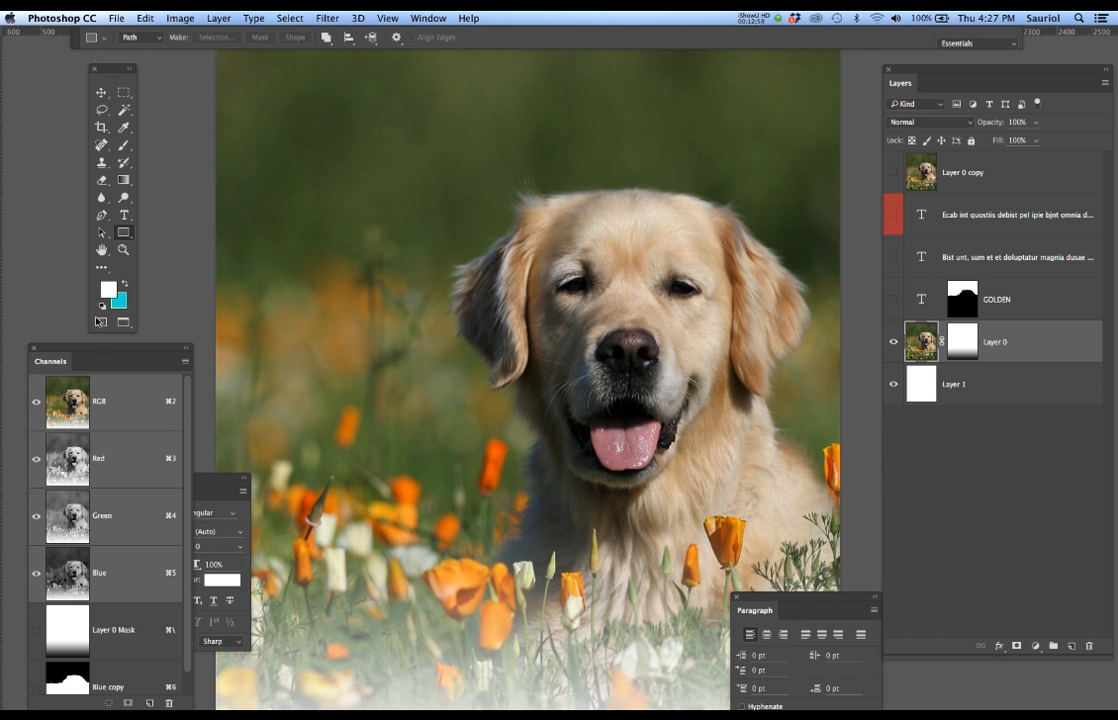
# - View the Red, Green and Blue channels one by one to compare the dog's contrast with the background
pyautogui.moveTo(113, 350); pyautogui.dragTo(299, 125)
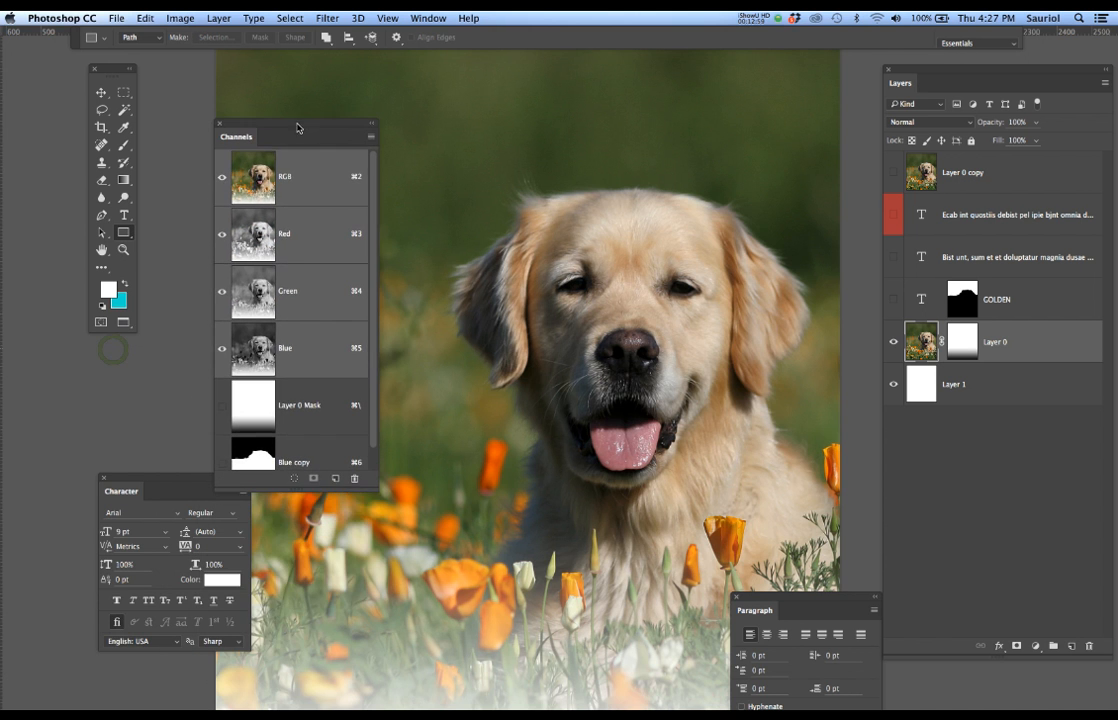
pyautogui.click(303, 242)
pyautogui.click(326, 296)
pyautogui.click(322, 344)
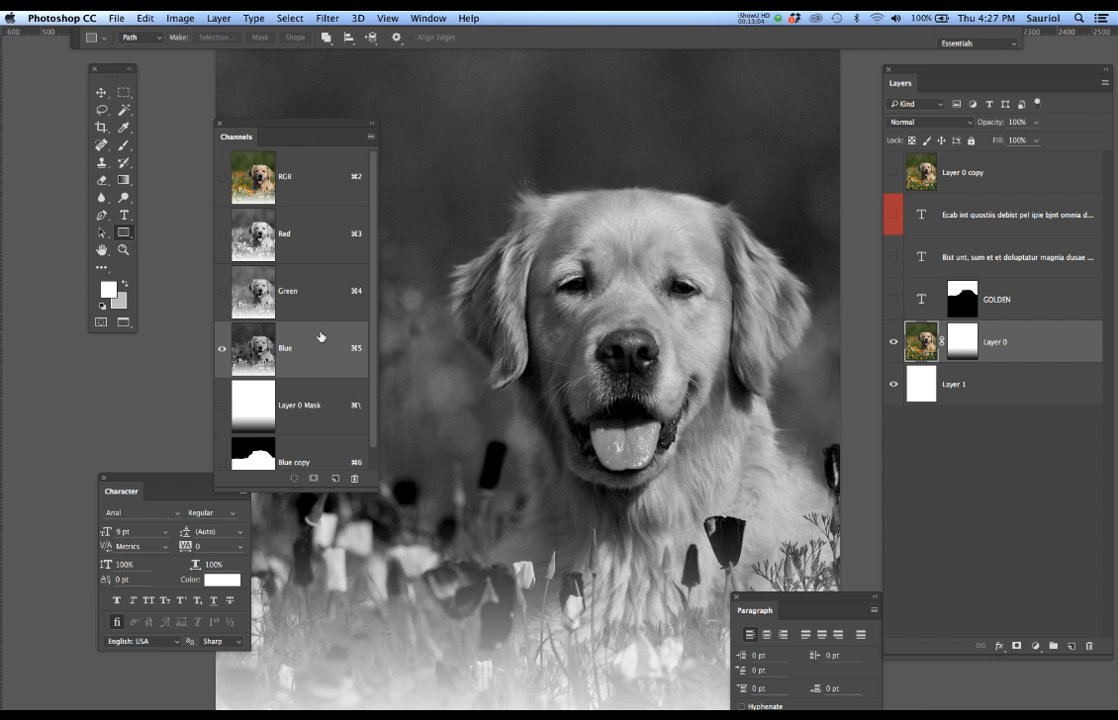
# - Enlarge the channel list to fit all channels and duplicate the Blue channel
pyautogui.moveTo(371, 488); pyautogui.dragTo(366, 628)
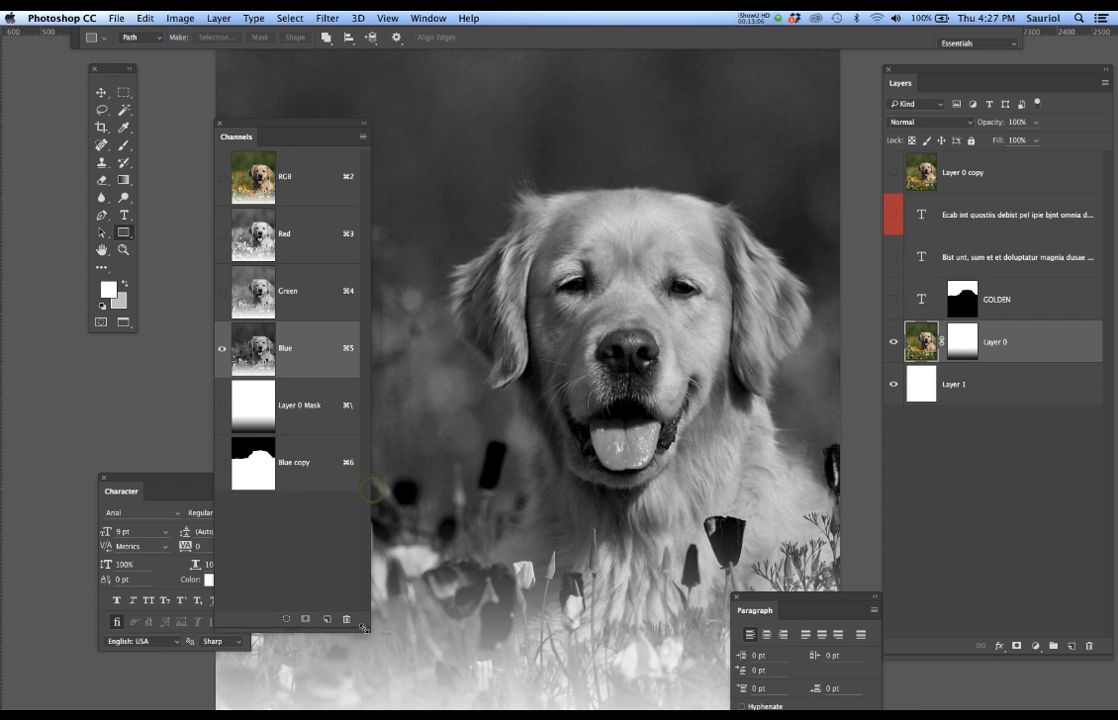
pyautogui.moveTo(319, 131); pyautogui.dragTo(256, 107)
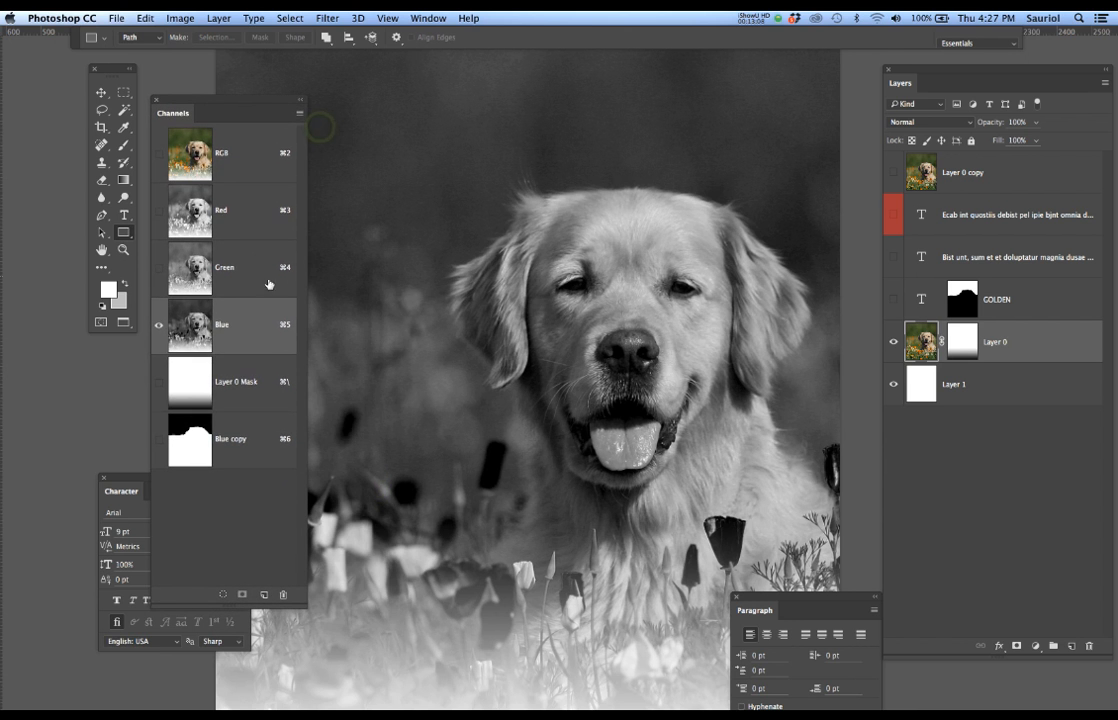
pyautogui.moveTo(244, 321); pyautogui.dragTo(263, 593)
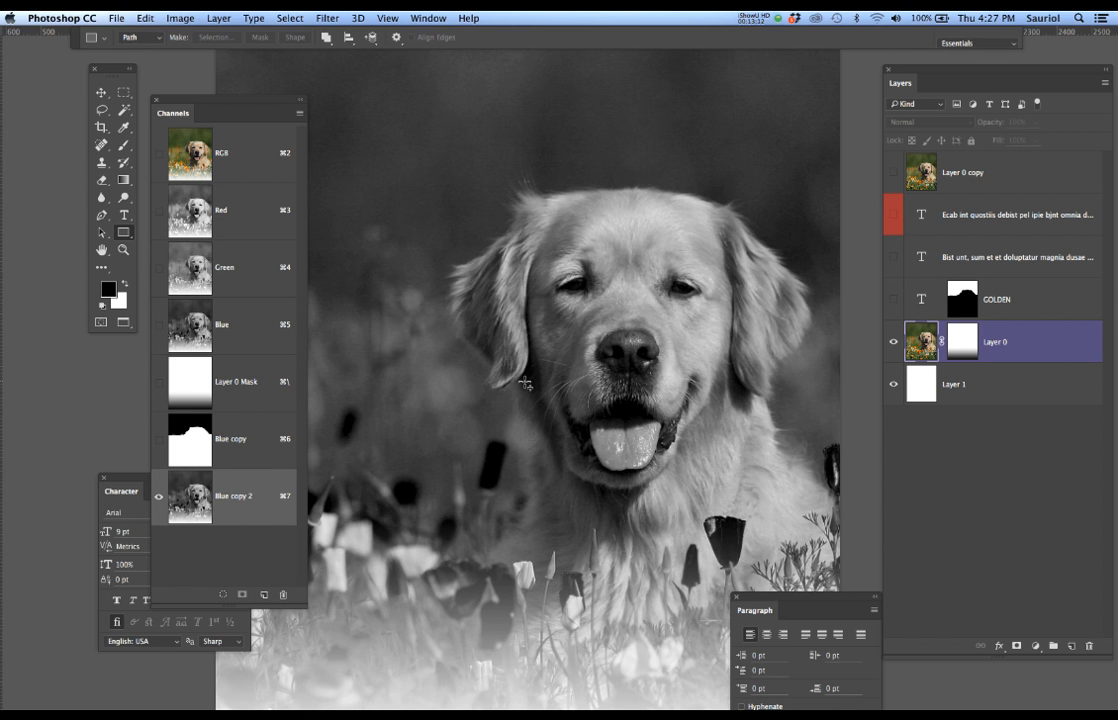
# - Apply Levels to the new Blue channel copy, lowering the white input to 150 and raising the black input to darken the background
pyautogui.press('super+l')
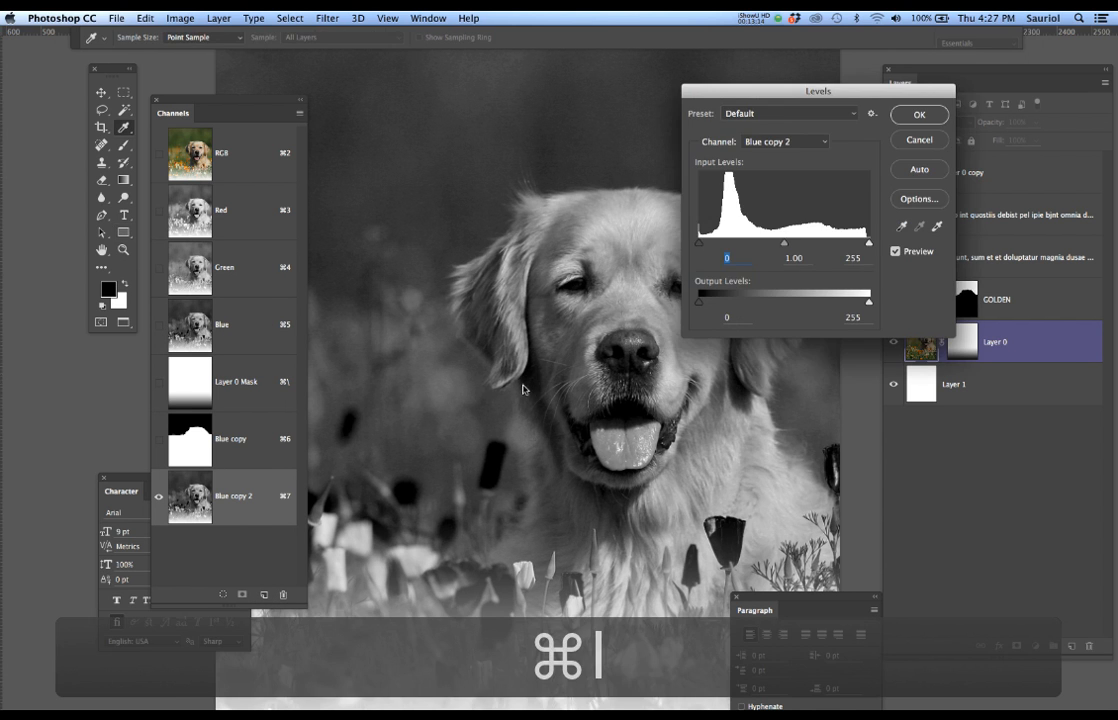
pyautogui.moveTo(727, 101); pyautogui.dragTo(830, 136)
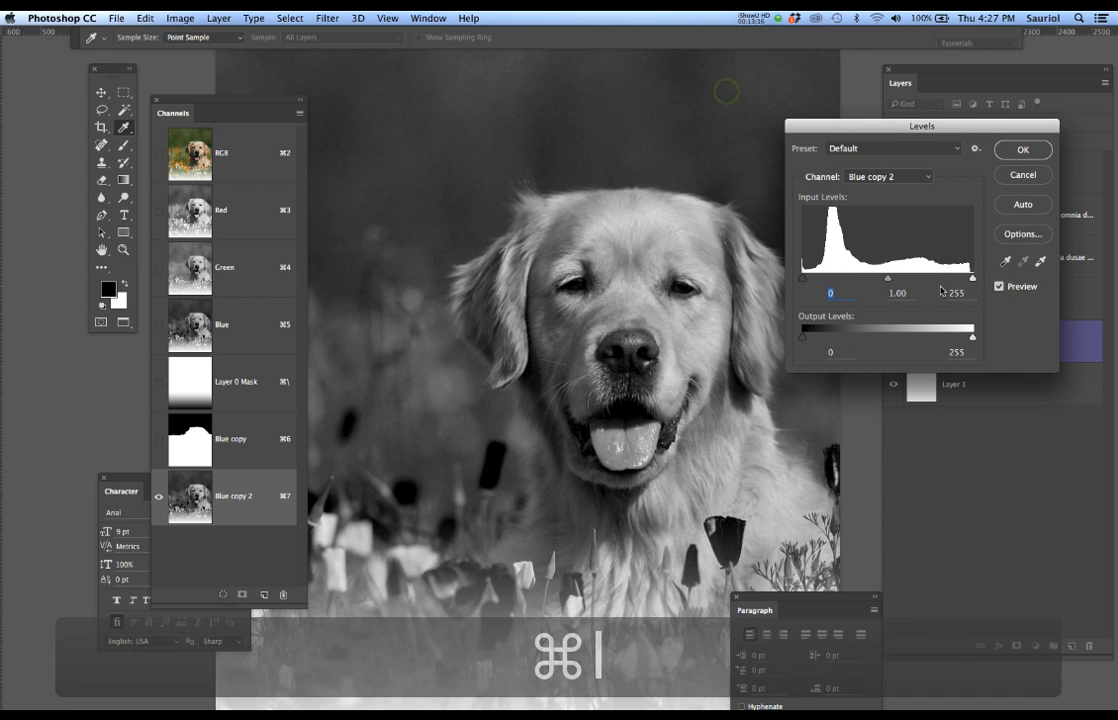
pyautogui.moveTo(970, 277); pyautogui.dragTo(905, 281)
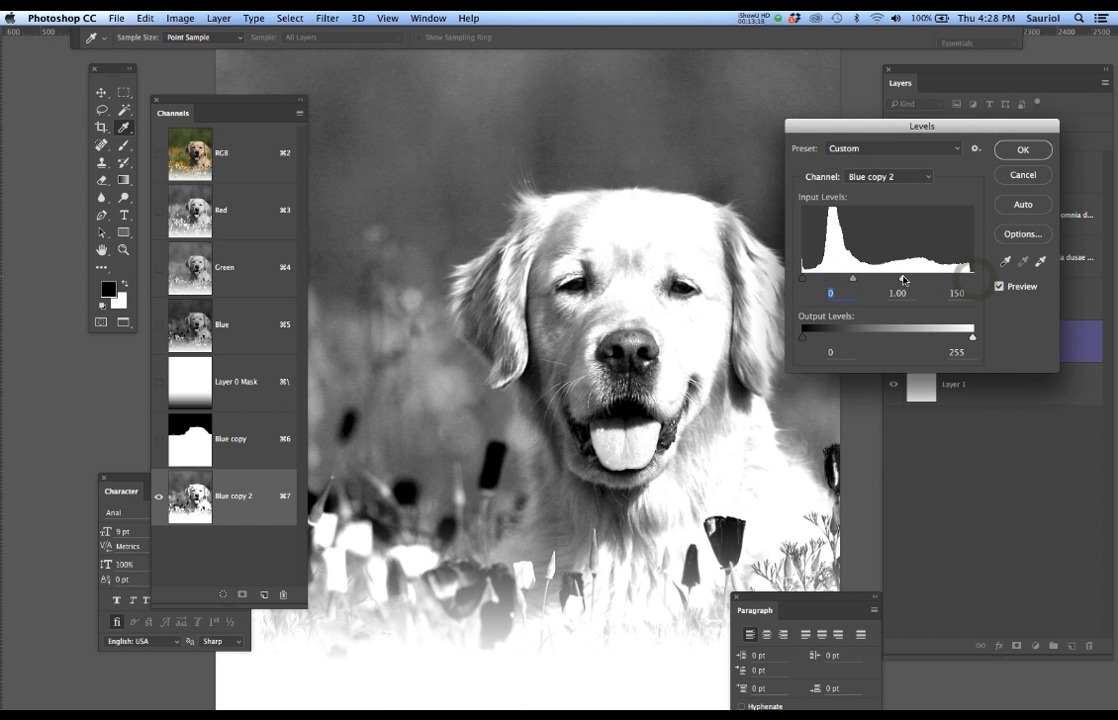
pyautogui.moveTo(801, 282); pyautogui.dragTo(830, 284)
pyautogui.click(1019, 150)
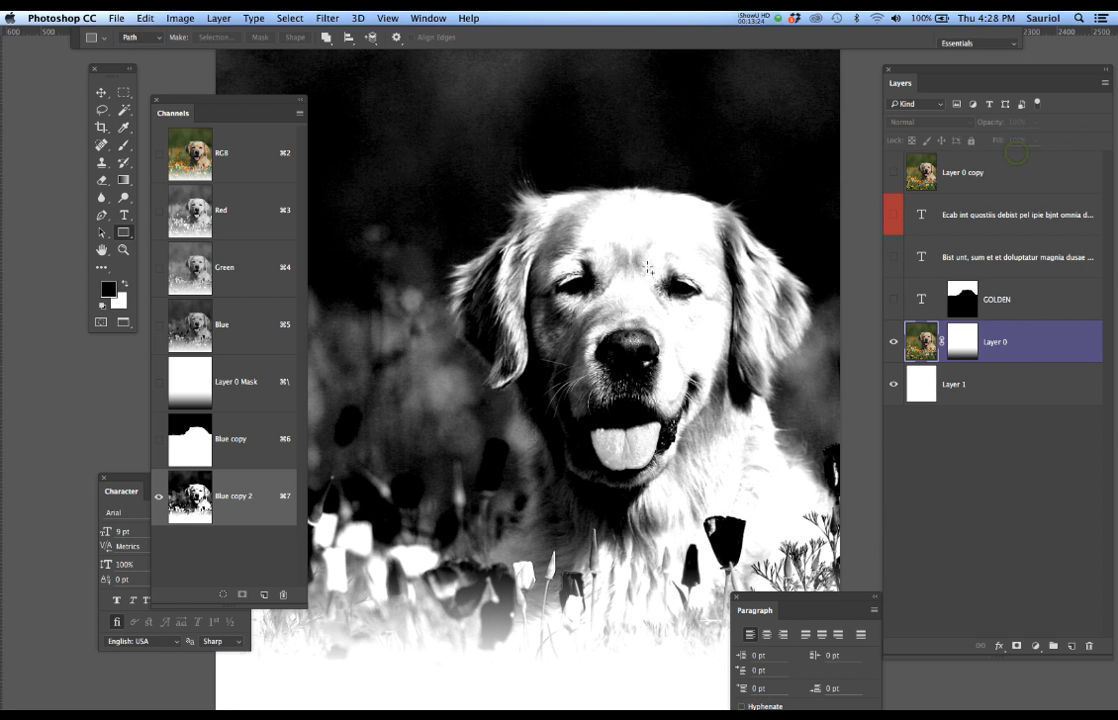
# - Set up the Brush tool with a 90 px size, 100% flow and 77% hardness
pyautogui.press('b')
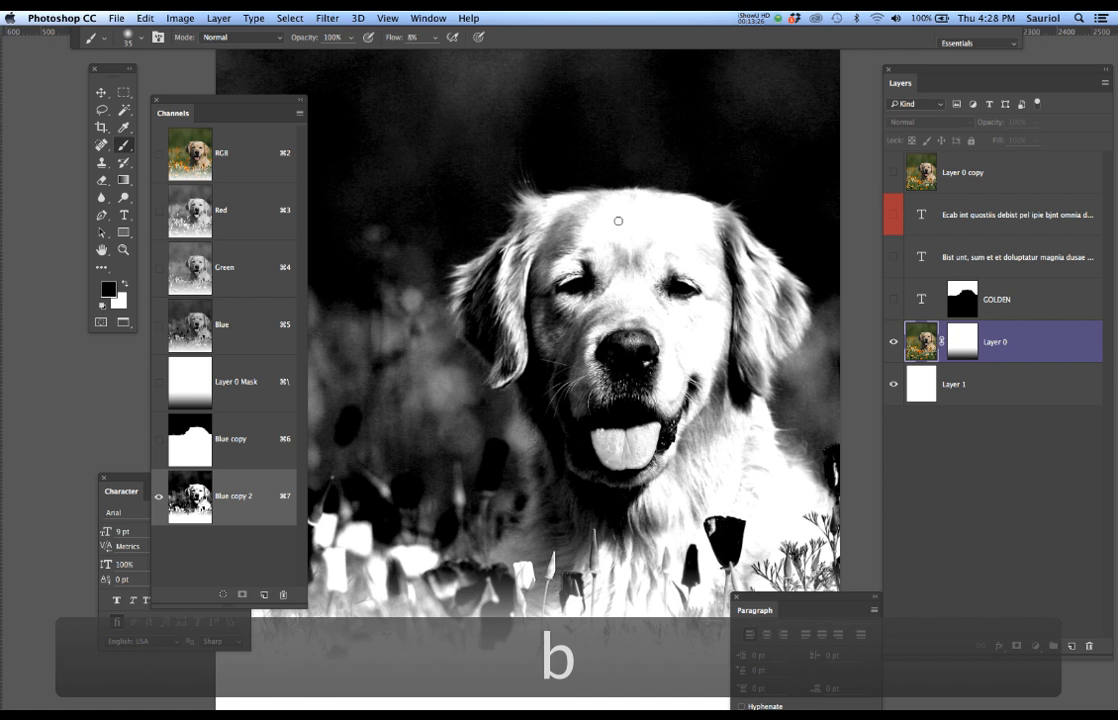
pyautogui.press(']')
pyautogui.press(']')
pyautogui.press(']')
pyautogui.press(']')
pyautogui.press(']')
pyautogui.press(']')
pyautogui.press(']')
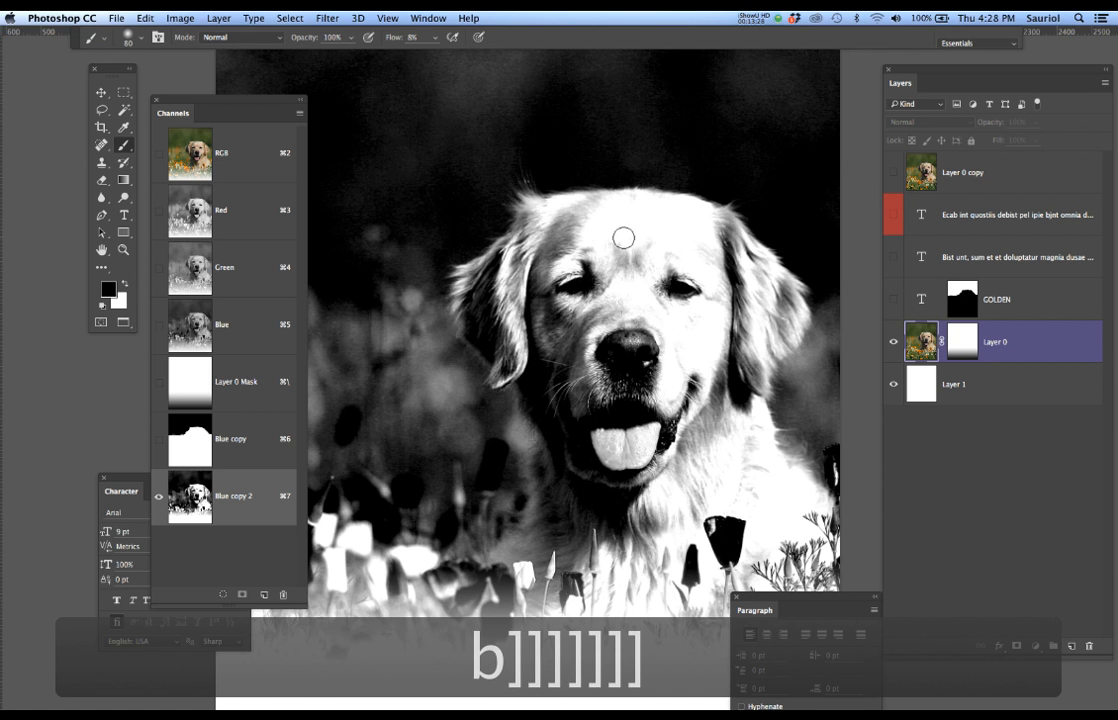
pyautogui.write('100')
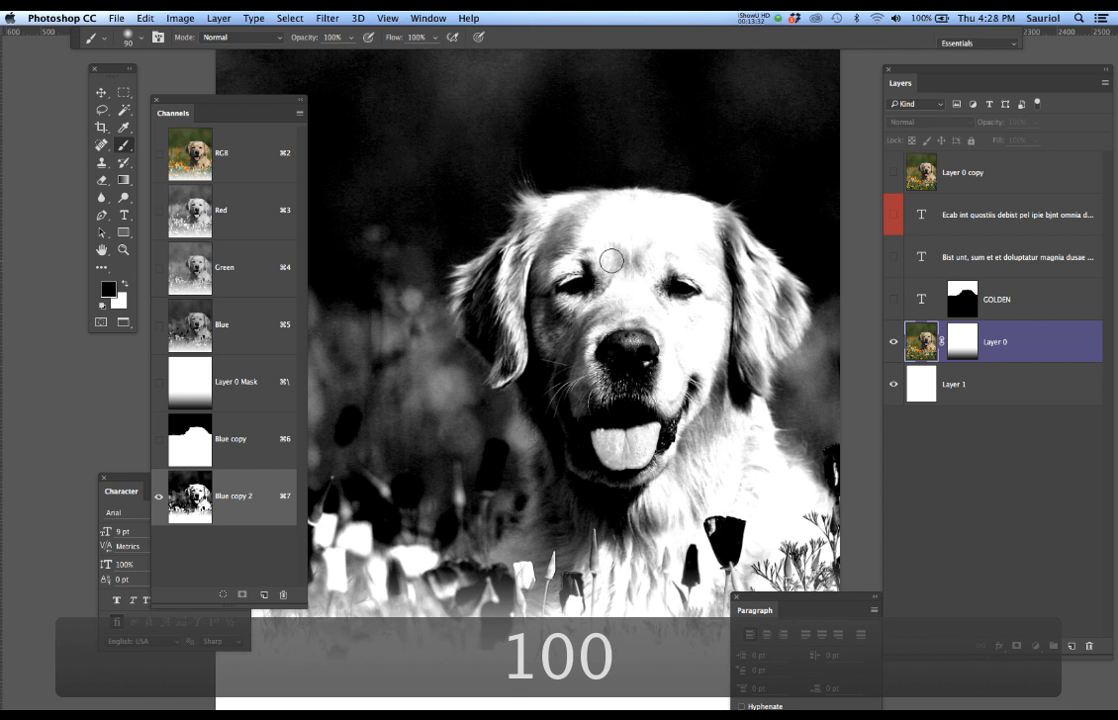
pyautogui.rightClick(611, 260)
pyautogui.moveTo(773, 322); pyautogui.dragTo(753, 325)
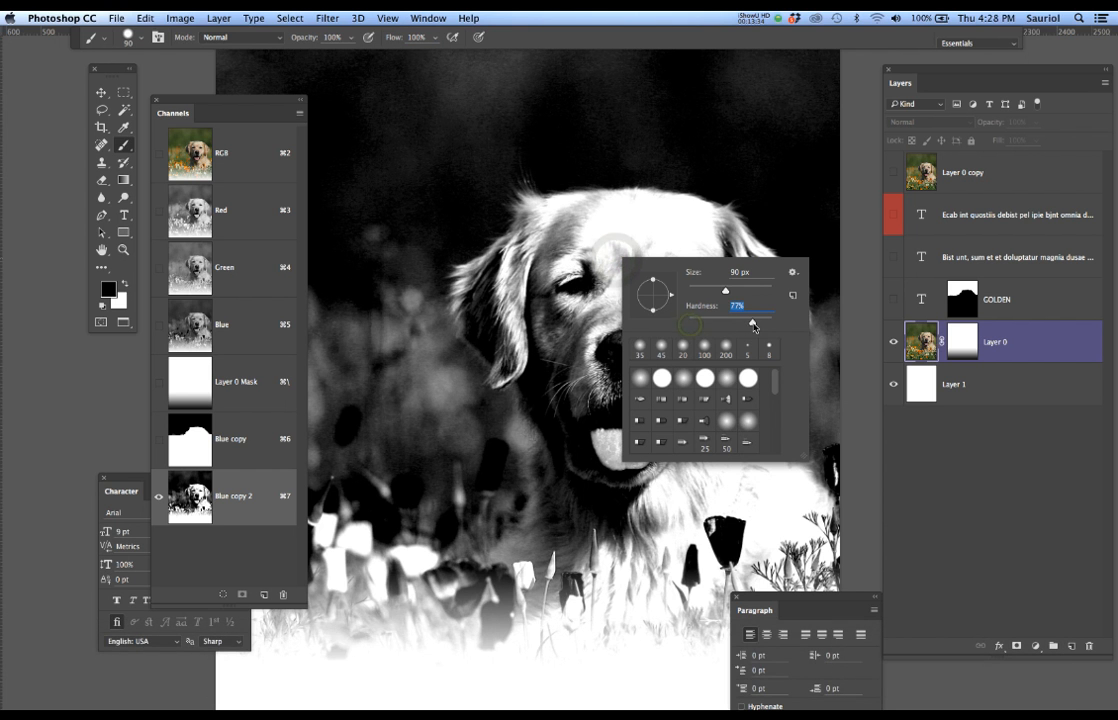
pyautogui.press('Return')
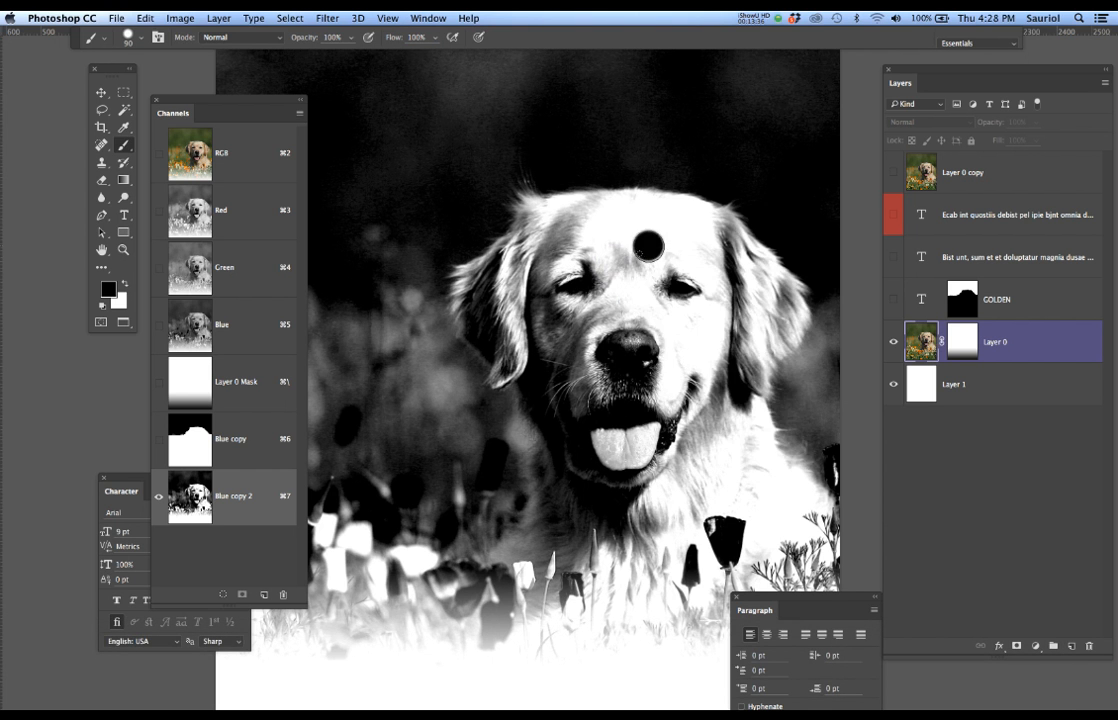
# - Test a black brush dab on the dog's forehead, undo it, and make white the foreground colour
pyautogui.moveTo(646, 245); pyautogui.dragTo(638, 253)
pyautogui.press('super+z')
pyautogui.press('x')
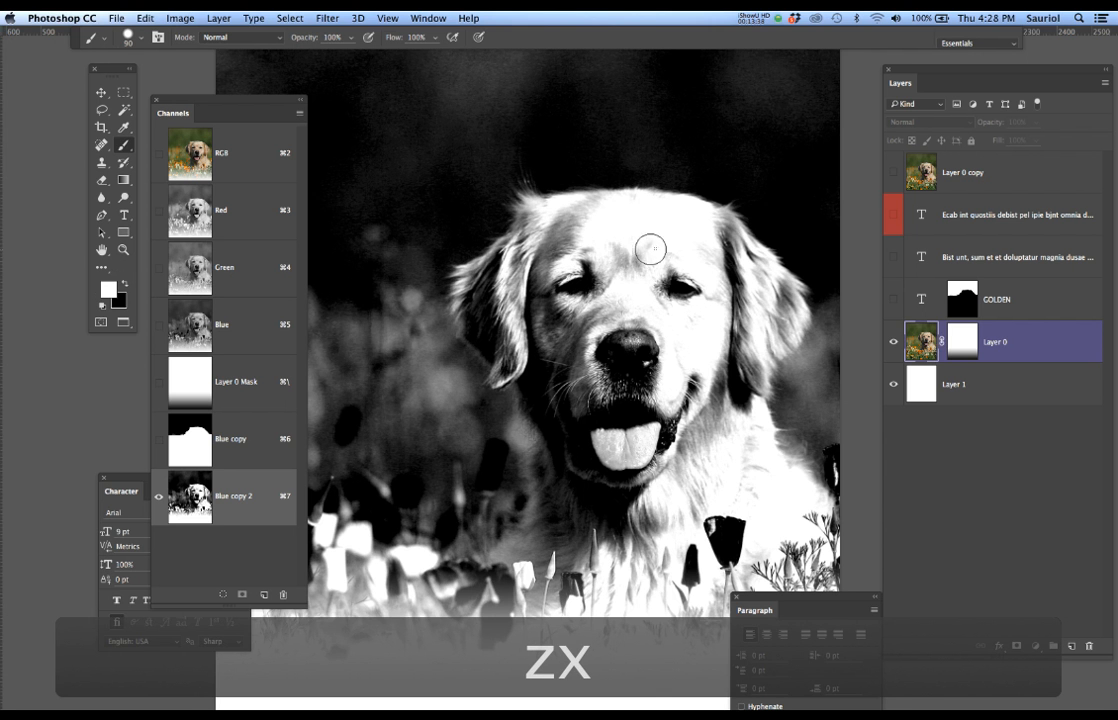
pyautogui.scroll(3, 723, 268)
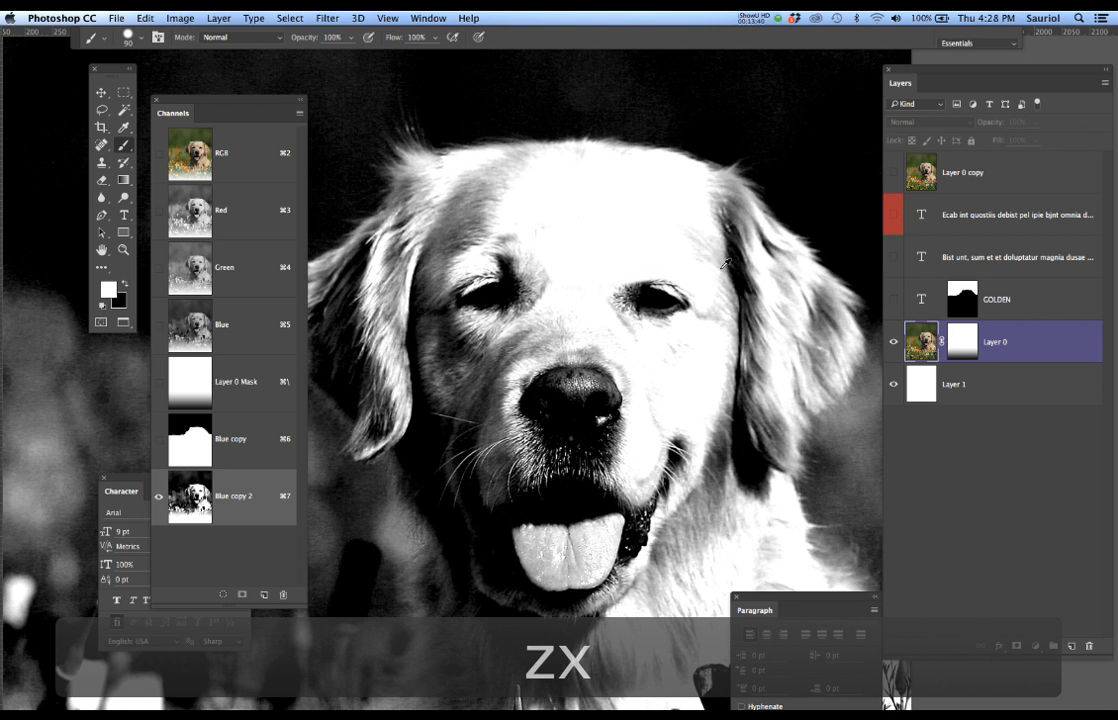
# - Paint white over the dog's forehead, eyes and upper ears in the Blue copy 2 channel, keeping inside the fur outline
pyautogui.moveTo(767, 254)
pyautogui.mouseDown()
pyautogui.moveTo(722, 195)
pyautogui.moveTo(577, 166)
pyautogui.moveTo(438, 182)
pyautogui.moveTo(416, 200)
pyautogui.moveTo(410, 227)
pyautogui.moveTo(332, 280)
pyautogui.mouseUp()
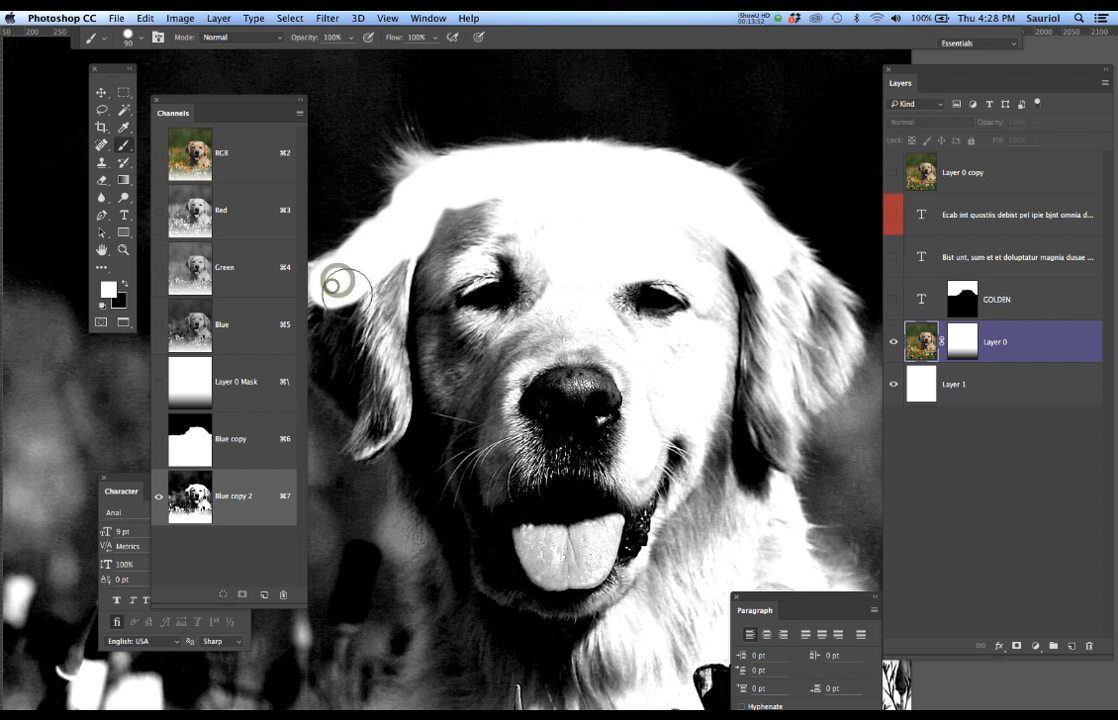
pyautogui.press('super+0')
pyautogui.scroll(3, 424, 316)
pyautogui.moveTo(376, 307)
pyautogui.mouseDown()
pyautogui.moveTo(470, 313)
pyautogui.moveTo(632, 310)
pyautogui.moveTo(649, 324)
pyautogui.moveTo(630, 300)
pyautogui.moveTo(639, 300)
pyautogui.moveTo(587, 297)
pyautogui.moveTo(589, 283)
pyautogui.moveTo(577, 289)
pyautogui.moveTo(594, 277)
pyautogui.moveTo(564, 262)
pyautogui.moveTo(619, 287)
pyautogui.moveTo(467, 254)
pyautogui.moveTo(422, 259)
pyautogui.moveTo(403, 289)
pyautogui.moveTo(558, 297)
pyautogui.moveTo(425, 277)
pyautogui.moveTo(570, 278)
pyautogui.mouseUp()
pyautogui.scroll(-4, 476, 284)
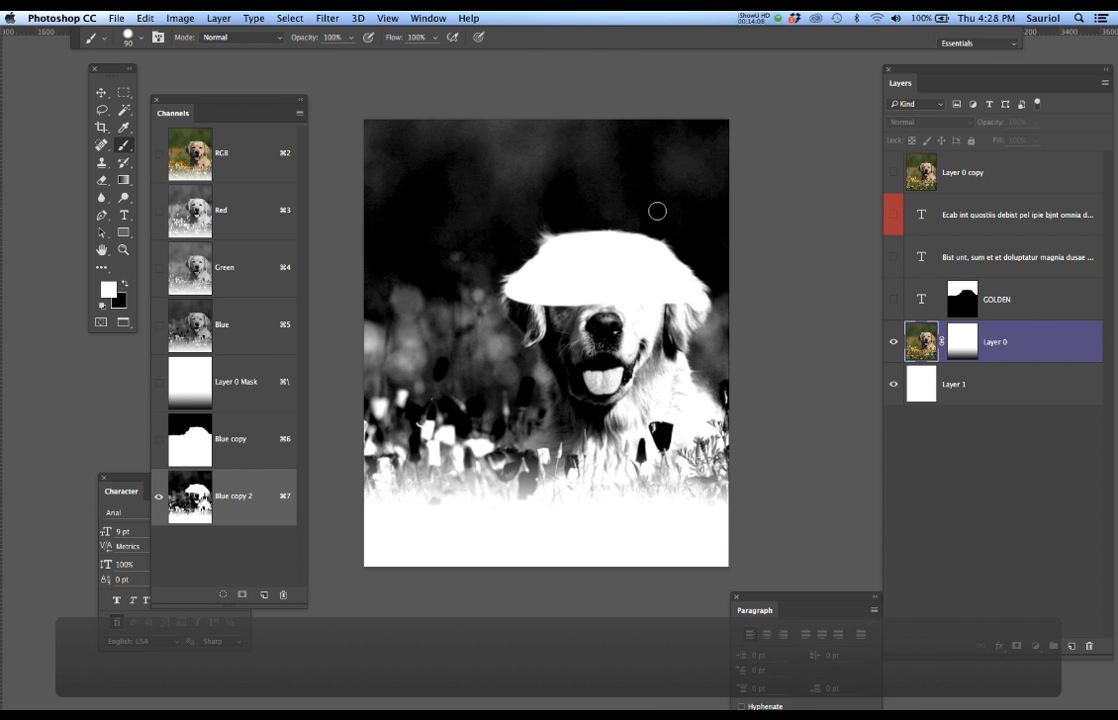
# - Lasso the whole background above the dog's head out to the canvas edges, fill it with black and deselect
pyautogui.press('l')
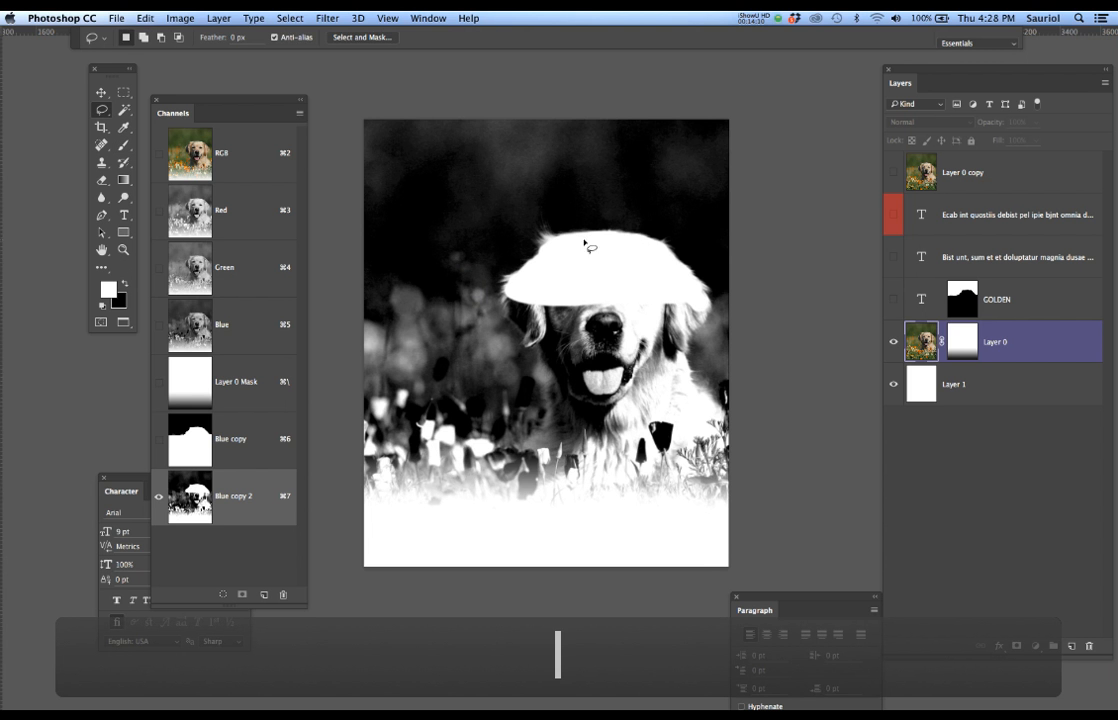
pyautogui.scroll(2, 601, 249)
pyautogui.moveTo(770, 297)
pyautogui.mouseDown()
pyautogui.moveTo(734, 276)
pyautogui.moveTo(687, 220)
pyautogui.moveTo(521, 218)
pyautogui.mouseUp()
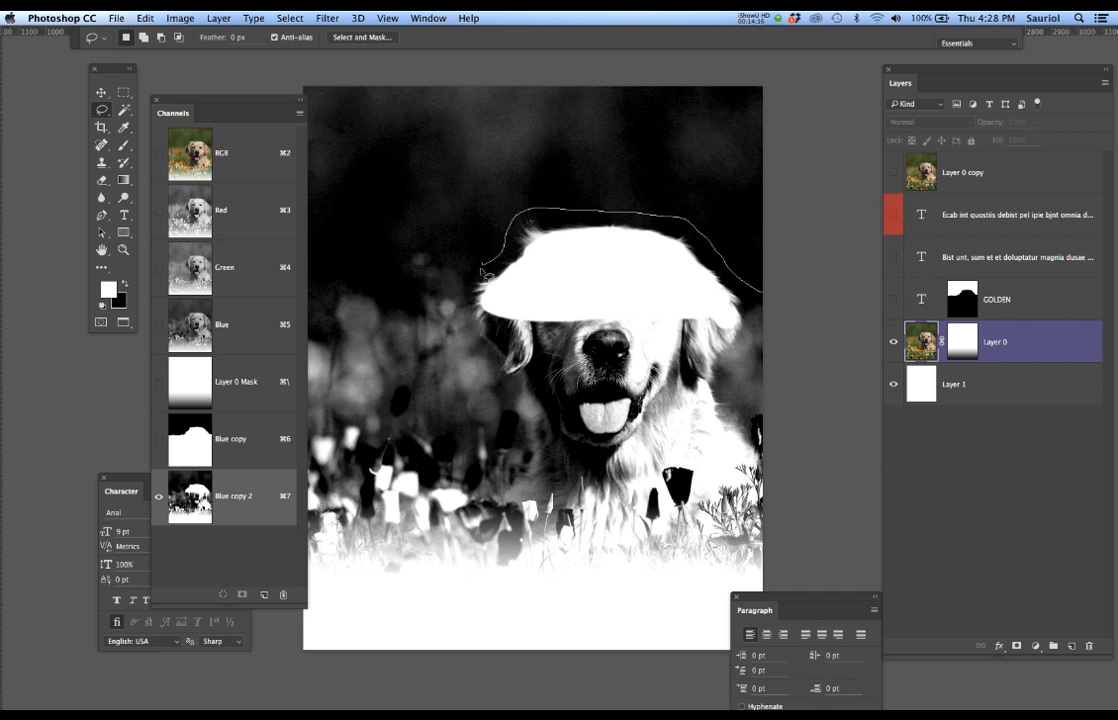
pyautogui.moveTo(462, 304); pyautogui.dragTo(339, 315)
pyautogui.moveTo(466, 96); pyautogui.dragTo(764, 106)
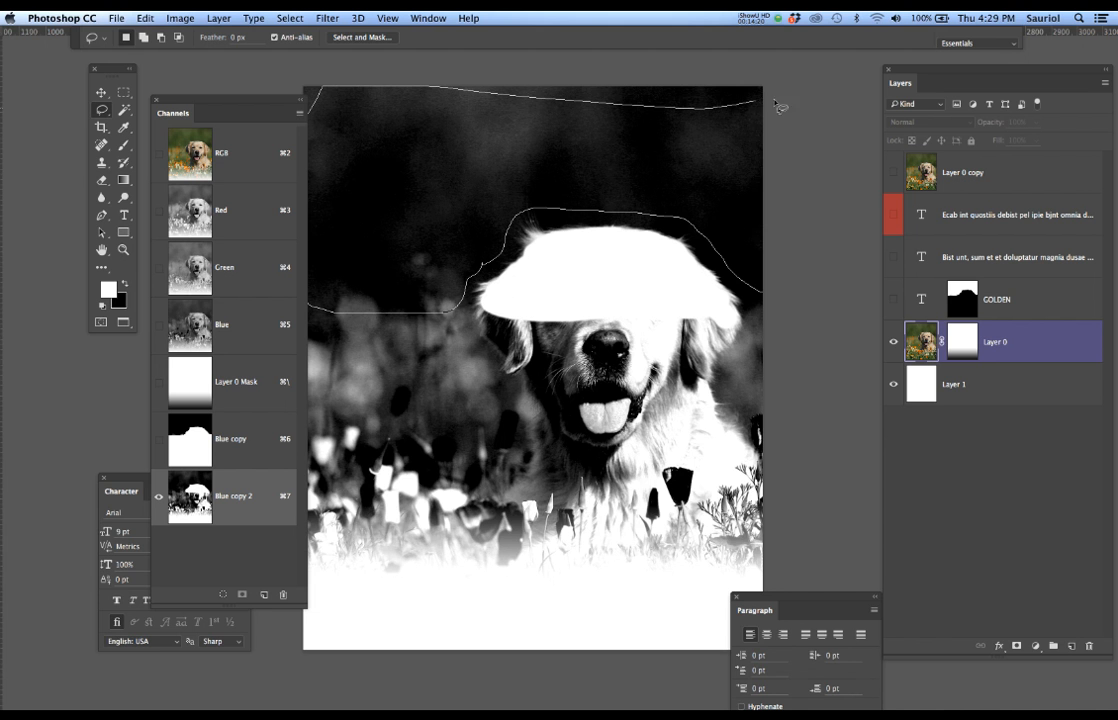
pyautogui.moveTo(805, 149); pyautogui.dragTo(786, 298)
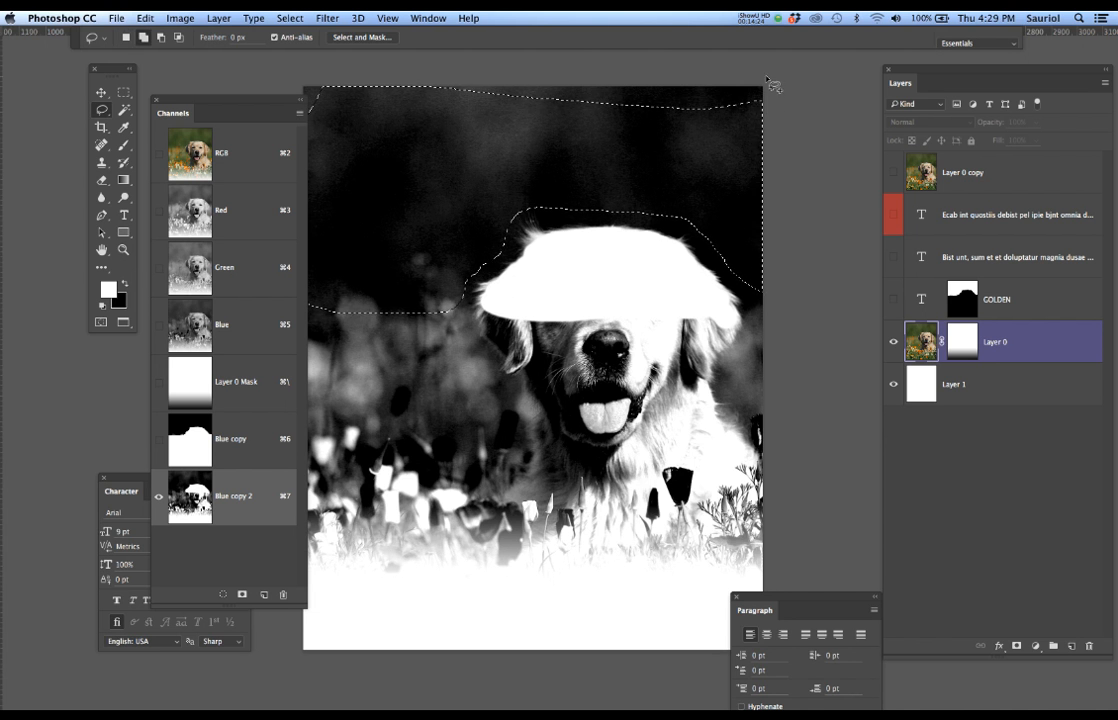
pyautogui.moveTo(761, 113)
pyautogui.mouseDown()
pyautogui.moveTo(603, 62)
pyautogui.moveTo(395, 72)
pyautogui.moveTo(295, 62)
pyautogui.moveTo(300, 150)
pyautogui.moveTo(436, 104)
pyautogui.moveTo(658, 110)
pyautogui.moveTo(668, 122)
pyautogui.mouseUp()
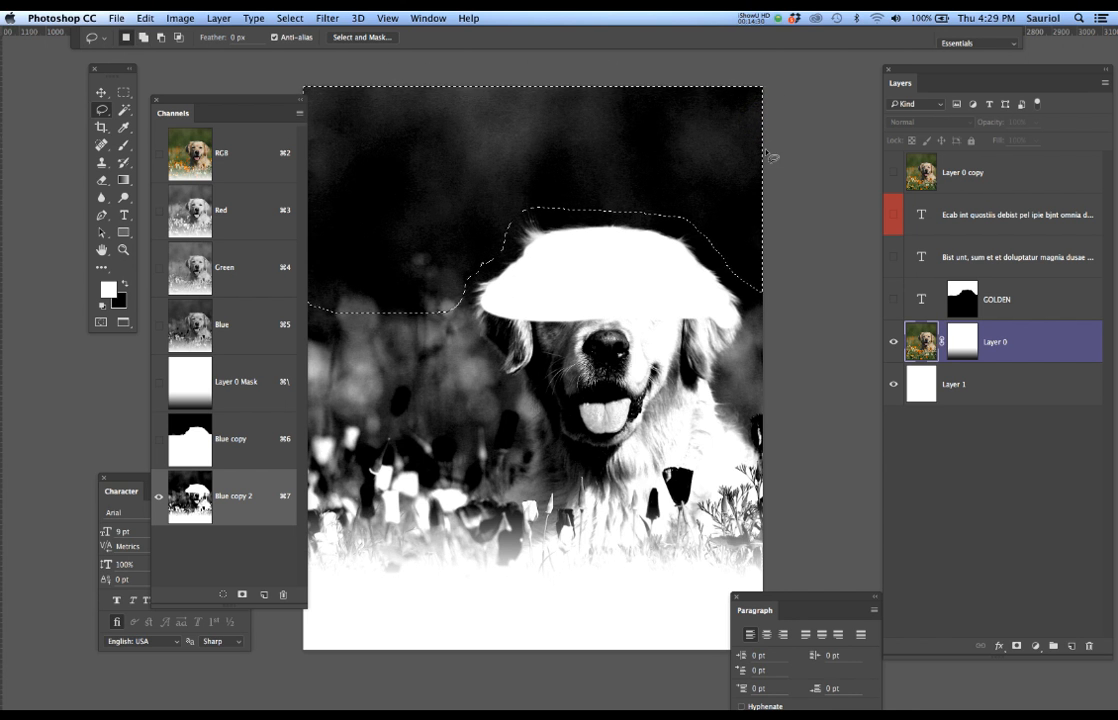
pyautogui.press('super+BackSpace')
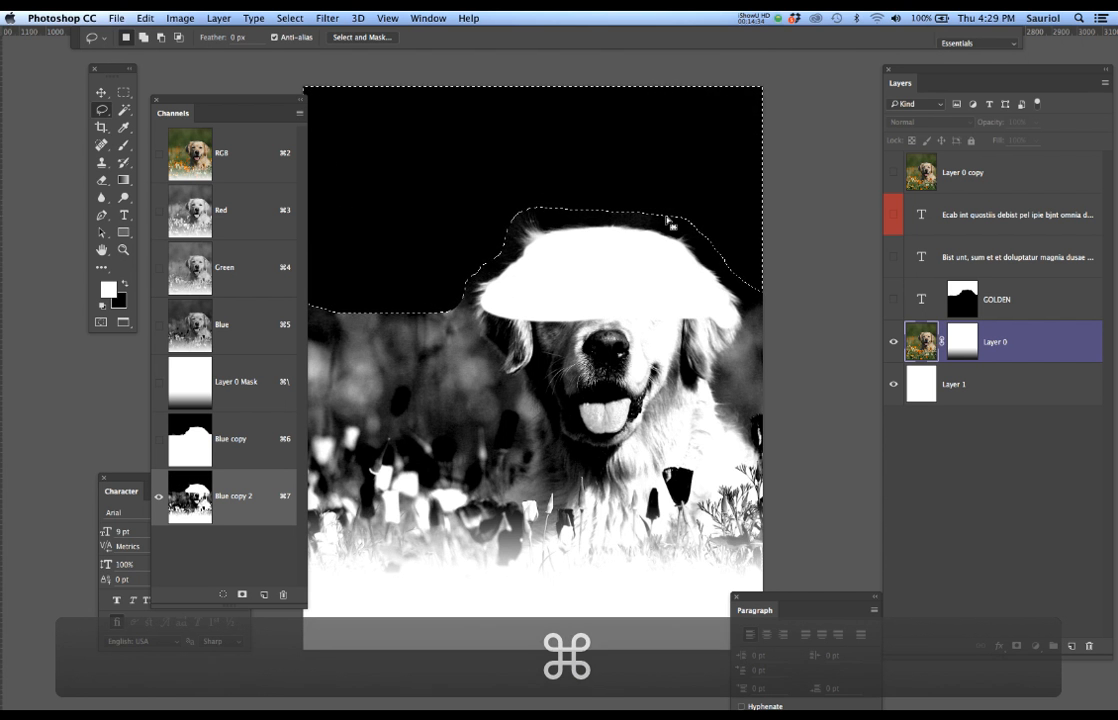
pyautogui.press('super+d')
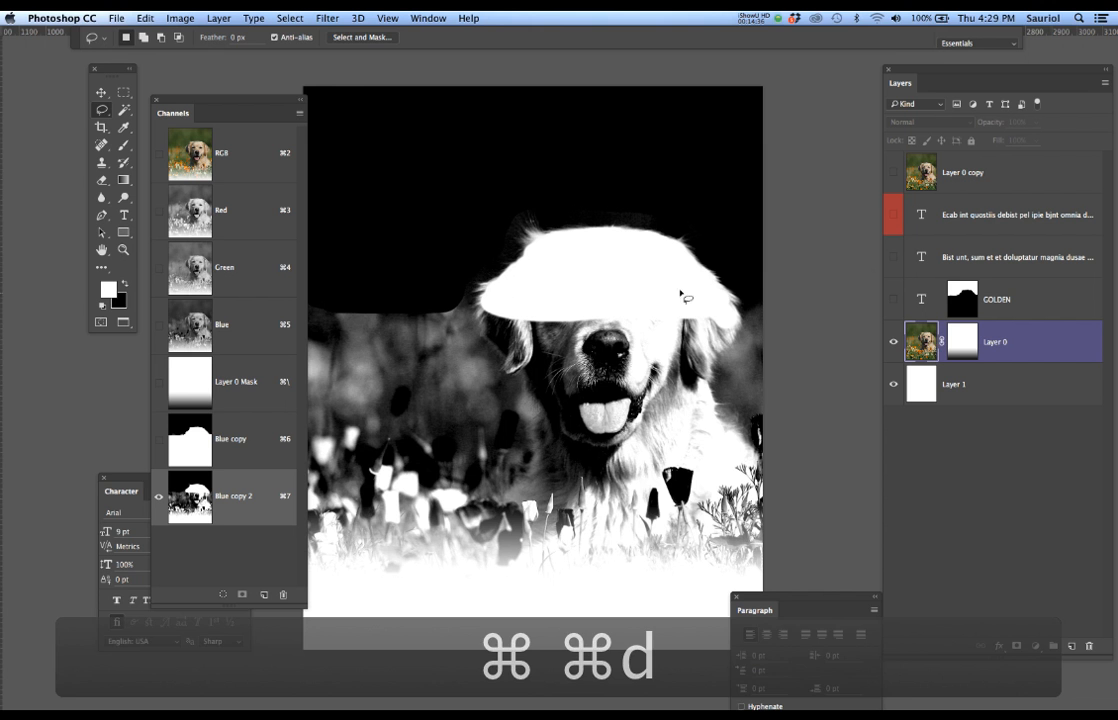
# - Marquee-select the full canvas width from the dog's upper ears to the bottom edge, fill it with white and deselect
pyautogui.press('m')
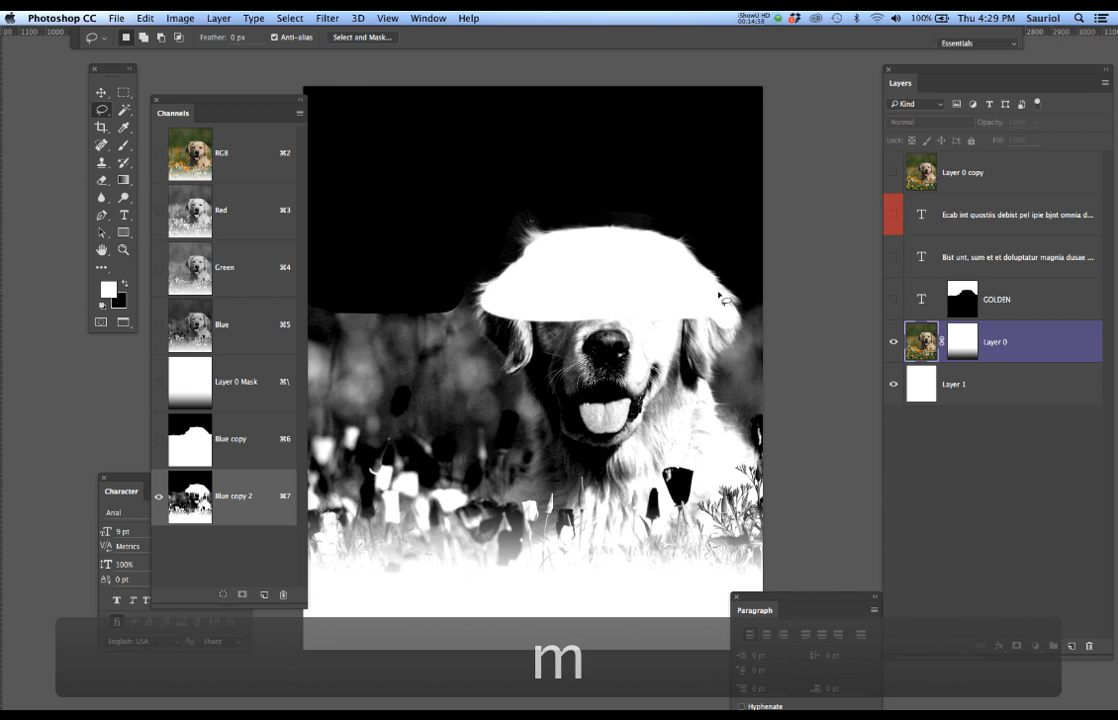
pyautogui.moveTo(797, 601); pyautogui.dragTo(888, 559)
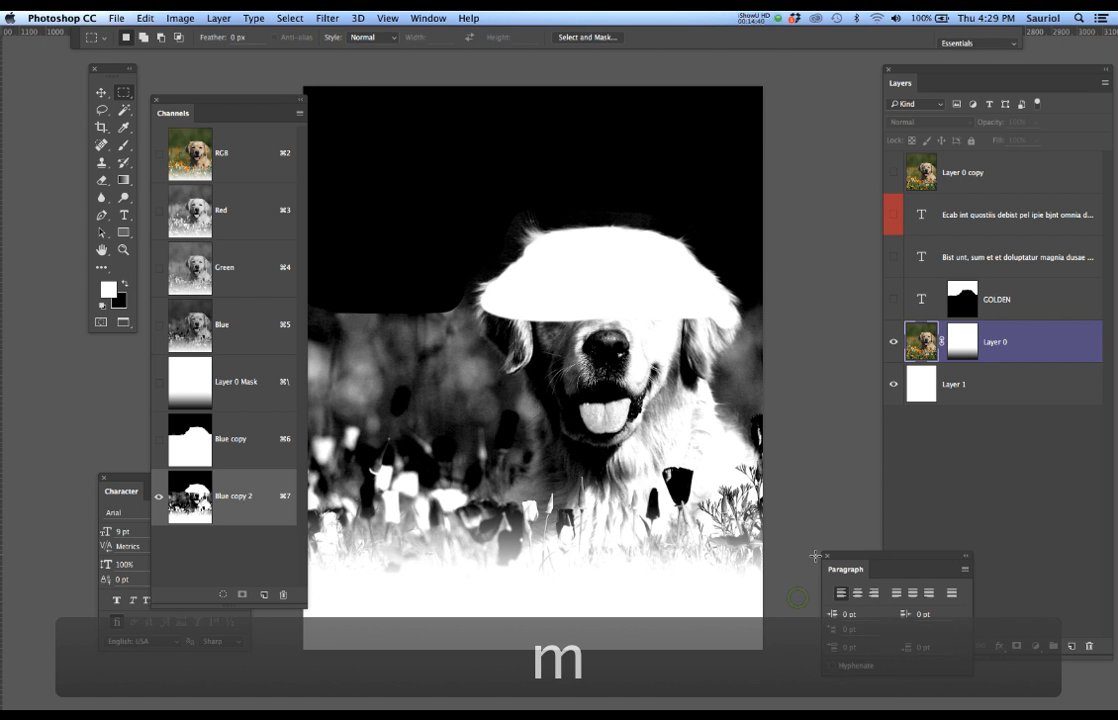
pyautogui.moveTo(783, 663); pyautogui.dragTo(274, 302)
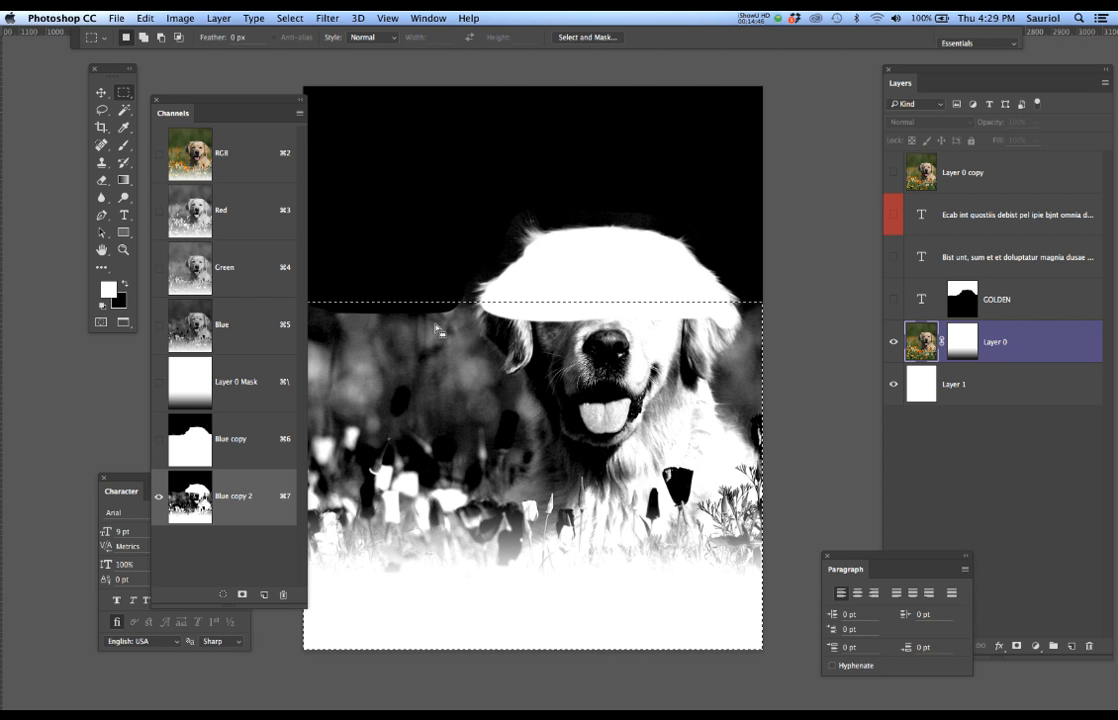
pyautogui.hotkey('alt', 'BackSpace')
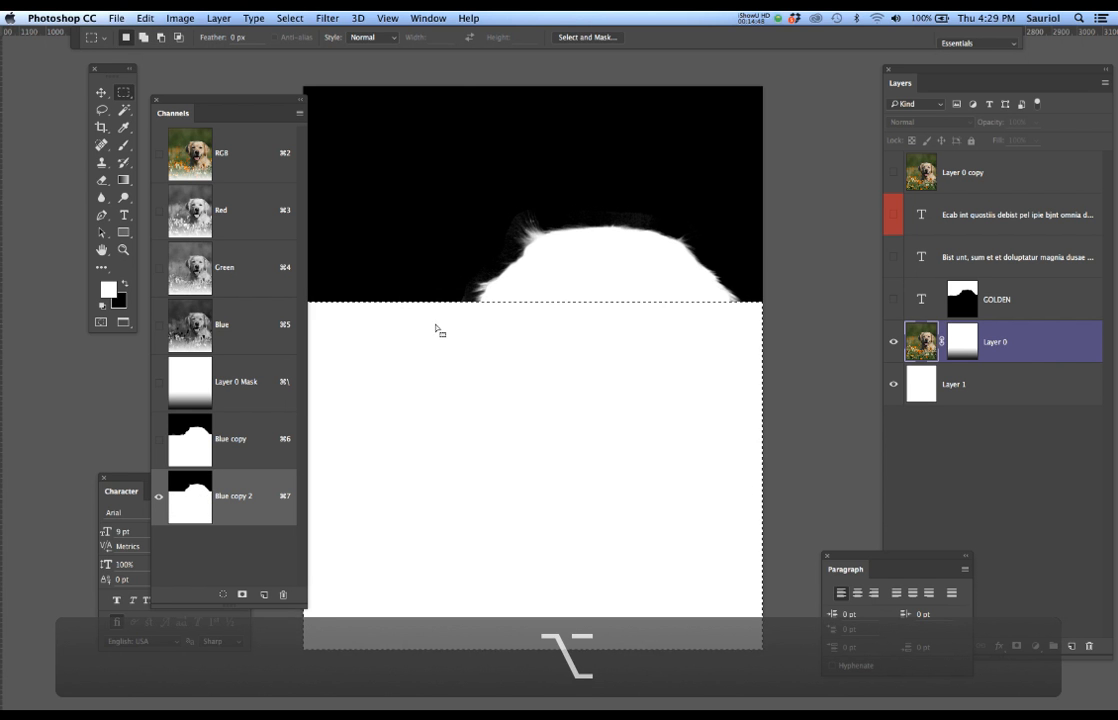
pyautogui.press('alt+super+d')
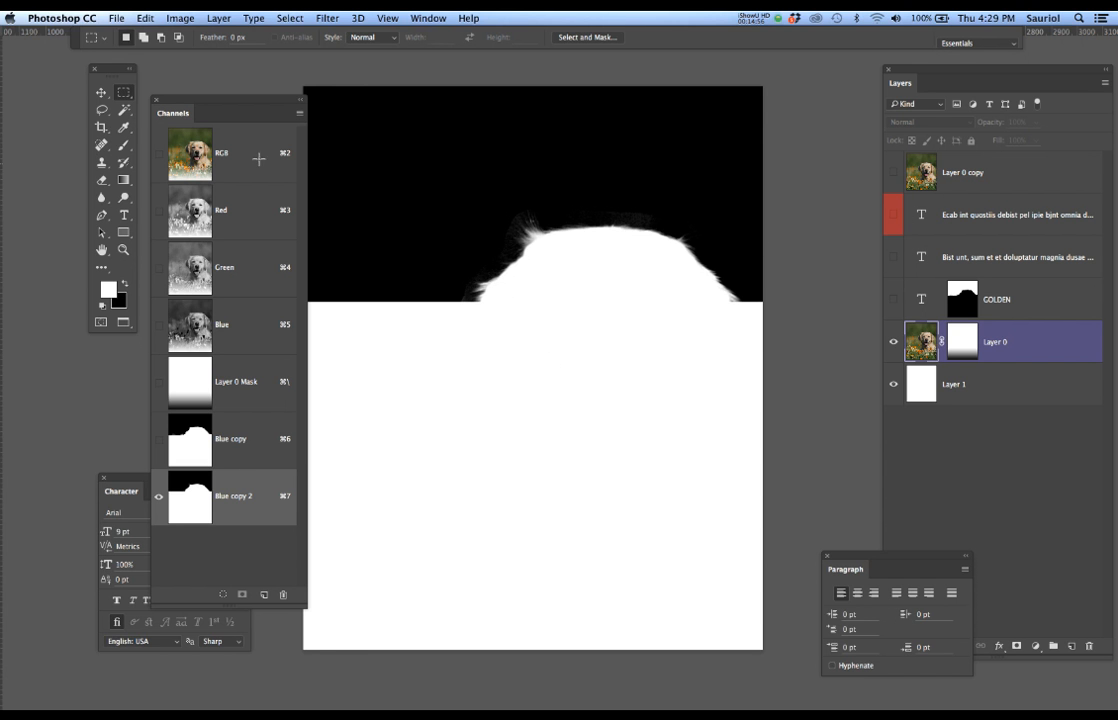
# - Return to the full-colour RGB composite and activate the Type tool
pyautogui.click(250, 155)
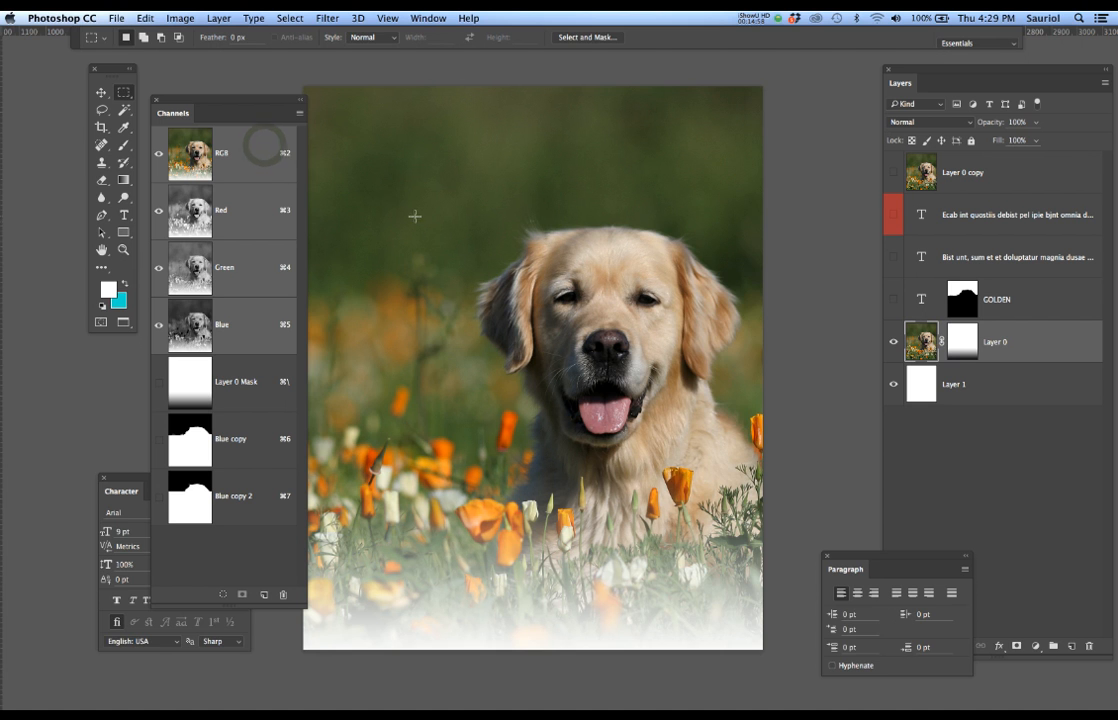
pyautogui.press('t')
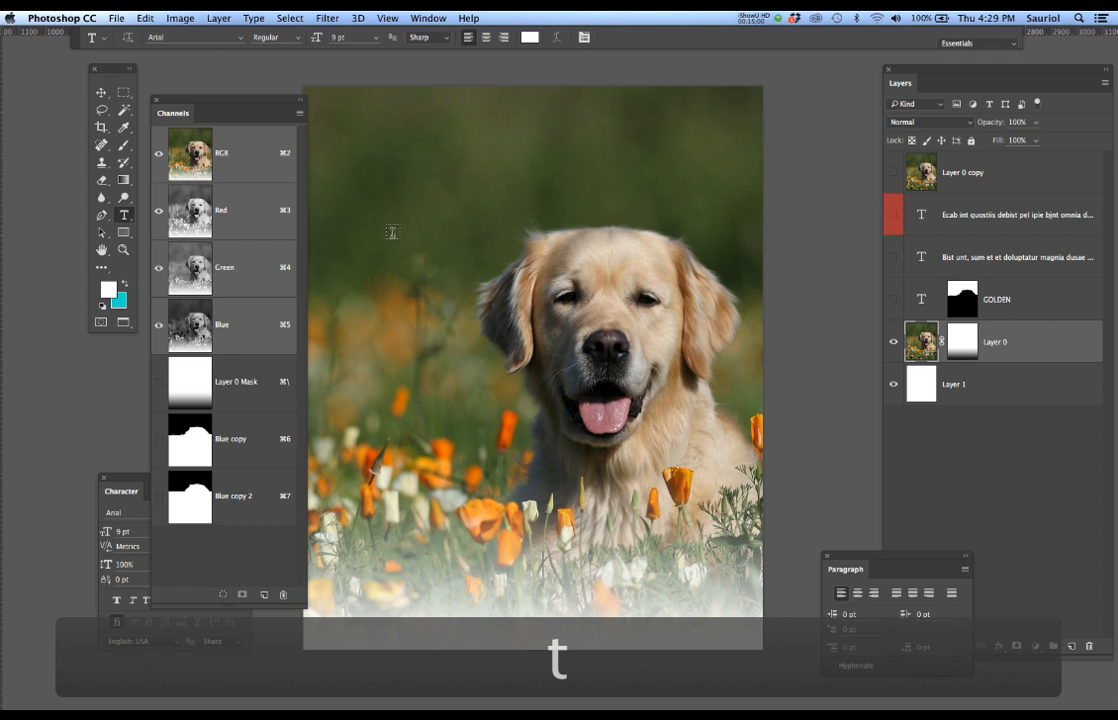
pyautogui.click(385, 203)
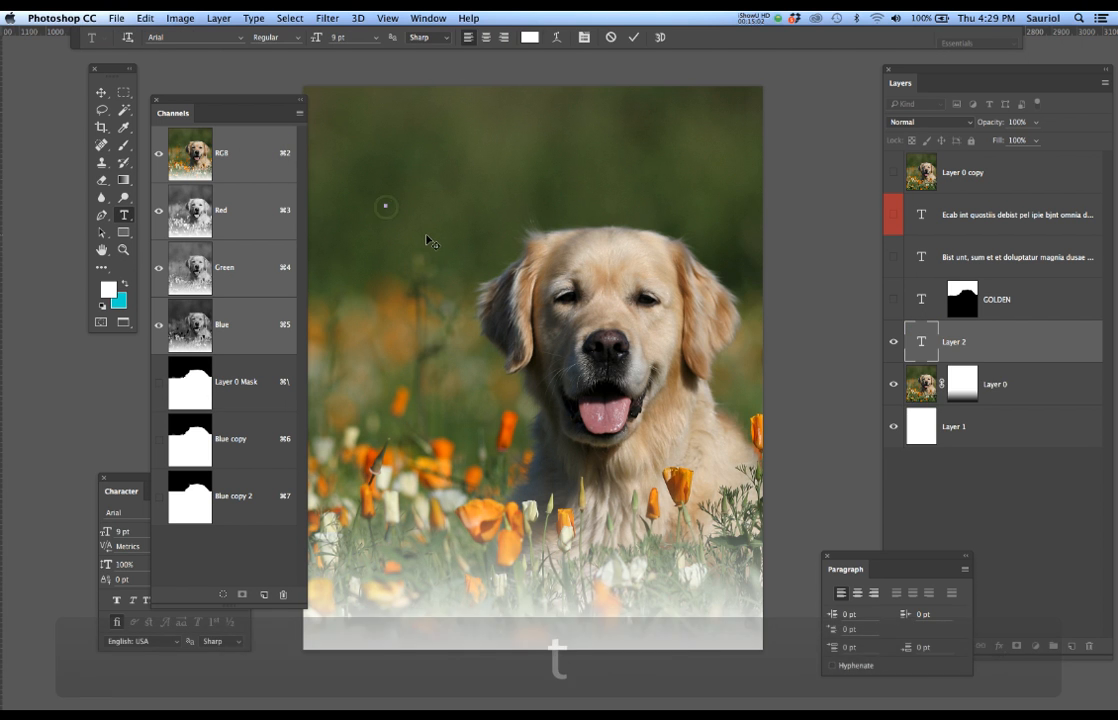
pyautogui.press('super+z')
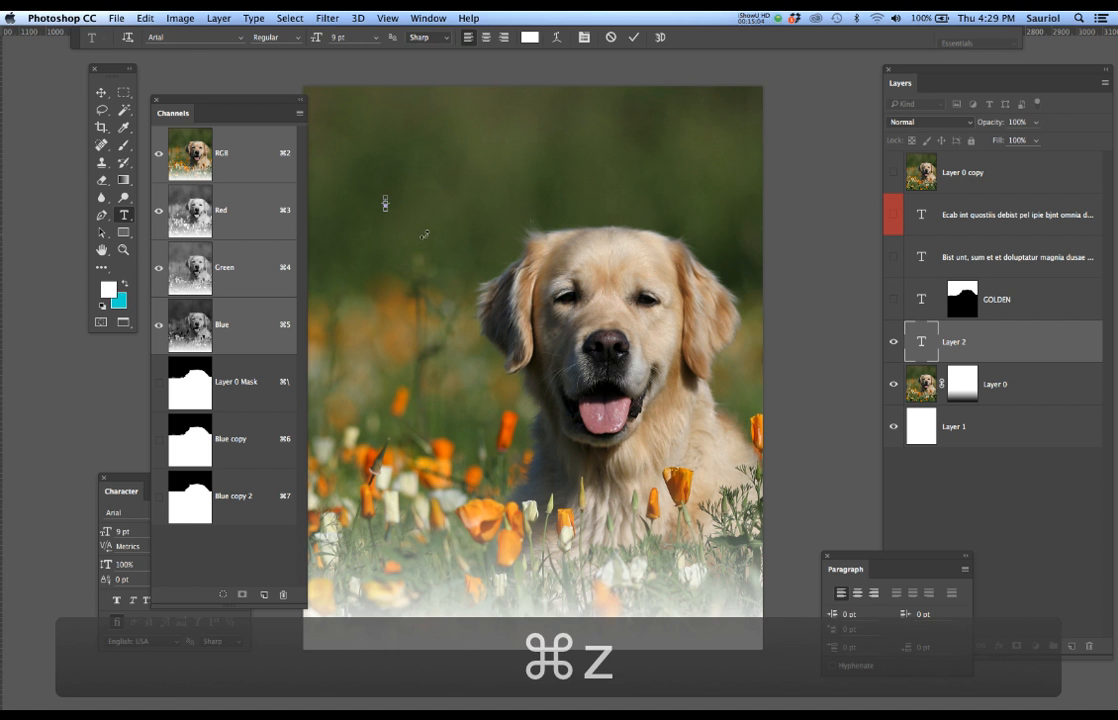
pyautogui.moveTo(1023, 339); pyautogui.dragTo(1089, 648)
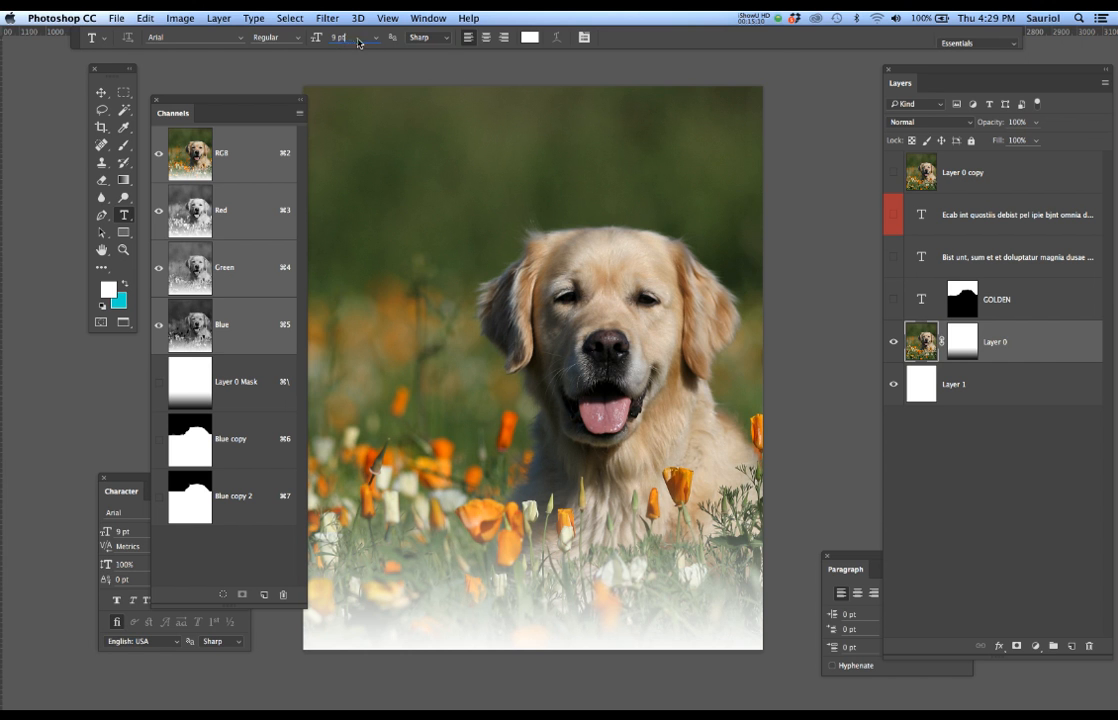
# - Set the type size to 100 pt and add the white text GOLDEN above the dog, committing the text
pyautogui.write('100')
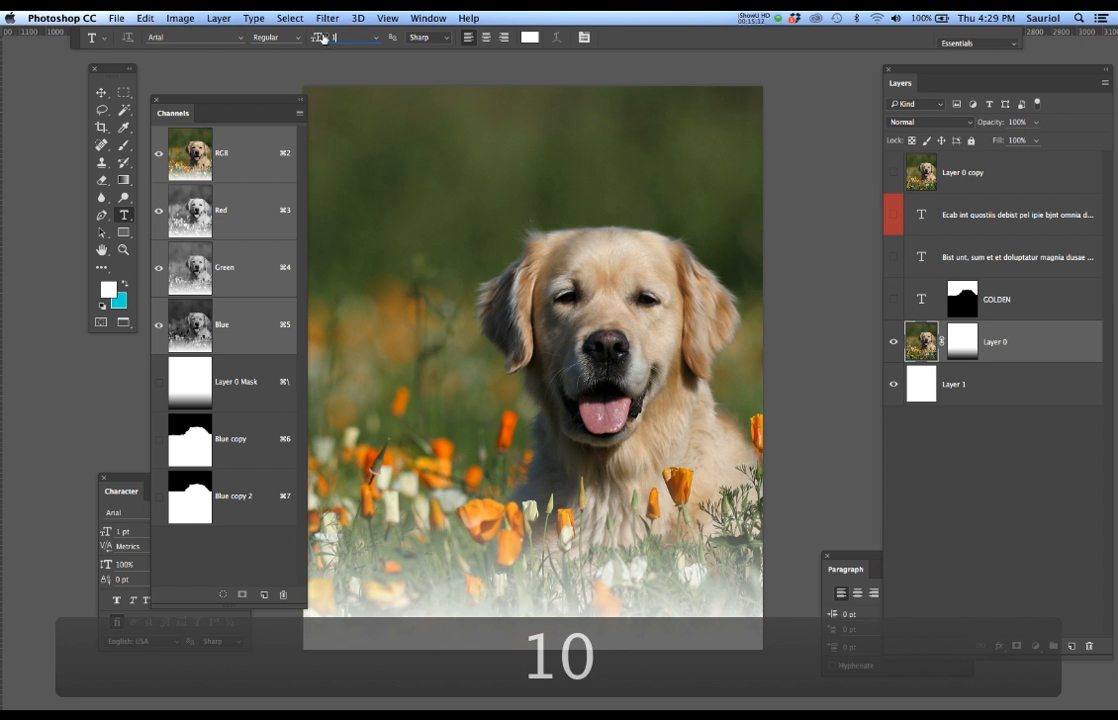
pyautogui.click(420, 178)
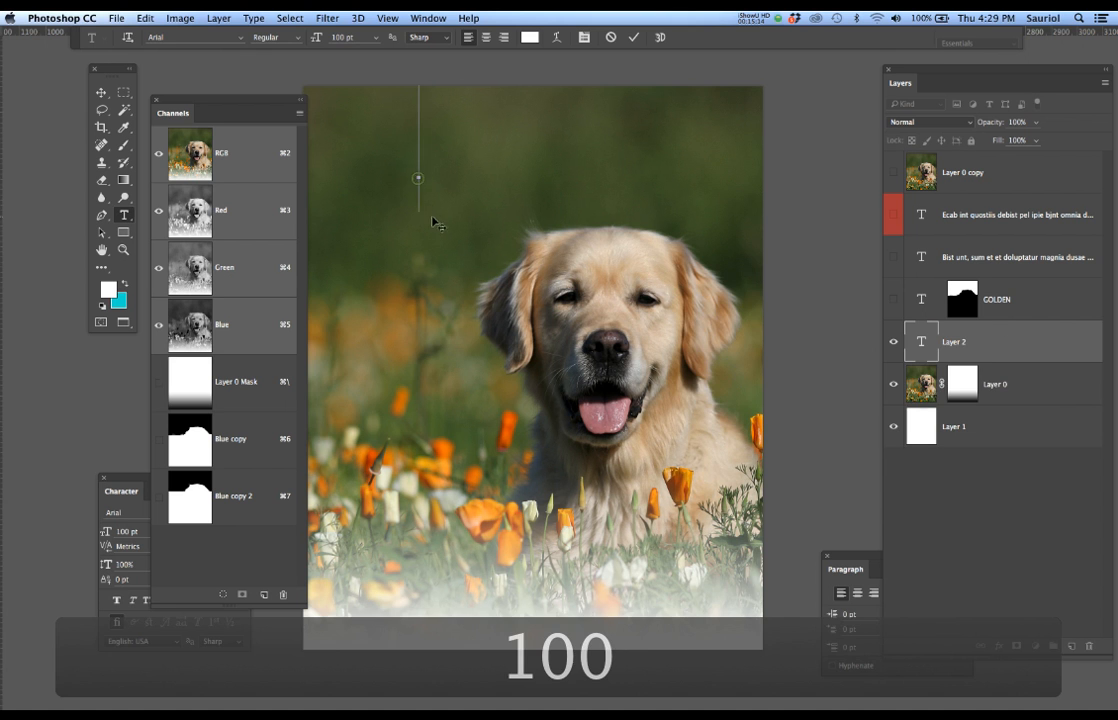
pyautogui.write('GOLDEN')
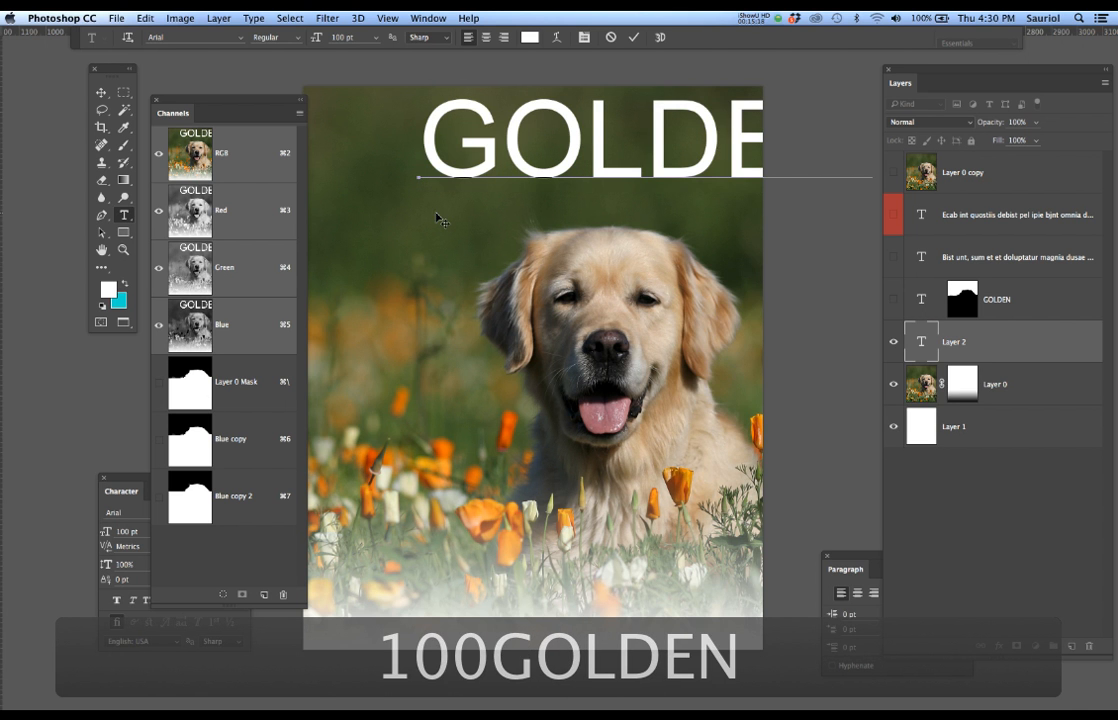
pyautogui.click(633, 37)
pyautogui.moveTo(634, 143); pyautogui.dragTo(513, 201)
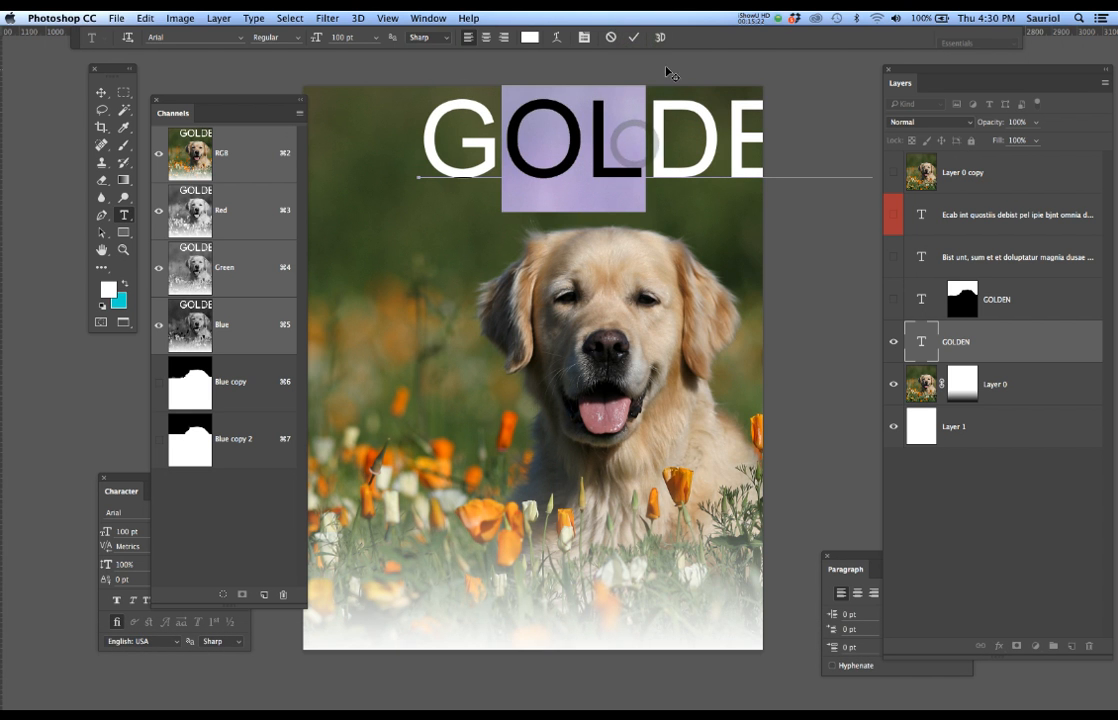
pyautogui.click(636, 42)
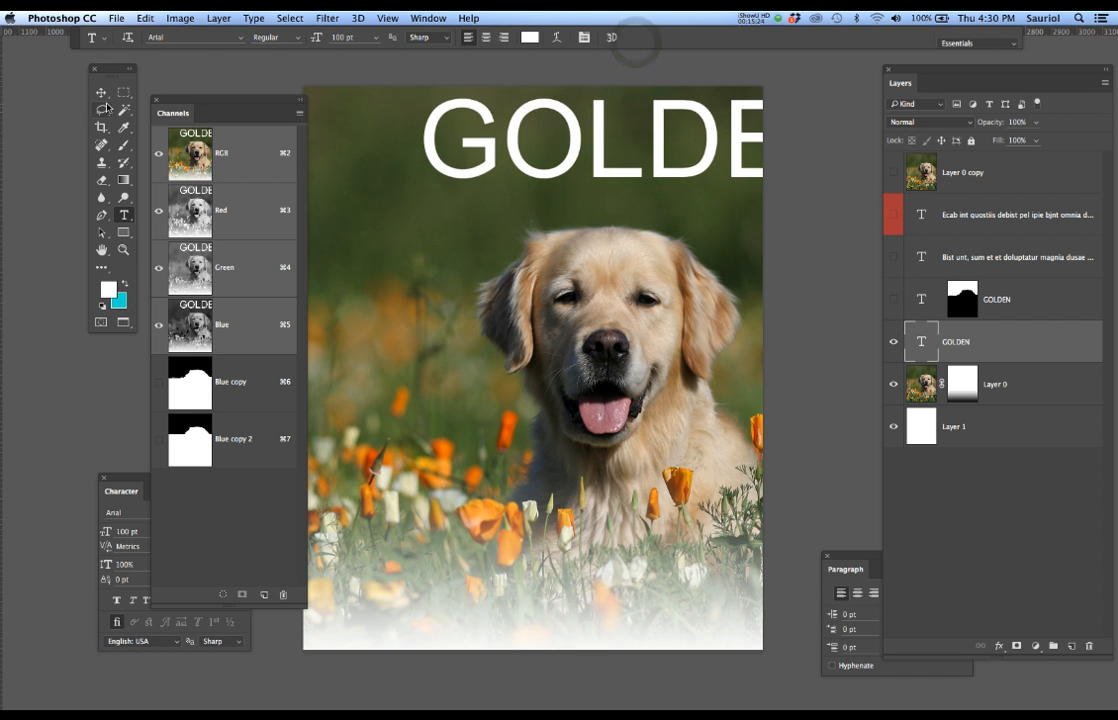
# - Move the GOLDEN text so the whole word fits across the page just above the dog's eyes, and shift the Channels panel aside
pyautogui.press('v')
pyautogui.moveTo(553, 175); pyautogui.dragTo(441, 237)
pyautogui.moveTo(259, 104); pyautogui.dragTo(239, 73)
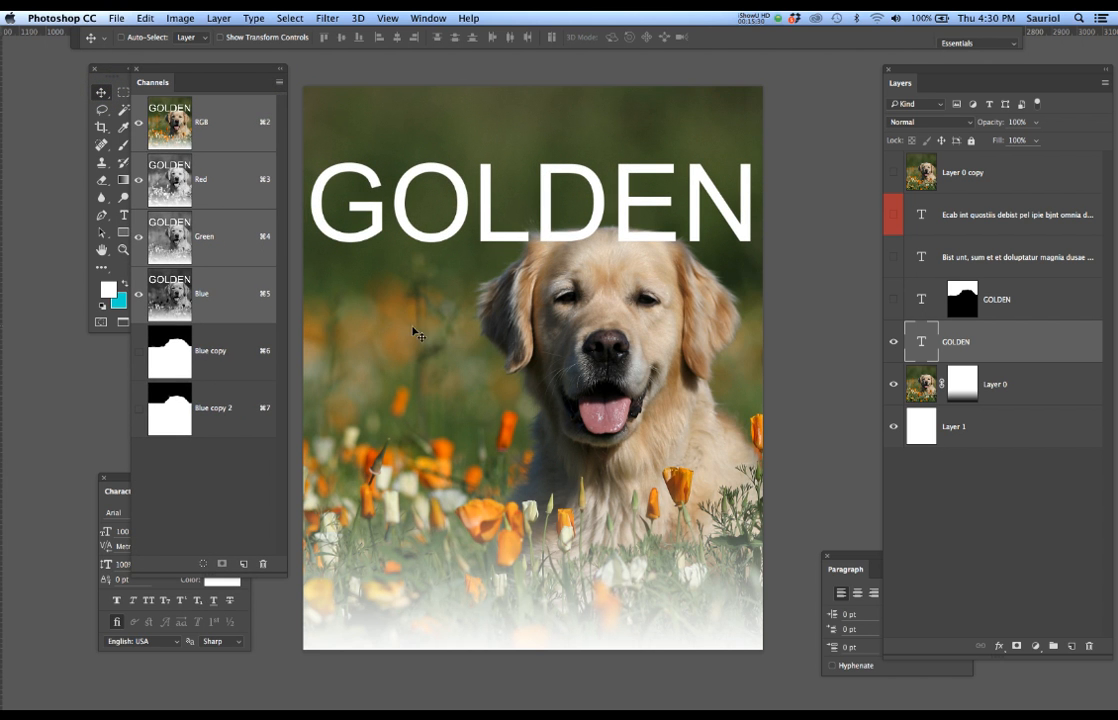
# - Change the GOLDEN text's font style to Bold and nudge it slightly down and toward the page's left edge
pyautogui.click(124, 486)
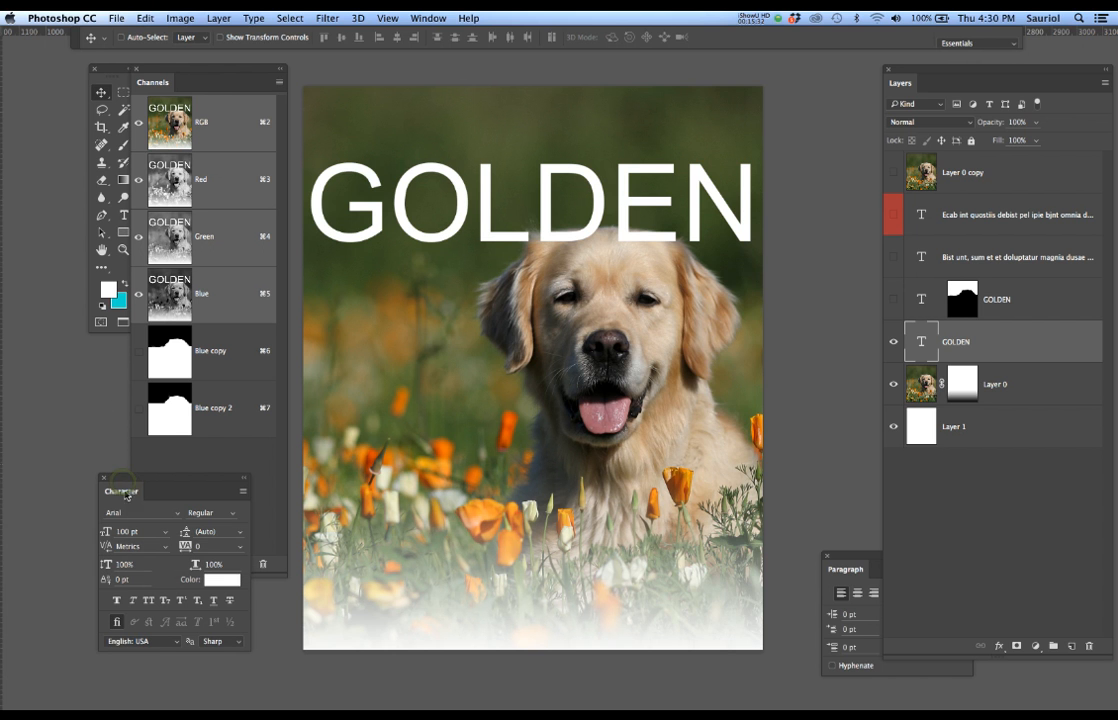
pyautogui.click(237, 517)
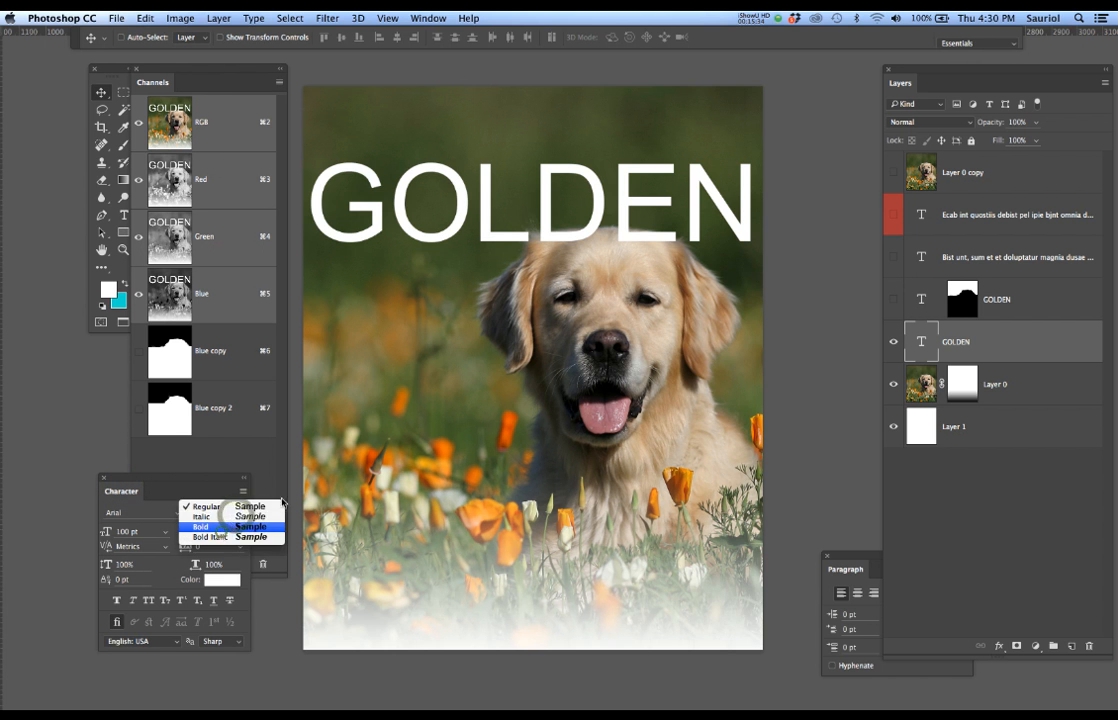
pyautogui.click(240, 530)
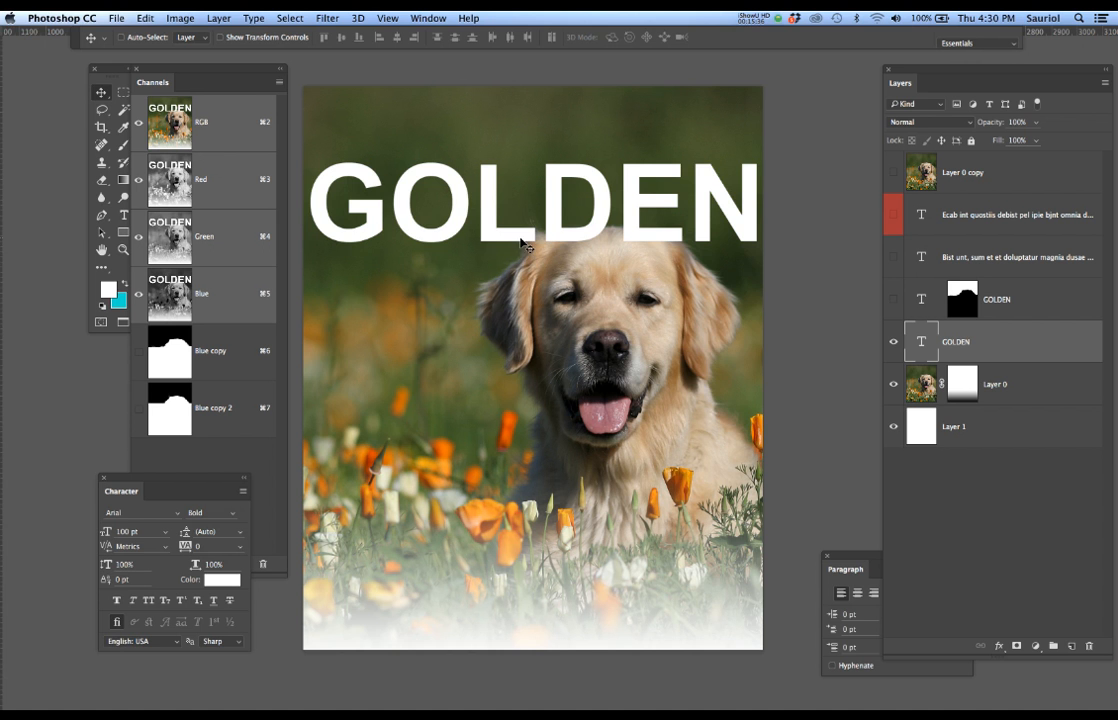
pyautogui.moveTo(519, 238); pyautogui.dragTo(511, 243)
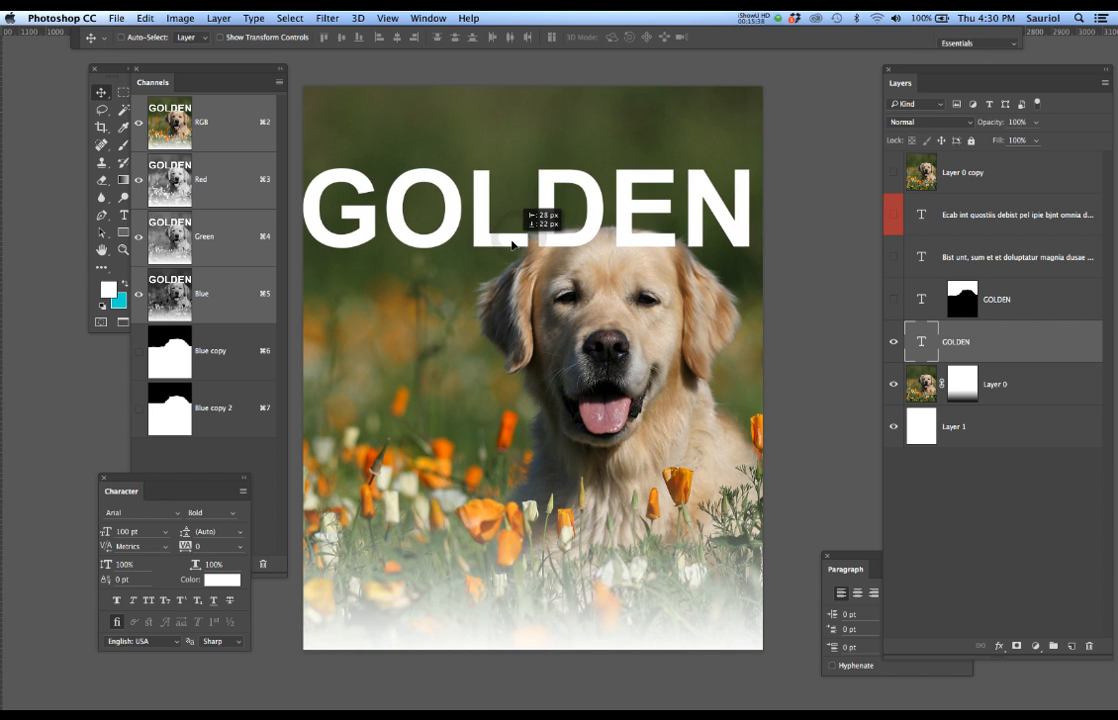
# - Scale the GOLDEN text to 104.90% width and 109.35% height across the full page, and rearrange the Channels and Character panels
pyautogui.press('super+t')
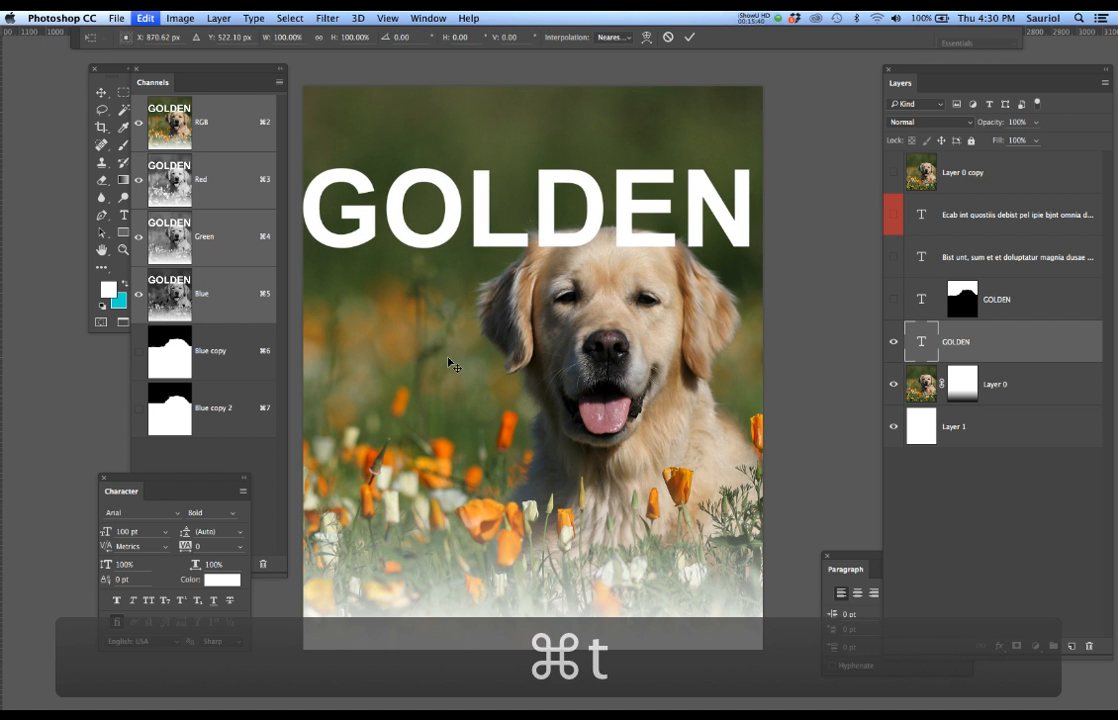
pyautogui.moveTo(757, 288); pyautogui.dragTo(800, 298)
pyautogui.moveTo(700, 257); pyautogui.dragTo(693, 263)
pyautogui.moveTo(793, 232); pyautogui.dragTo(773, 234)
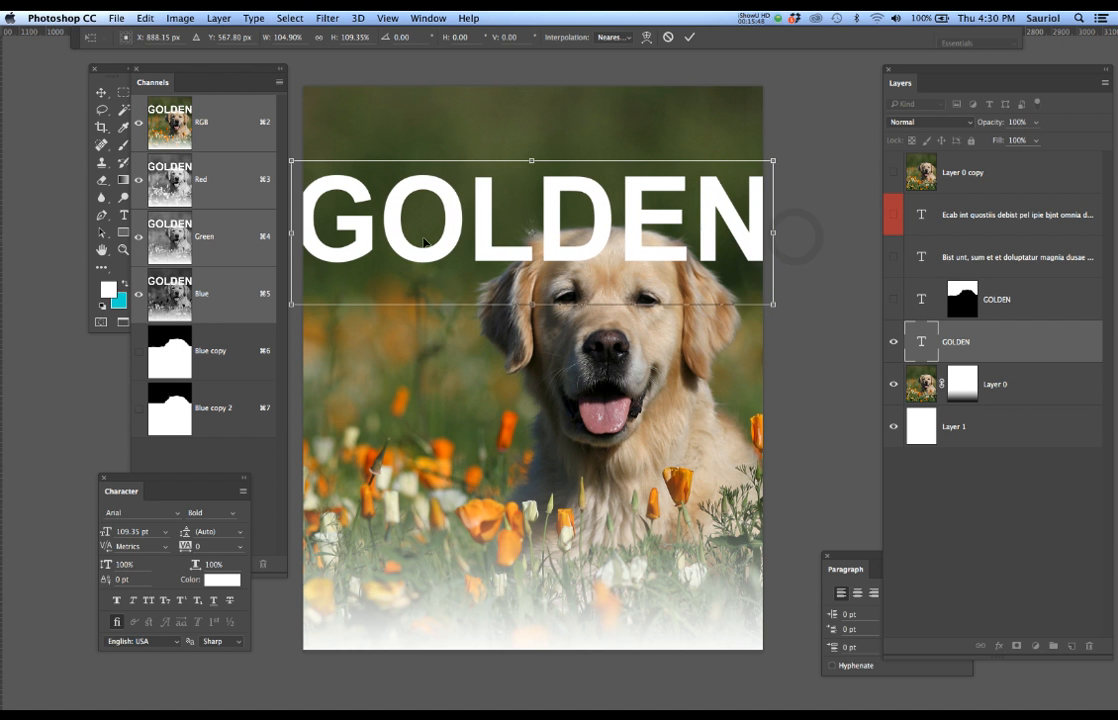
pyautogui.moveTo(239, 77); pyautogui.dragTo(205, 70)
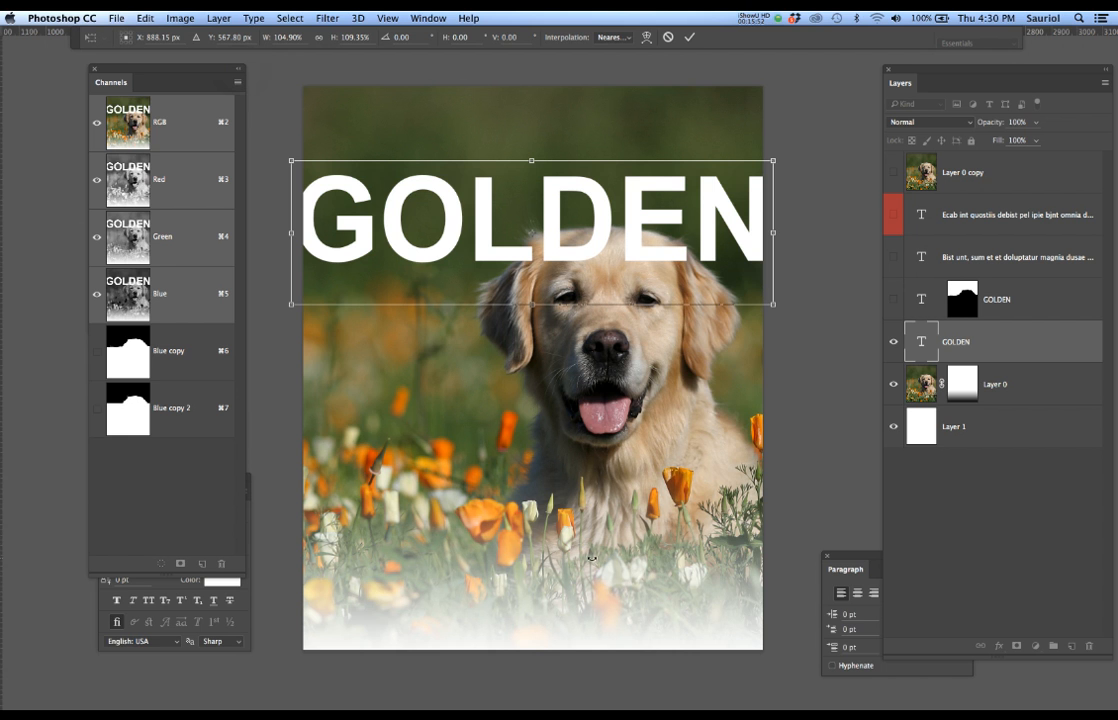
pyautogui.click(249, 626)
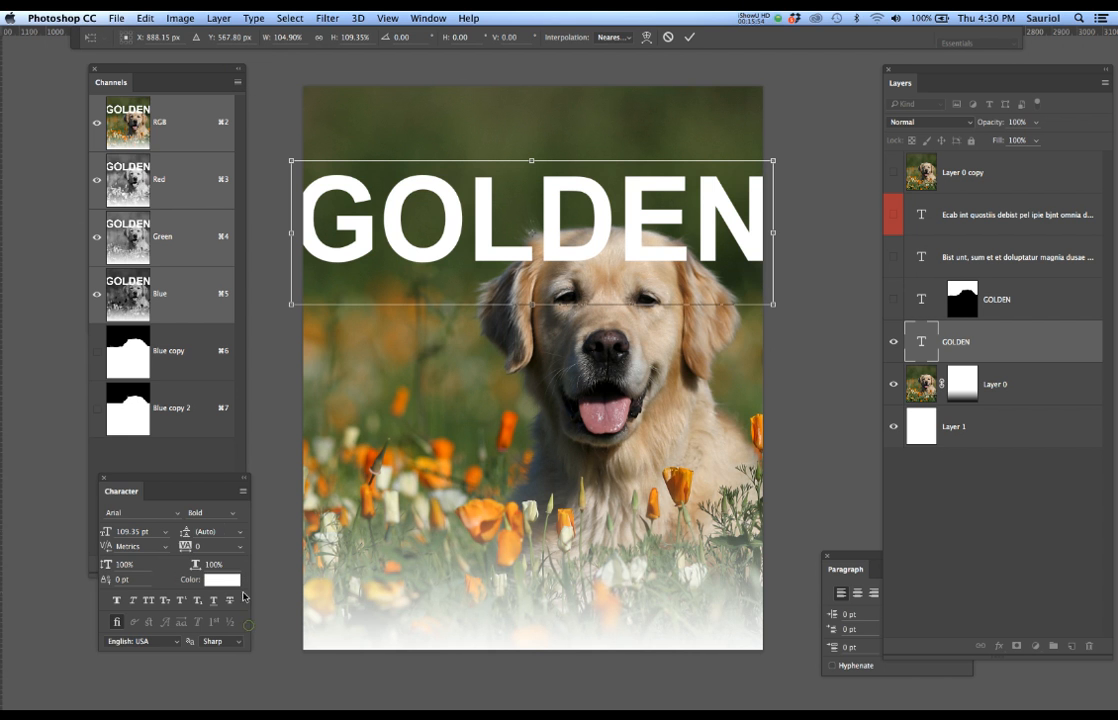
pyautogui.moveTo(212, 485); pyautogui.dragTo(270, 488)
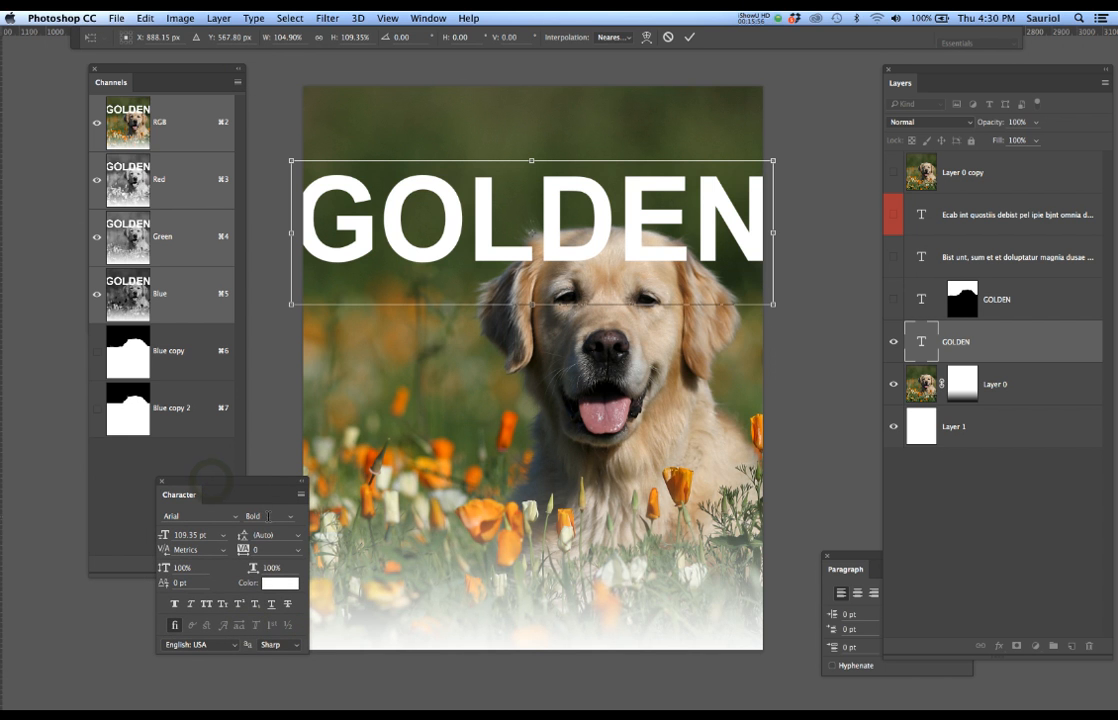
pyautogui.press('Return')
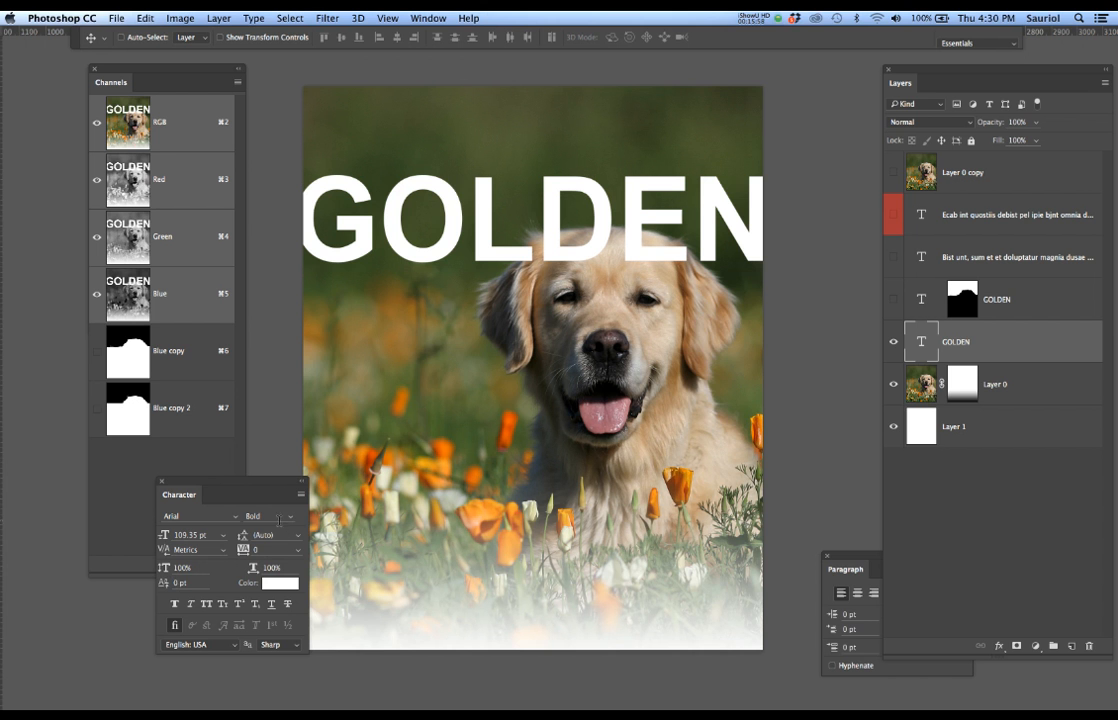
# - Change the GOLDEN text's font to Arial Black and scale it to 91.98% width so the word spans the page
pyautogui.click(236, 520)
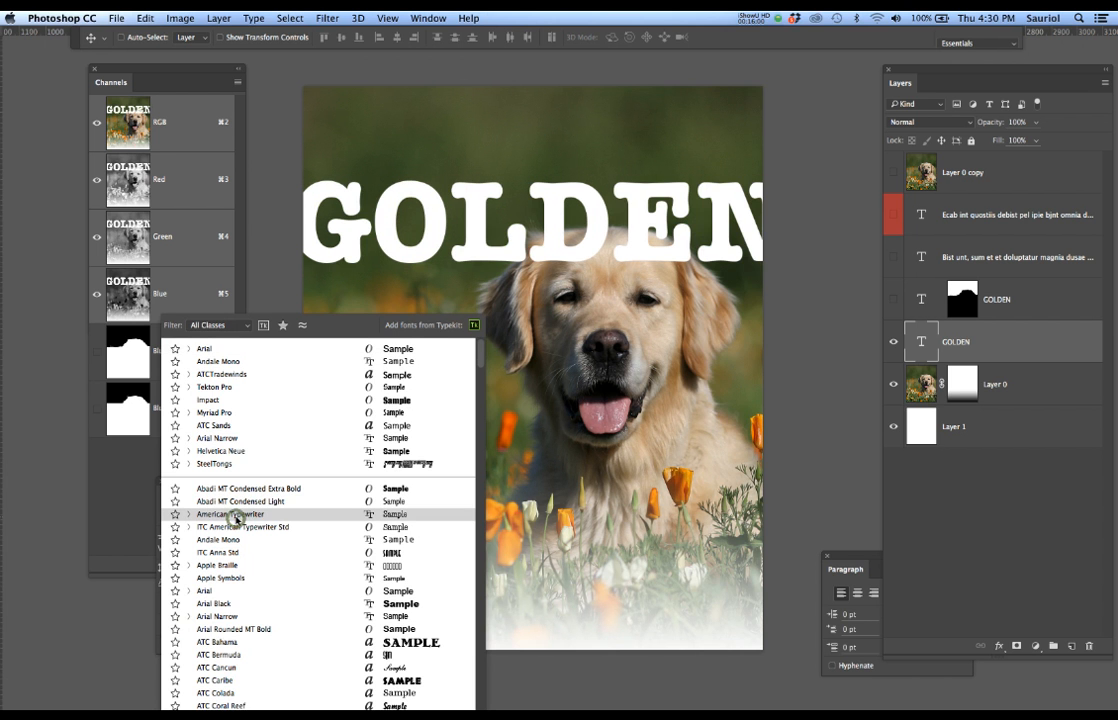
pyautogui.click(235, 606)
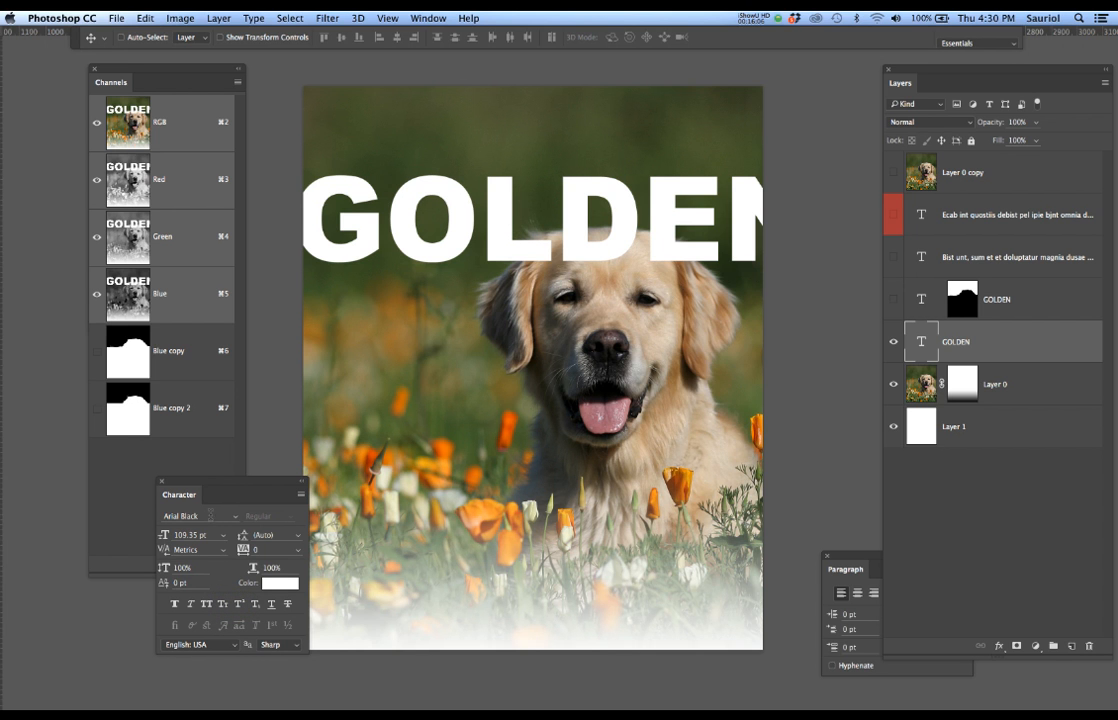
pyautogui.press('super+t')
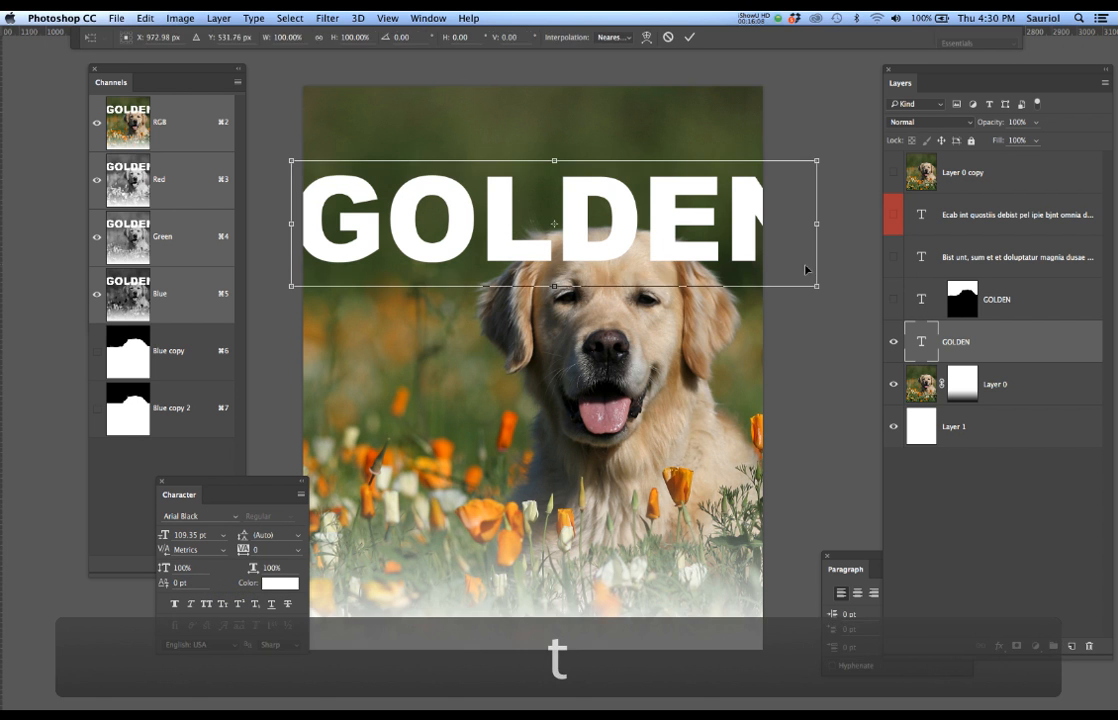
pyautogui.moveTo(814, 226); pyautogui.dragTo(775, 225)
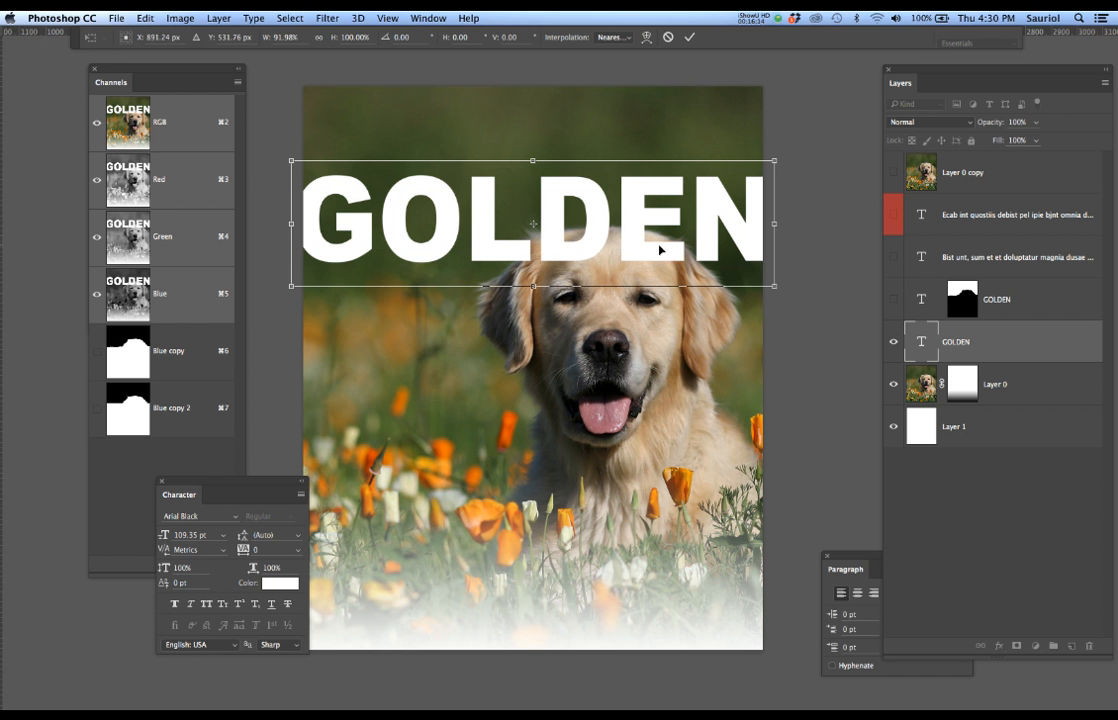
pyautogui.press('Return')
pyautogui.scroll(2, 602, 299)
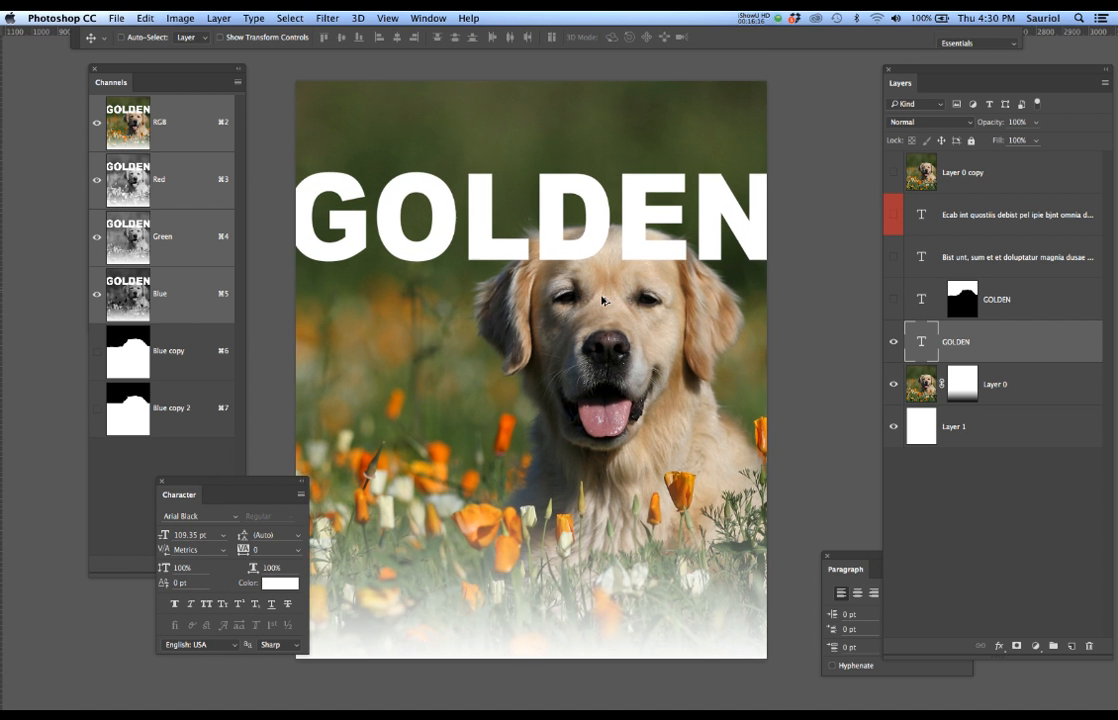
# - Load the Blue copy 2 channel as a selection and add a mask that hides the GOLDEN text inside it, after rearranging the Channels and Character panels
pyautogui.moveTo(196, 68); pyautogui.dragTo(149, 68)
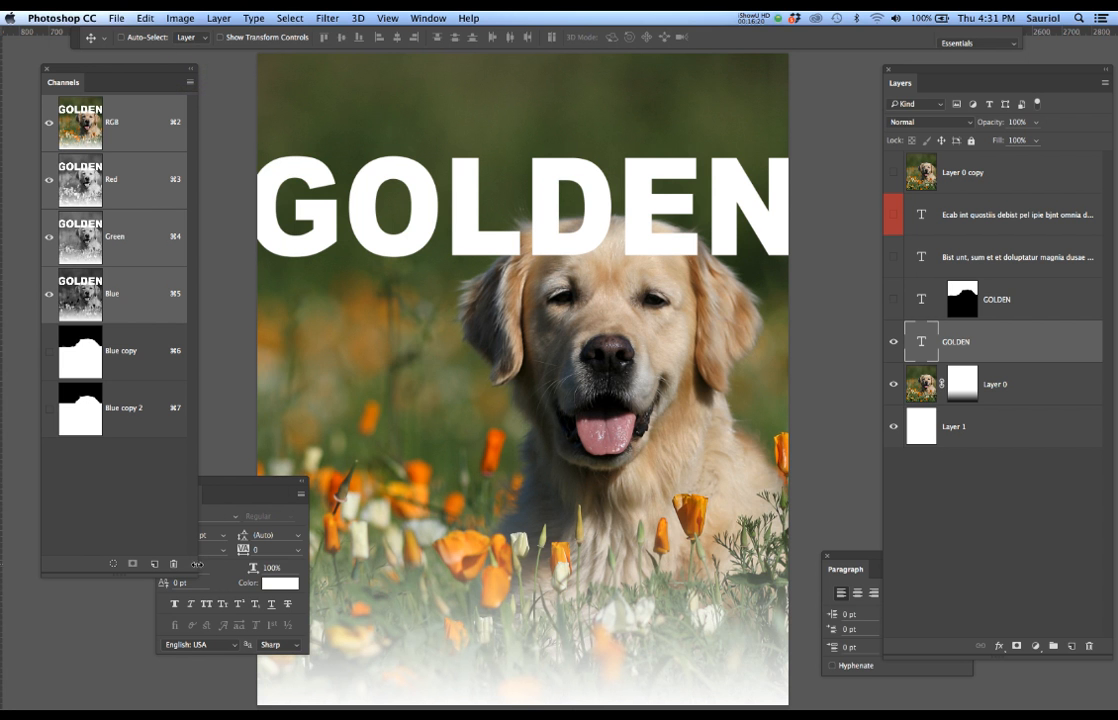
pyautogui.moveTo(193, 575); pyautogui.dragTo(110, 512)
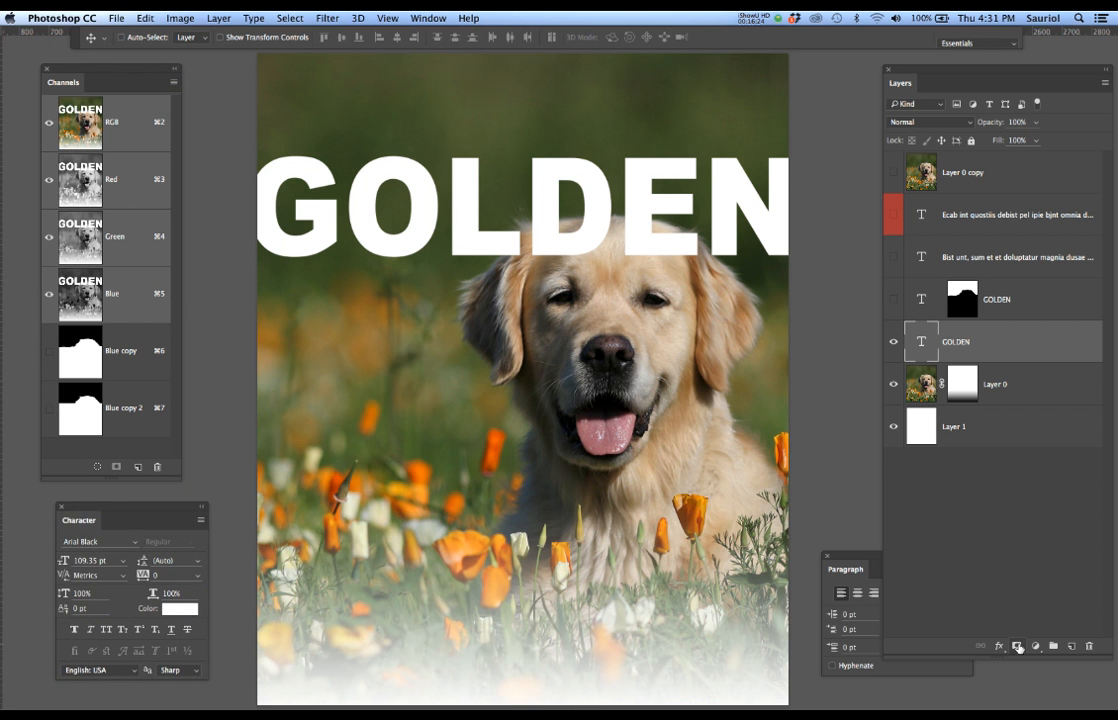
pyautogui.keyDown('super'); pyautogui.click(86, 416); pyautogui.keyUp('super')
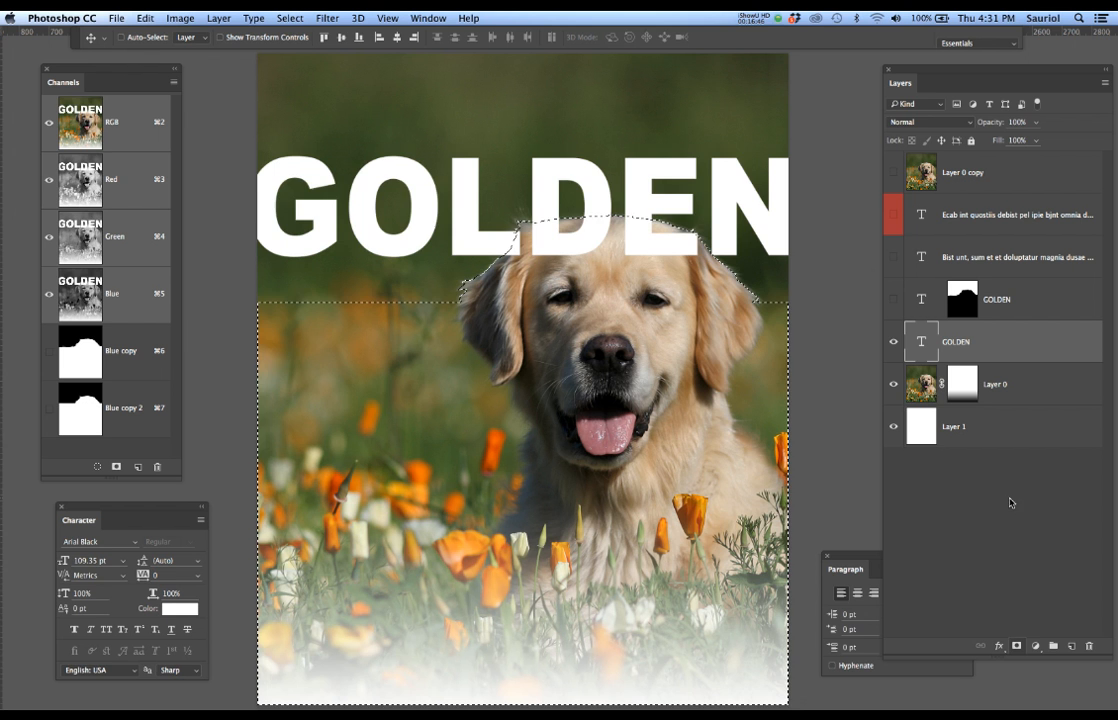
pyautogui.click(895, 340)
pyautogui.click(895, 340)
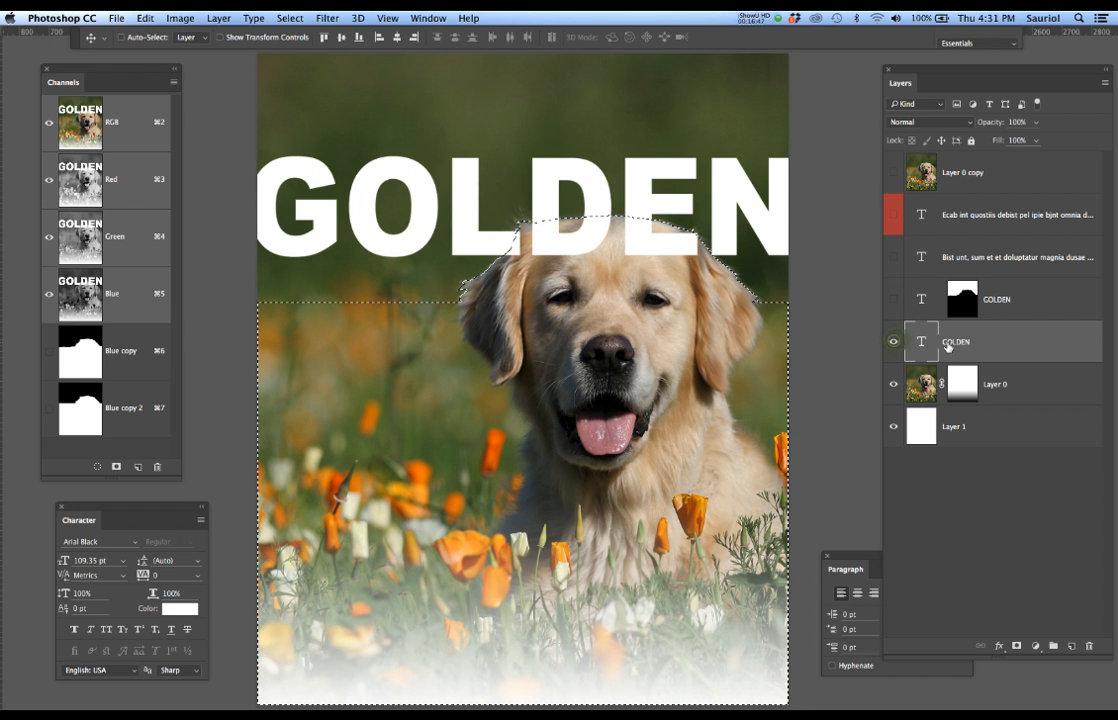
pyautogui.click(1017, 648)
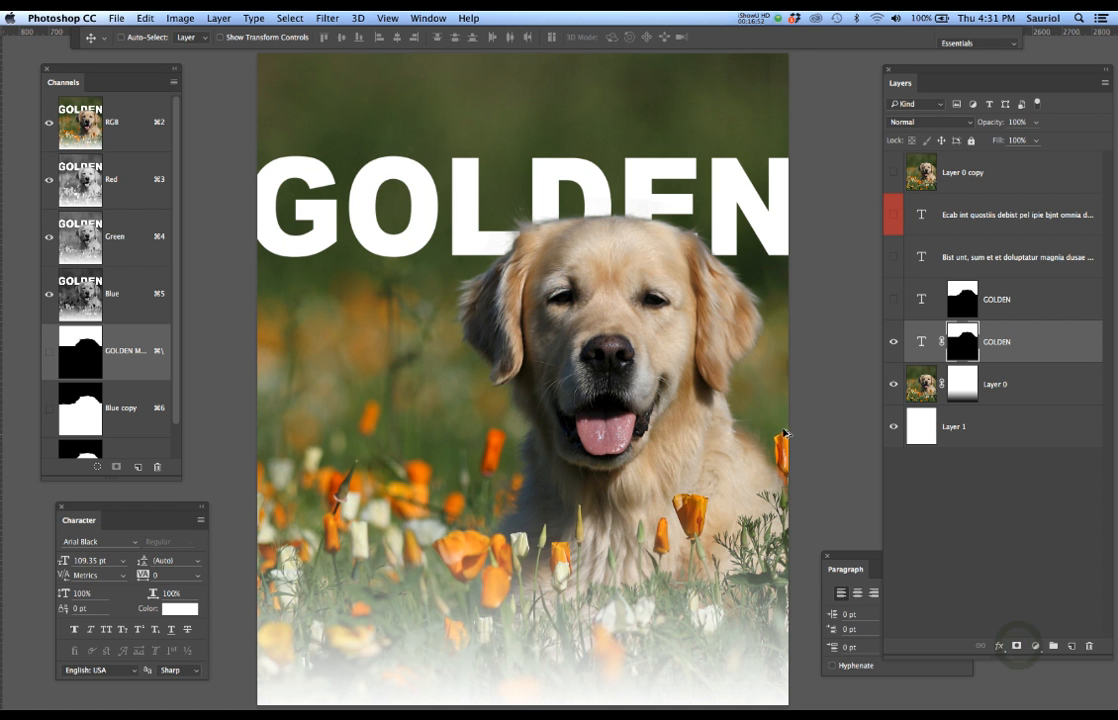
# - Unlink the GOLDEN text from its layer mask and move only the text slightly up behind the dog's head
pyautogui.scroll(4, 697, 253)
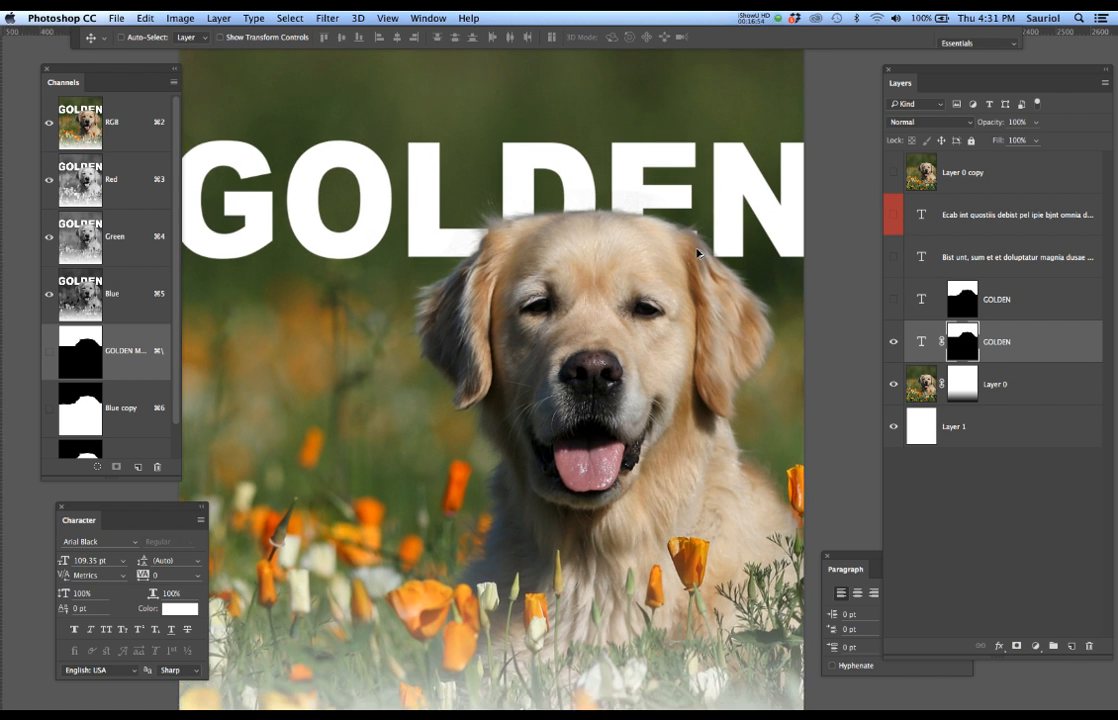
pyautogui.scroll(3, 698, 235)
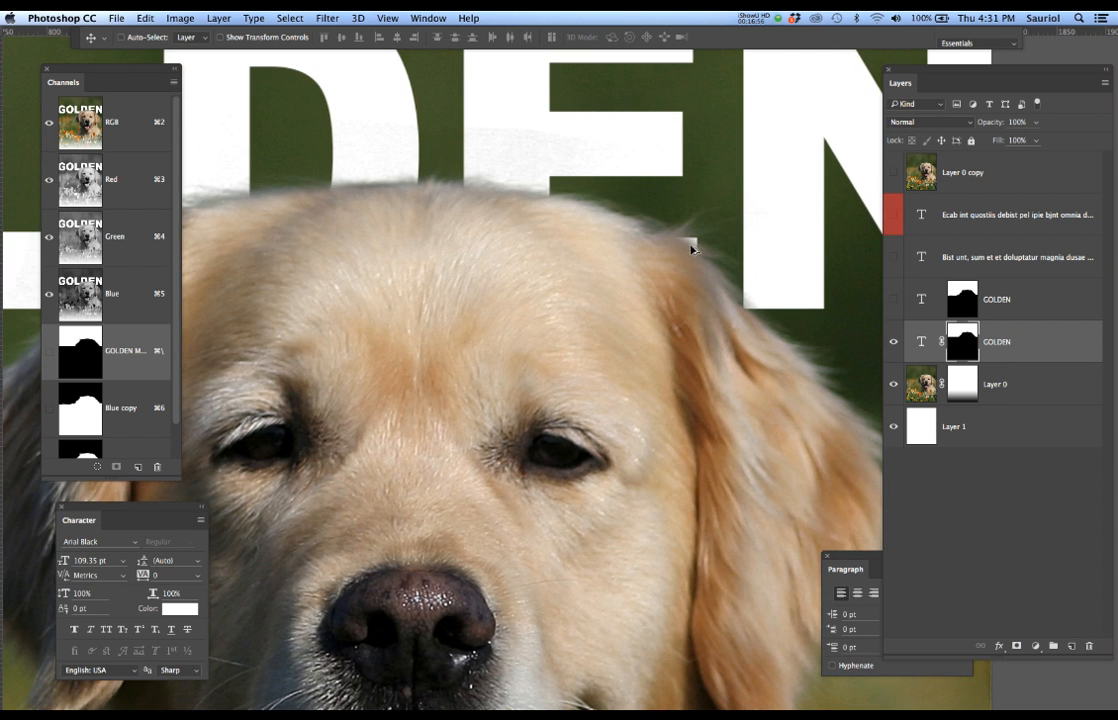
pyautogui.press('super+0')
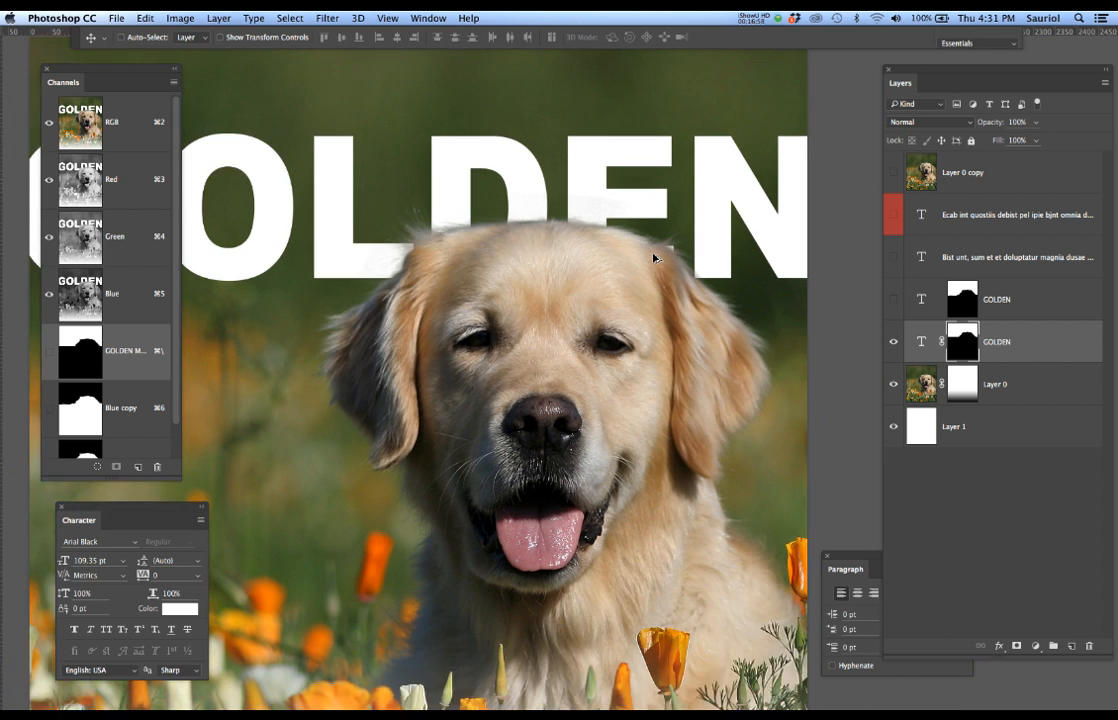
pyautogui.moveTo(137, 71); pyautogui.dragTo(102, 60)
pyautogui.moveTo(502, 303); pyautogui.dragTo(555, 309)
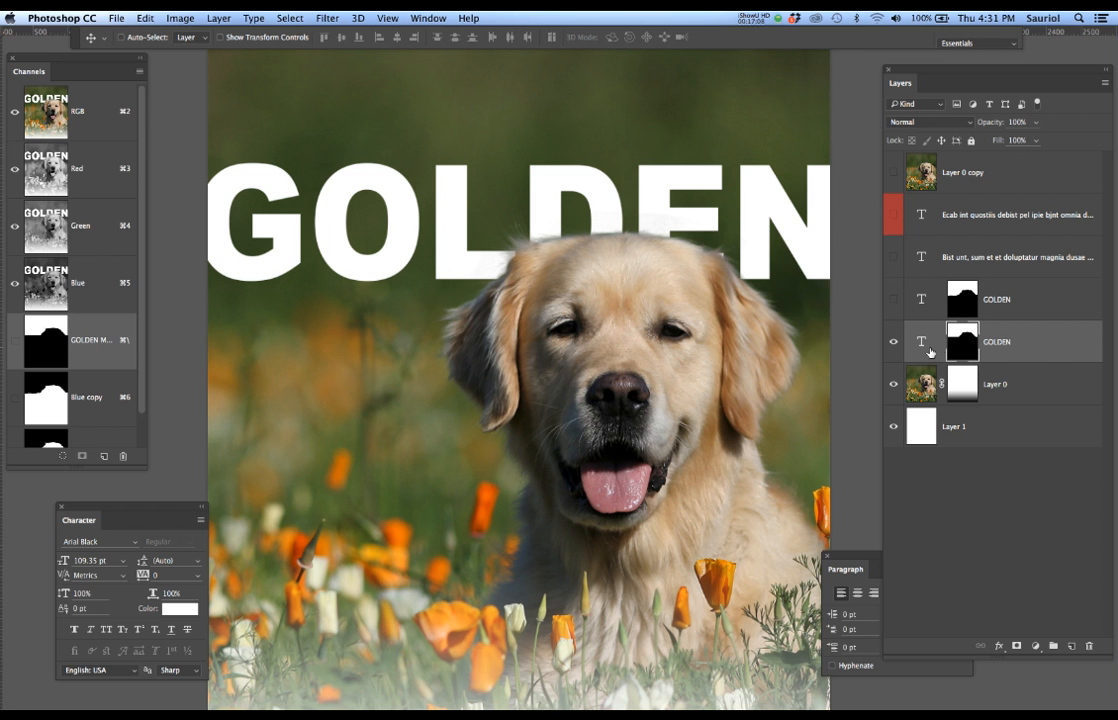
pyautogui.click(920, 342)
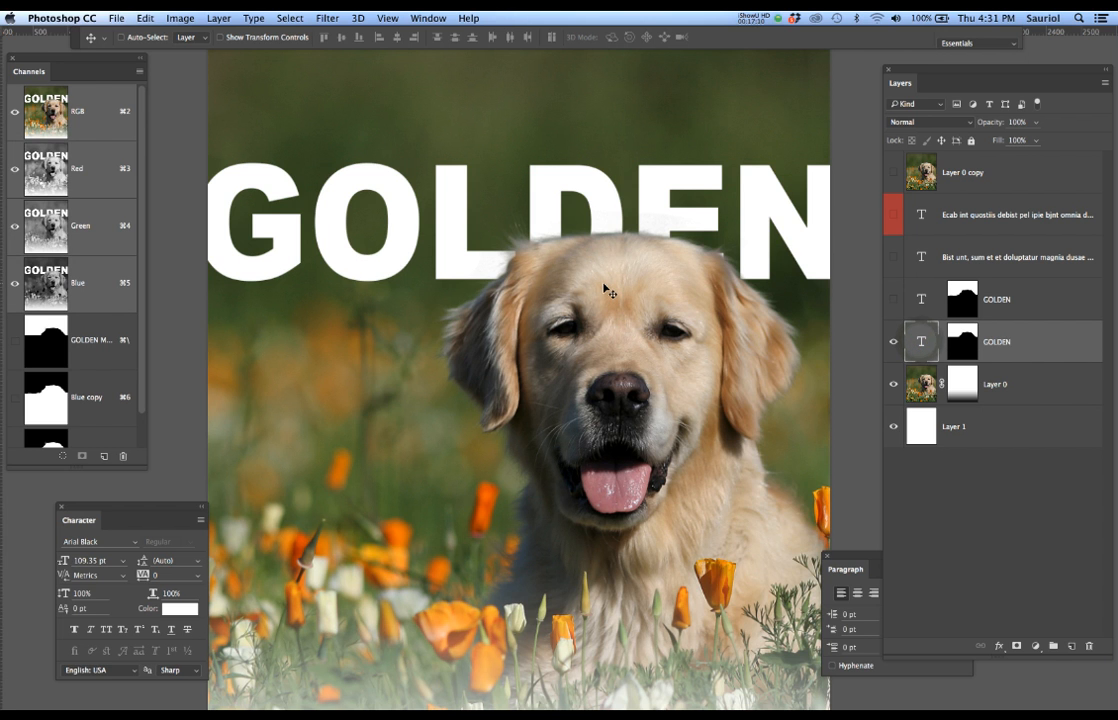
pyautogui.press('v')
pyautogui.moveTo(605, 203); pyautogui.dragTo(601, 187)
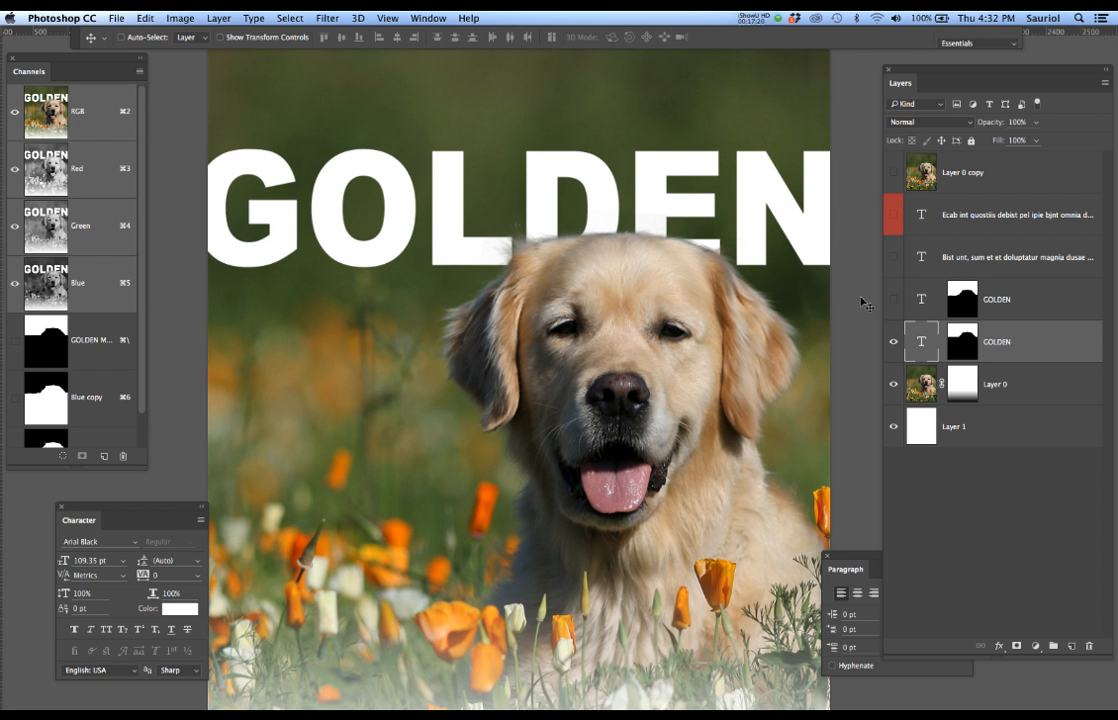
# - Show the text layer starting with "Bist unt" and lower the GOLDEN text layer's opacity to 24%
pyautogui.click(1036, 122)
pyautogui.moveTo(1036, 141); pyautogui.dragTo(997, 144)
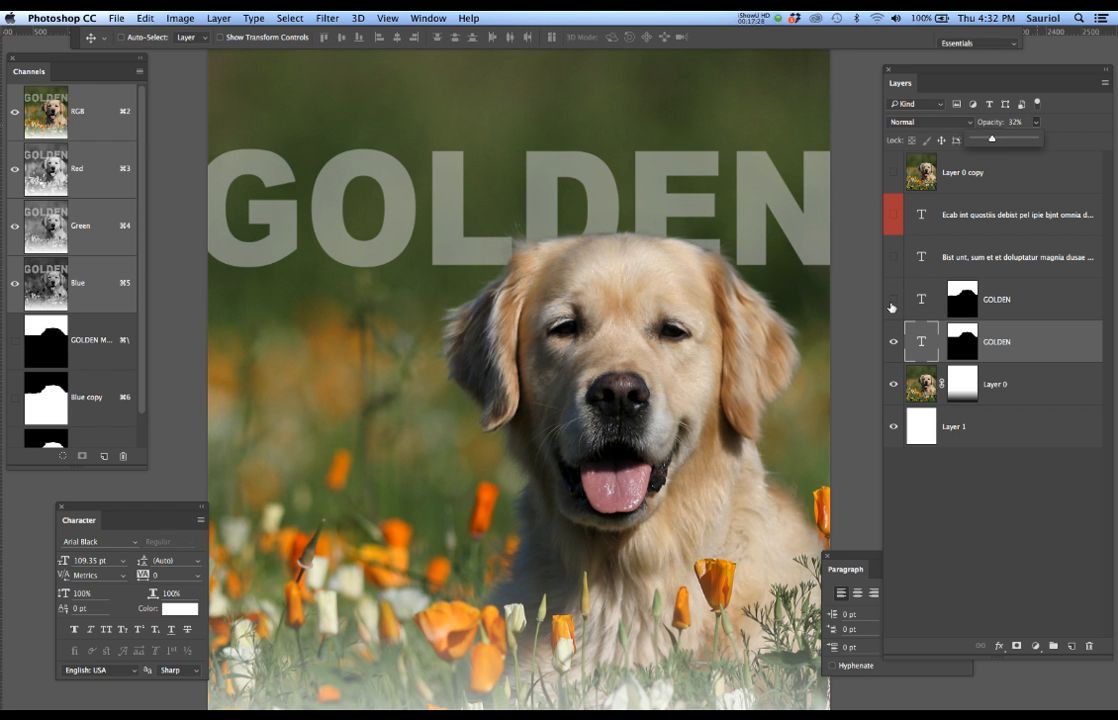
pyautogui.click(893, 257)
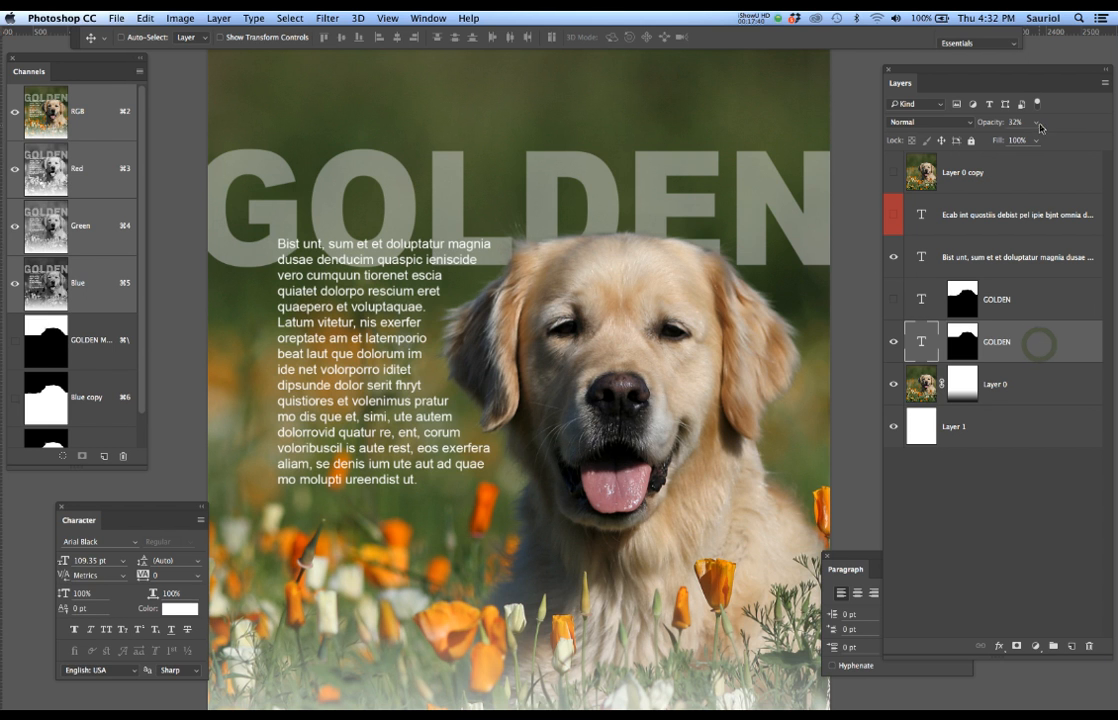
pyautogui.moveTo(1036, 122); pyautogui.dragTo(1010, 151)
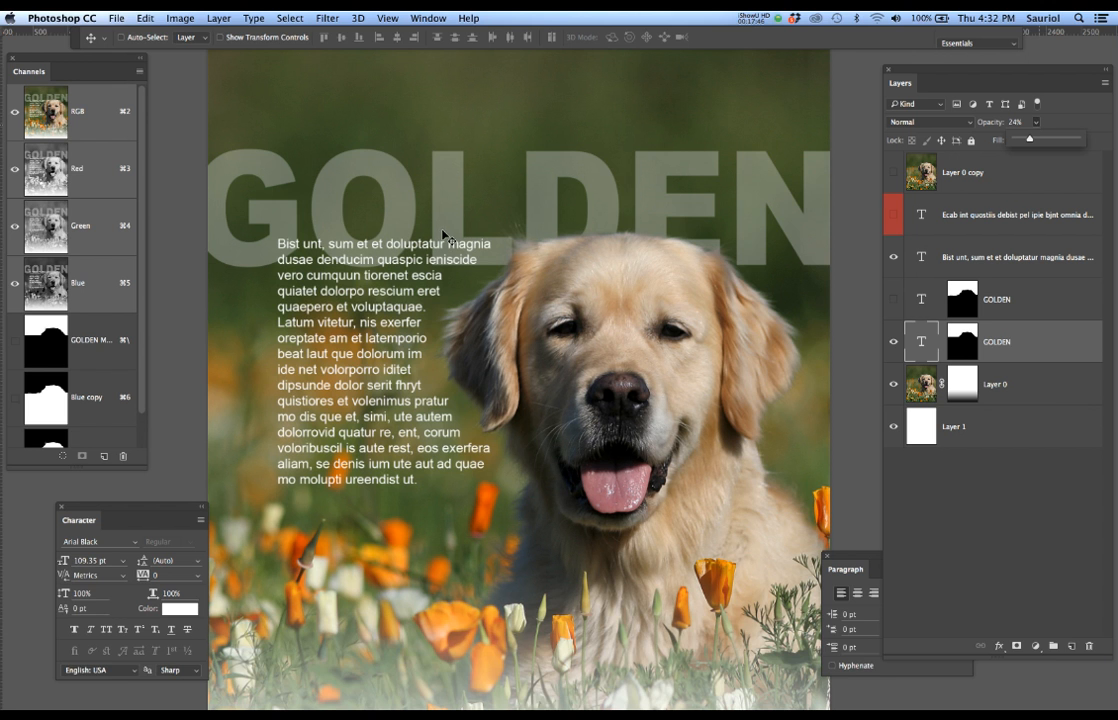
# - Set the first letter B of the "Bist unt" paragraph to 18 pt
pyautogui.press('t')
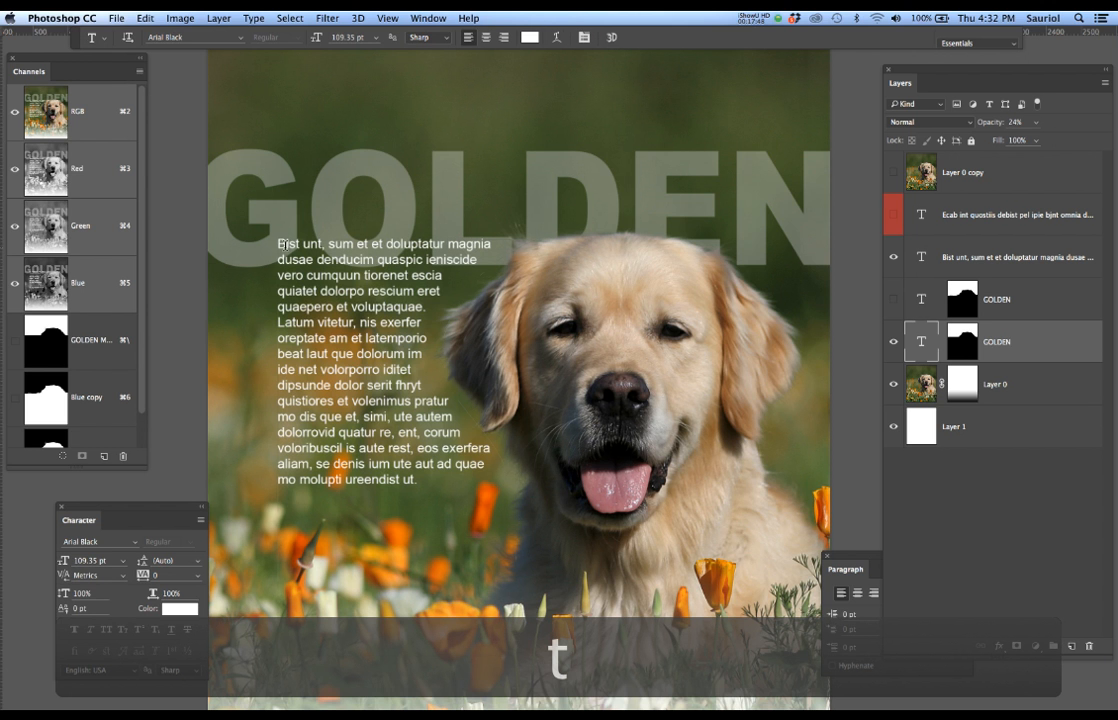
pyautogui.click(283, 245)
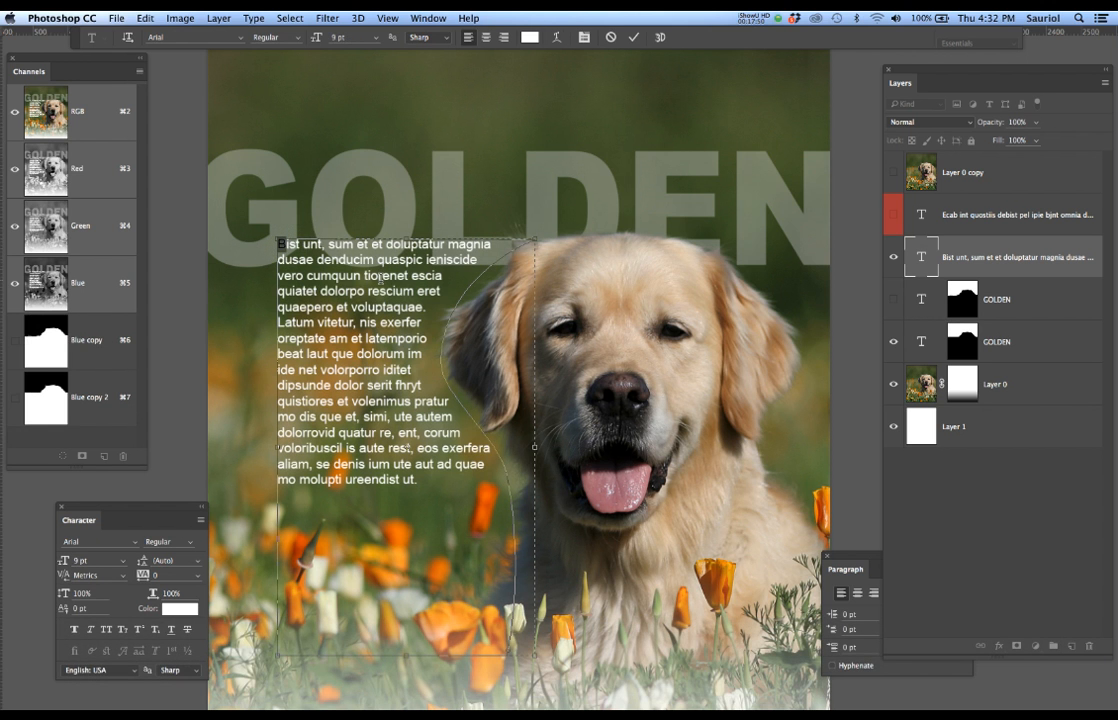
pyautogui.click(90, 560)
pyautogui.write('18')
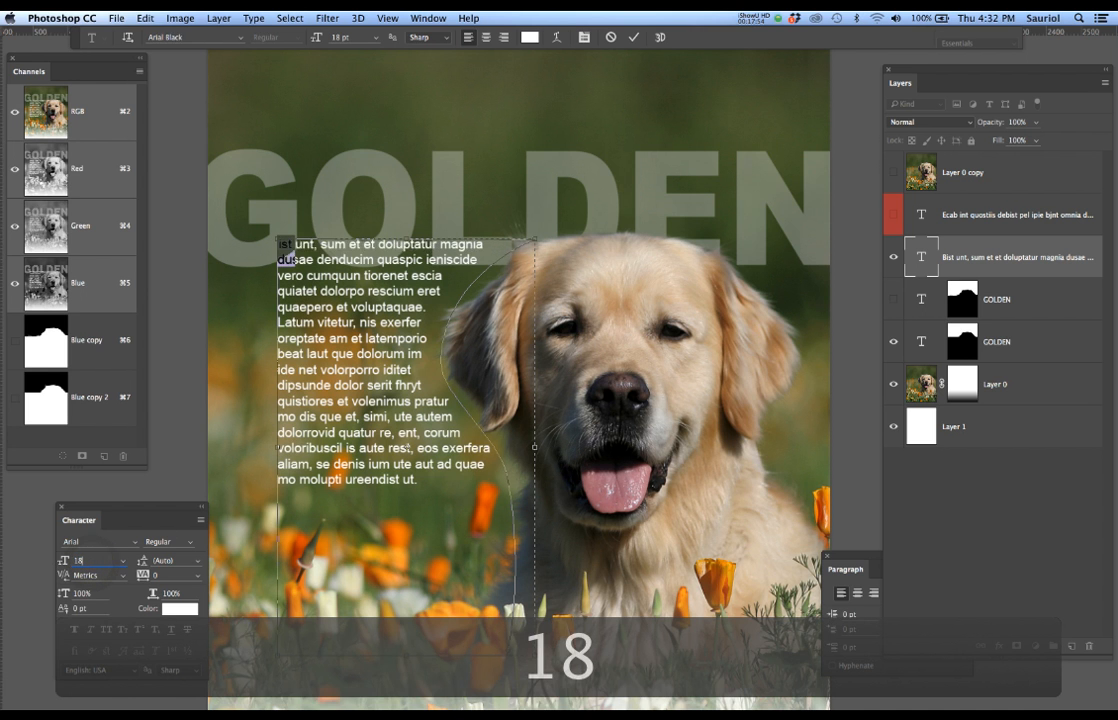
pyautogui.press('Return')
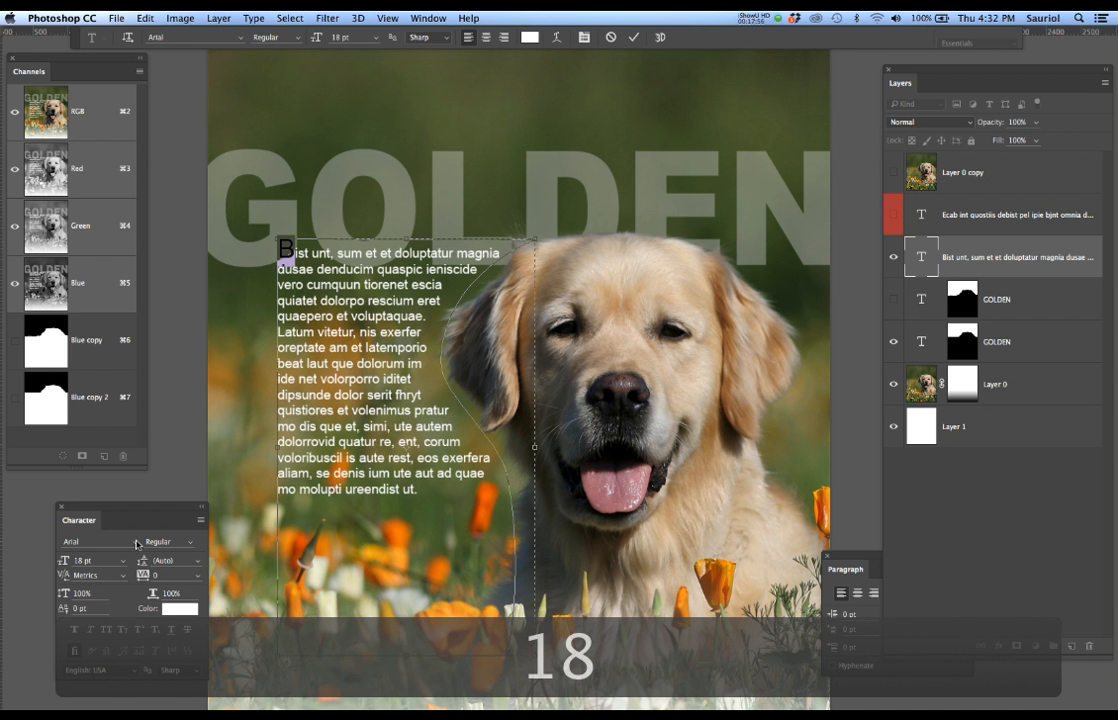
# - Color the paragraph's initial B orange by sampling the large poppy below the text
pyautogui.click(182, 608)
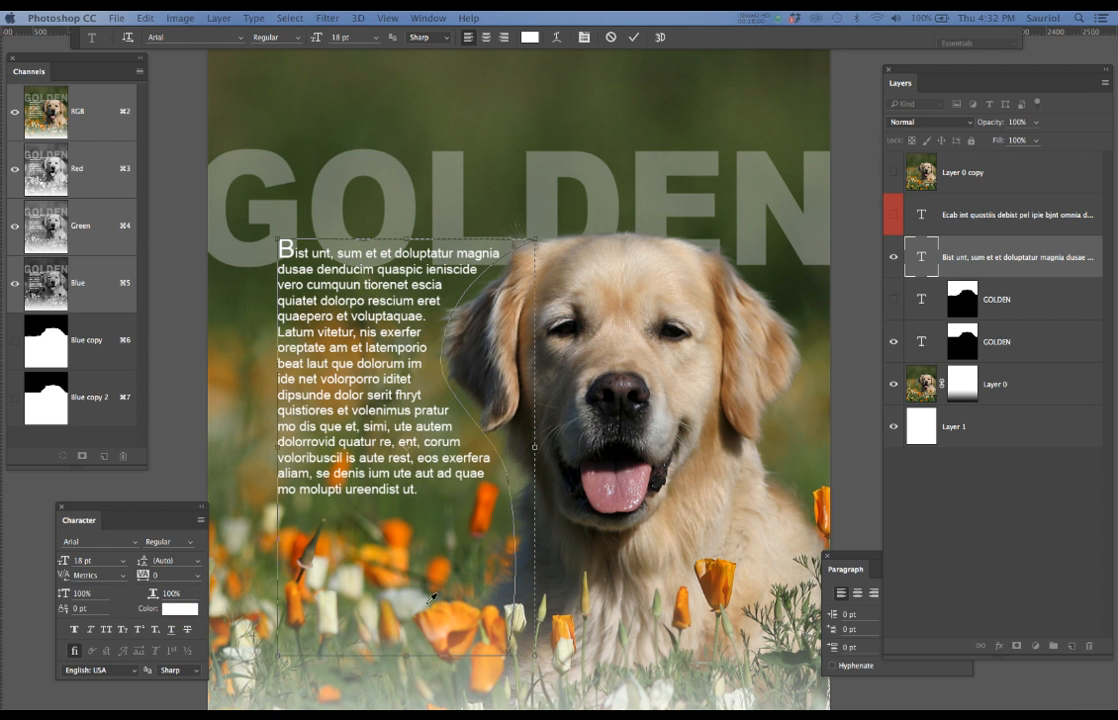
pyautogui.click(303, 556)
pyautogui.click(458, 619)
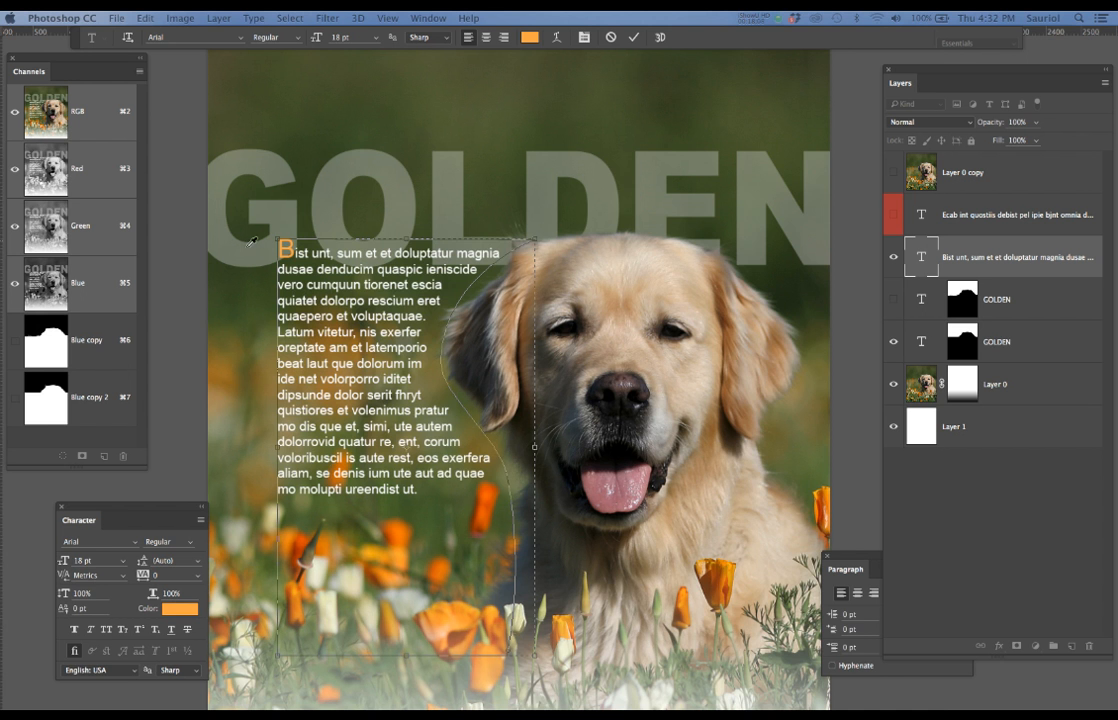
pyautogui.scroll(4, 274, 245)
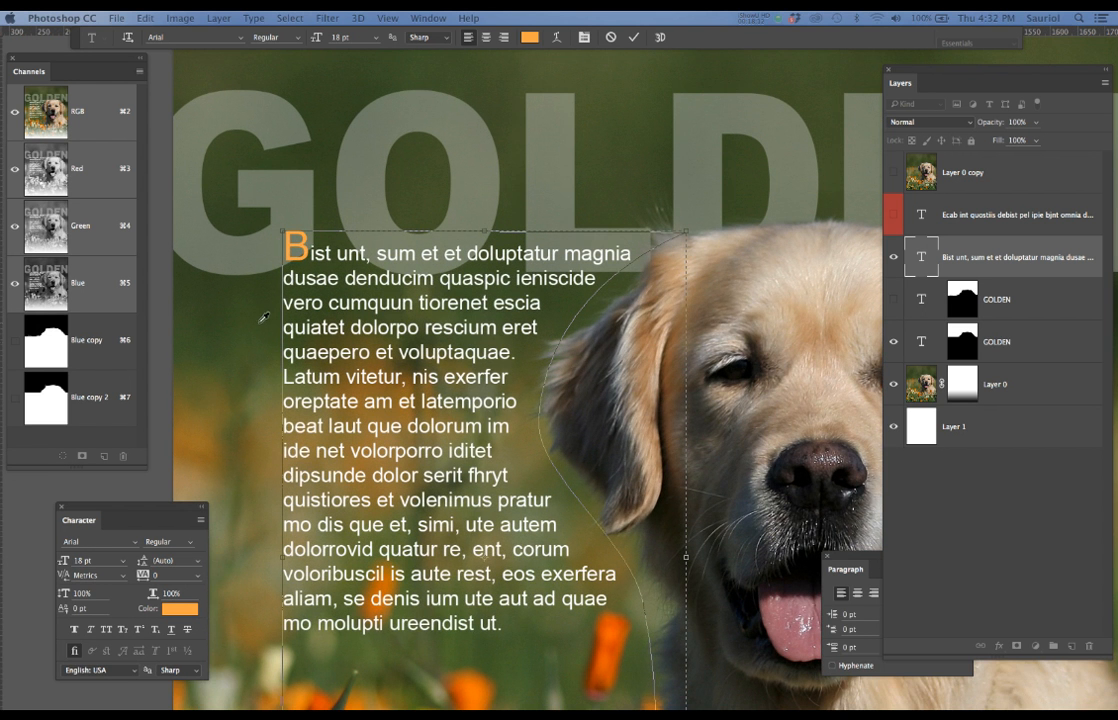
pyautogui.scroll(4, 265, 318)
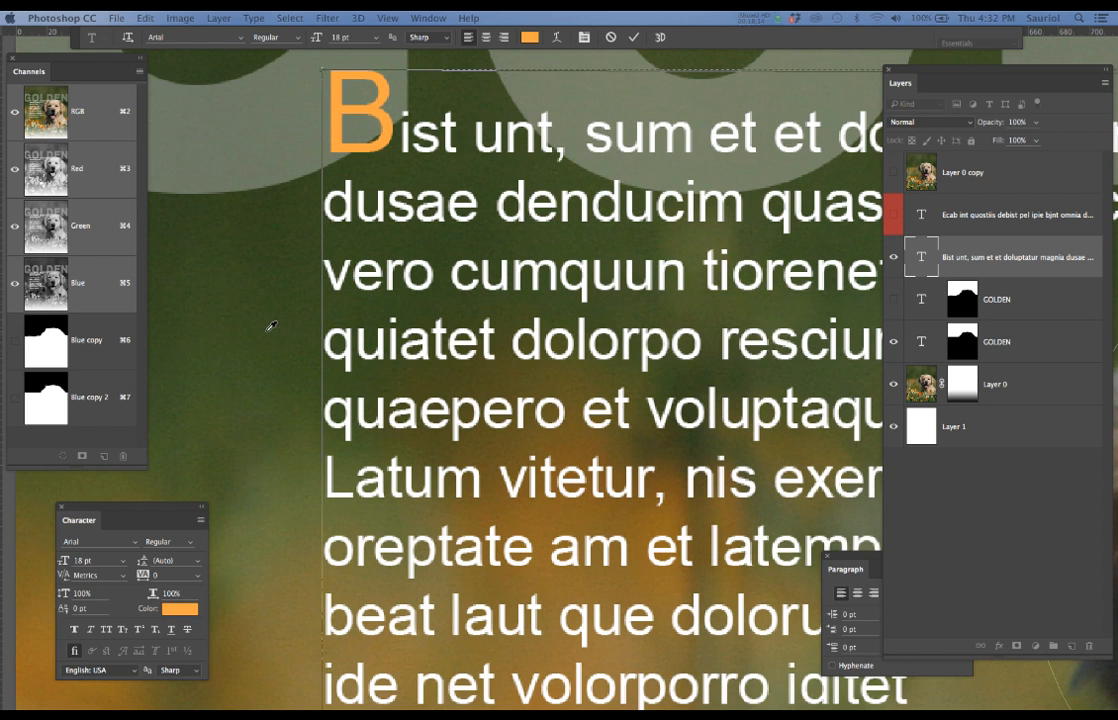
pyautogui.scroll(3, 271, 326)
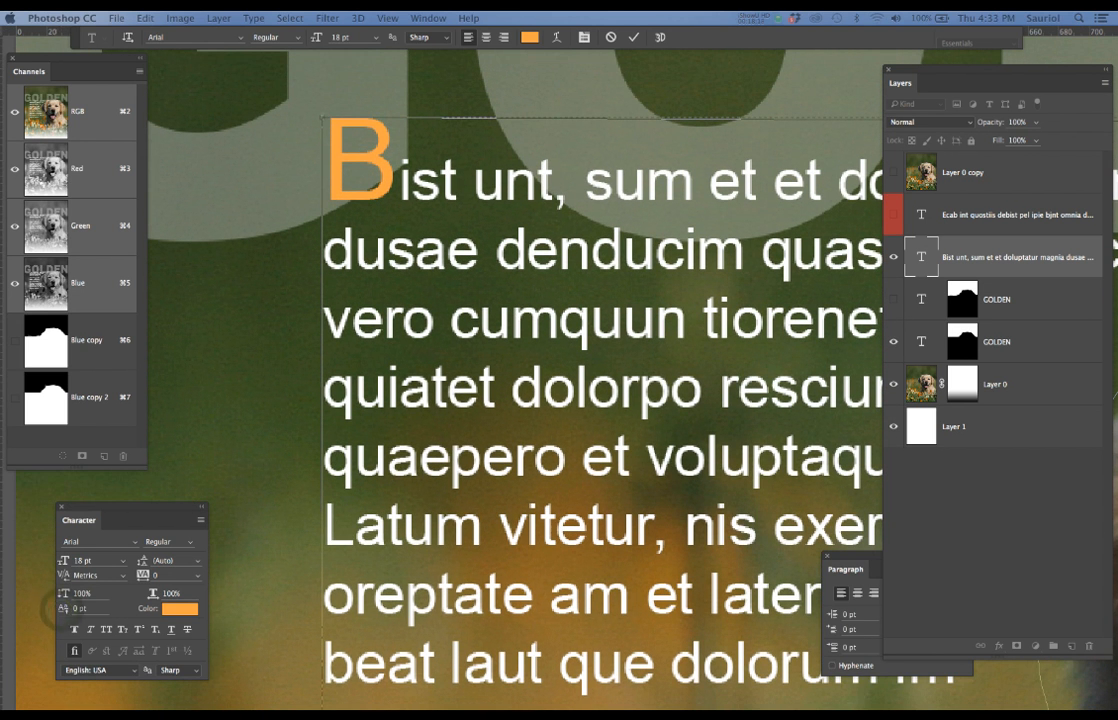
pyautogui.press('Return')
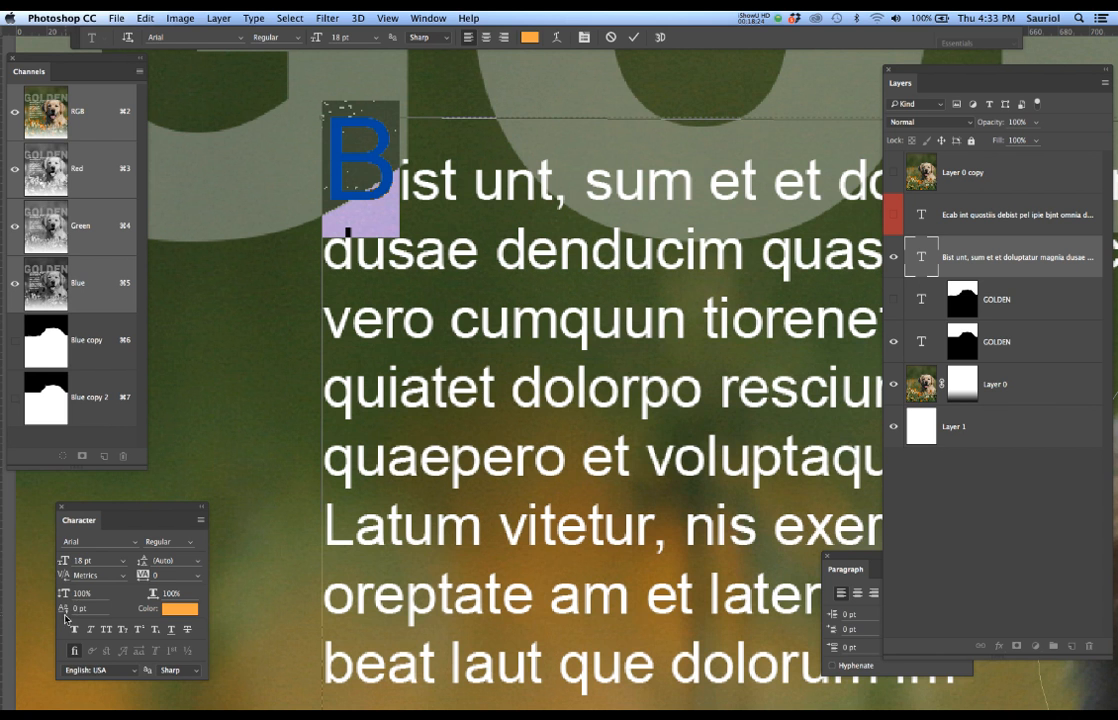
# - Lower the initial B with a baseline shift of -3 pt and commit the text edit
pyautogui.moveTo(64, 612); pyautogui.dragTo(55, 611)
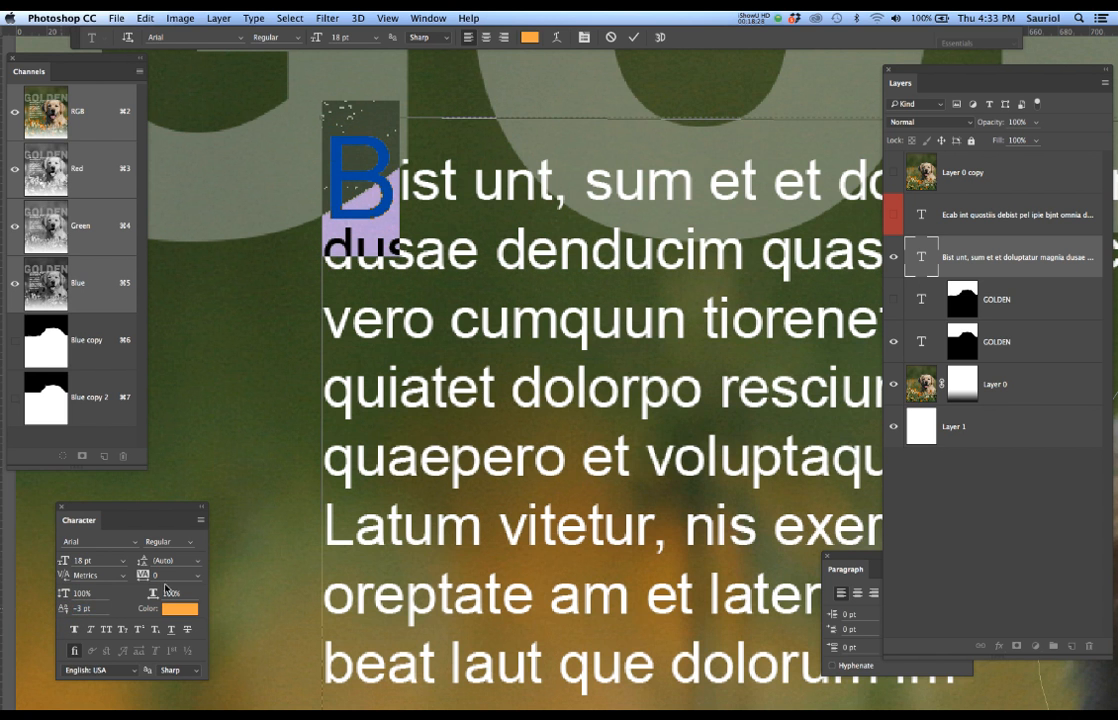
pyautogui.click(634, 38)
pyautogui.scroll(-5, 556, 274)
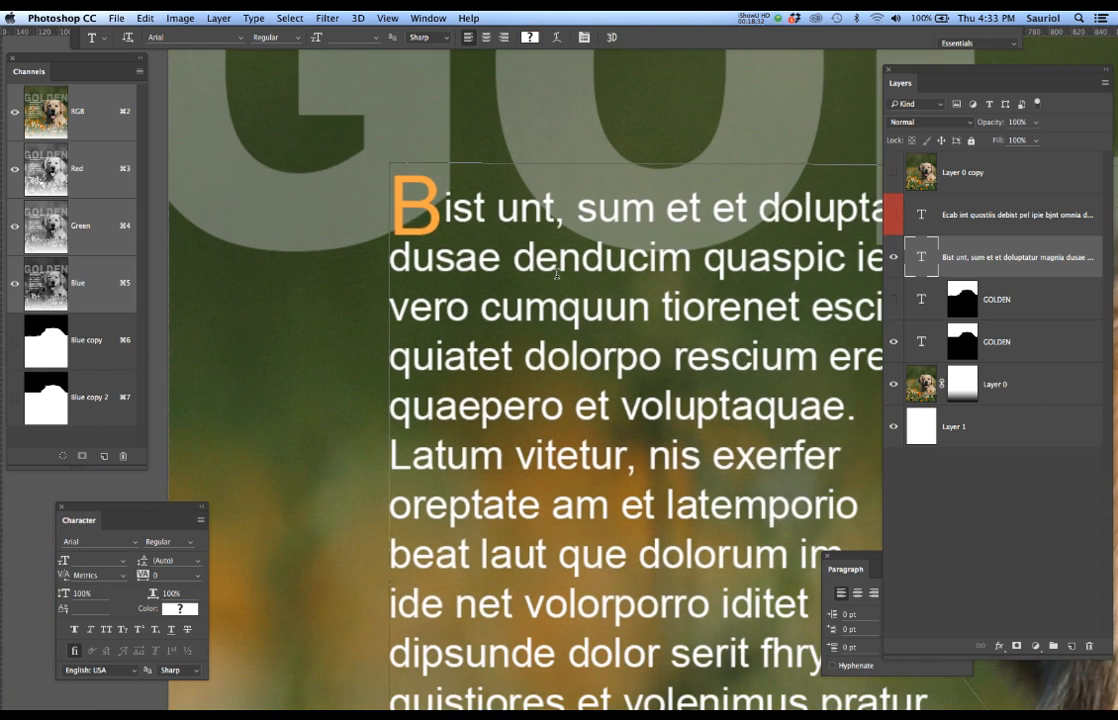
pyautogui.scroll(-3, 556, 274)
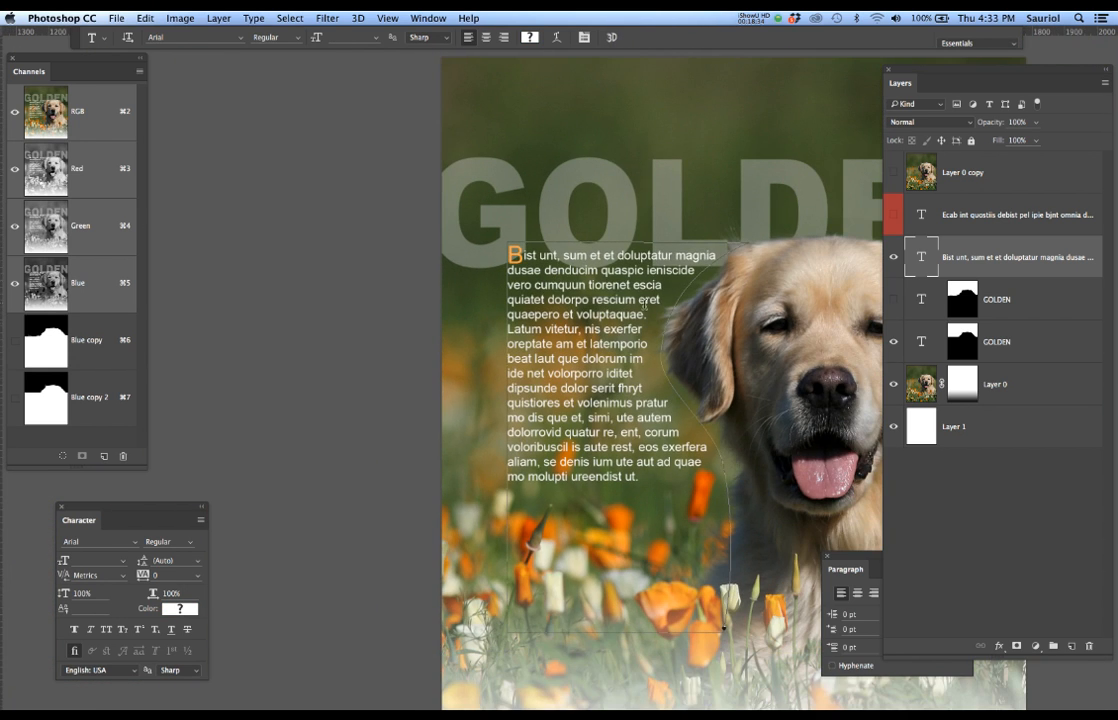
pyautogui.moveTo(686, 326); pyautogui.dragTo(534, 276)
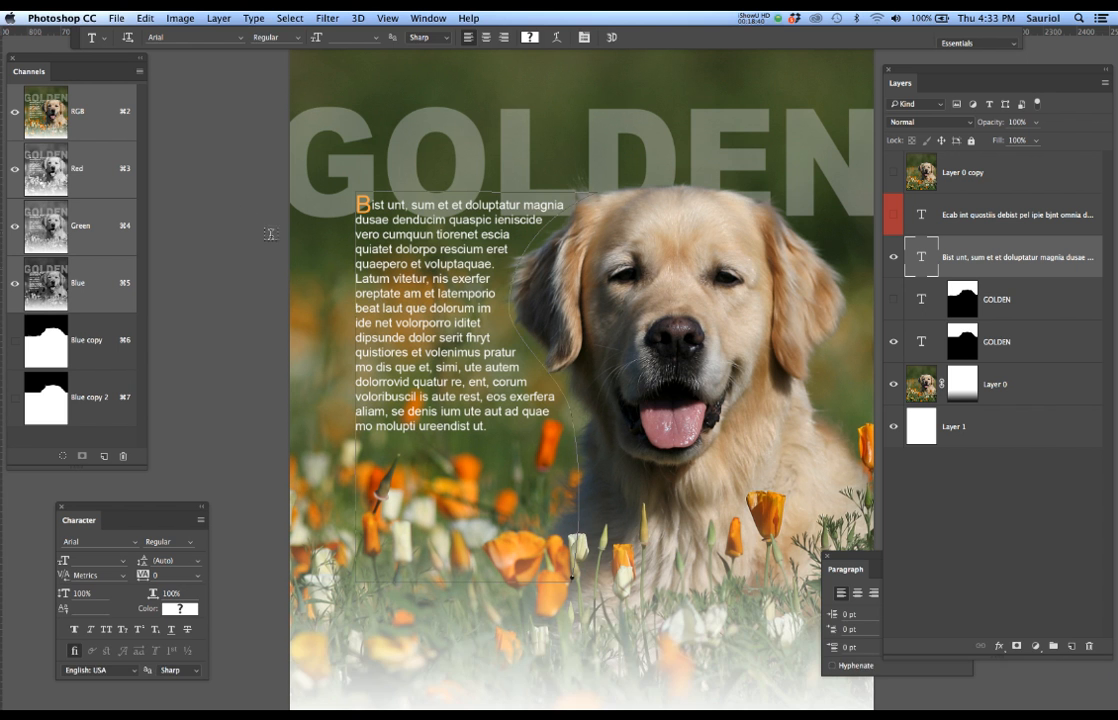
pyautogui.press('v')
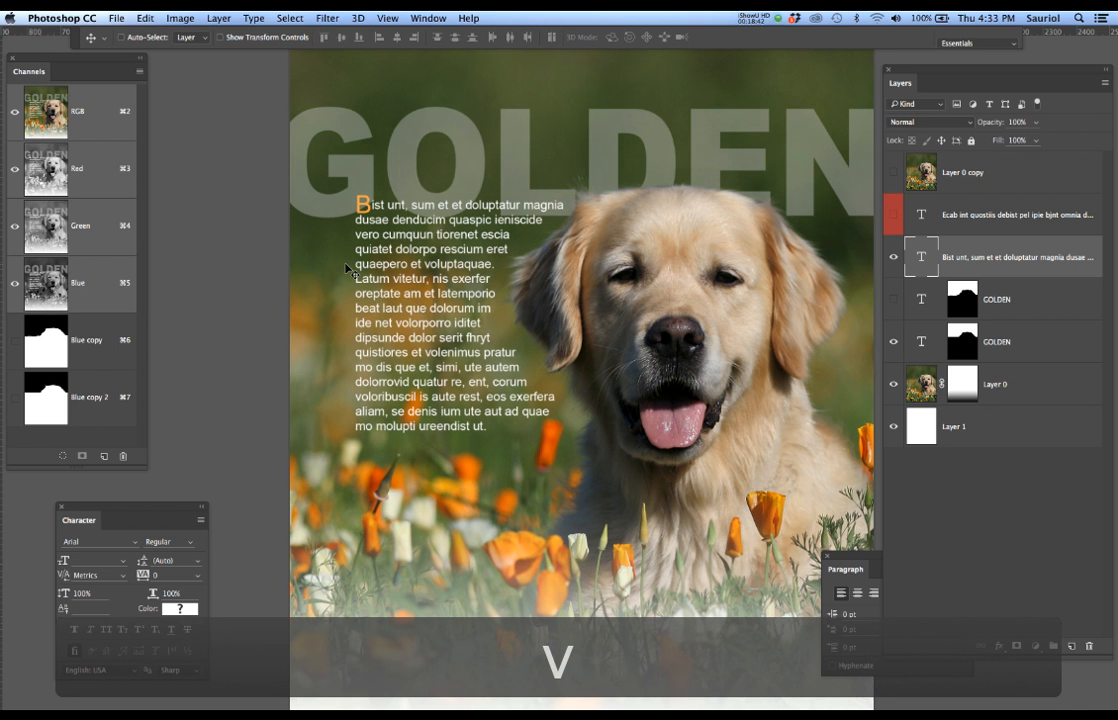
pyautogui.scroll(-3, 345, 268)
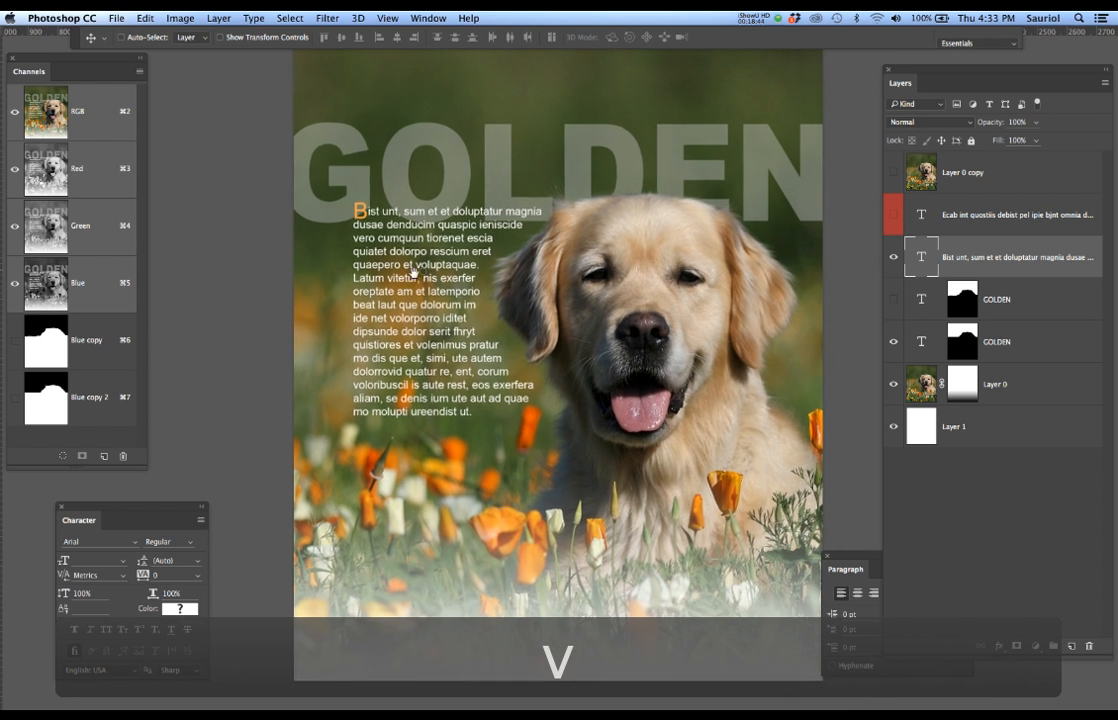
# - Select the visible GOLDEN text layer and link its layer mask to the text
pyautogui.moveTo(419, 270); pyautogui.dragTo(384, 279)
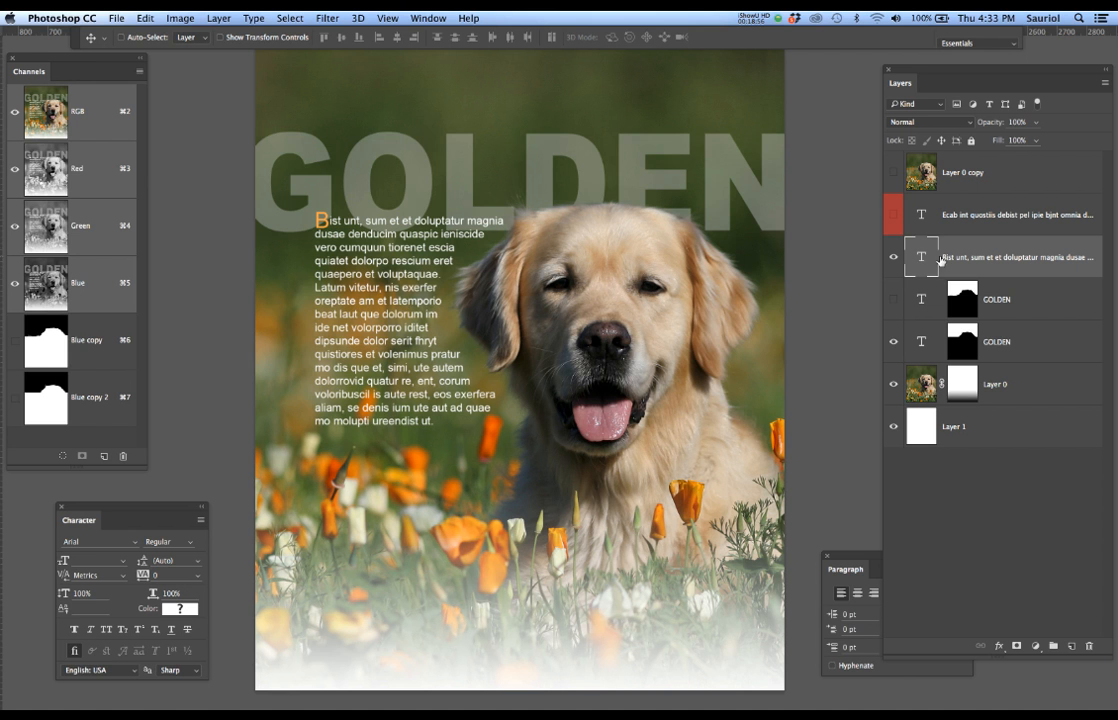
pyautogui.click(894, 342)
pyautogui.click(894, 342)
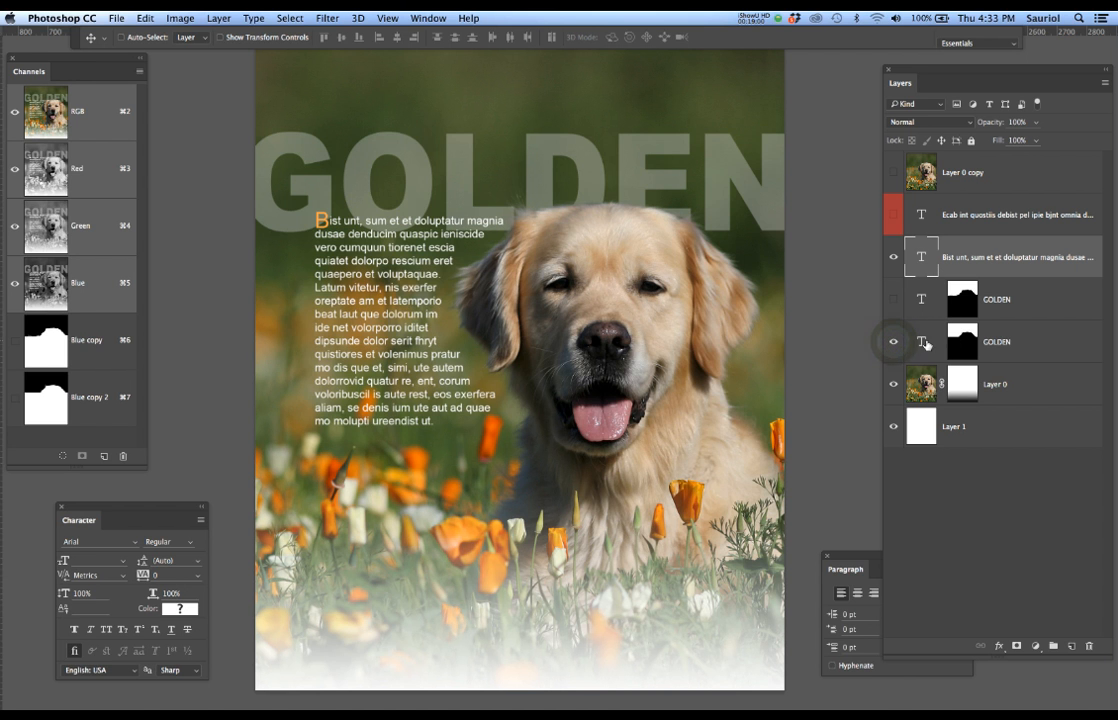
pyautogui.click(926, 344)
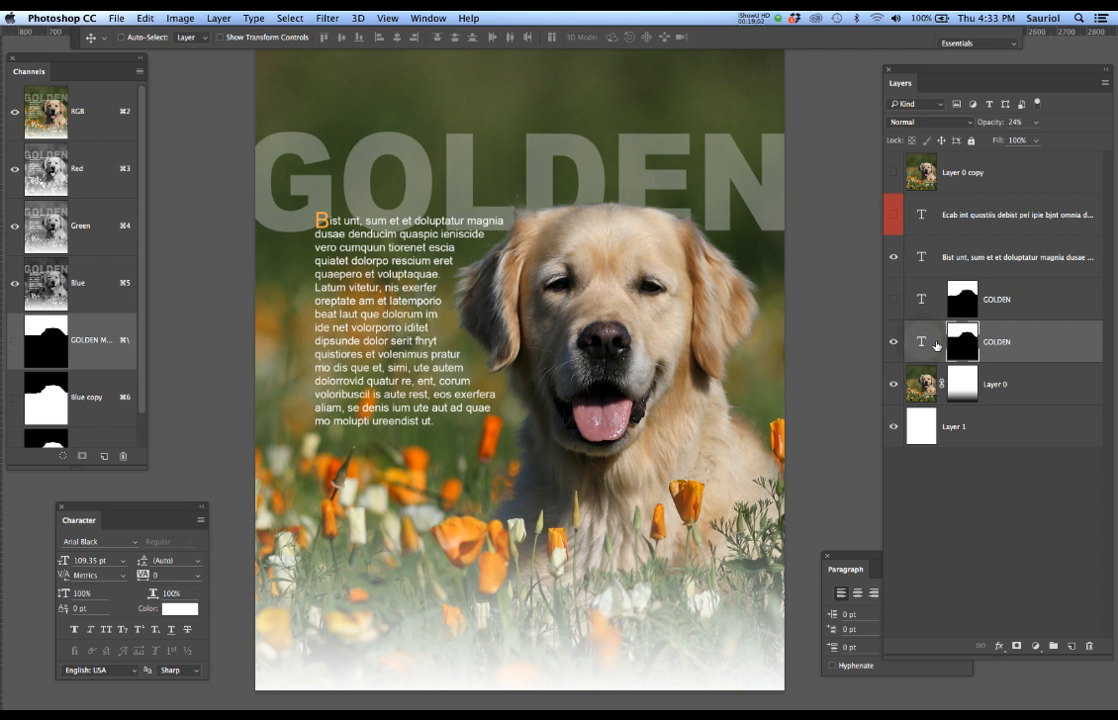
pyautogui.click(936, 343)
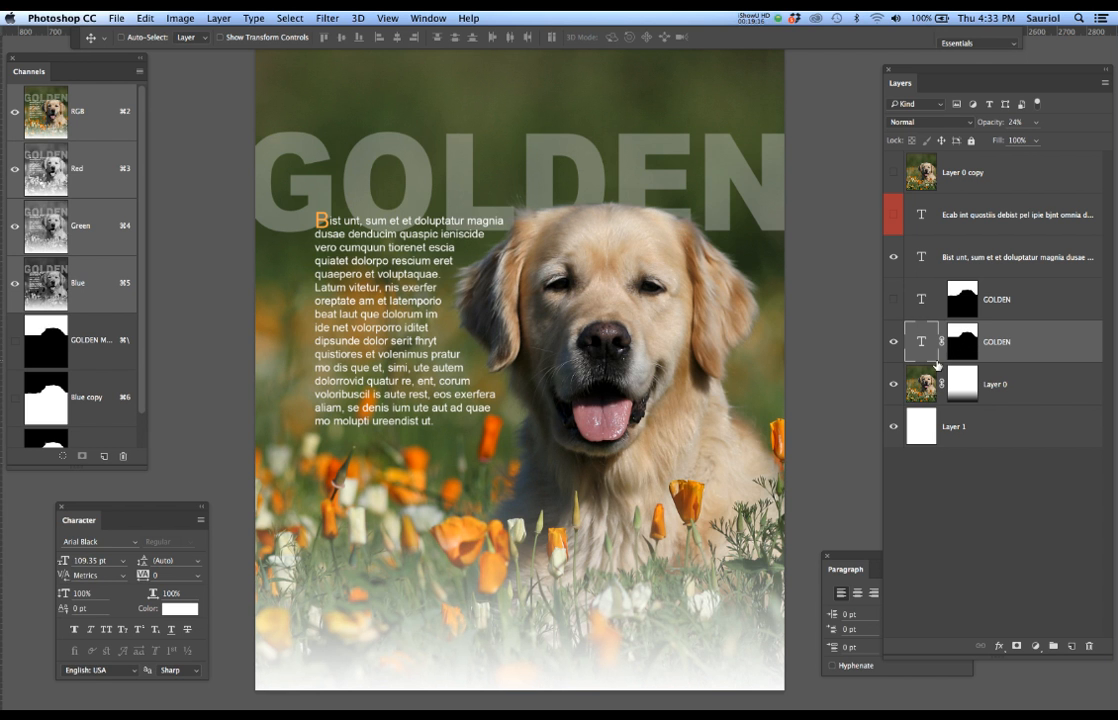
# - Try scaling the GOLDEN text together with its linked mask to about 83%, and undo the transform
pyautogui.press('super+t')
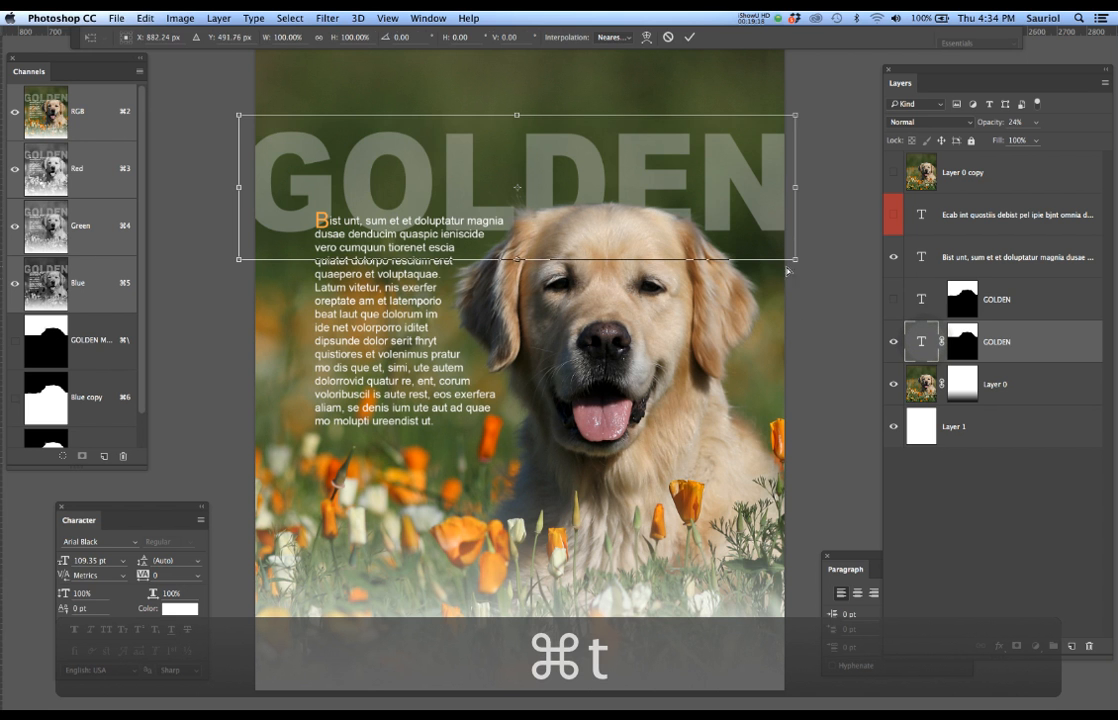
pyautogui.moveTo(797, 113); pyautogui.dragTo(710, 168)
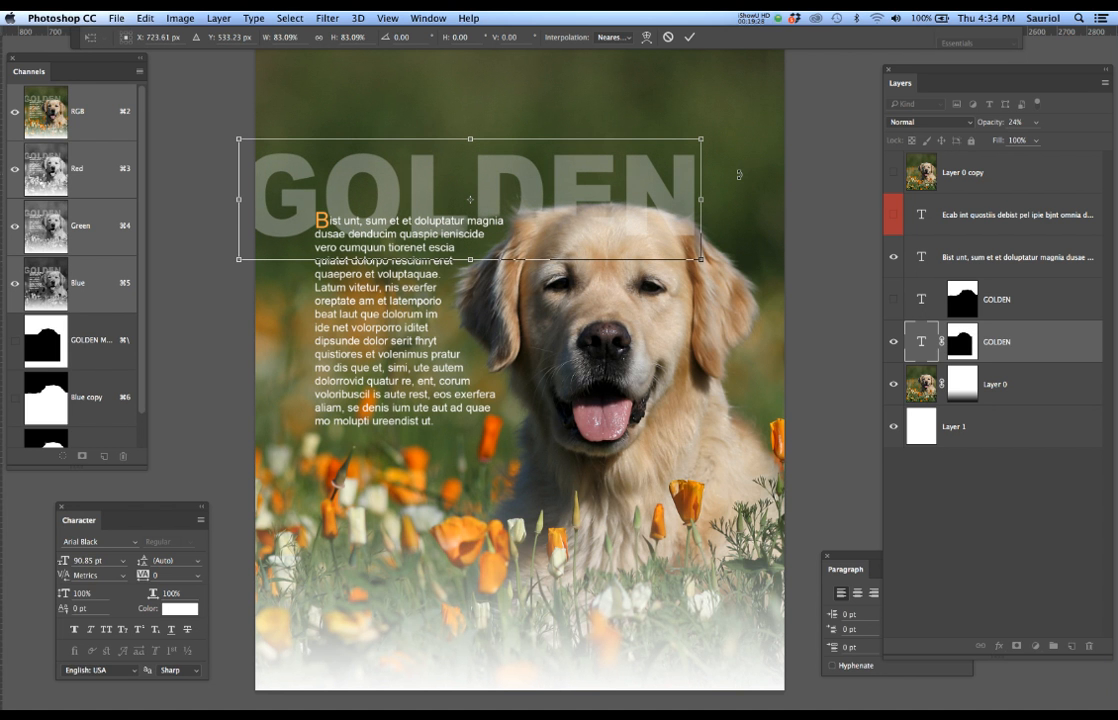
pyautogui.press('Return')
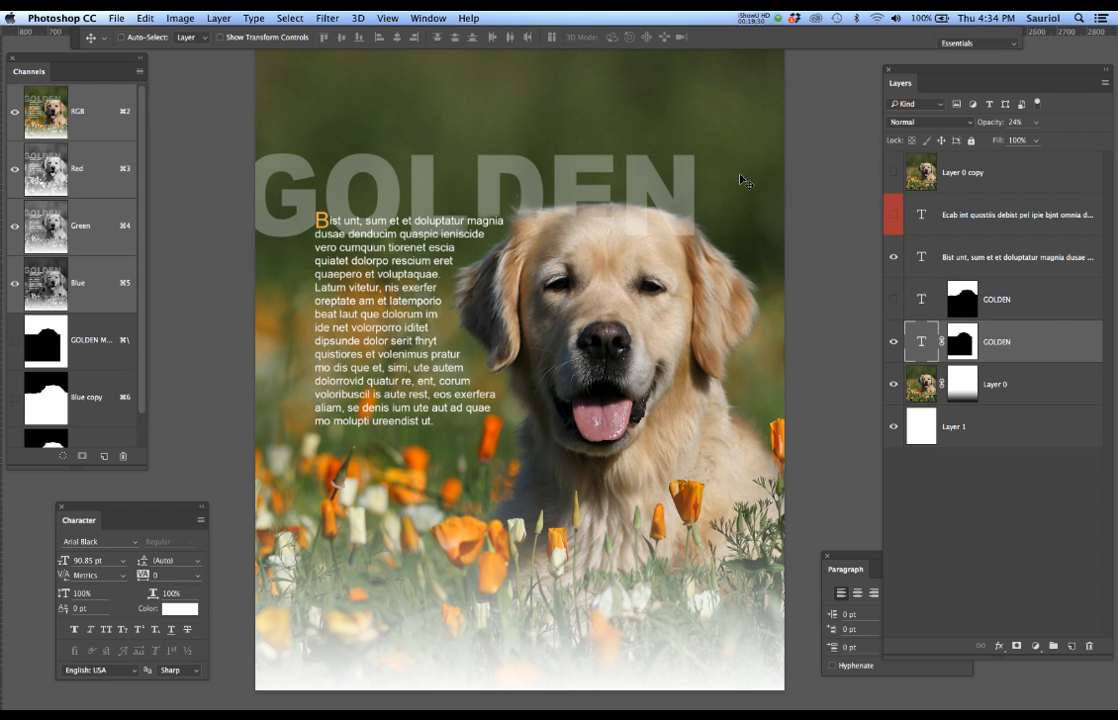
pyautogui.hotkey('ctrl', 'z')
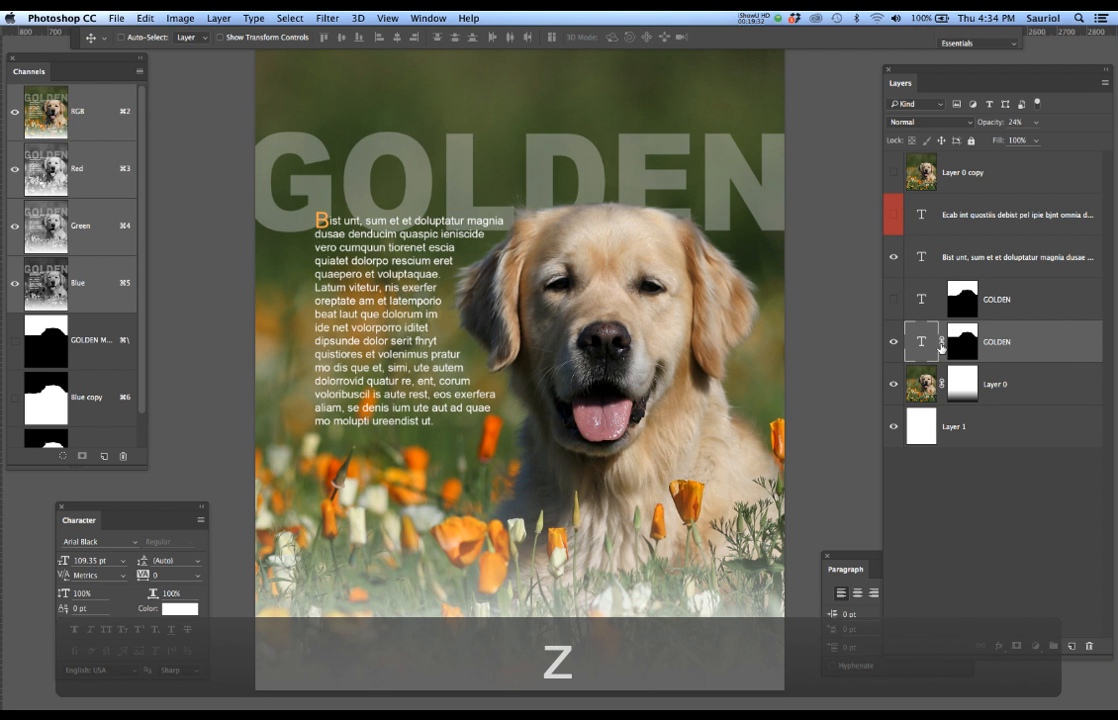
# - Unlink the GOLDEN text from its mask, try scaling the text alone slightly, and undo the transform
pyautogui.click(942, 343)
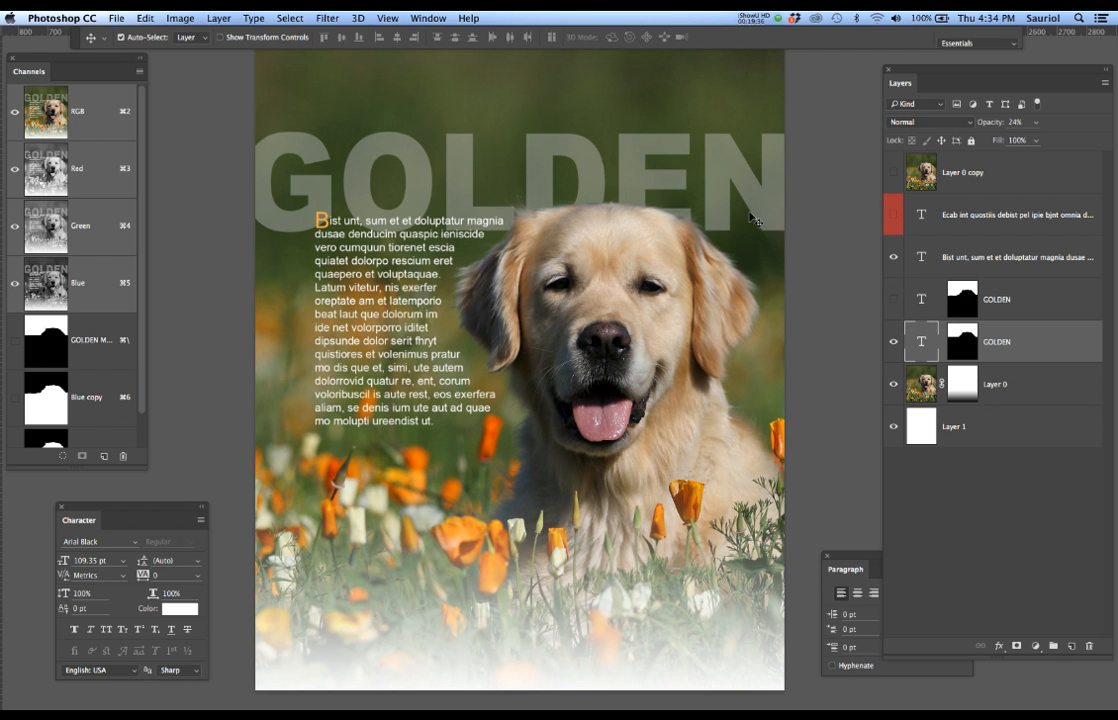
pyautogui.hotkey('ctrl', 't')
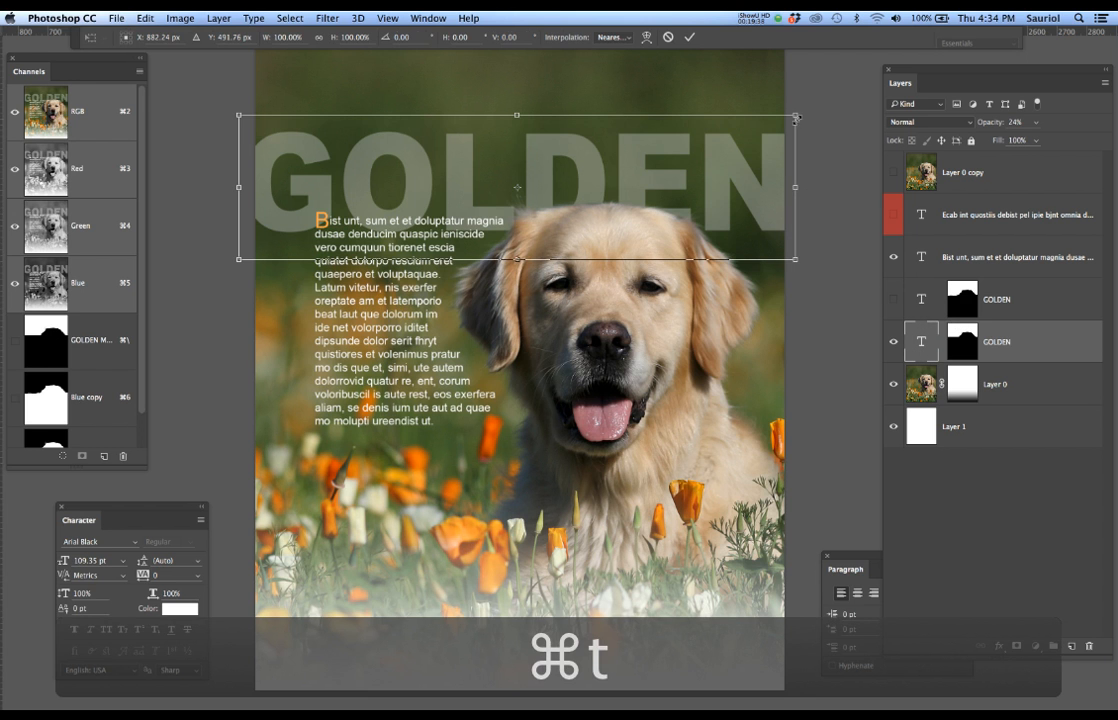
pyautogui.moveTo(795, 117)
pyautogui.mouseDown()
pyautogui.moveTo(703, 167)
pyautogui.moveTo(802, 130)
pyautogui.mouseUp()
pyautogui.press('Return')
pyautogui.hotkey('ctrl', 'z')
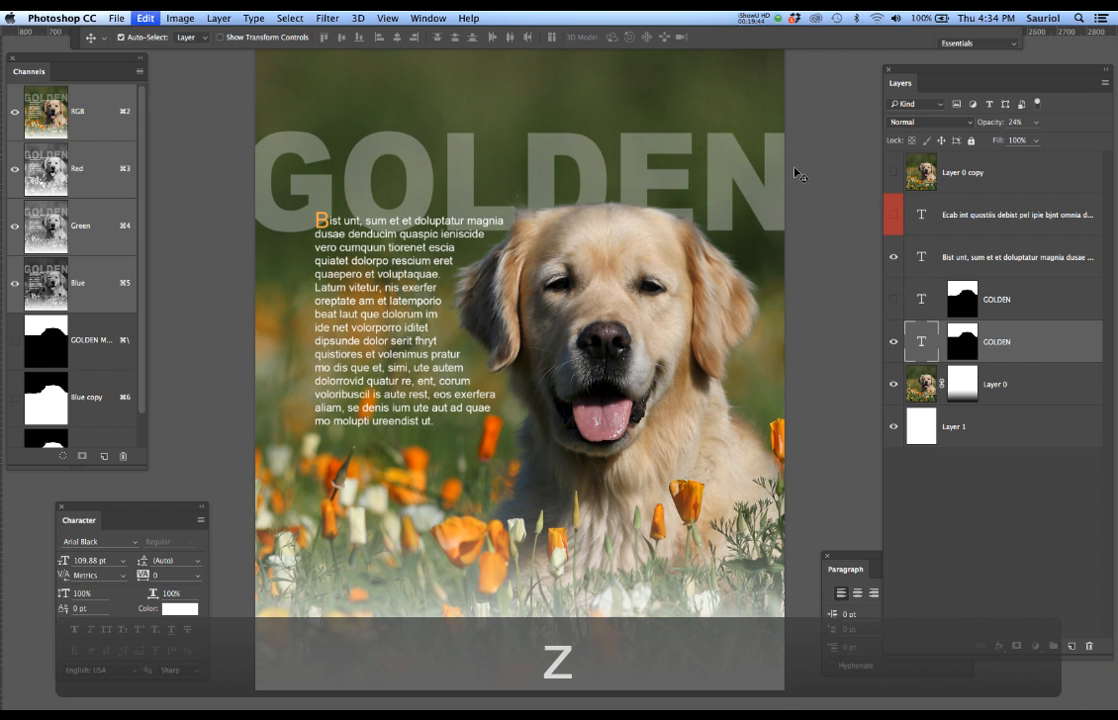
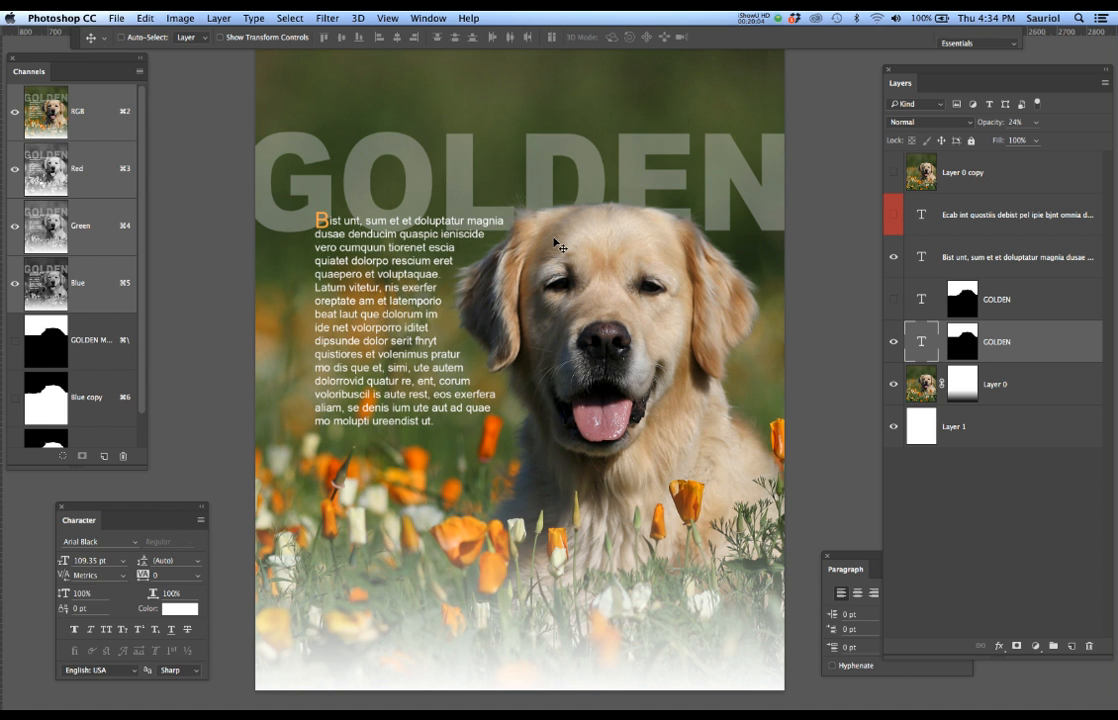
# - Hide the "Bist unt" text layer and examine how the GOLDEN headline's mask follows the fur on the dog's head
pyautogui.click(894, 259)
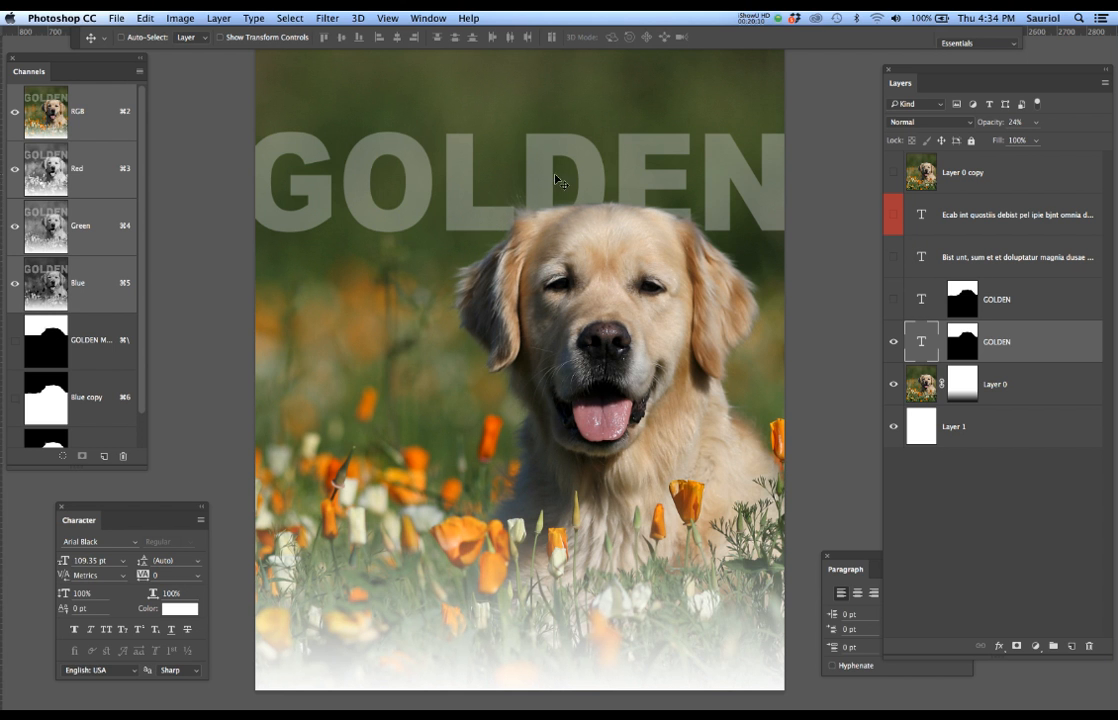
pyautogui.scroll(3, 613, 208)
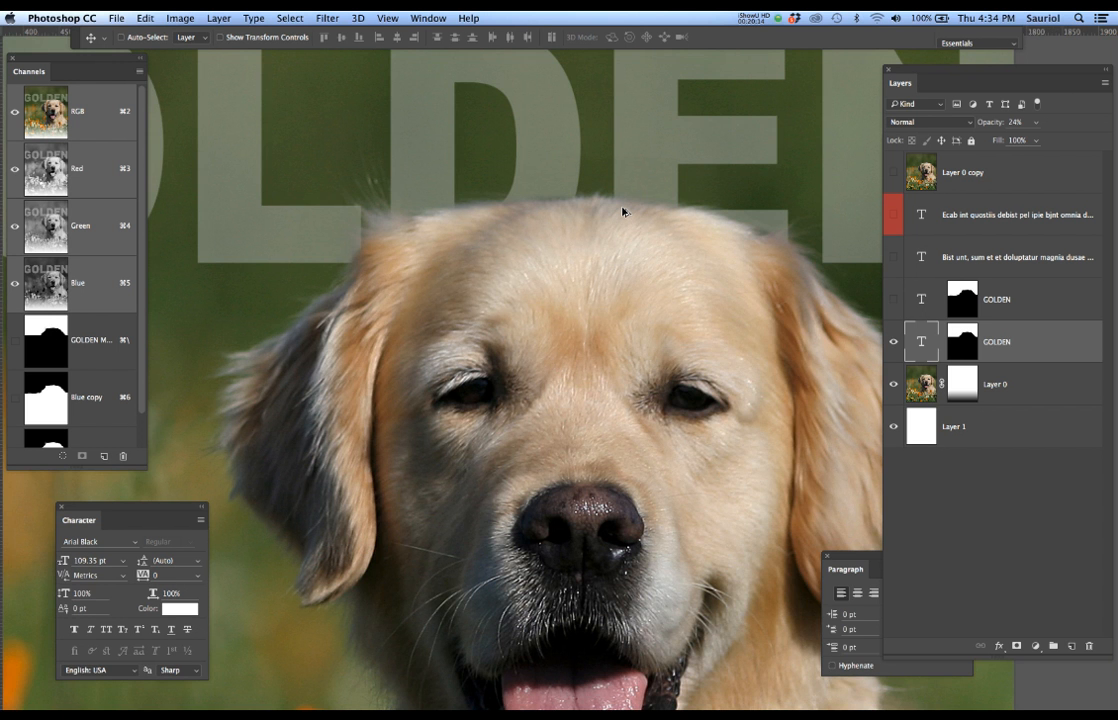
pyautogui.scroll(-3, 622, 211)
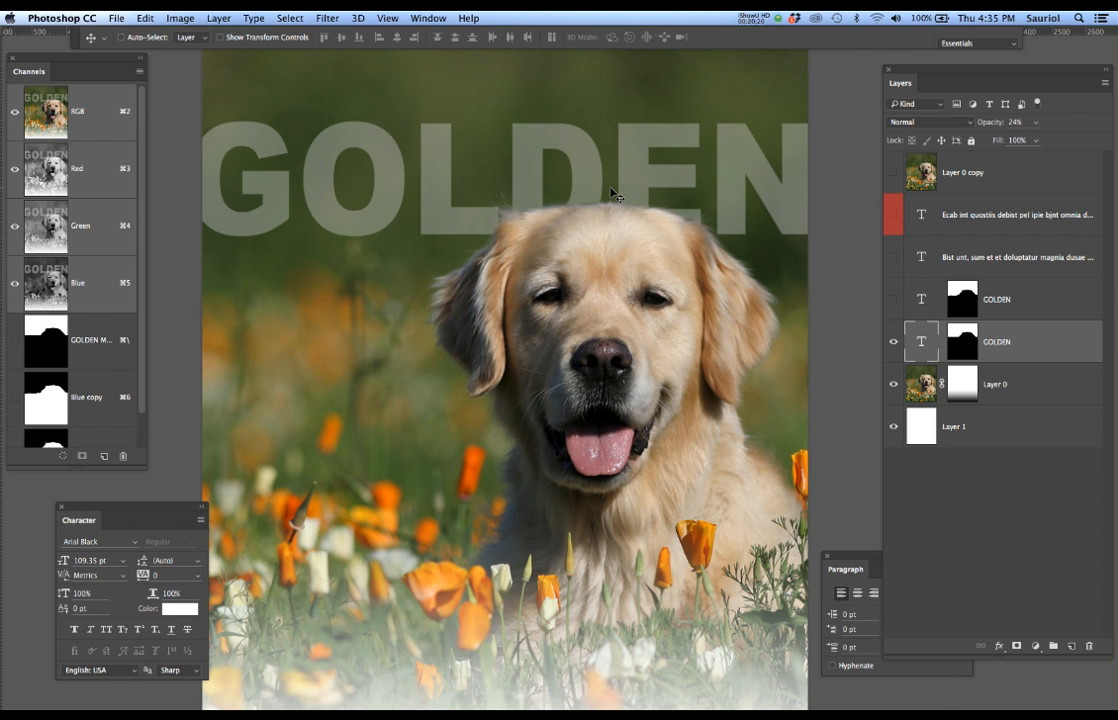
pyautogui.scroll(3, 617, 199)
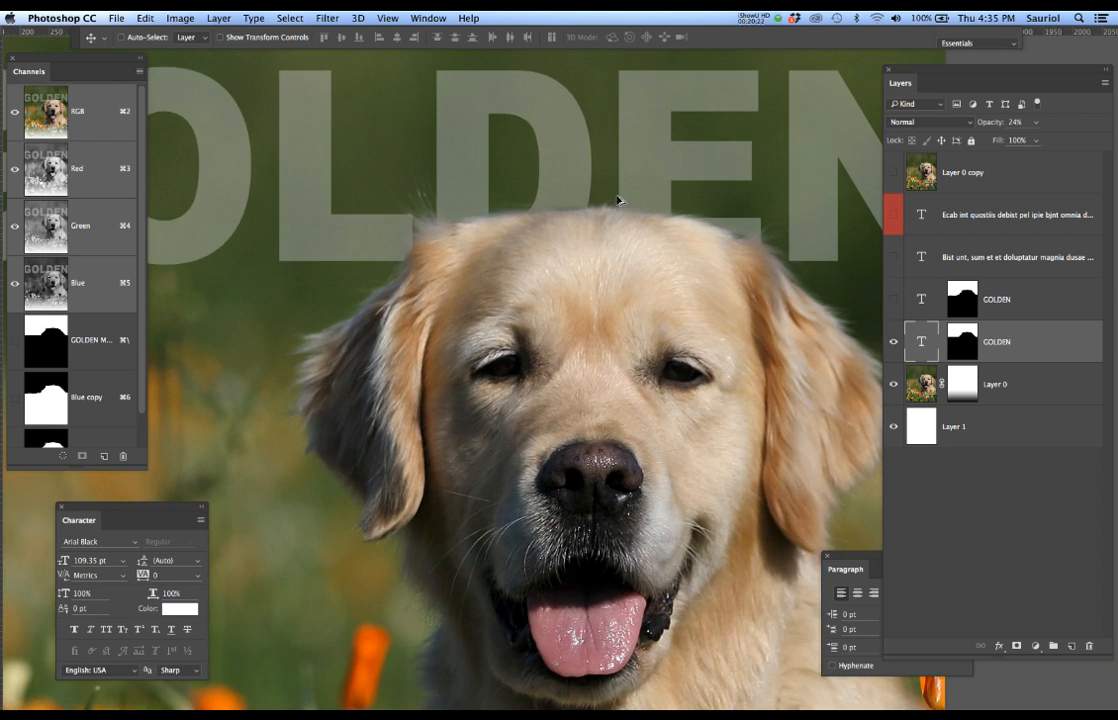
pyautogui.scroll(-3, 617, 199)
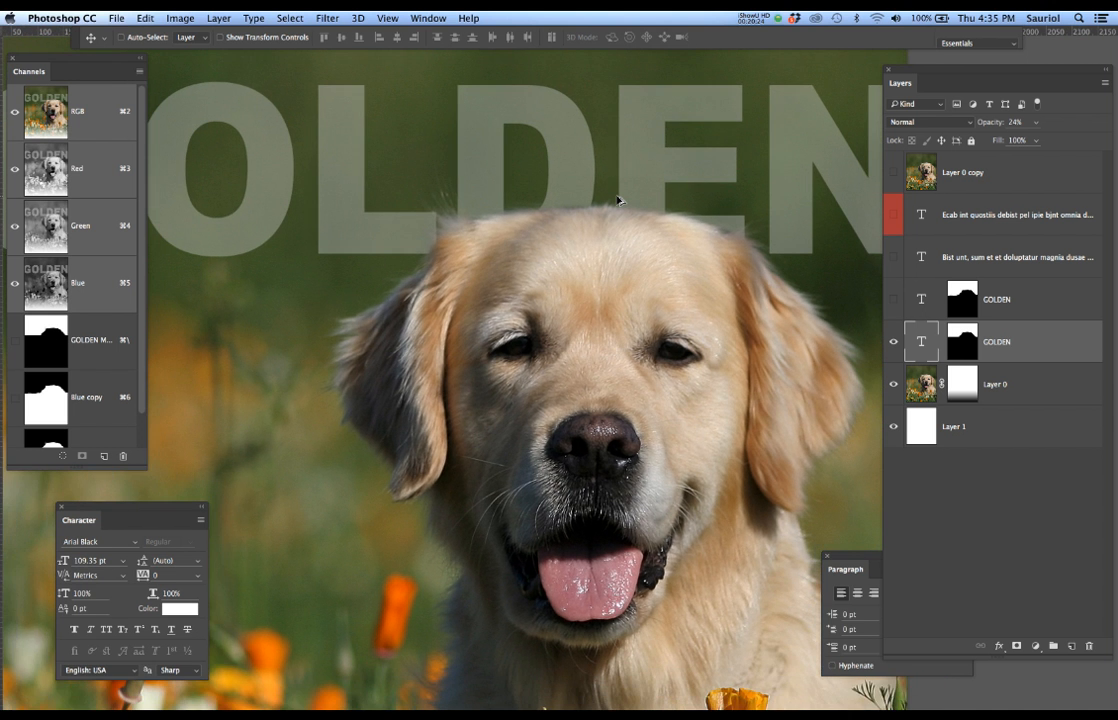
pyautogui.scroll(-2, 617, 199)
pyautogui.scroll(-2, 617, 199)
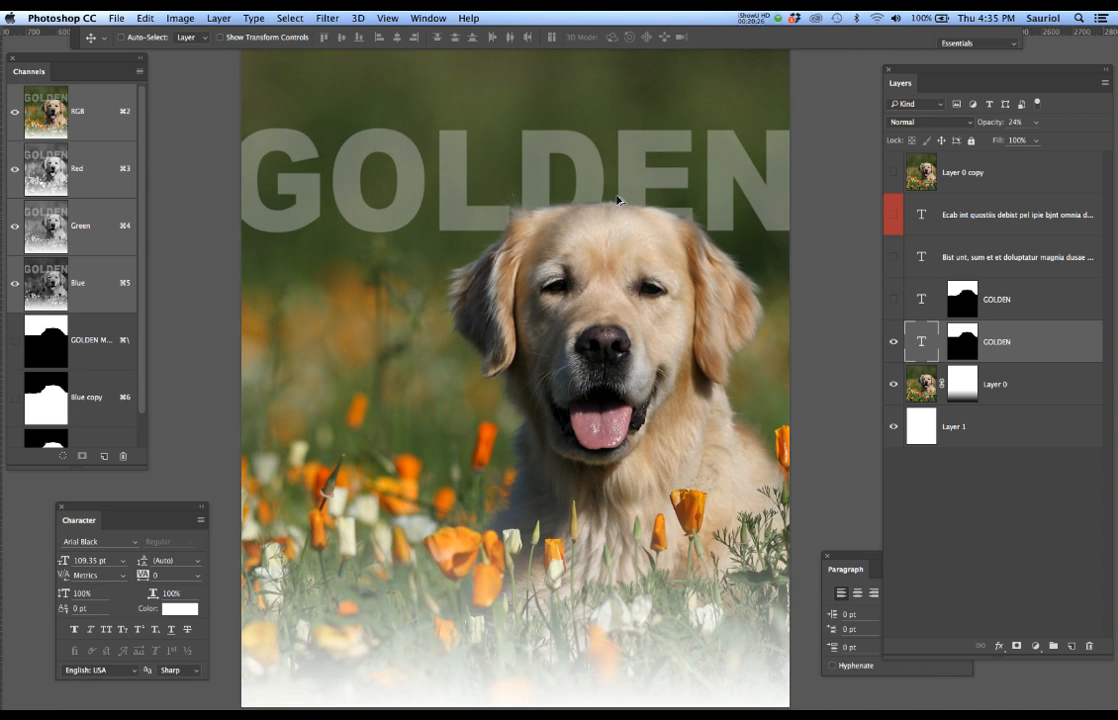
pyautogui.scroll(1, 580, 196)
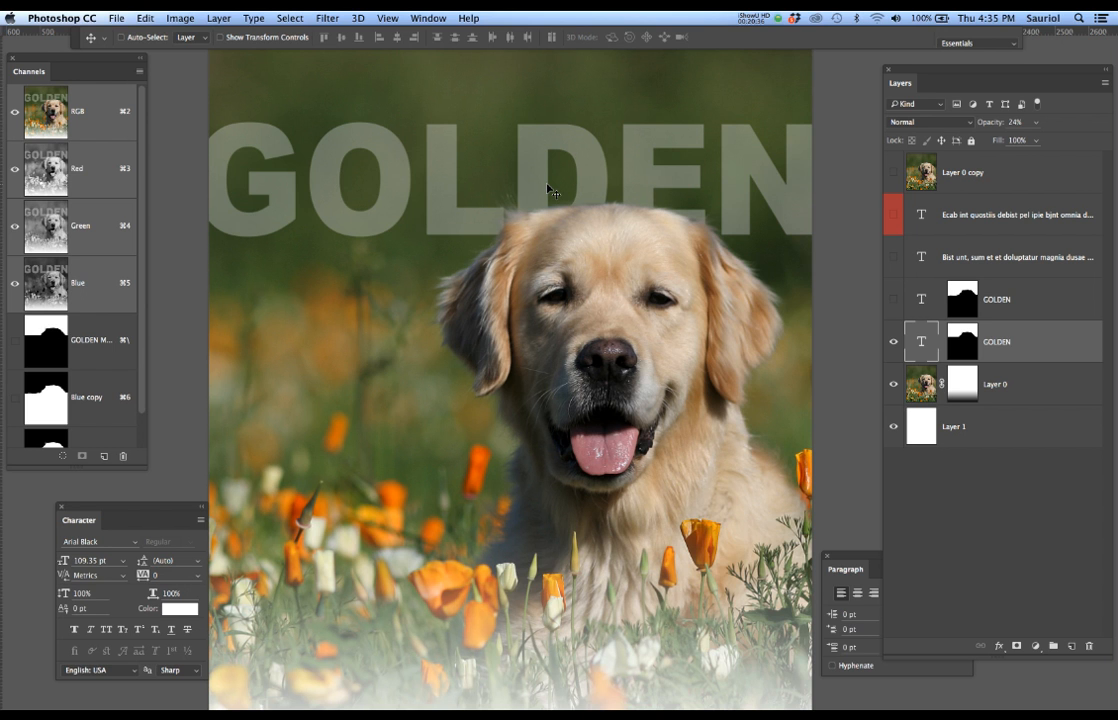
# - Toggle the upper GOLDEN layer and the "Bist unt" text layer on and off to compare the layout
pyautogui.click(895, 299)
pyautogui.click(895, 299)
pyautogui.click(894, 258)
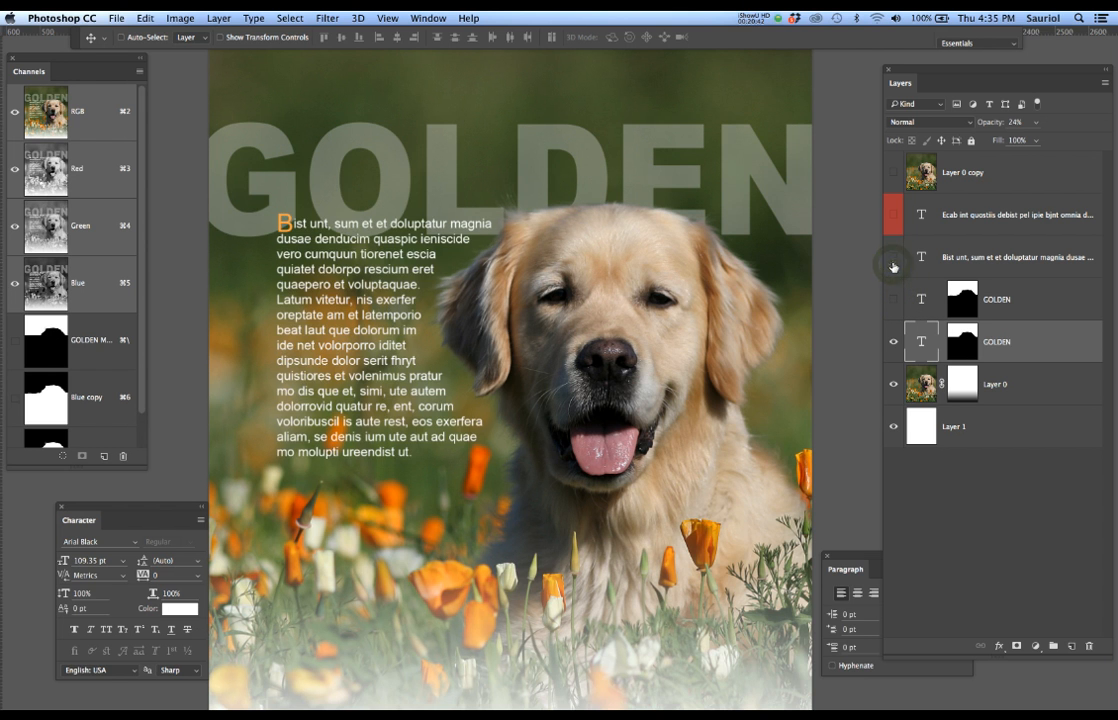
pyautogui.click(894, 258)
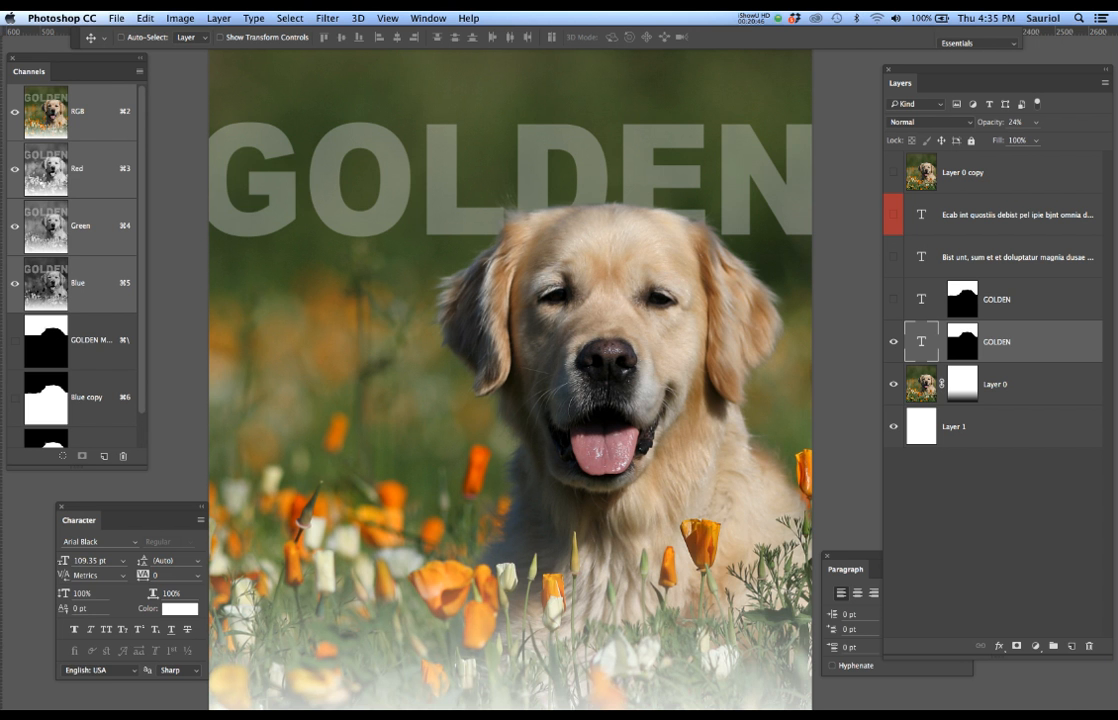
# - Switch to GoldenDemoAd.indd in InDesign and hide its Text layer
pyautogui.press('super+Tab')
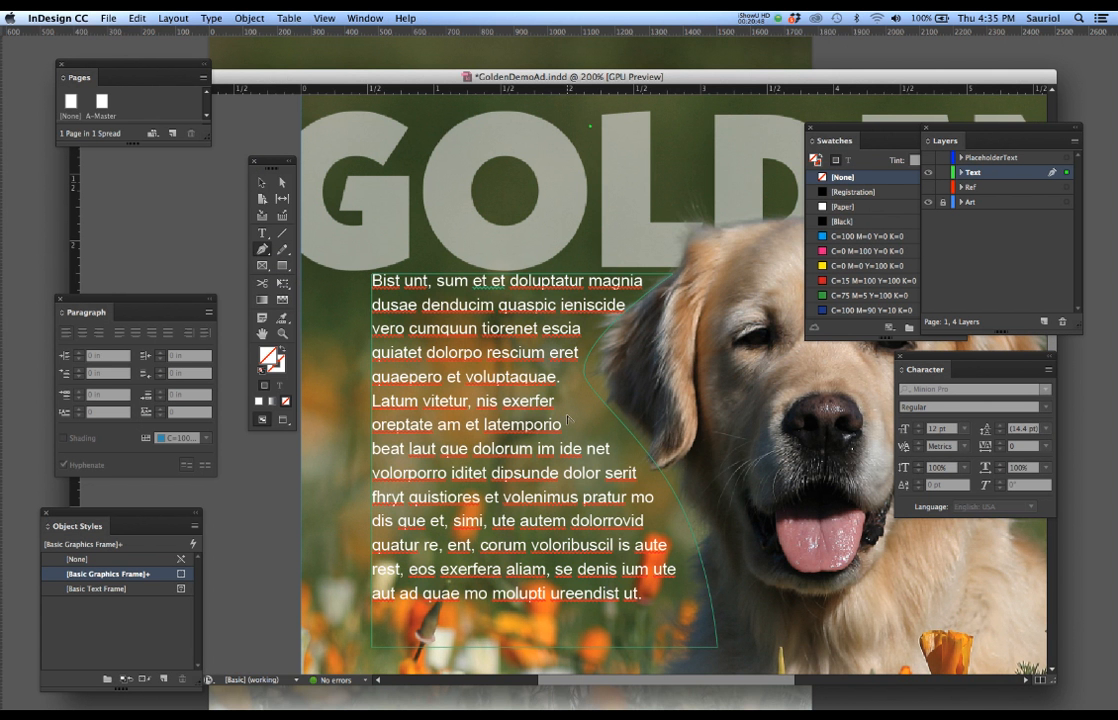
pyautogui.scroll(-2, 568, 420)
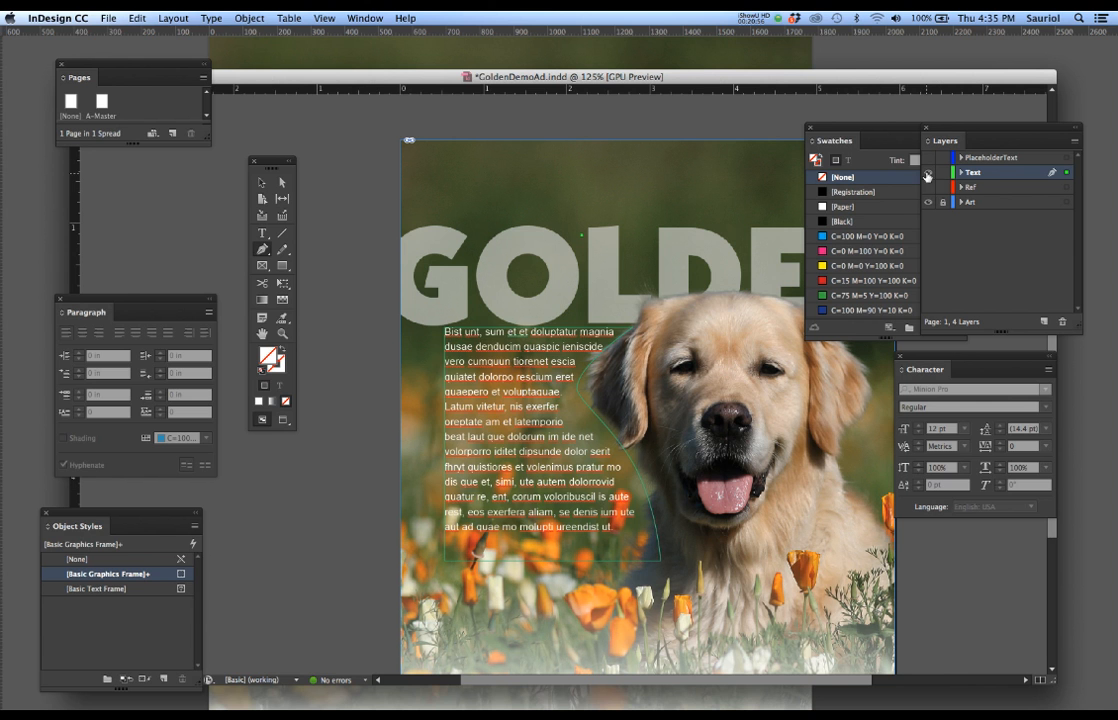
pyautogui.click(927, 176)
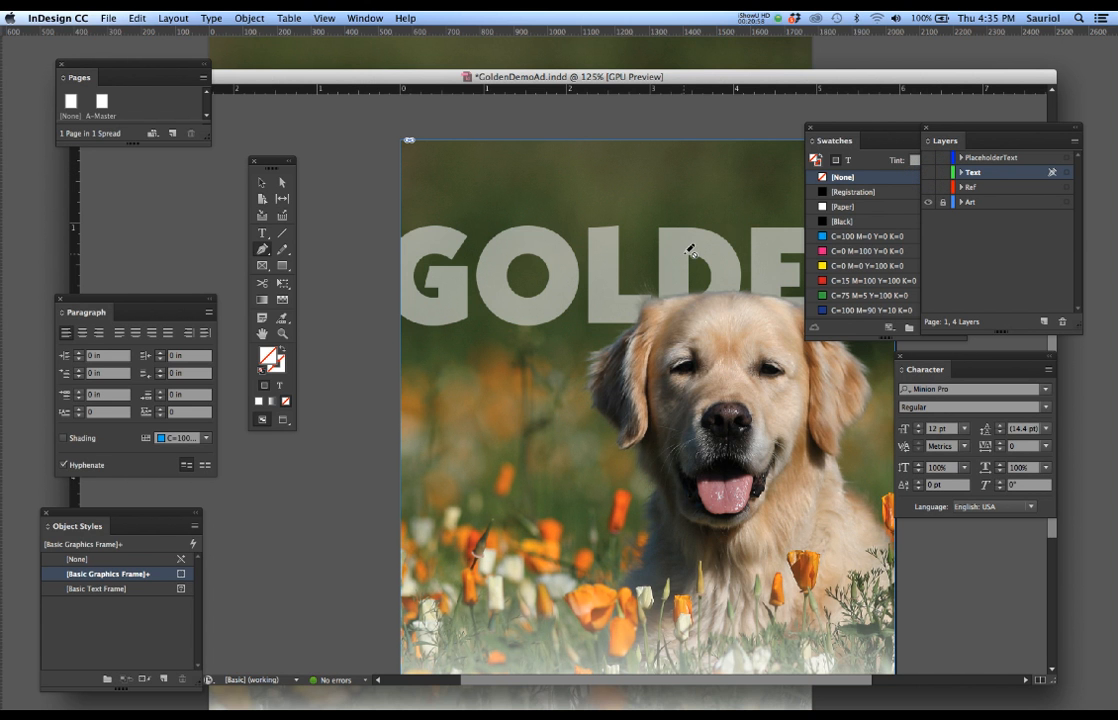
# - Examine the placed dog artwork with its GOLDEN headline across the whole page
pyautogui.moveTo(679, 264); pyautogui.dragTo(574, 237)
pyautogui.press('super+minus')
pyautogui.press('super+minus')
pyautogui.press('super+equal')
pyautogui.press('super+minus')
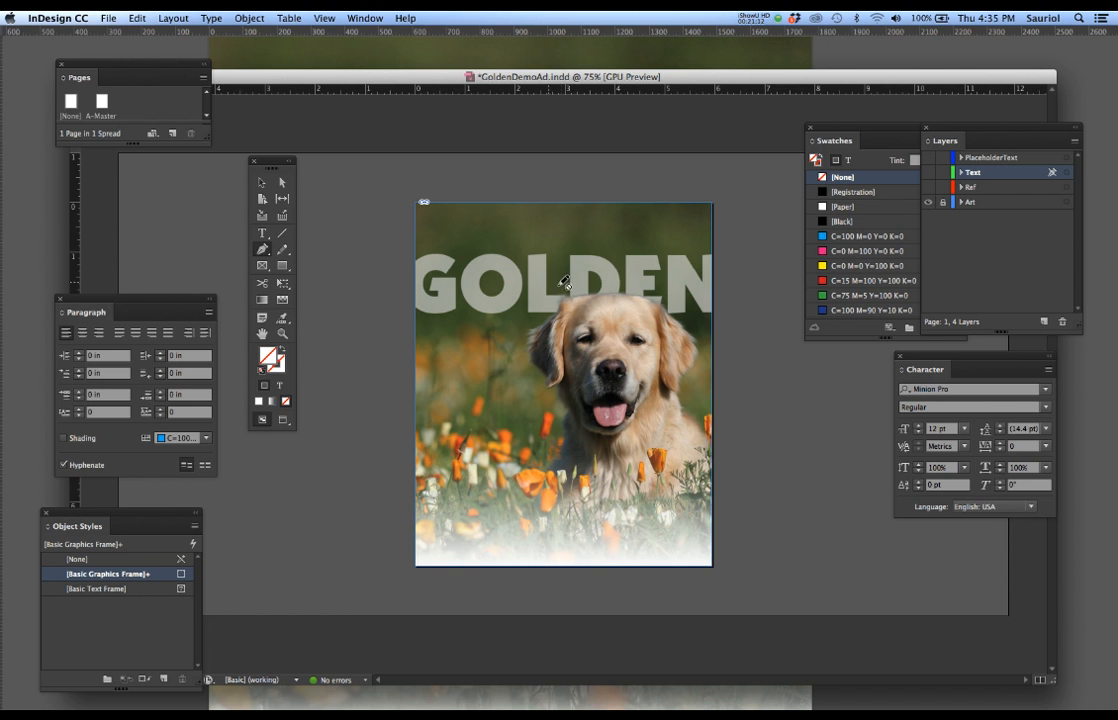
pyautogui.press('super+equal')
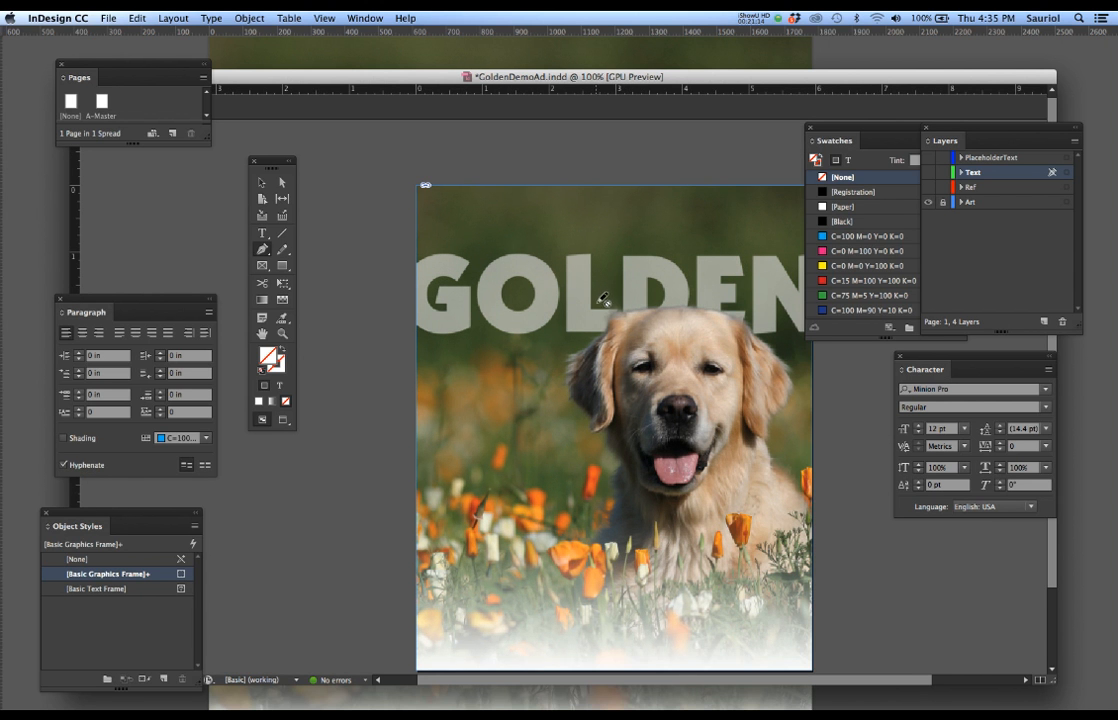
pyautogui.moveTo(630, 283); pyautogui.dragTo(556, 258)
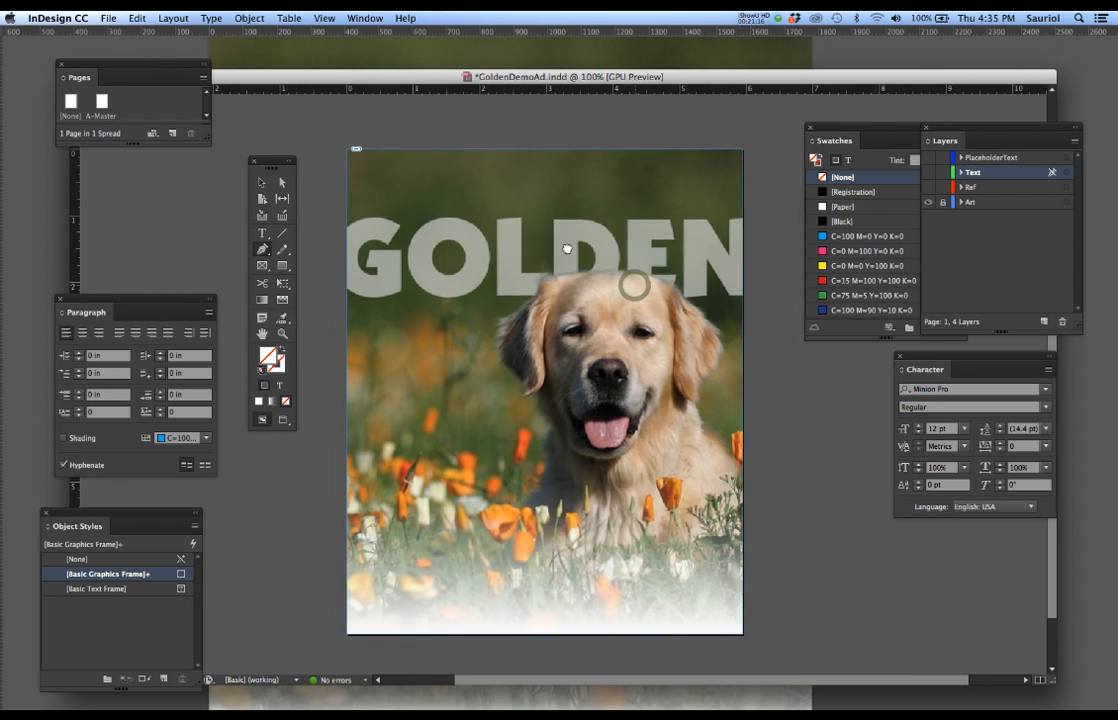
pyautogui.press('super+equal')
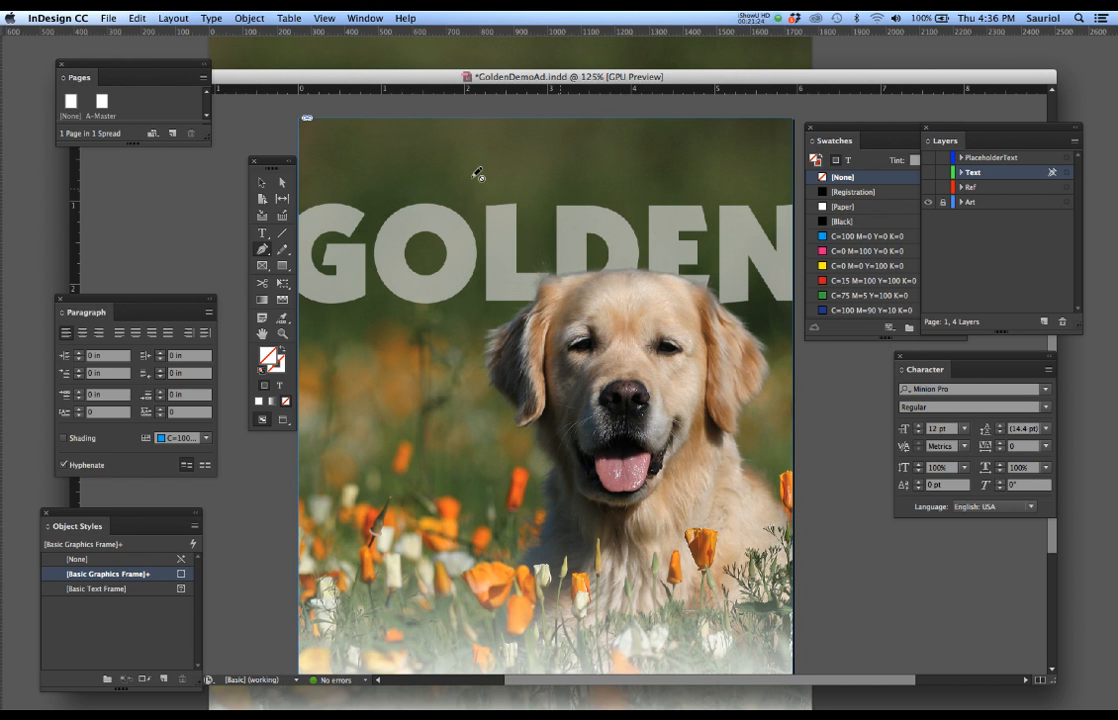
# - List the document's linked files and open GoldenDemo.jpg in Photoshop with Edit Original
pyautogui.click(365, 18)
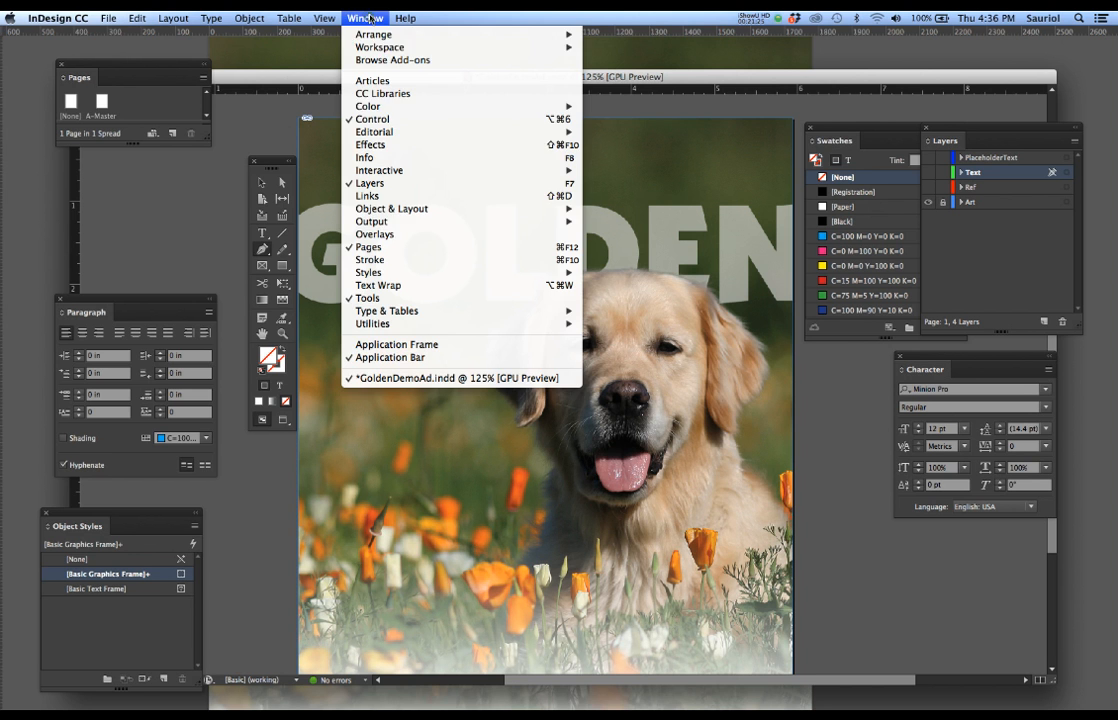
pyautogui.click(374, 197)
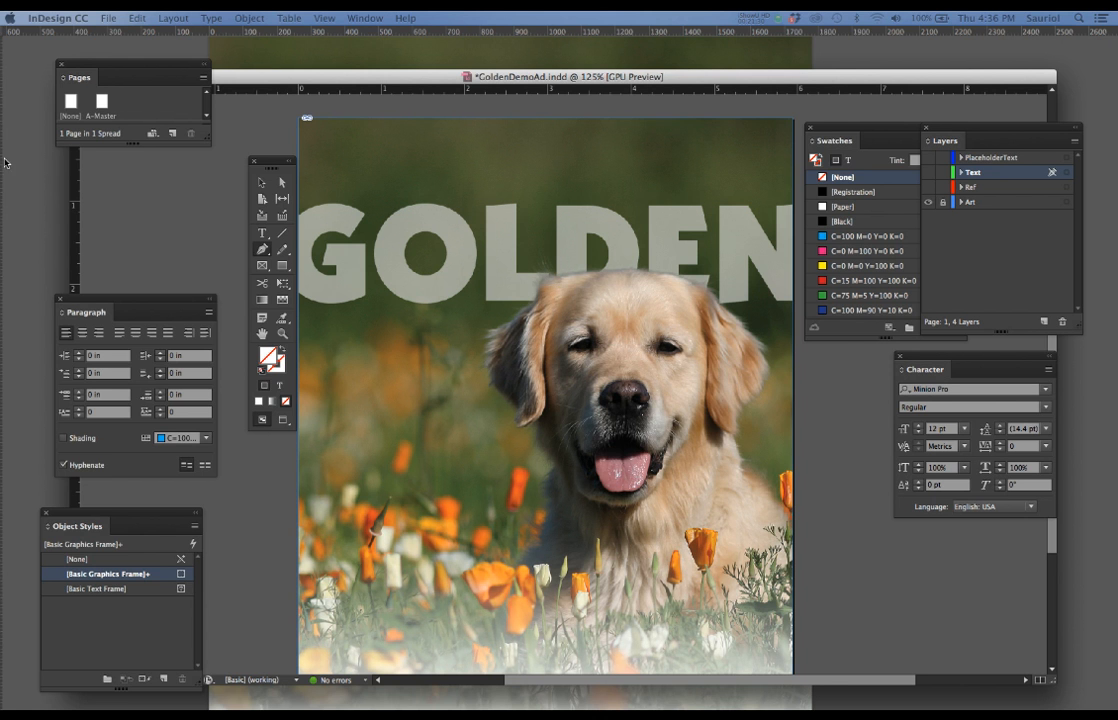
pyautogui.moveTo(583, 256); pyautogui.dragTo(603, 259)
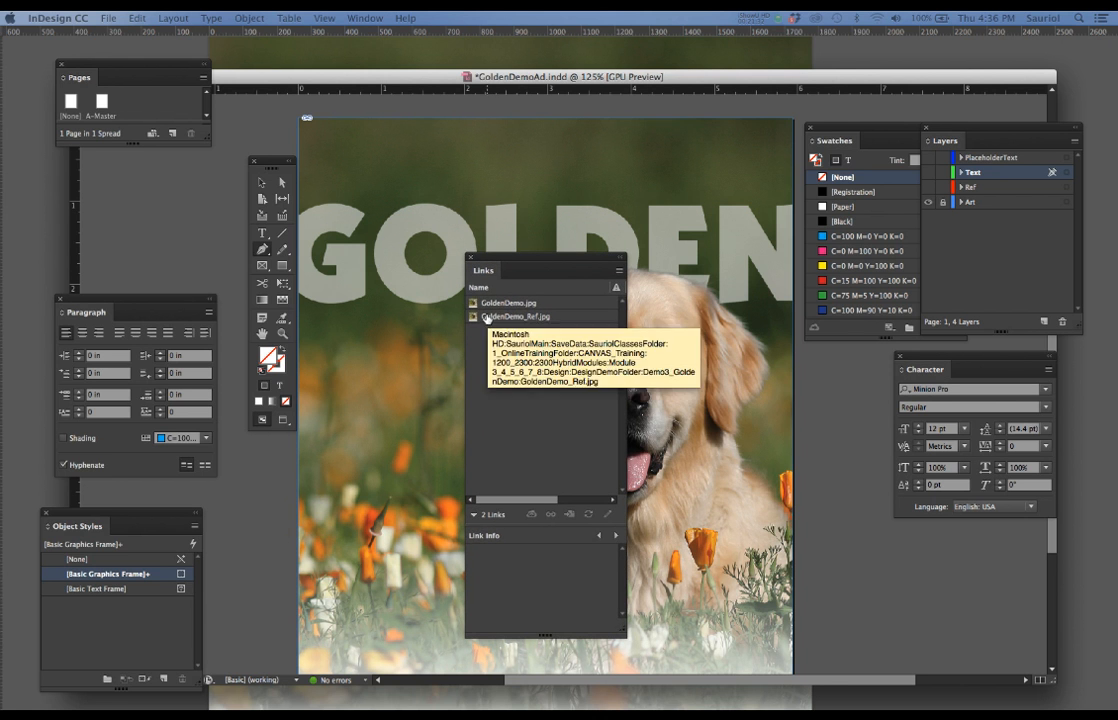
pyautogui.click(525, 303)
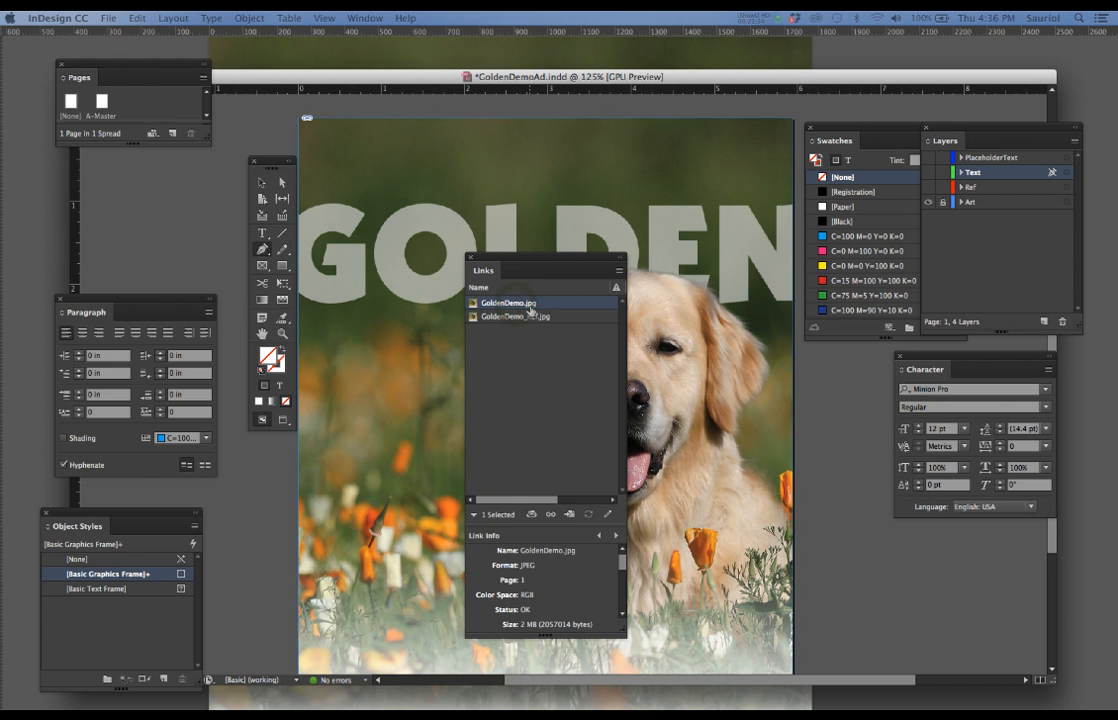
pyautogui.click(619, 270)
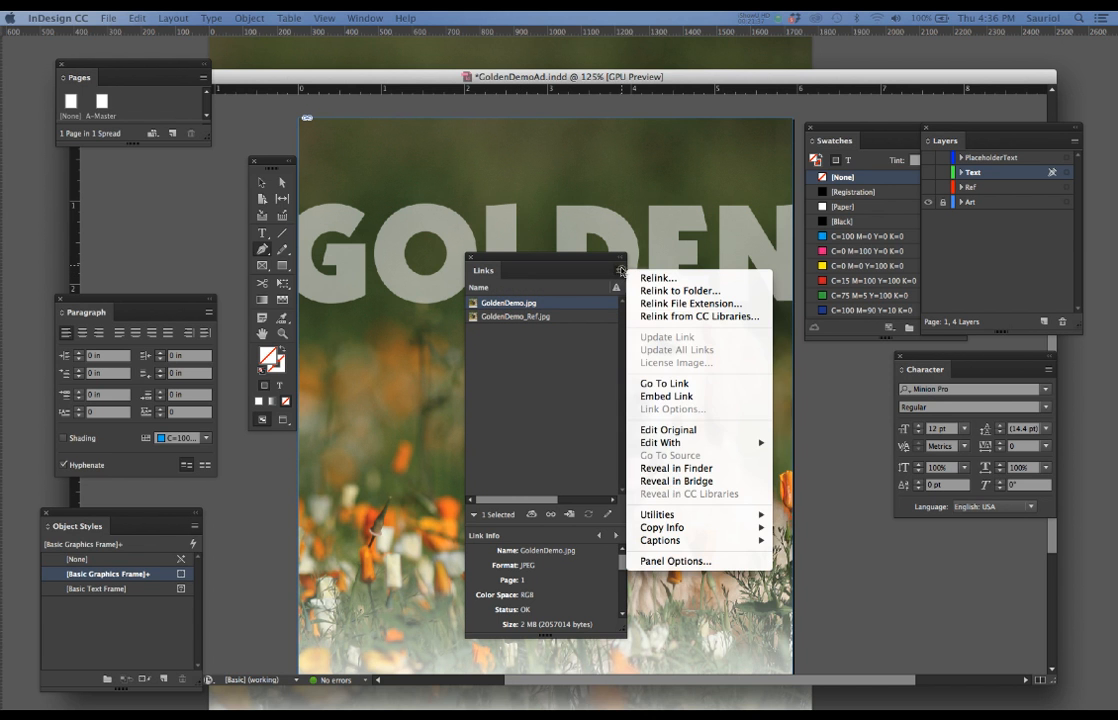
pyautogui.click(668, 430)
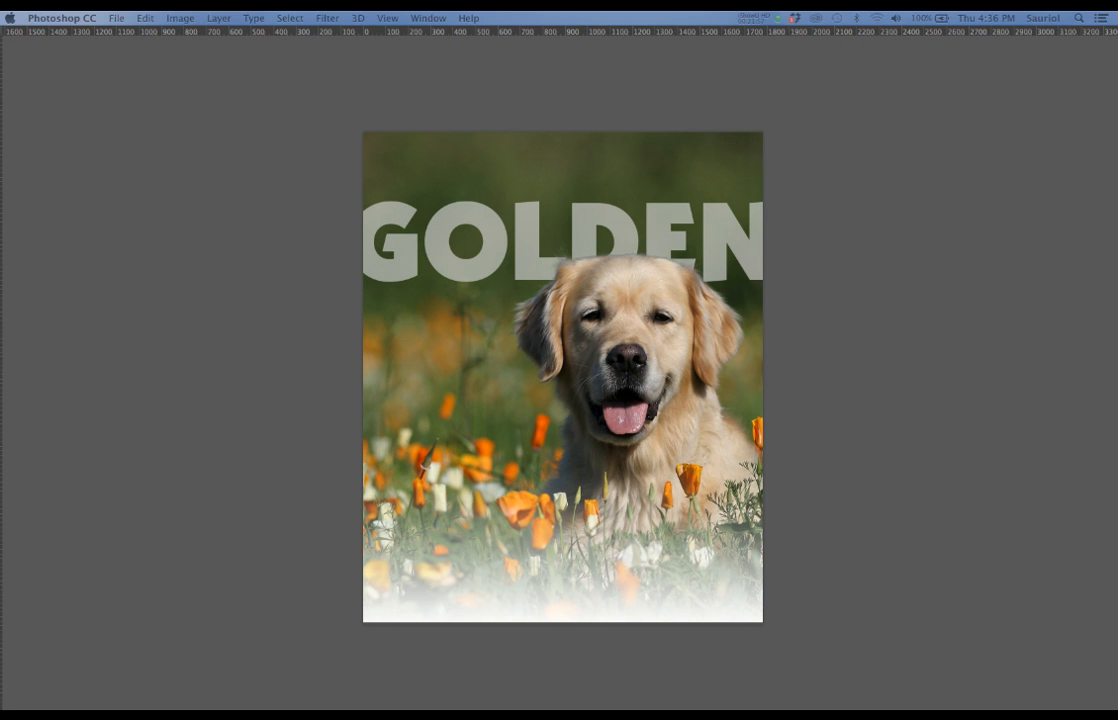
# - Open the layered Photoshop version of the dog page with its GOLDEN and body text layers
pyautogui.moveTo(2, 130); pyautogui.dragTo(585, 113)
pyautogui.doubleClick(385, 326)
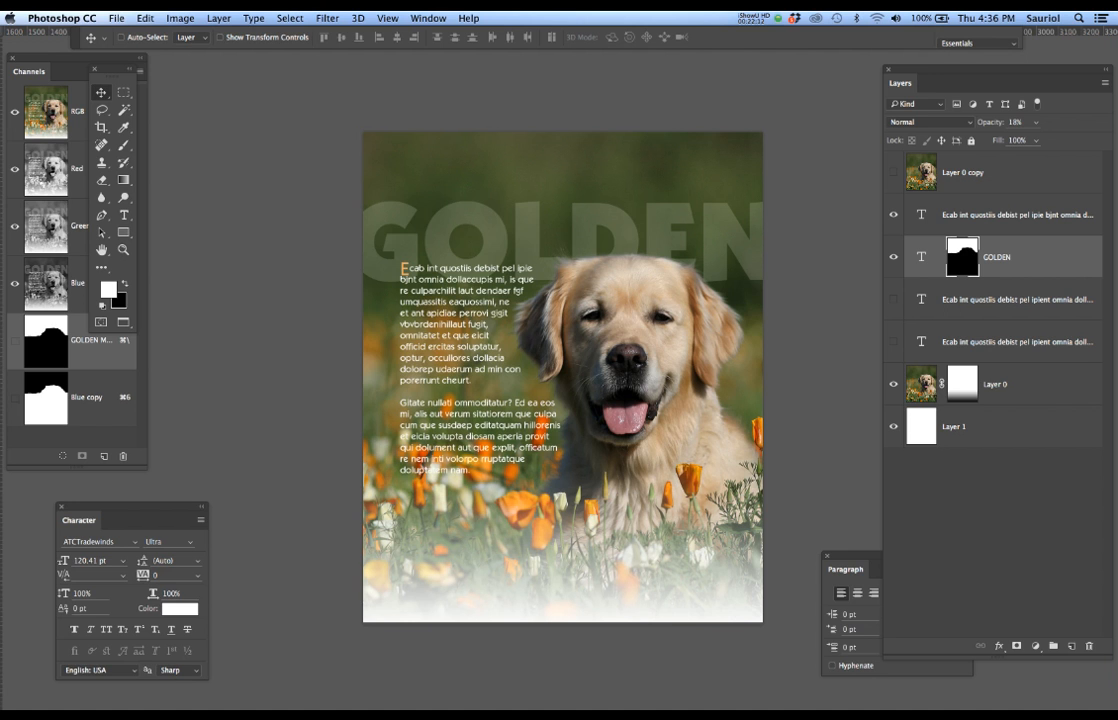
# - Switch to Finder and open GoldenDemo2.psd from the Demo3_GoldenDemo folder in Photoshop
pyautogui.press('super+Tab')
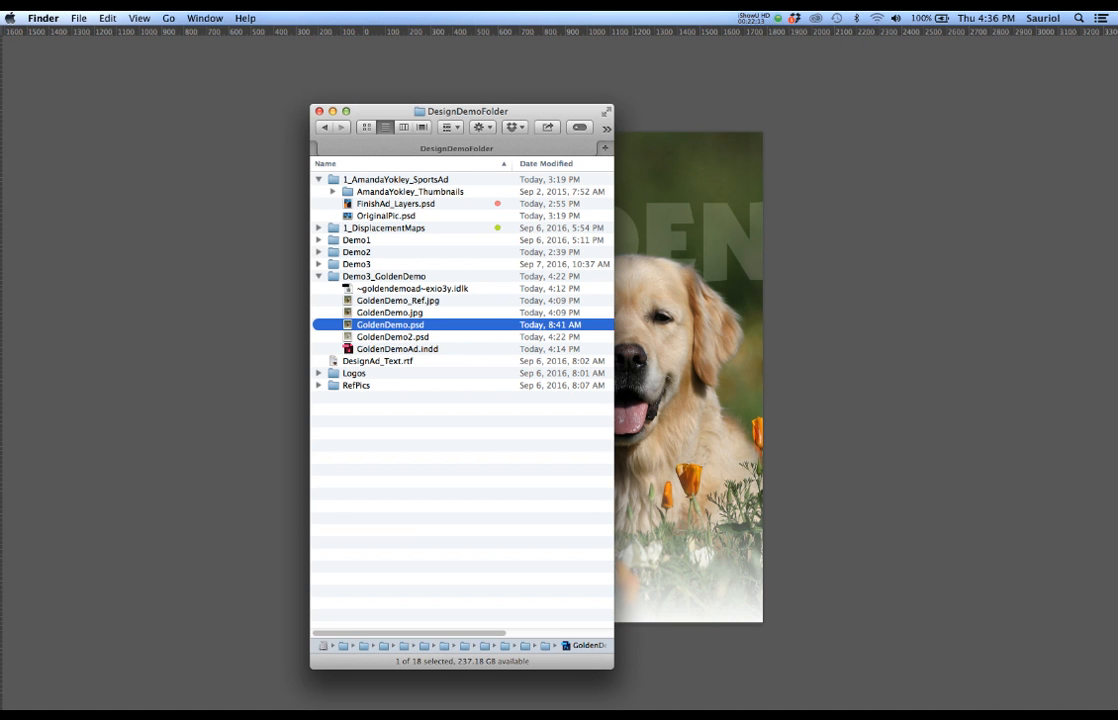
pyautogui.click(379, 338)
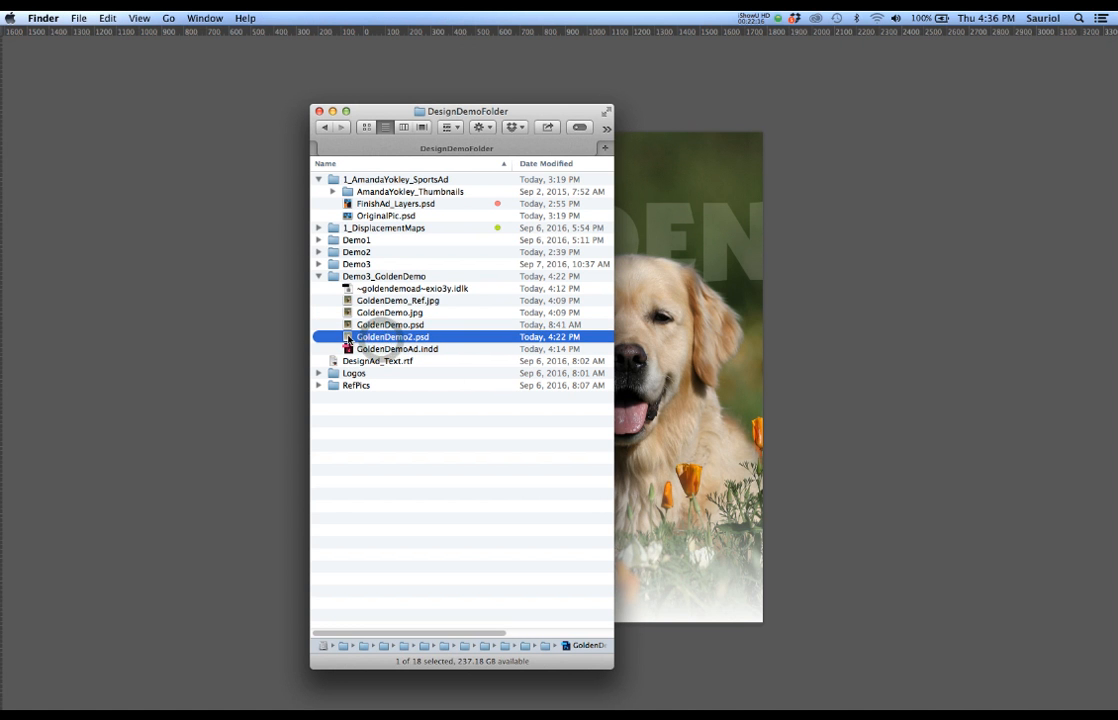
pyautogui.doubleClick(347, 338)
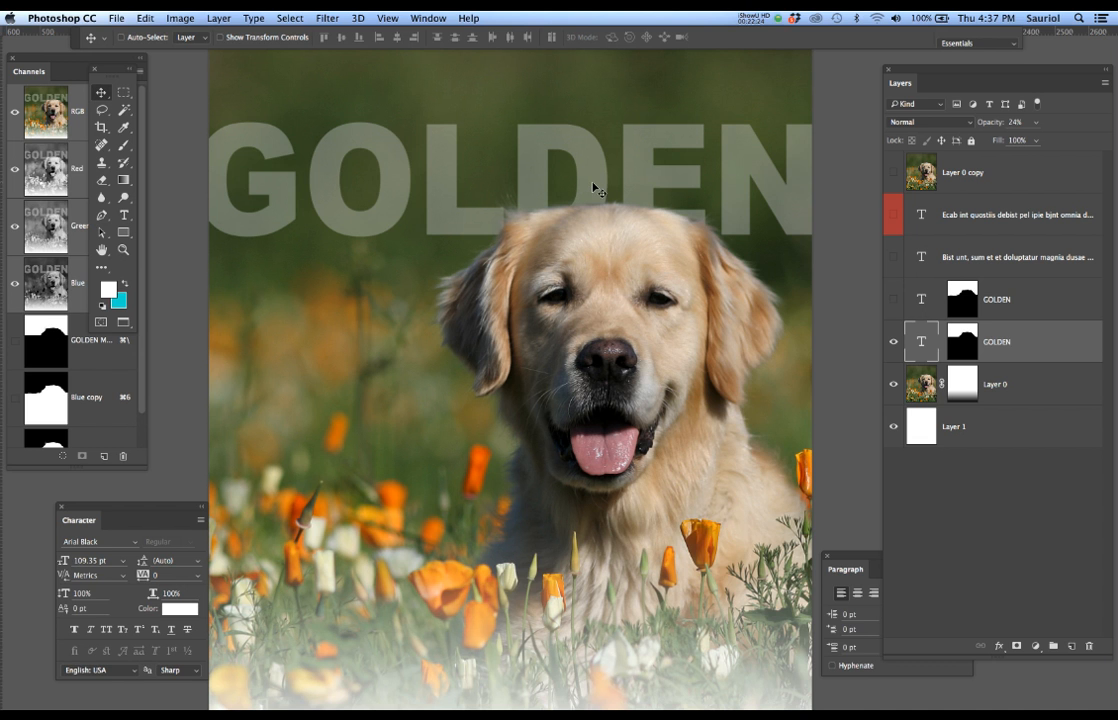
# - Show the upper GOLDEN text layer and hide the lower GOLDEN text layer
pyautogui.click(894, 300)
pyautogui.click(894, 300)
pyautogui.click(895, 300)
pyautogui.click(894, 342)
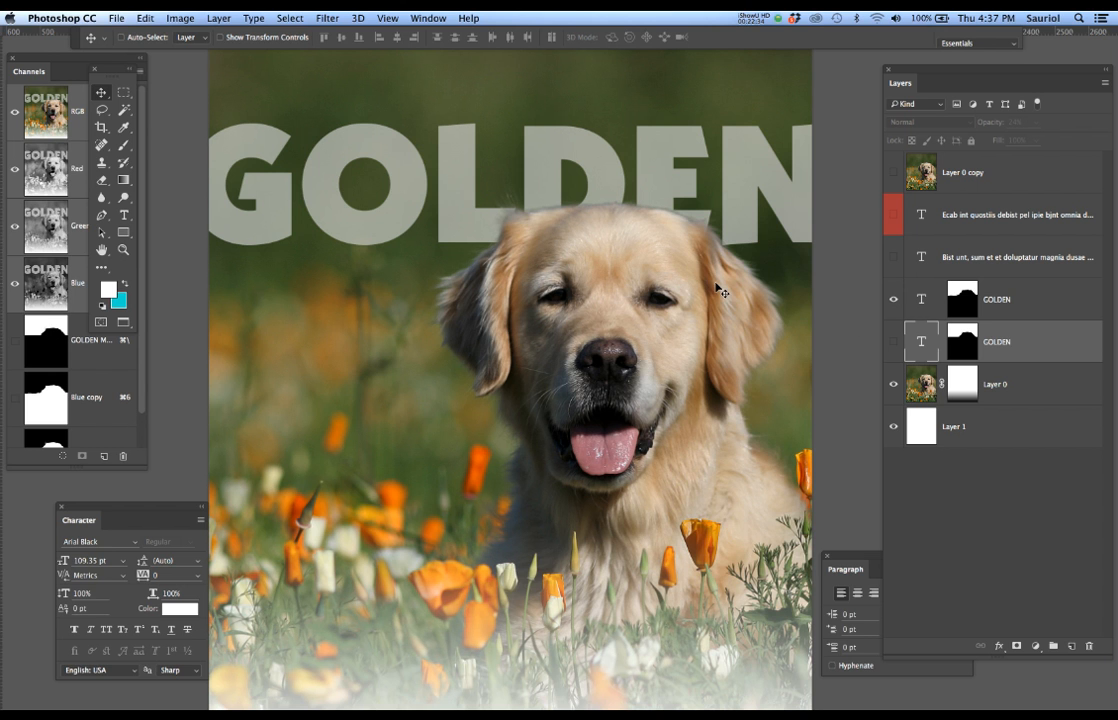
# - Set the upper GOLDEN layer's opacity to 20% and save the Photoshop file
pyautogui.click(1010, 300)
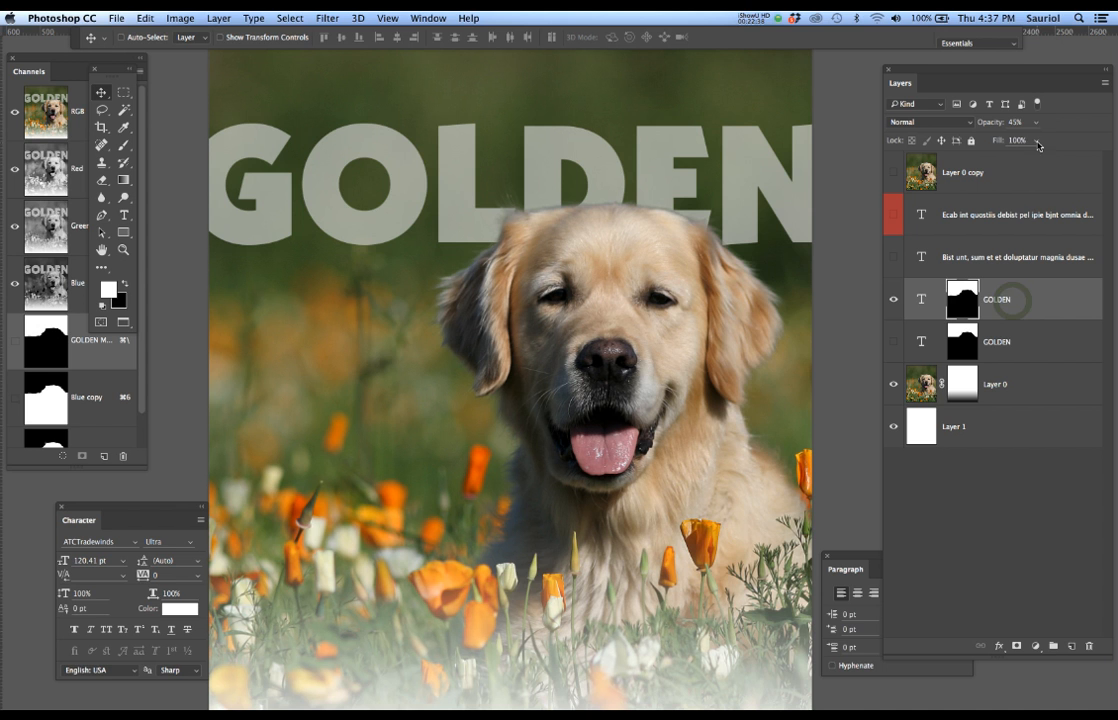
pyautogui.moveTo(1040, 126); pyautogui.dragTo(1020, 143)
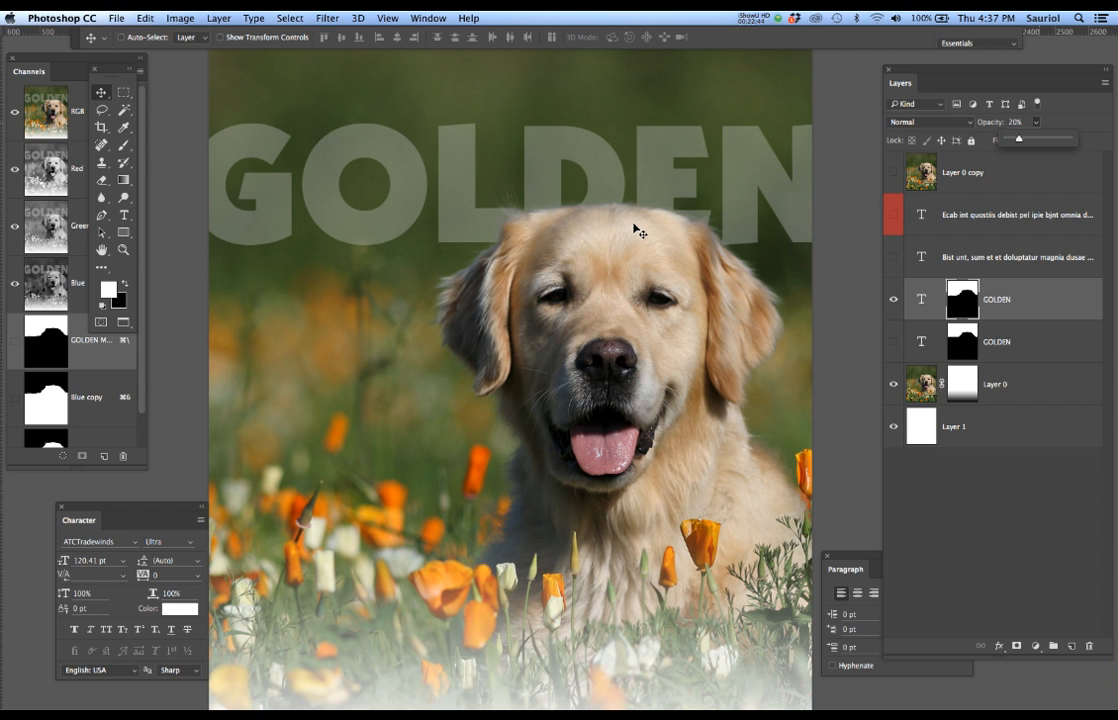
pyautogui.press('super+s')
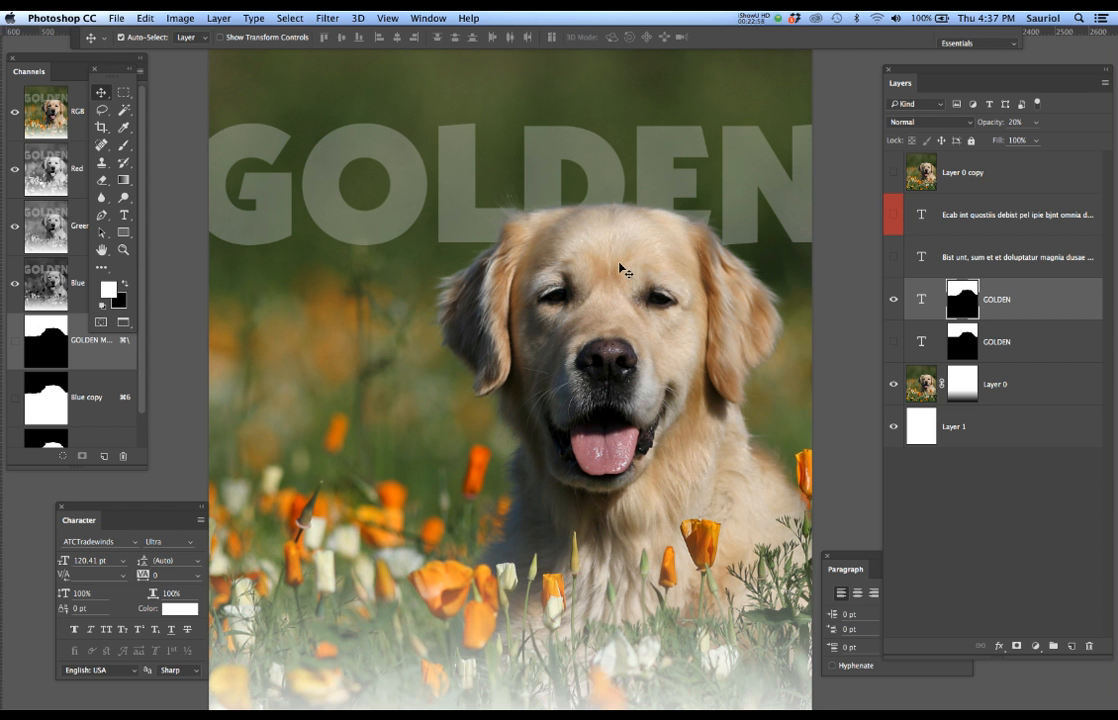
# - Try to save a JPEG copy over GoldenDemo.jpg in the Demo3_GoldenDemo folder
pyautogui.press('super+shift+s')
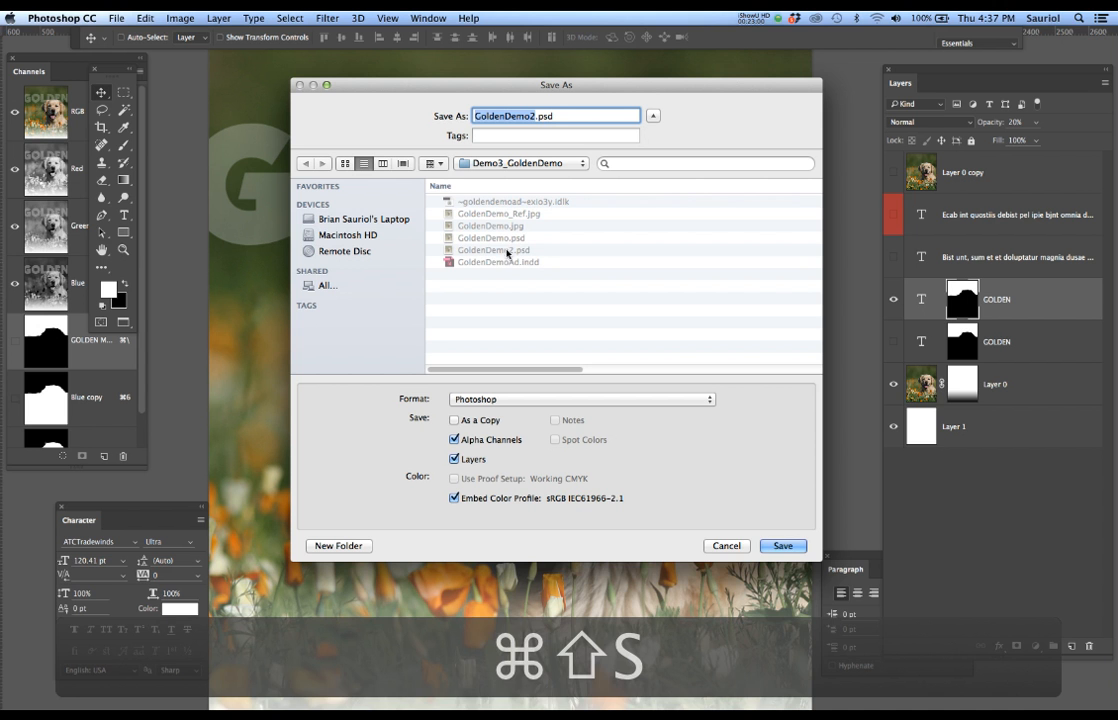
pyautogui.click(492, 227)
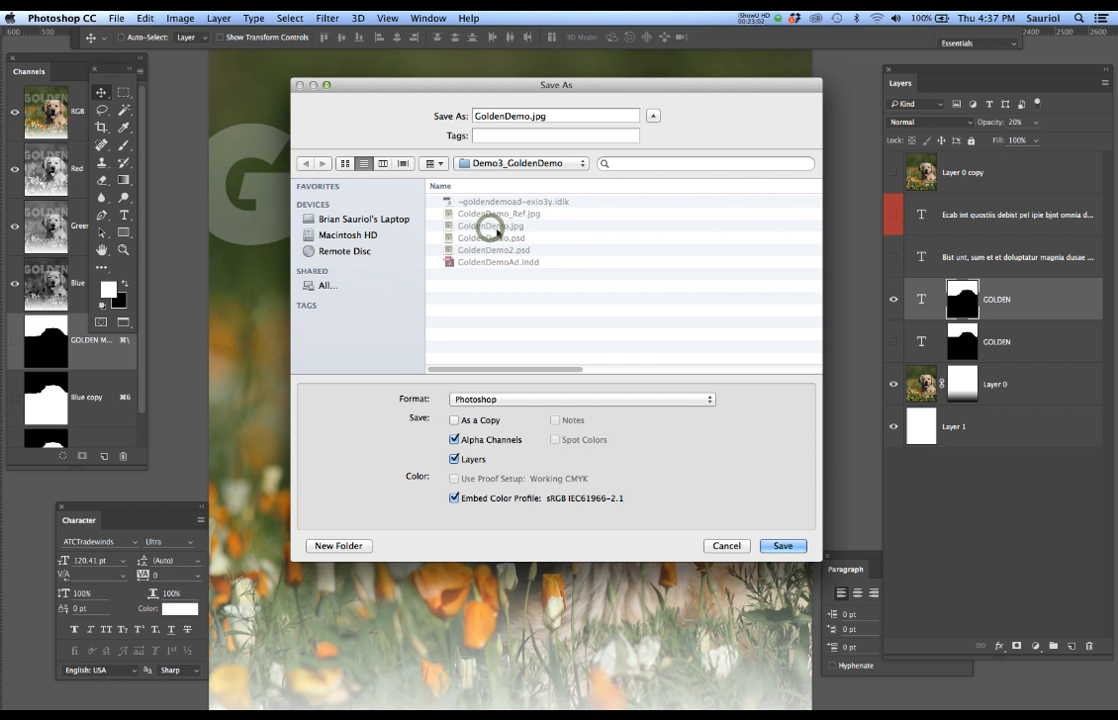
pyautogui.click(520, 399)
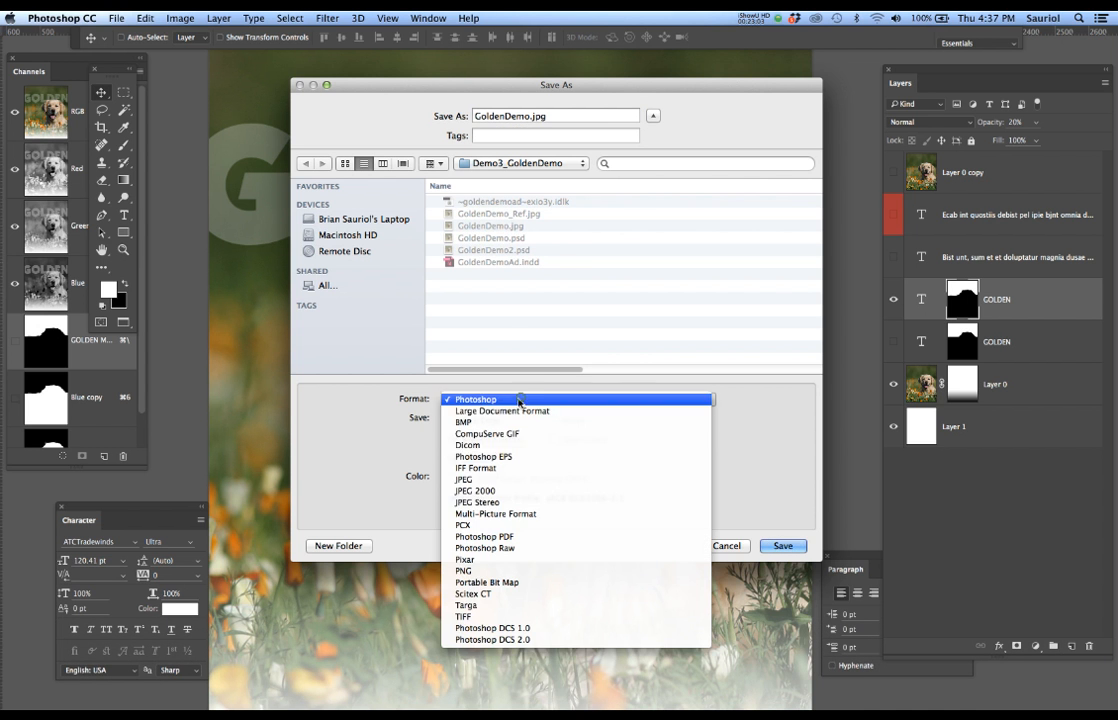
pyautogui.click(468, 480)
pyautogui.click(783, 545)
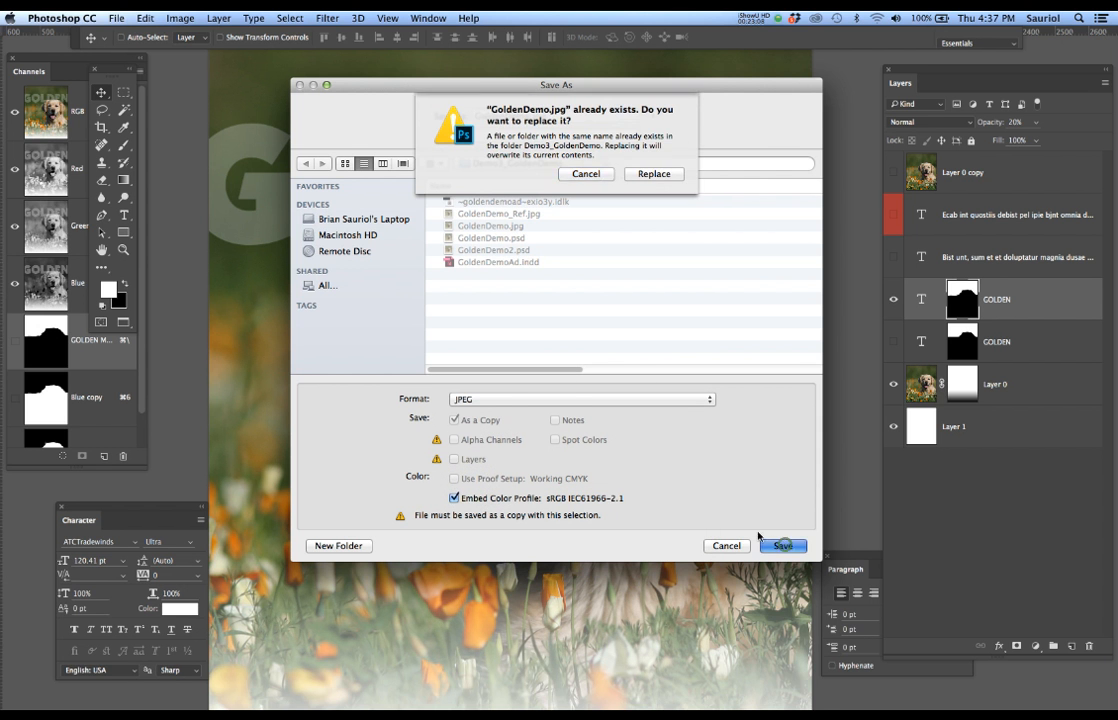
pyautogui.click(652, 175)
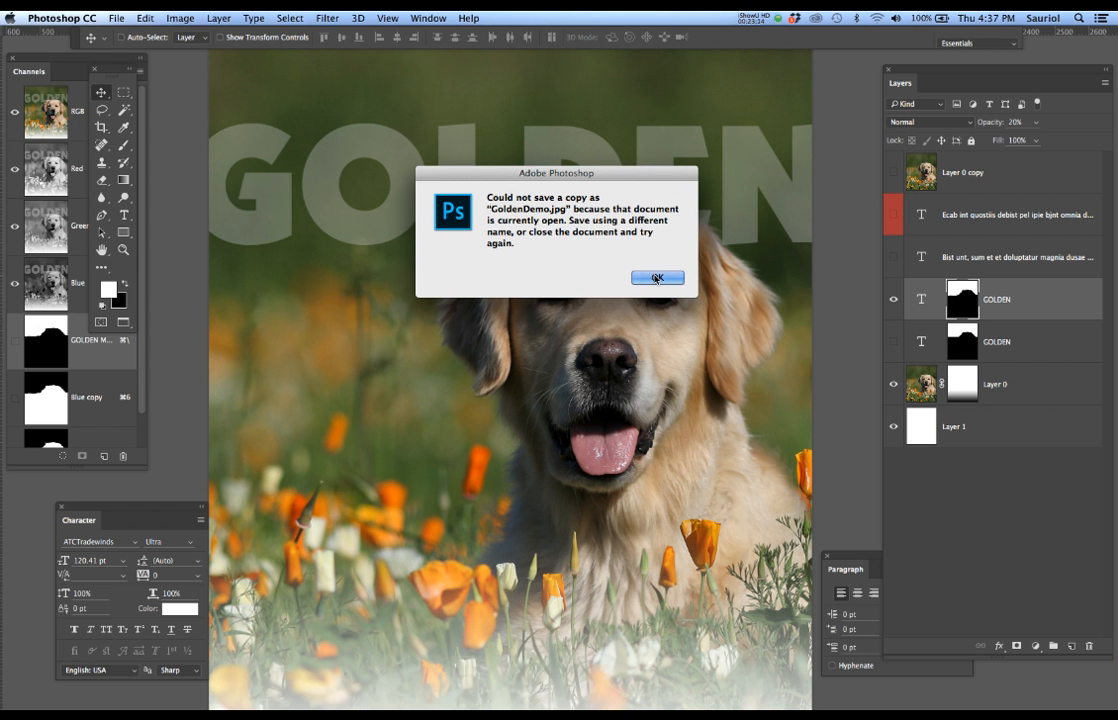
pyautogui.click(656, 278)
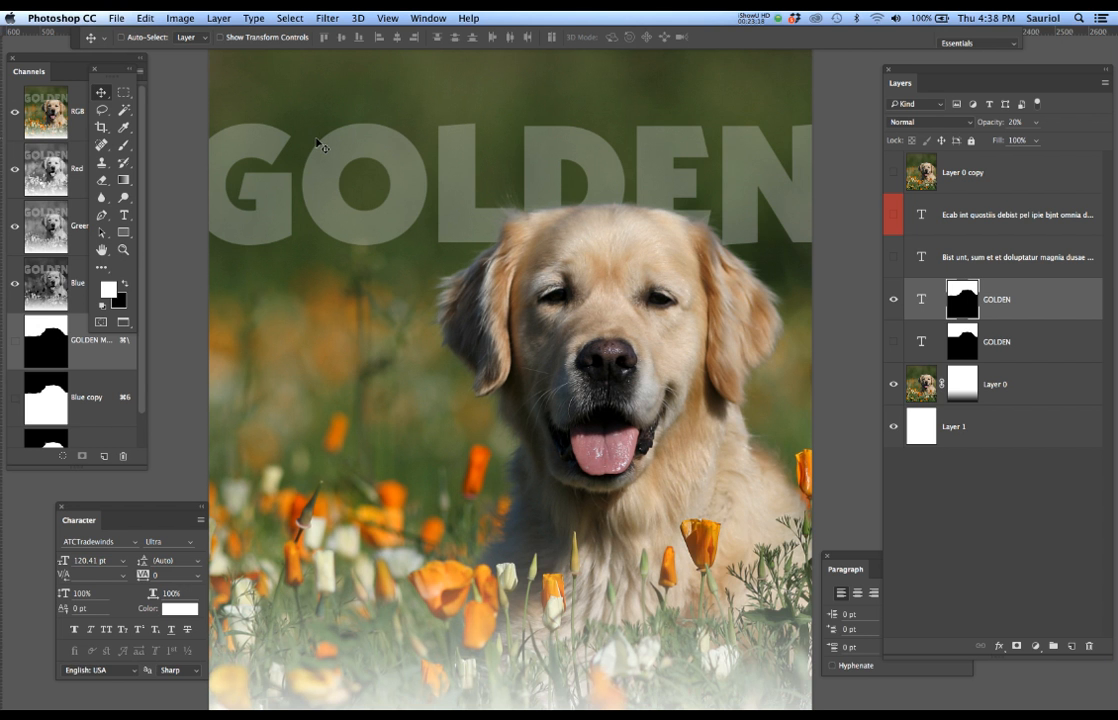
# - Close the open GoldenDemo.jpg document and save GoldenDemo2.psd as a JPEG copy that replaces GoldenDemo.jpg
pyautogui.press('super+grave')
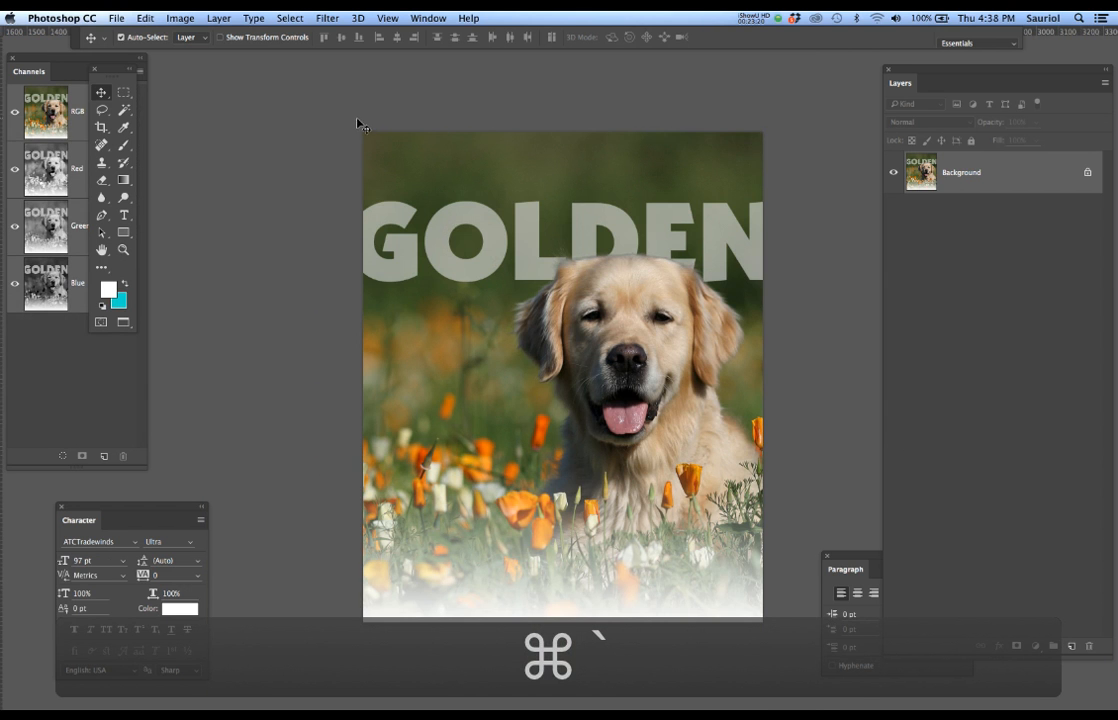
pyautogui.press('super+w')
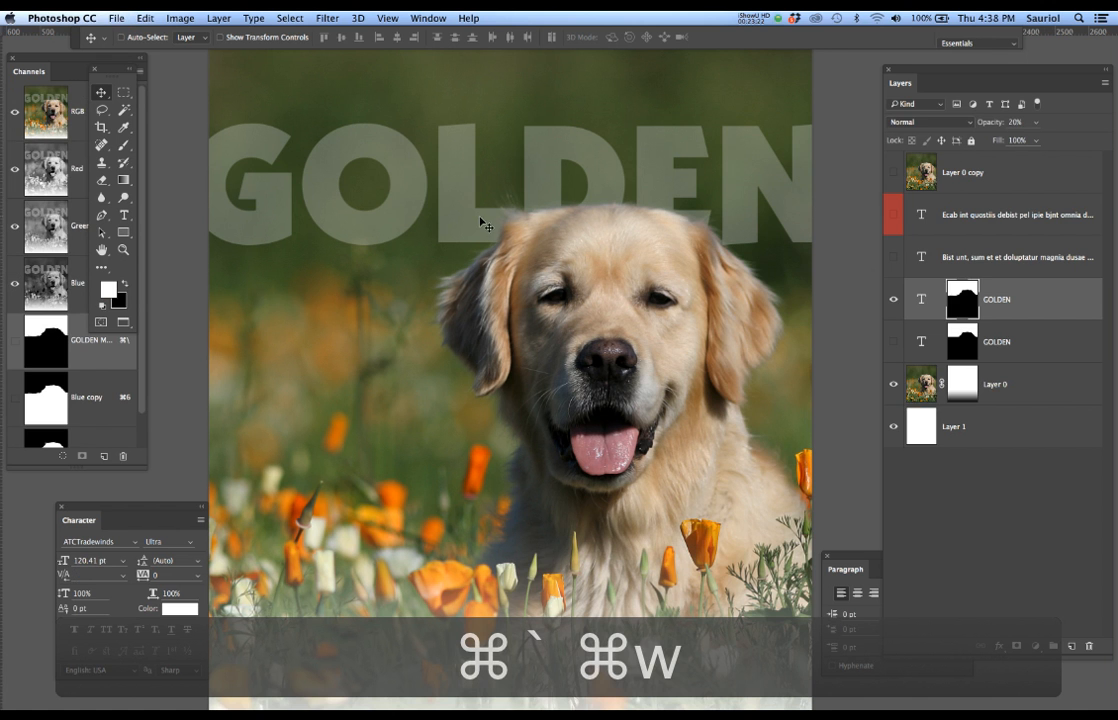
pyautogui.press('super+shift+s')
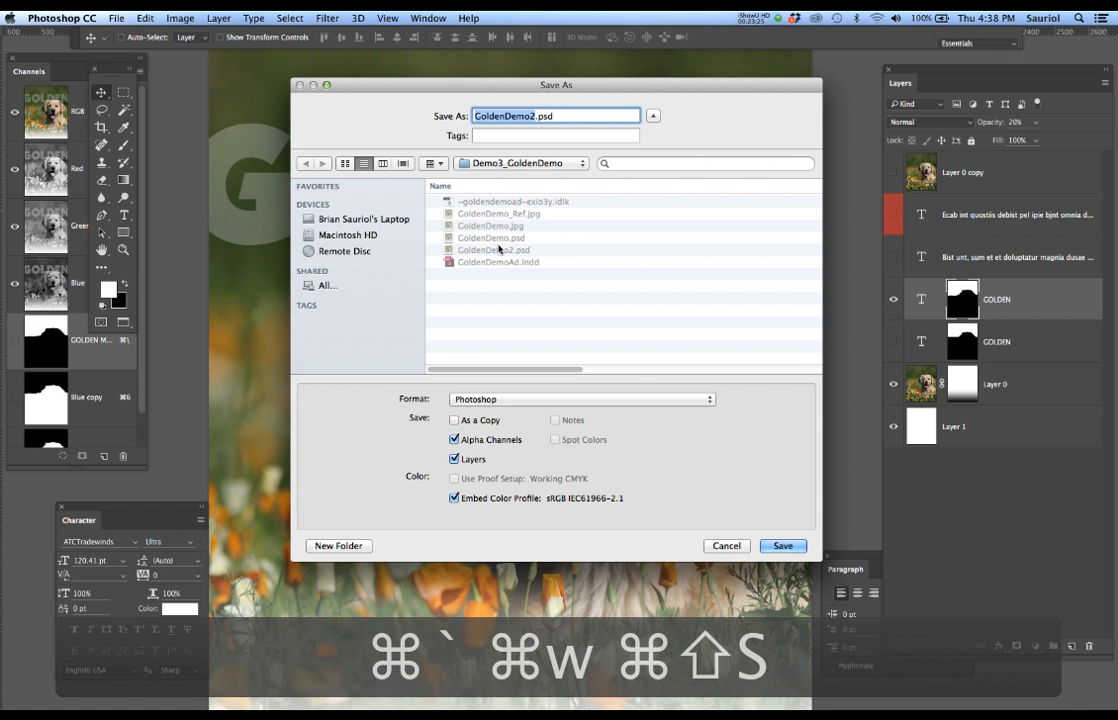
pyautogui.click(517, 398)
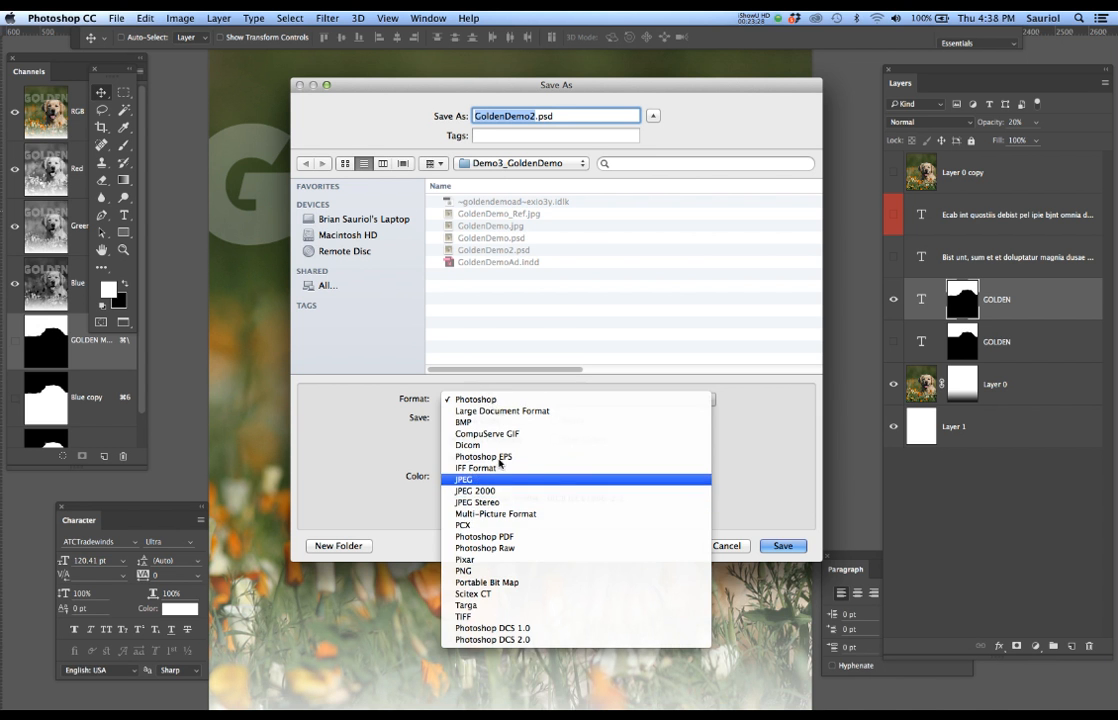
pyautogui.click(500, 479)
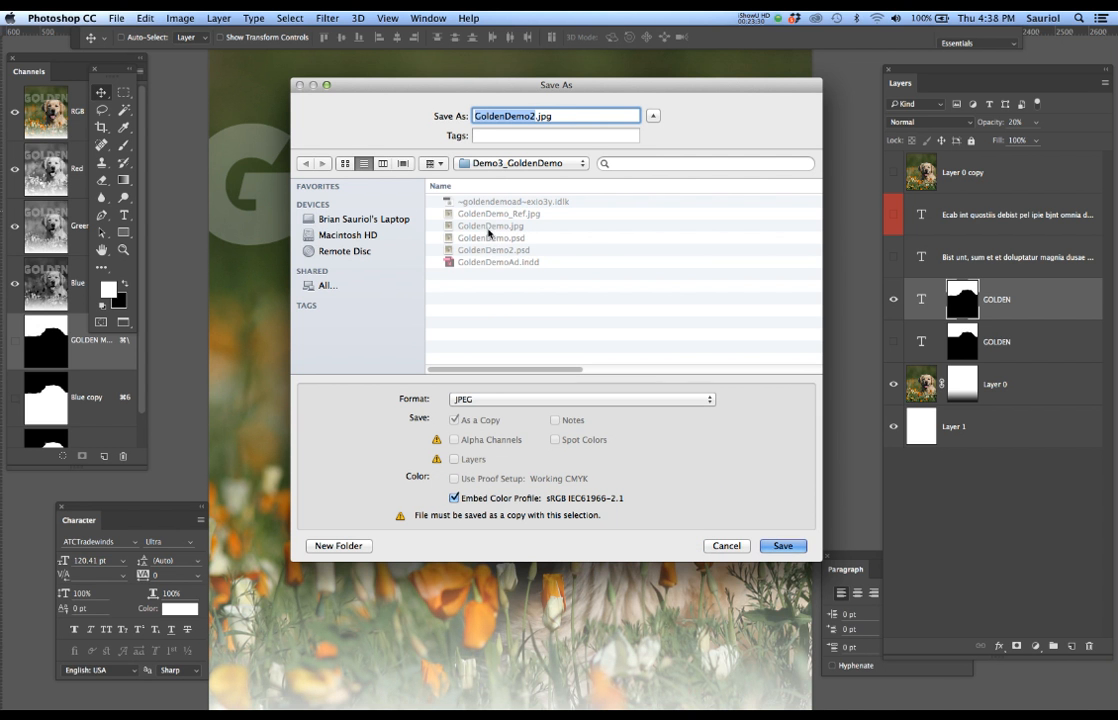
pyautogui.click(490, 226)
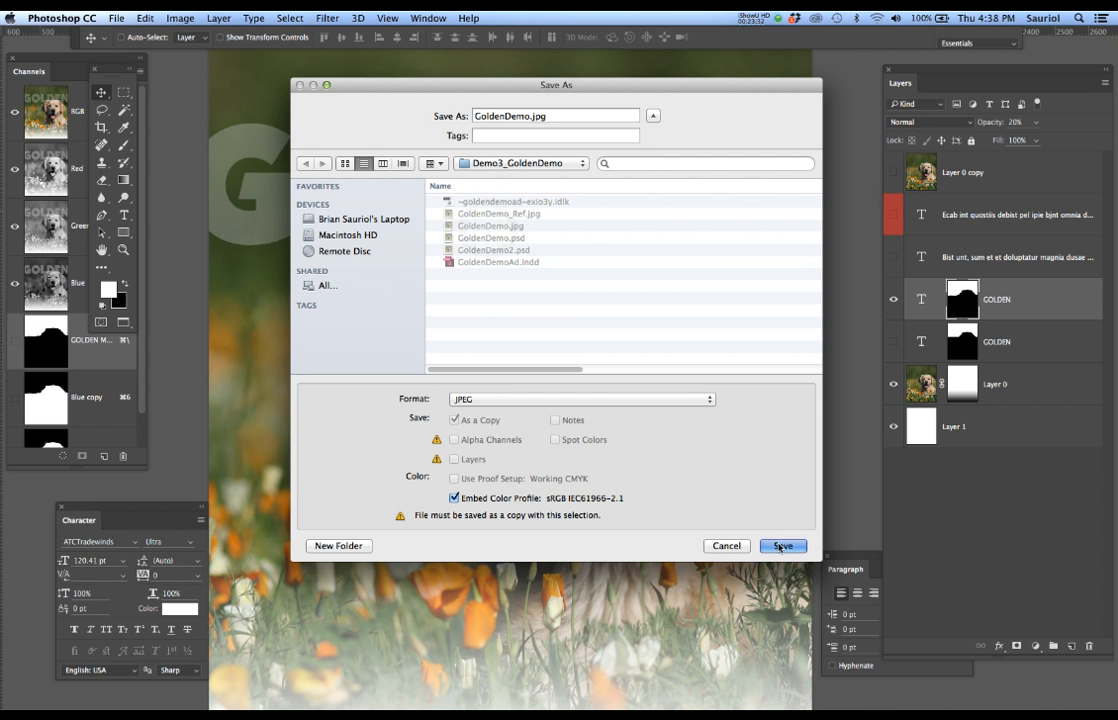
pyautogui.press('Return')
pyautogui.click(654, 160)
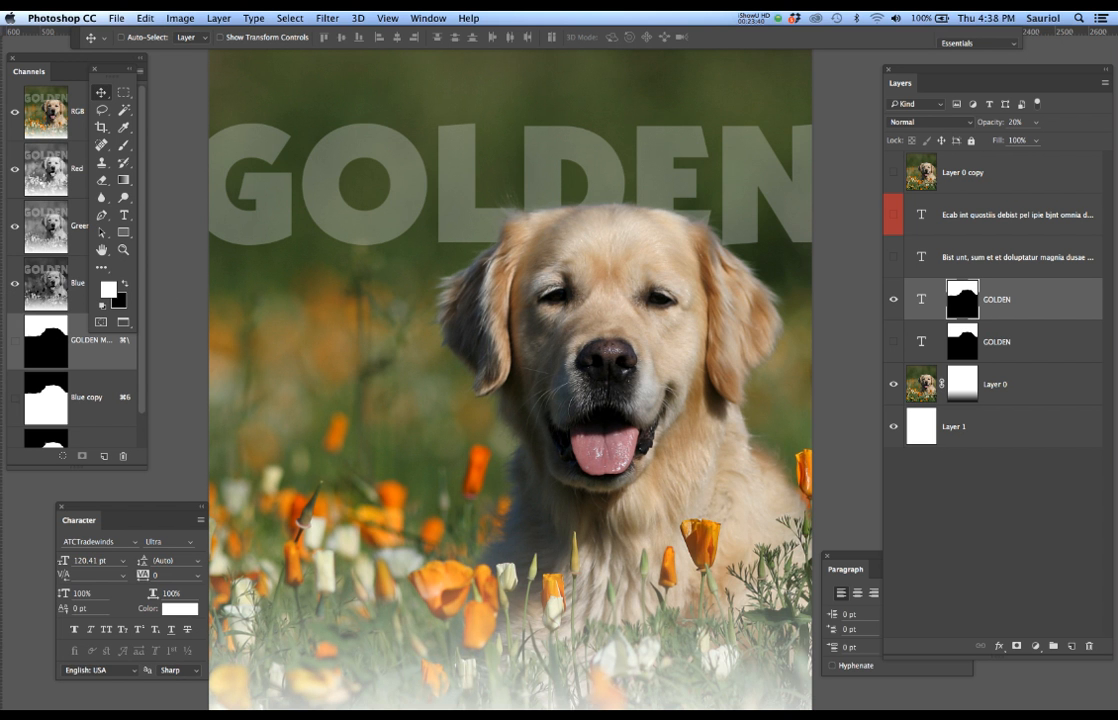
# - Switch to GoldenDemoAd.indd in InDesign, select the GoldenDemo.jpg link and move the Links panel clear of the headline and dog's face
pyautogui.press('super+Tab')
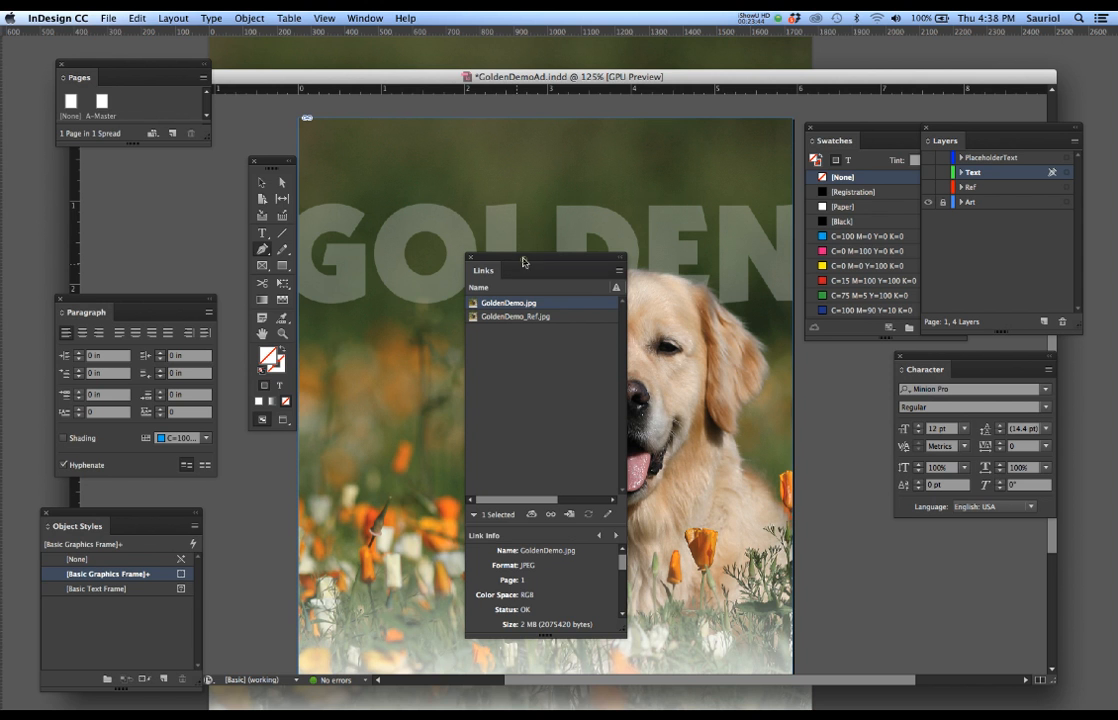
pyautogui.moveTo(522, 262); pyautogui.dragTo(439, 300)
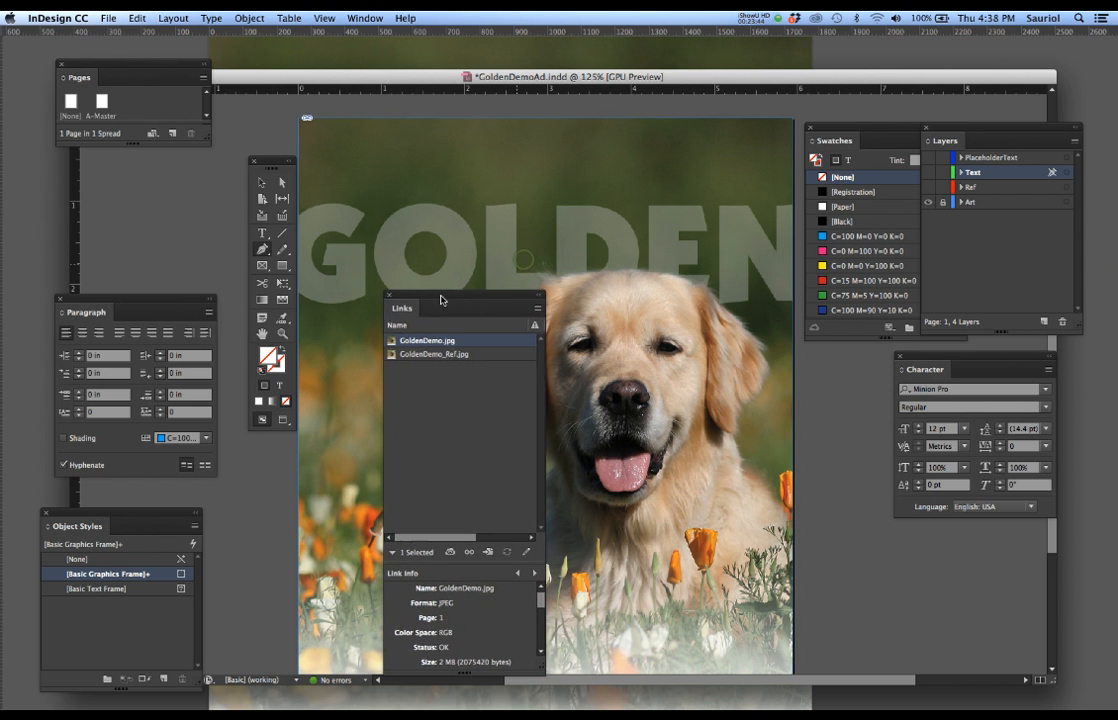
pyautogui.click(470, 342)
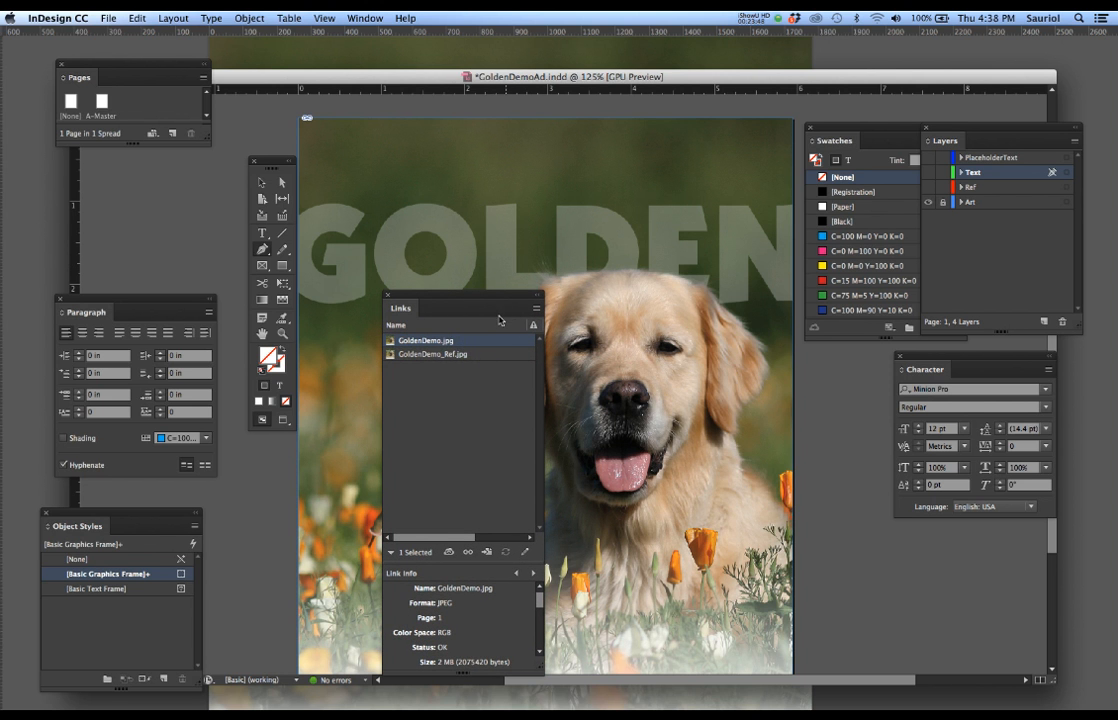
pyautogui.moveTo(494, 300); pyautogui.dragTo(816, 277)
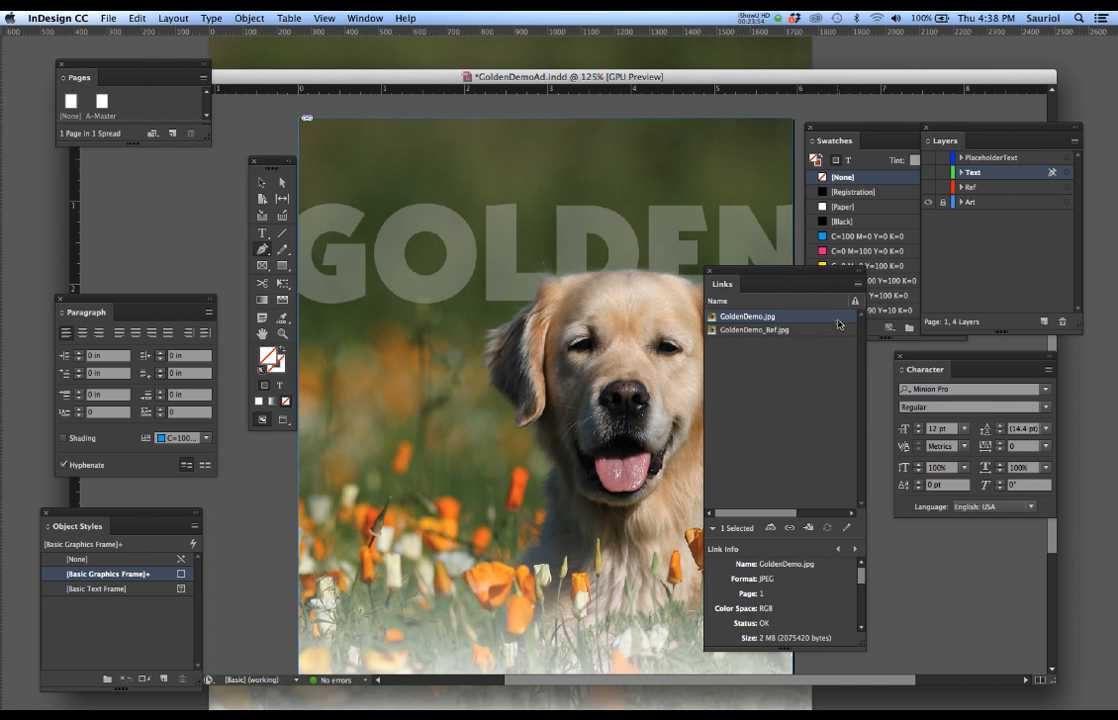
# - Relink the placed artwork to GoldenDemo.jpg in the Demo3_GoldenDemo folder and move the Links panel off the page
pyautogui.click(857, 283)
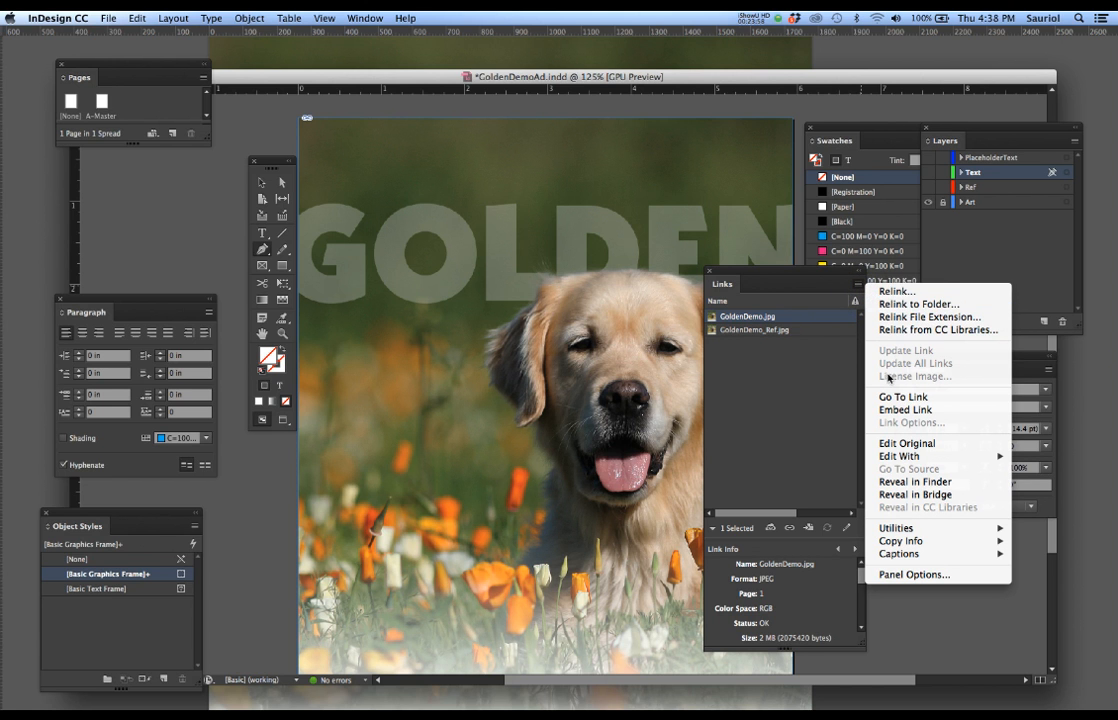
pyautogui.click(888, 292)
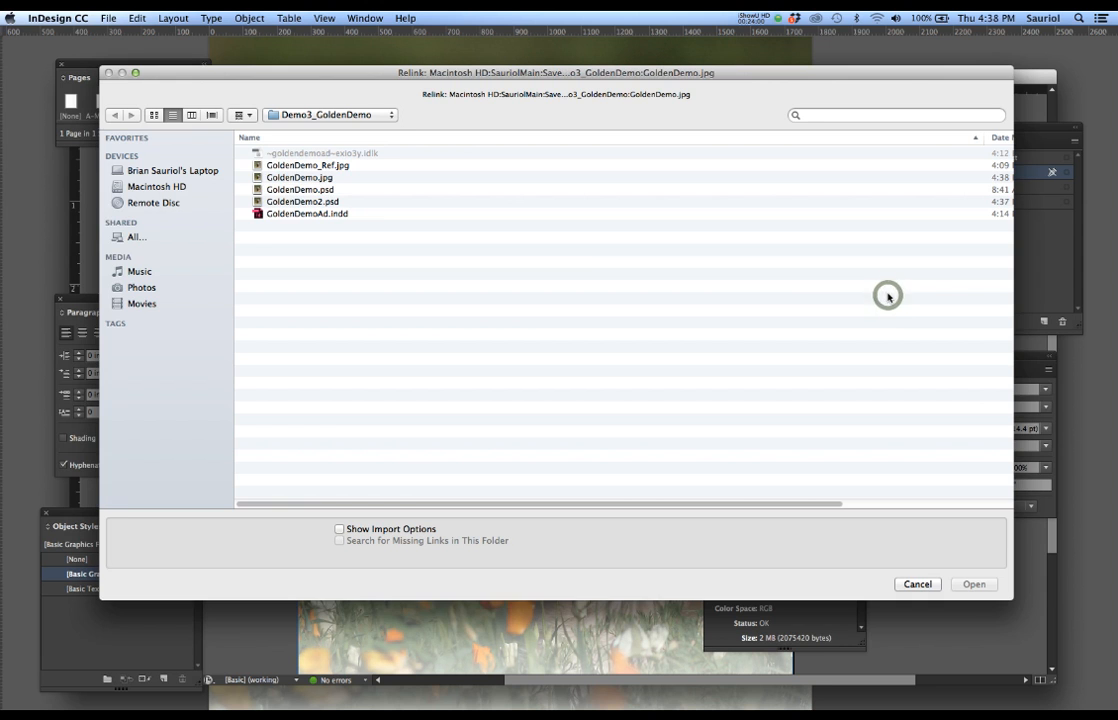
pyautogui.click(298, 178)
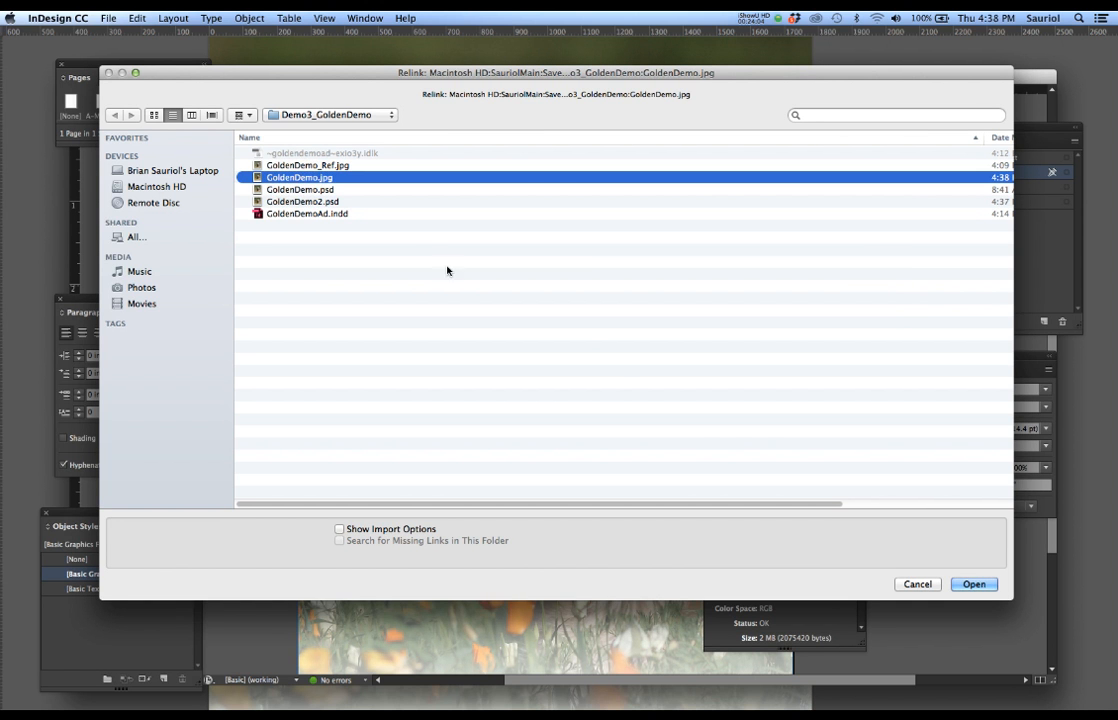
pyautogui.click(974, 585)
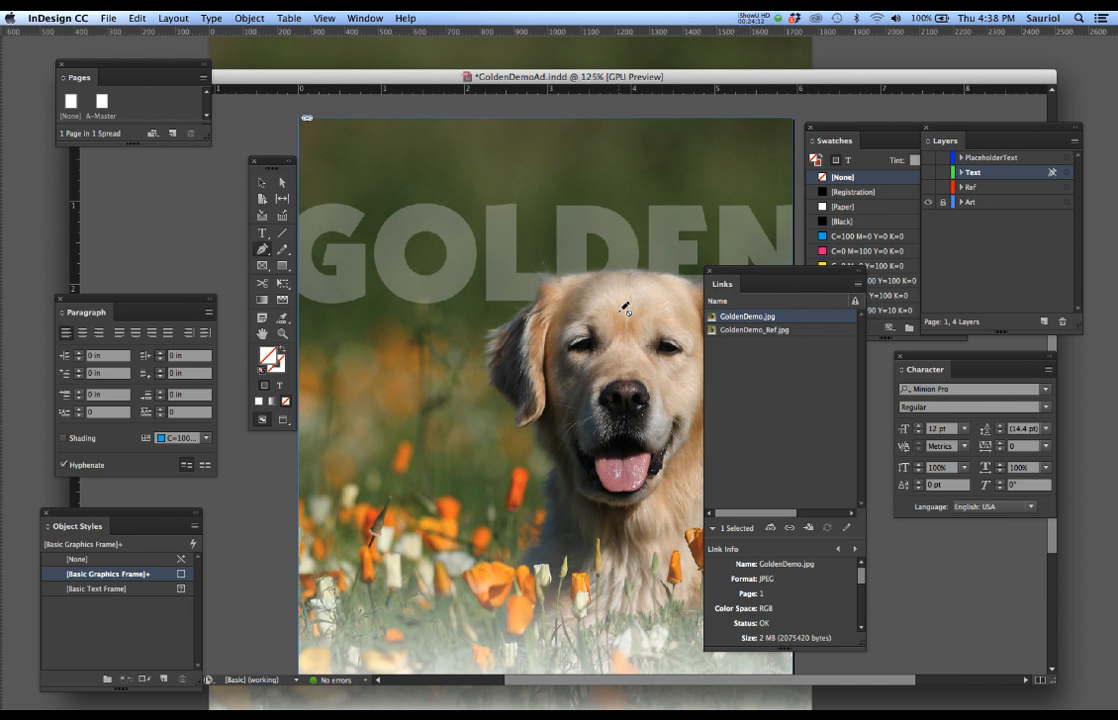
pyautogui.press('super+minus')
pyautogui.press('super+minus')
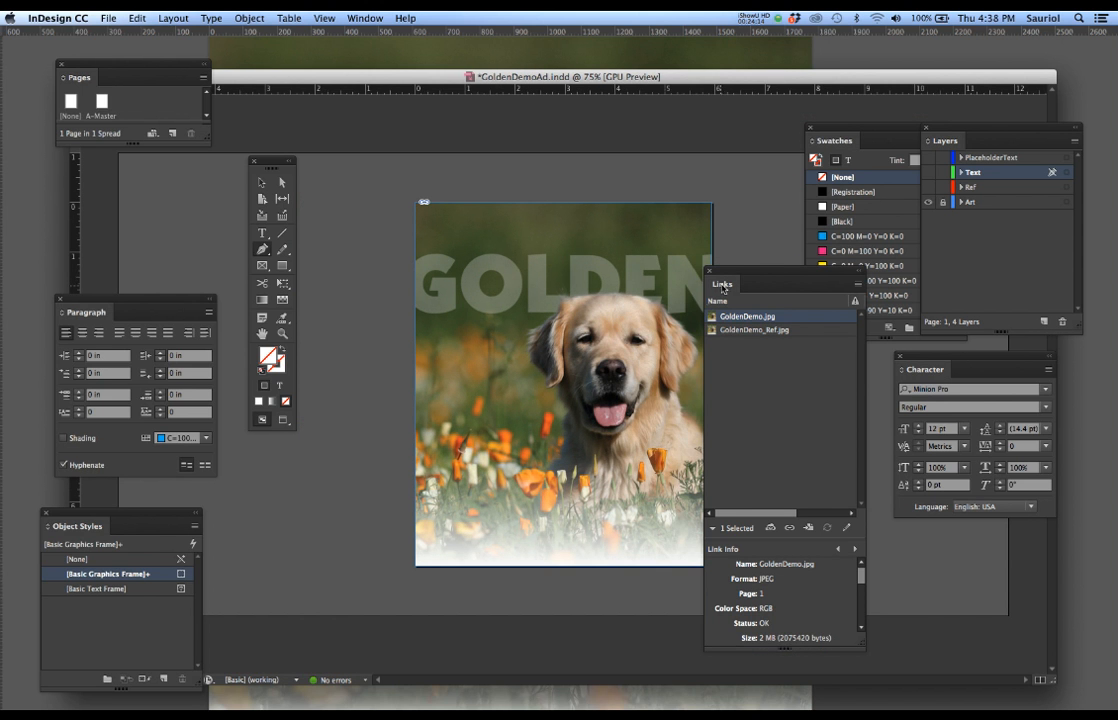
pyautogui.moveTo(733, 273); pyautogui.dragTo(787, 288)
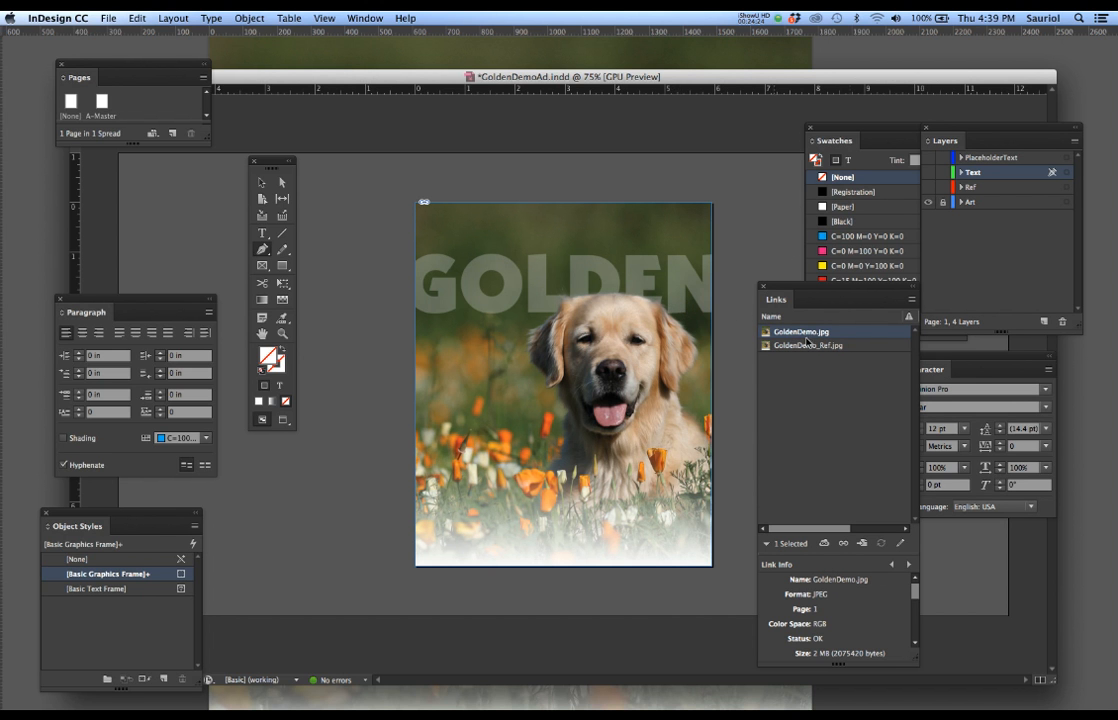
# - Switch to Photoshop, lower the upper GOLDEN layer's opacity to 11% and save the file
pyautogui.click(486, 62)
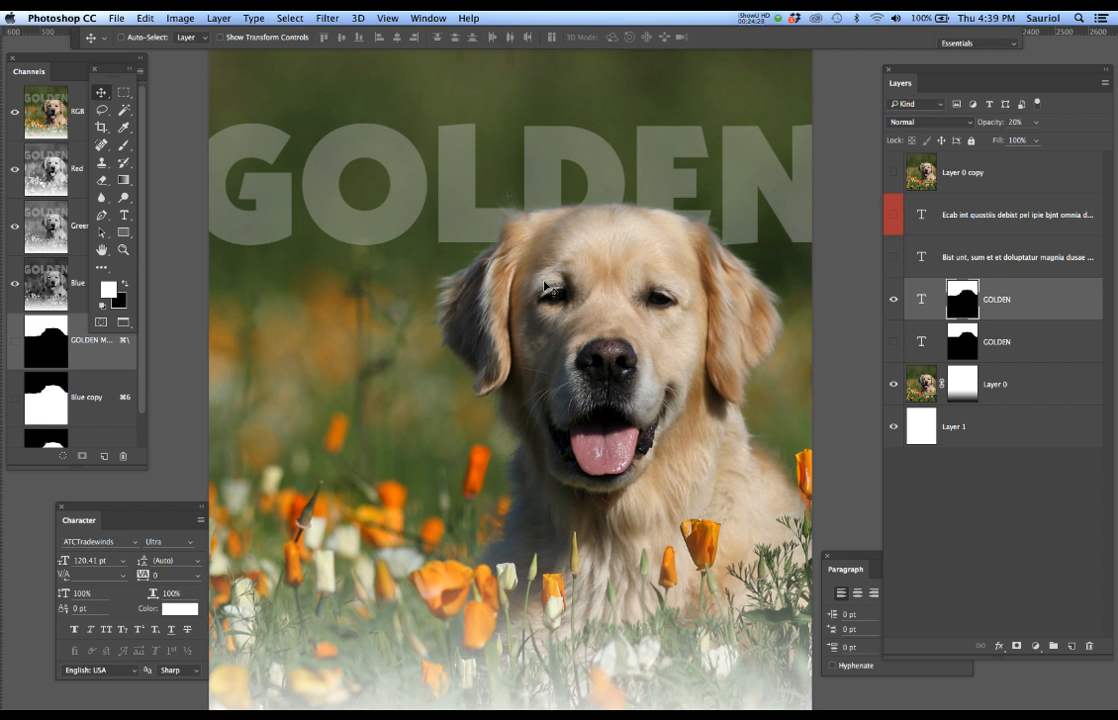
pyautogui.click(1043, 300)
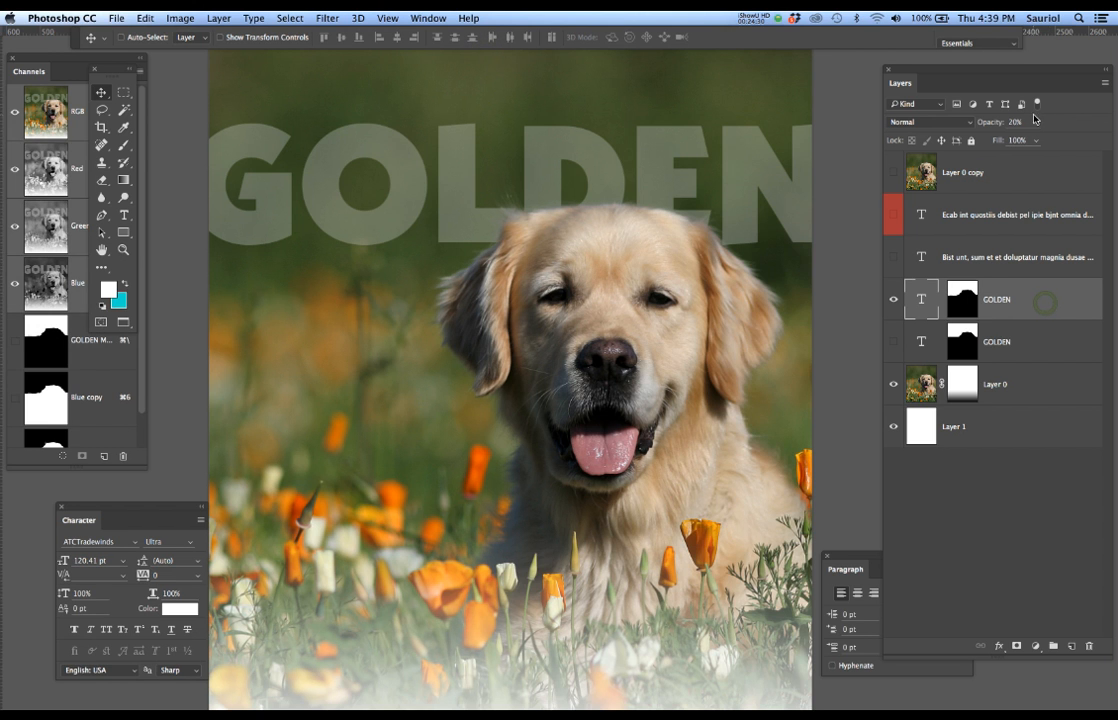
pyautogui.click(1036, 122)
pyautogui.moveTo(1033, 148); pyautogui.dragTo(1031, 142)
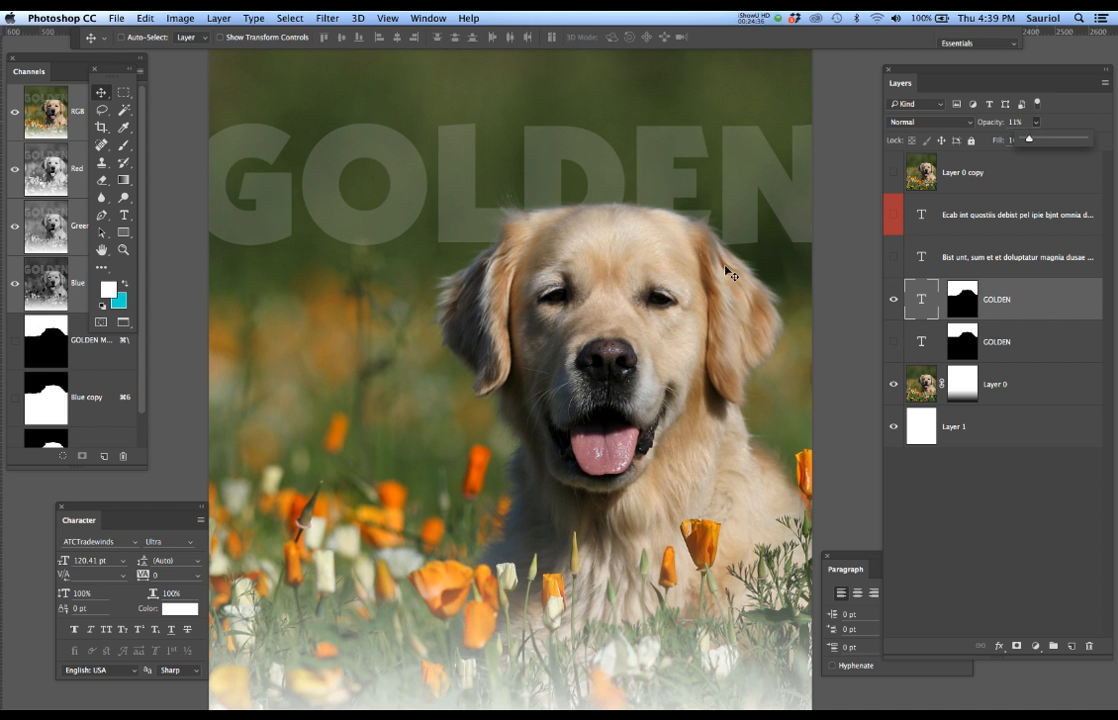
pyautogui.press('super+s')
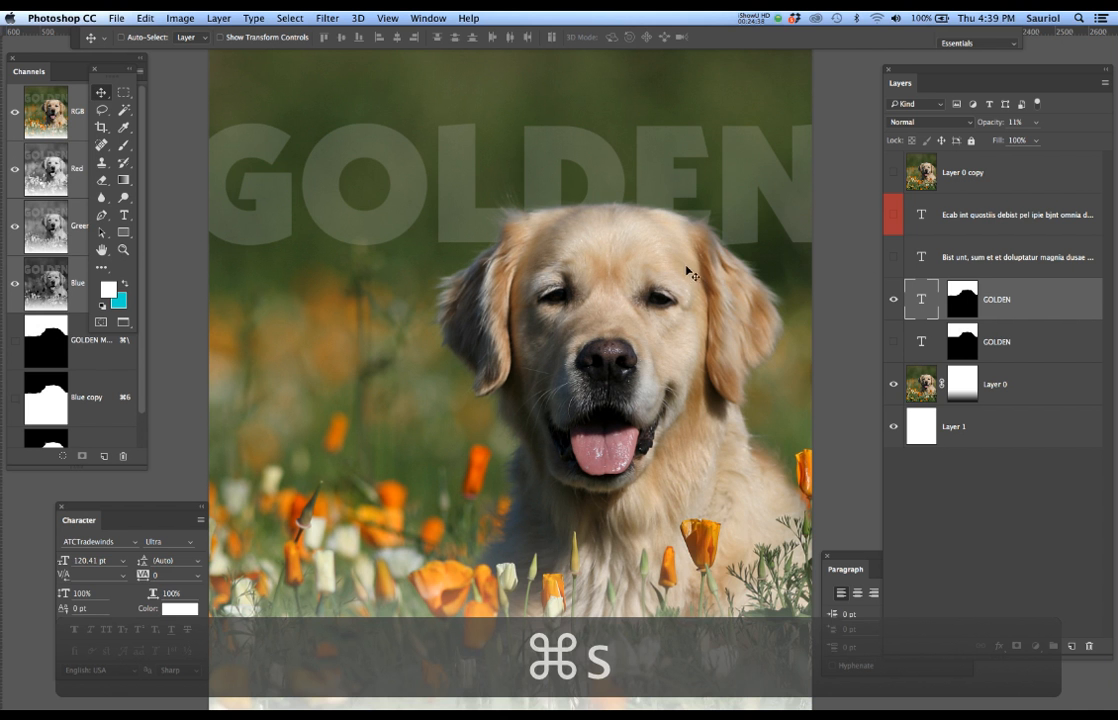
# - Save GoldenDemo2.psd as a JPEG copy in the Demo3_GoldenDemo folder, replacing GoldenDemo.jpg
pyautogui.press('super+shift+s')
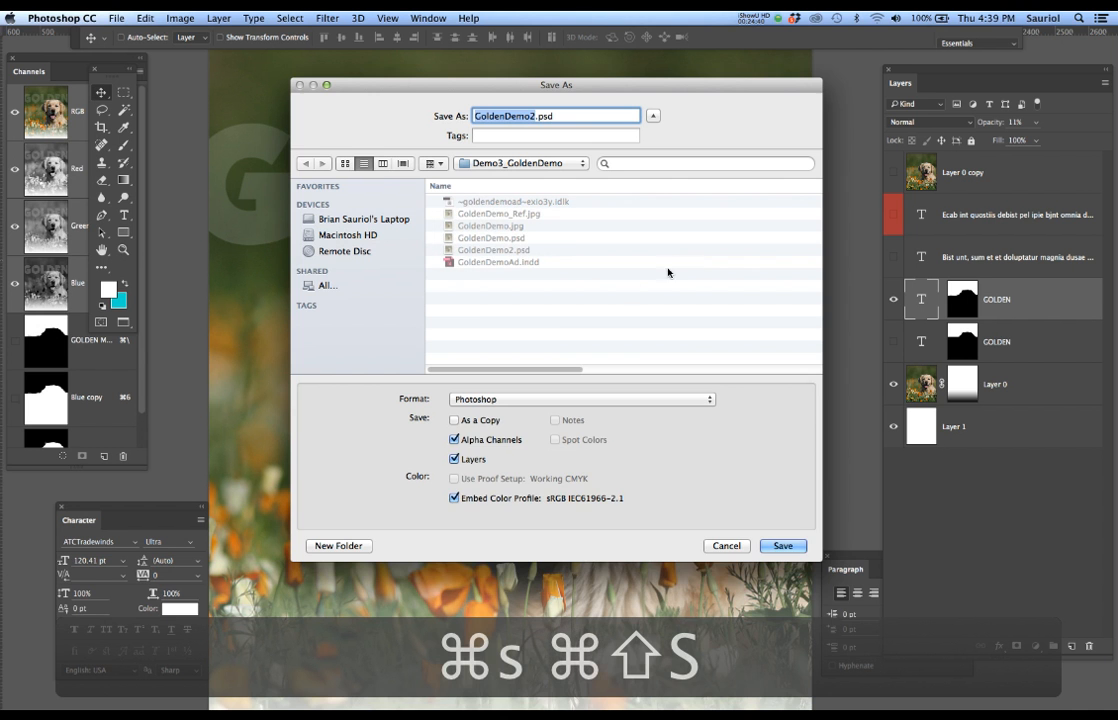
pyautogui.click(470, 398)
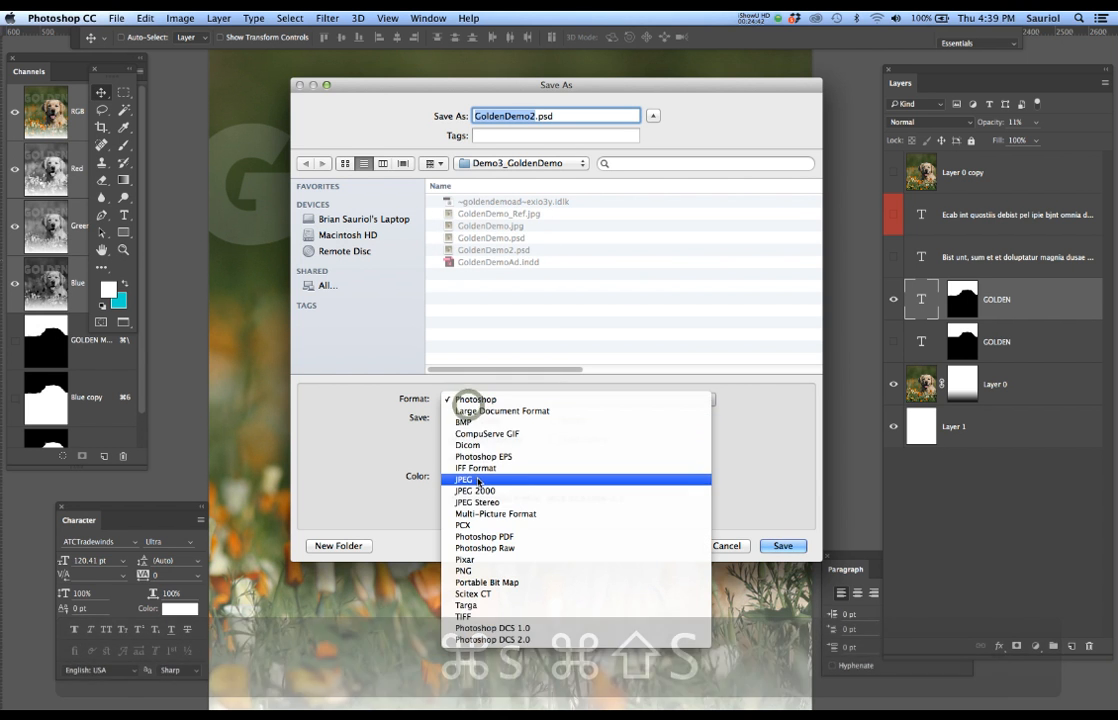
pyautogui.click(478, 481)
pyautogui.click(487, 226)
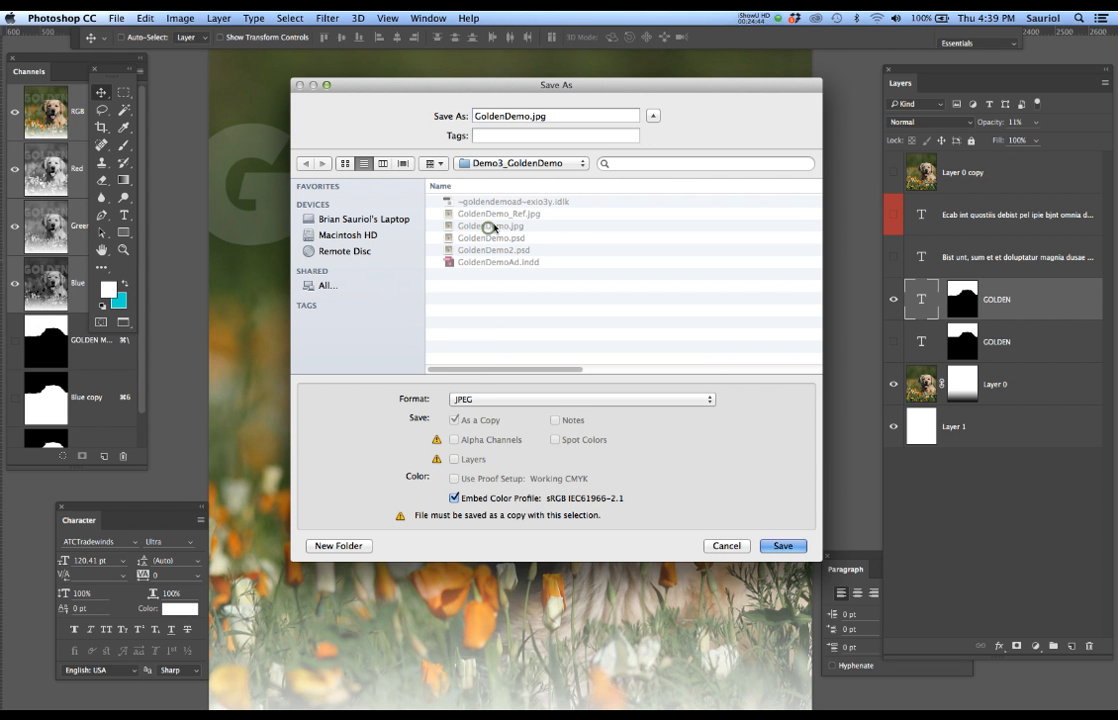
pyautogui.click(783, 545)
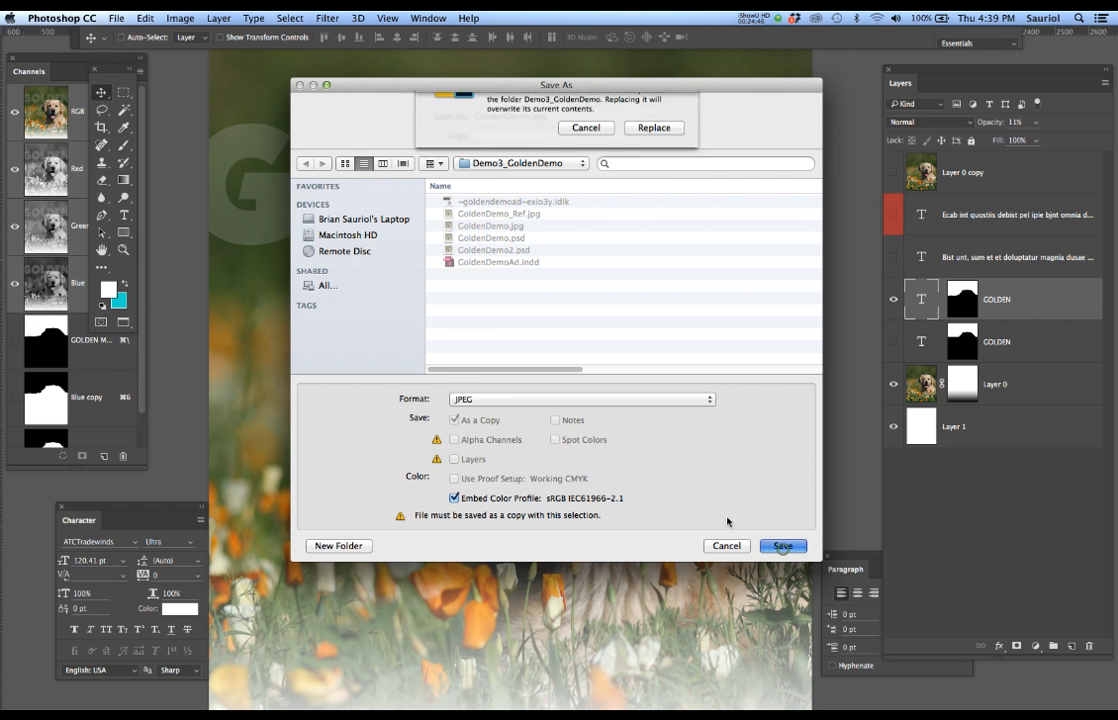
pyautogui.click(654, 174)
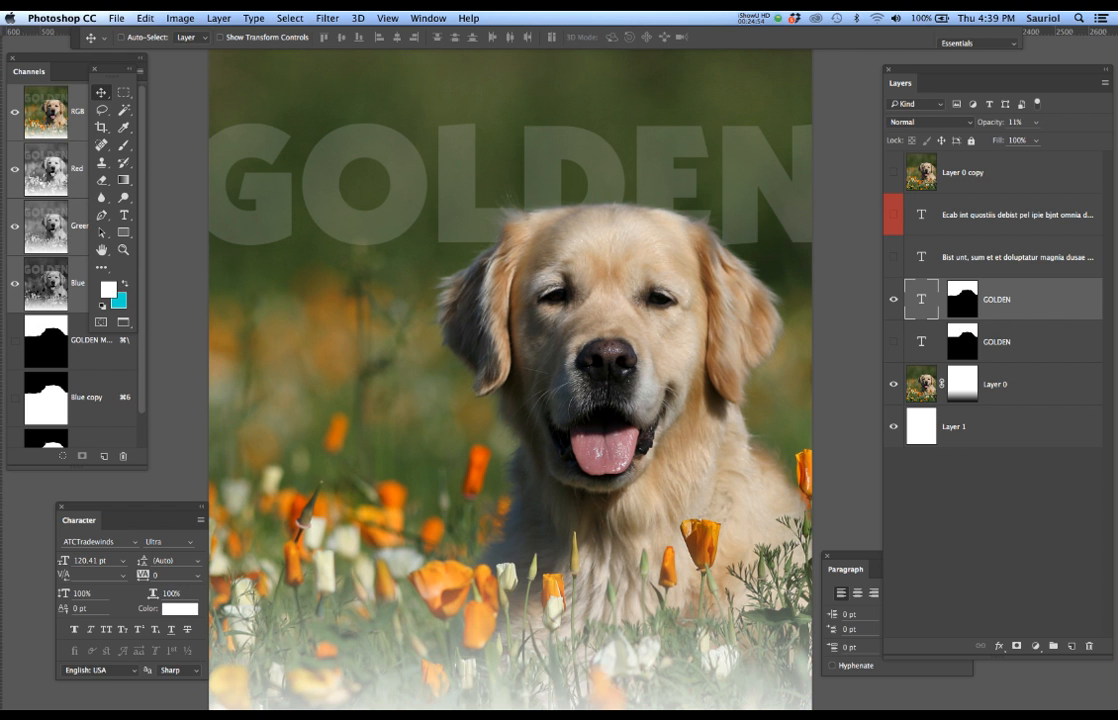
# - Switch to GoldenDemoAd.indd in InDesign and move the Tools and Links panels clear of the page artwork and GOLDEN headline
pyautogui.press('super+Tab')
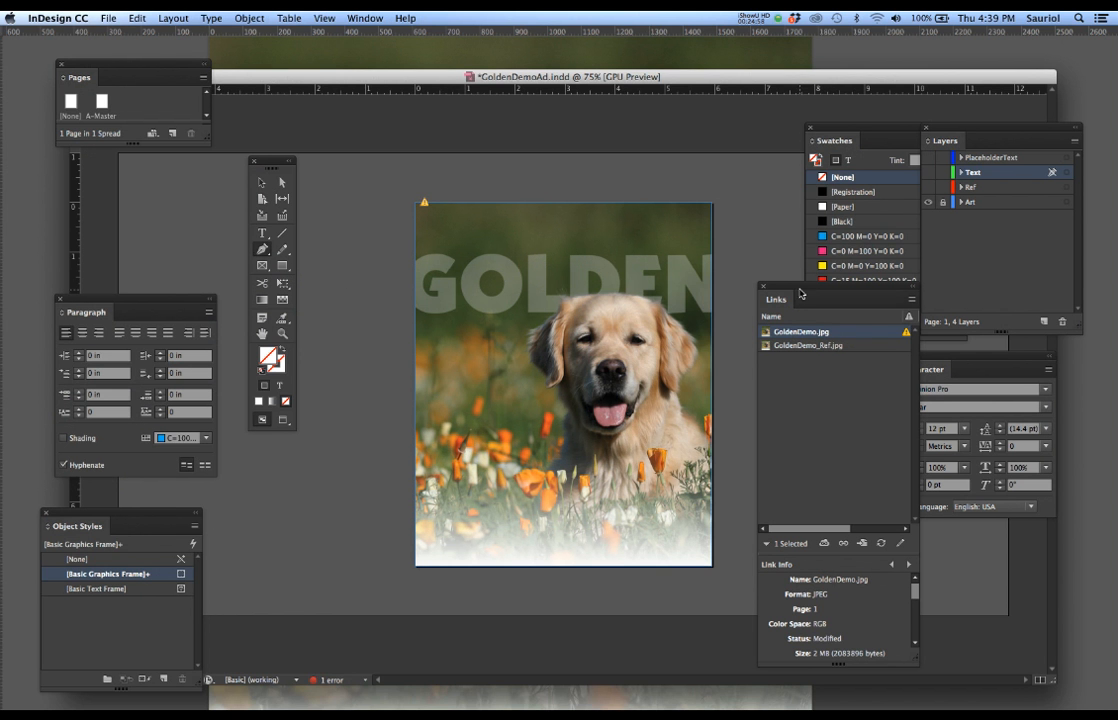
pyautogui.moveTo(800, 294); pyautogui.dragTo(762, 211)
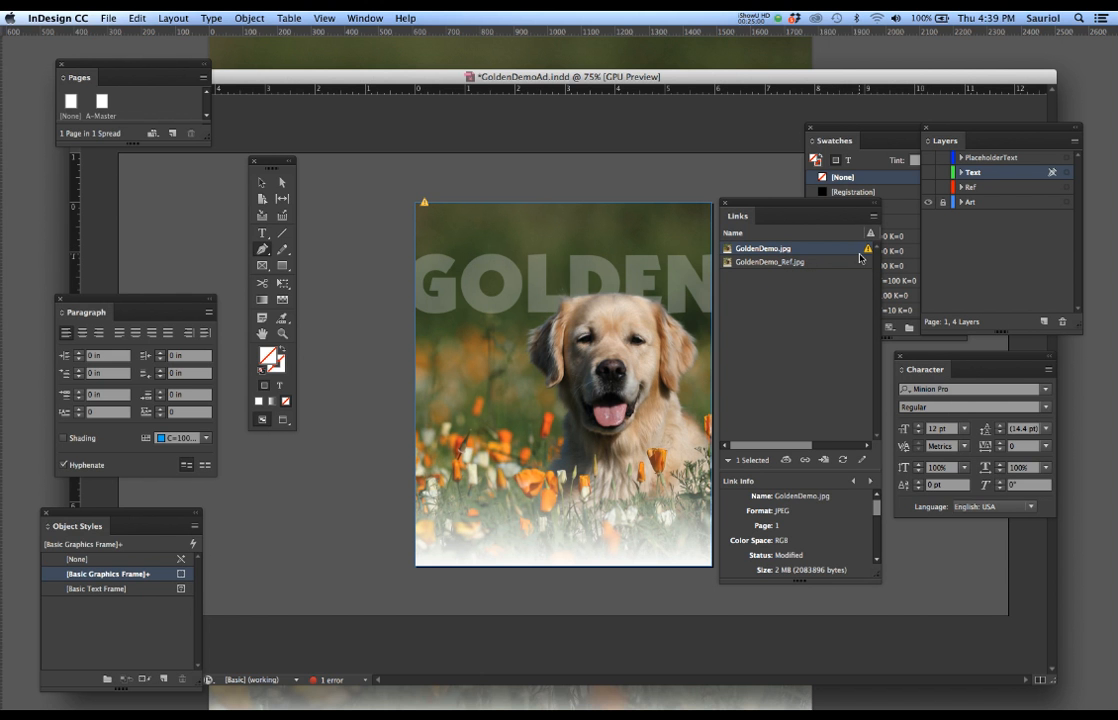
pyautogui.press('super+equal')
pyautogui.press('super+equal')
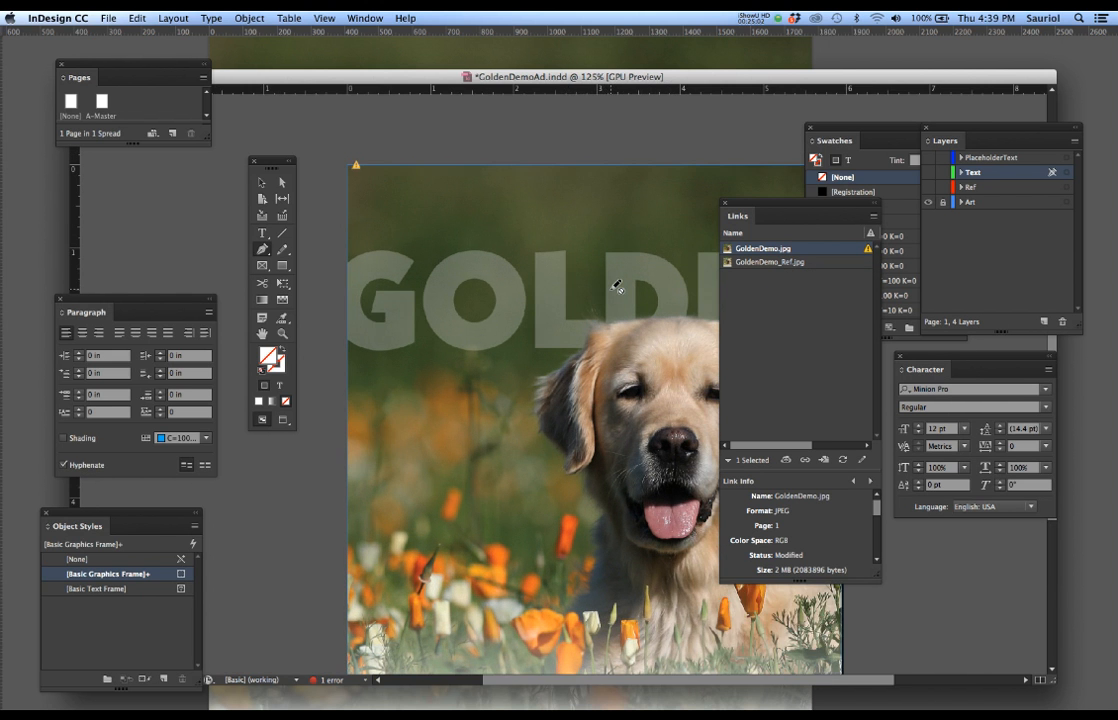
pyautogui.moveTo(615, 289); pyautogui.dragTo(515, 232)
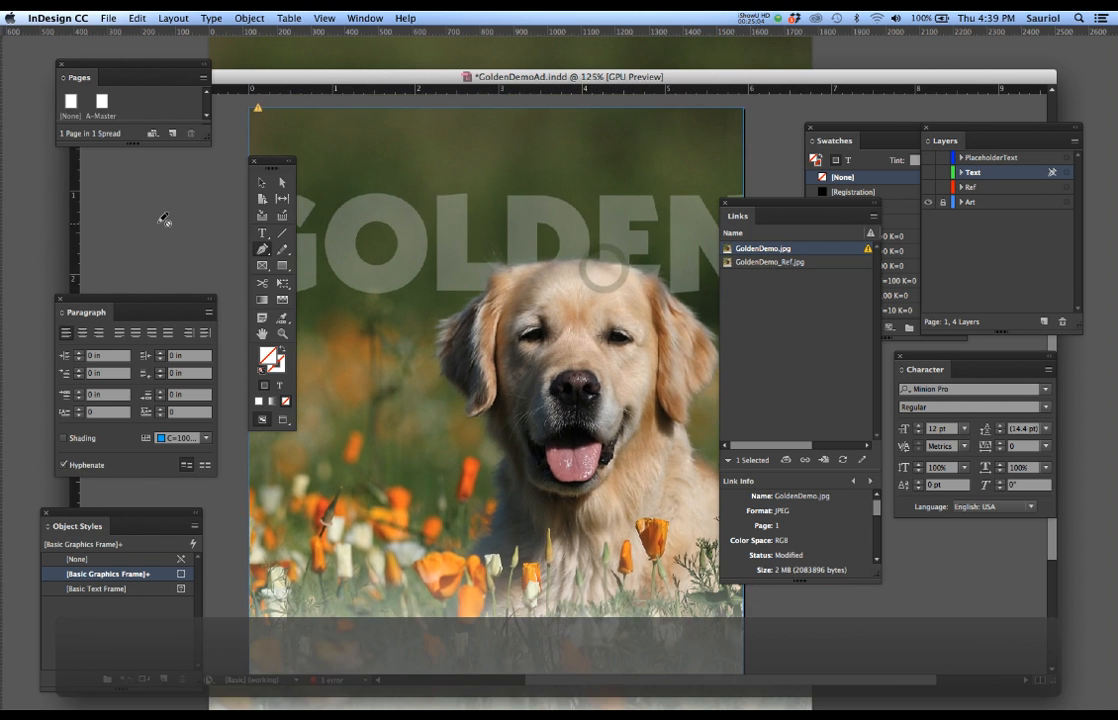
pyautogui.moveTo(279, 165); pyautogui.dragTo(179, 192)
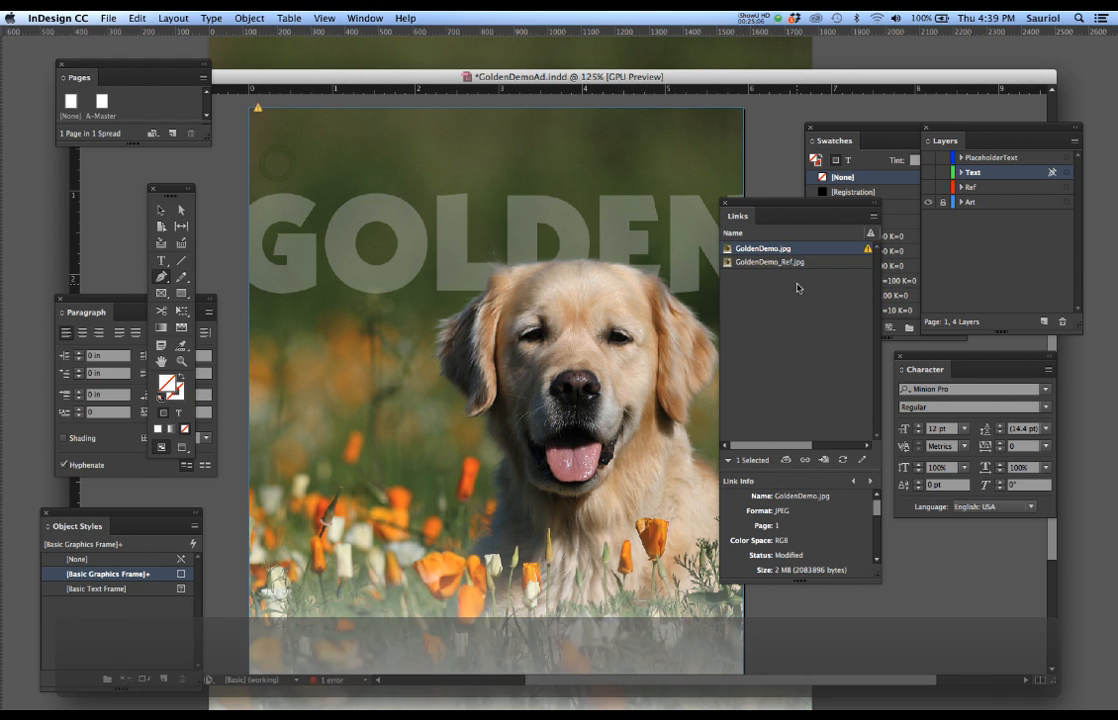
pyautogui.moveTo(804, 203); pyautogui.dragTo(831, 178)
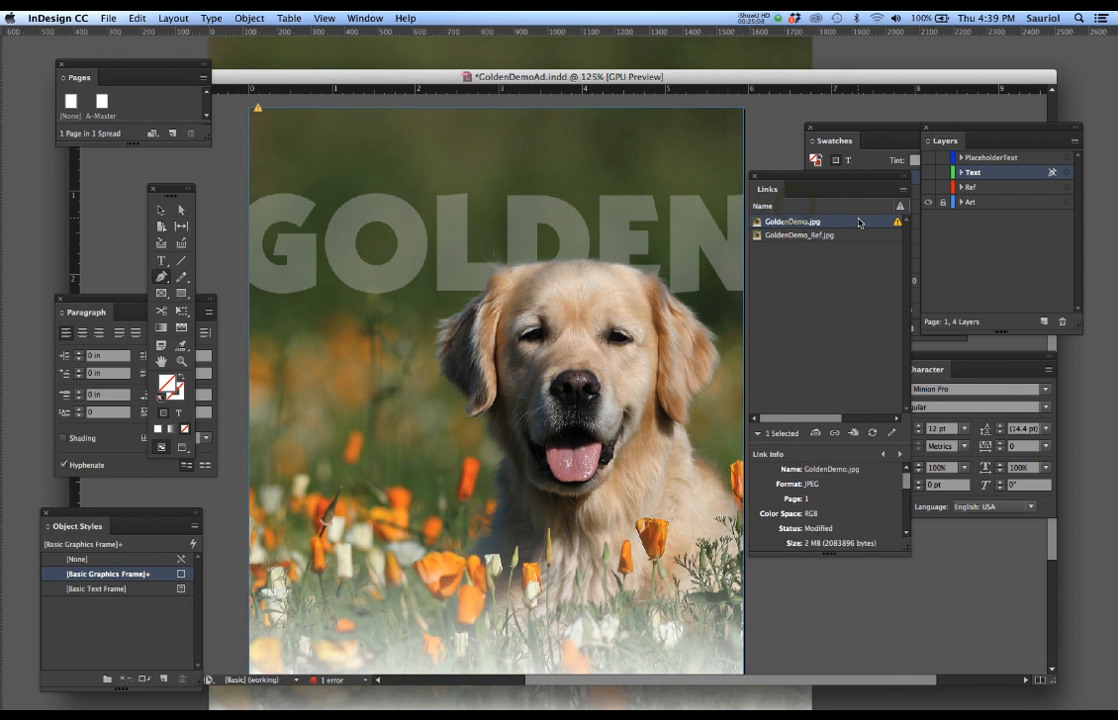
# - Relink the modified GoldenDemo.jpg to the GoldenDemo.jpg file in Demo3_GoldenDemo, moving the file dialog clear of the headline
pyautogui.rightClick(860, 224)
pyautogui.click(880, 233)
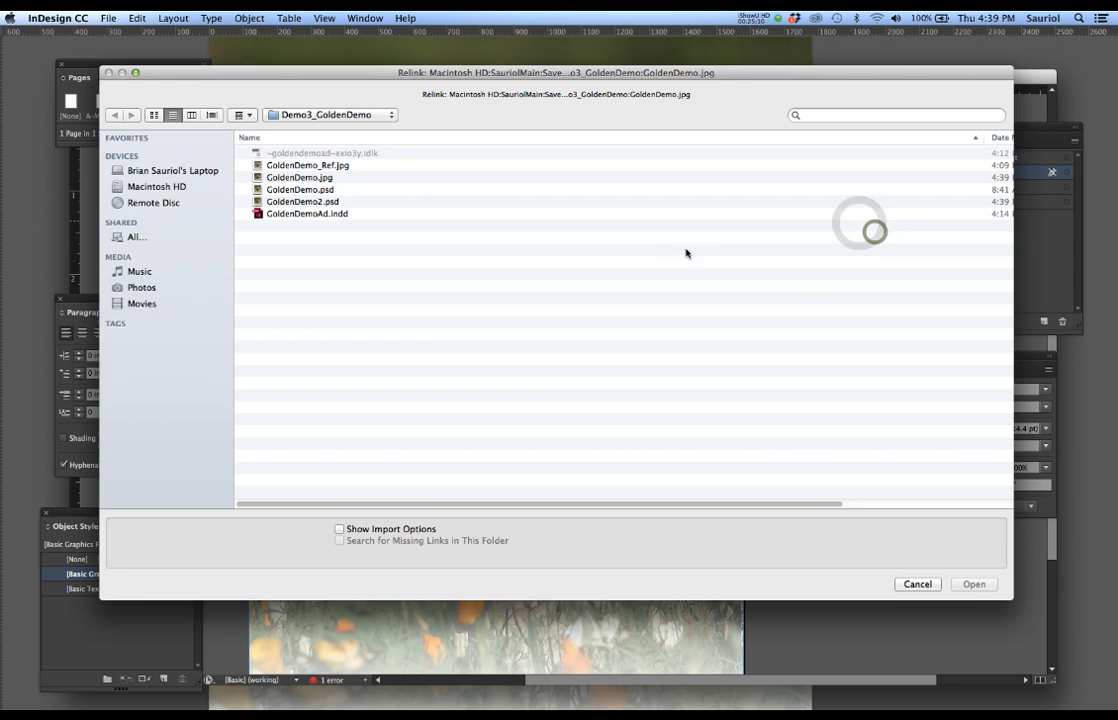
pyautogui.moveTo(292, 72); pyautogui.dragTo(597, 375)
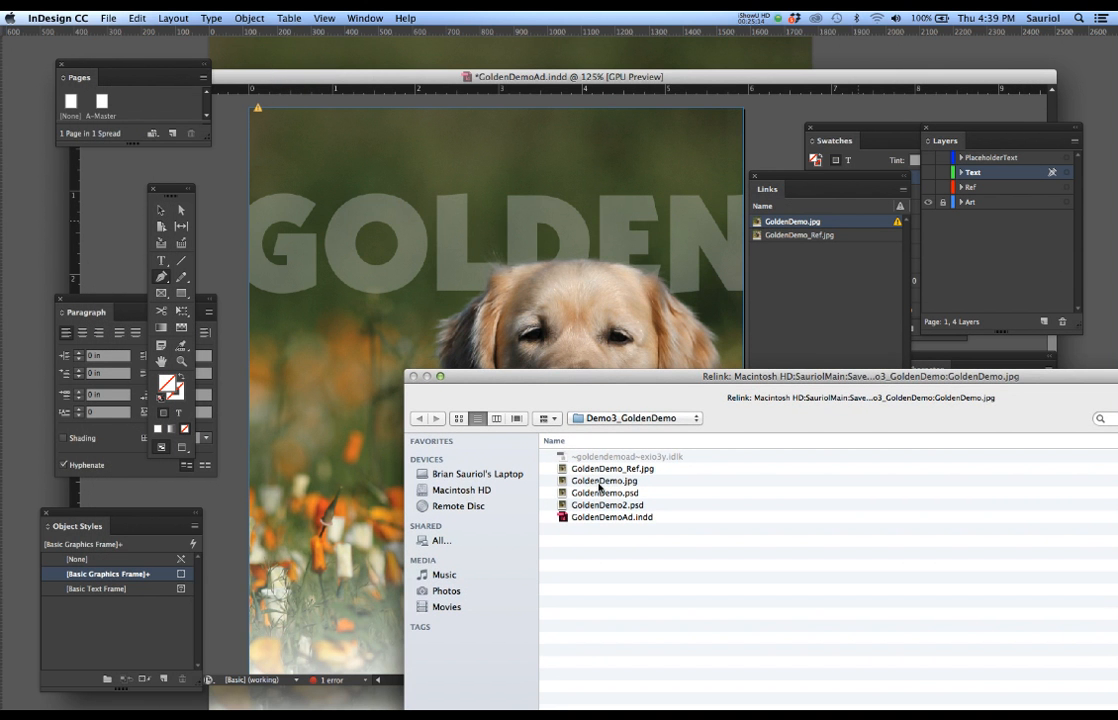
pyautogui.doubleClick(599, 481)
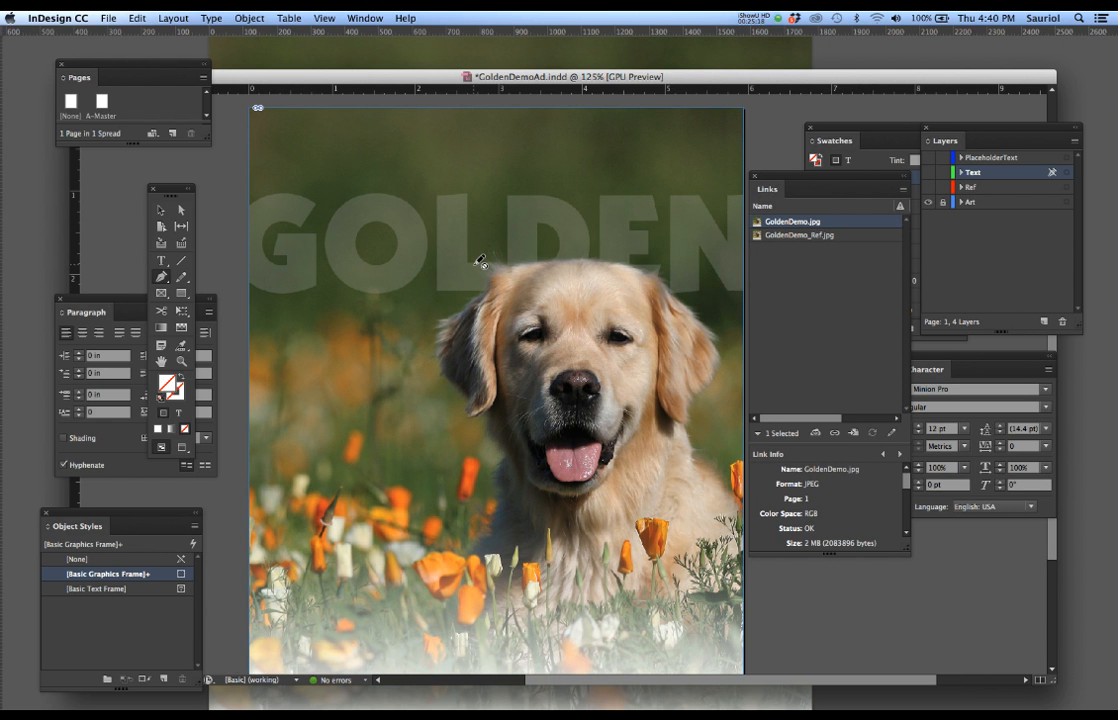
# - Show the Text layer and check the body copy wrapped beside the dog's ear
pyautogui.press('super+minus')
pyautogui.press('super+minus')
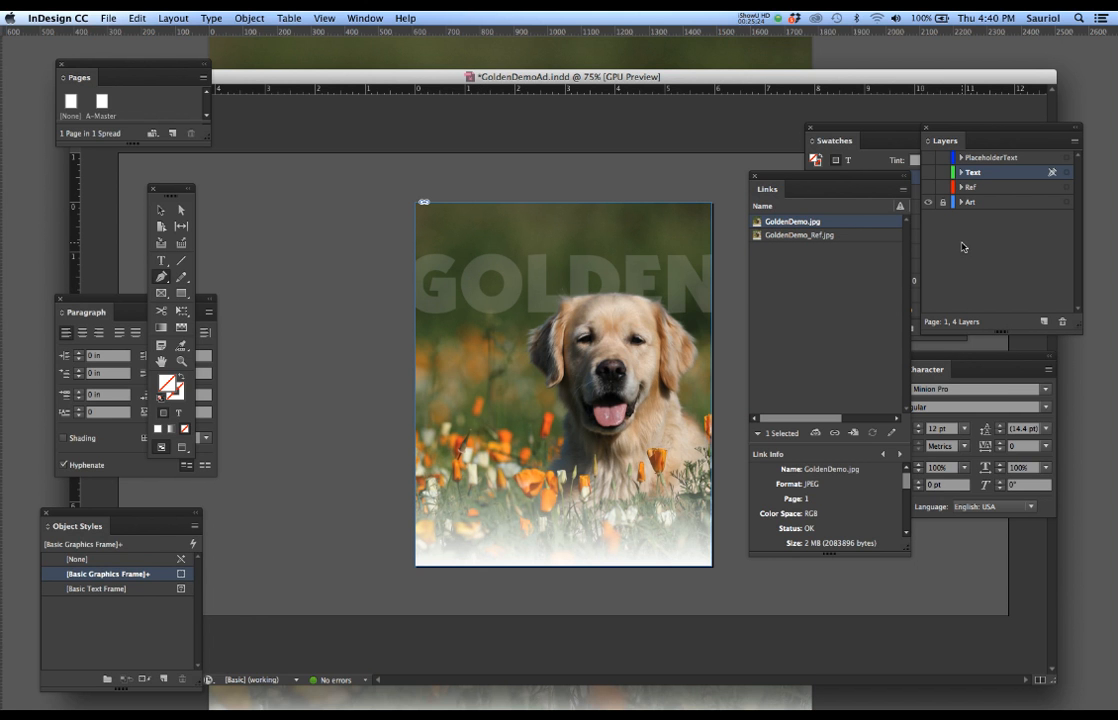
pyautogui.click(928, 173)
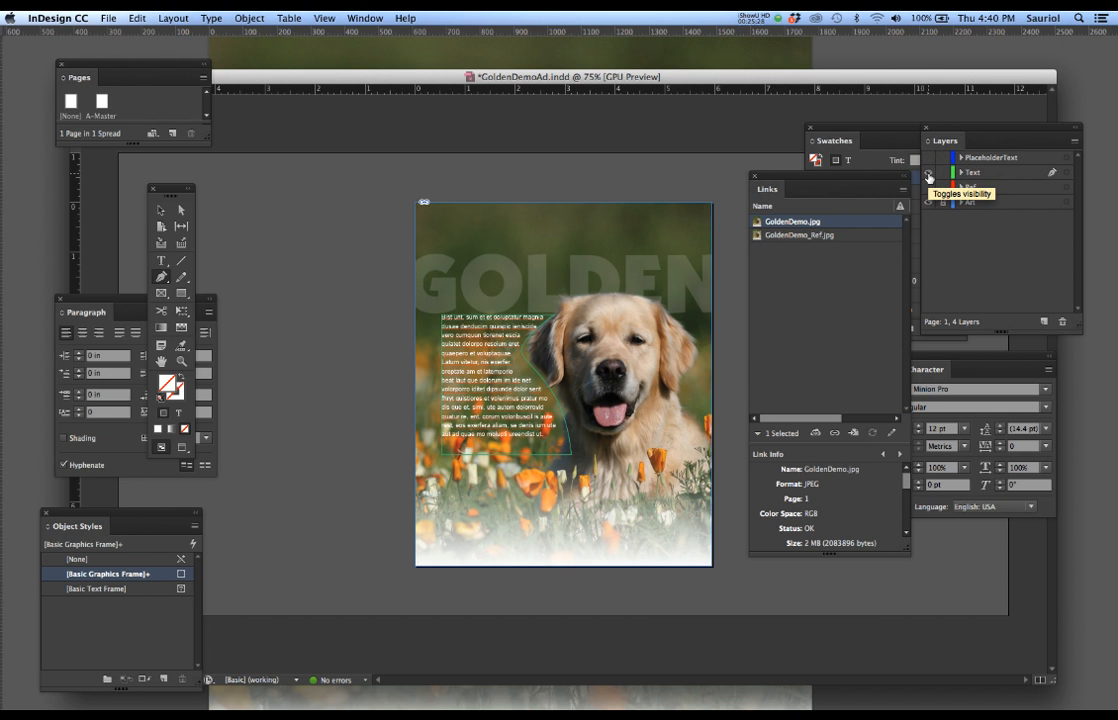
pyautogui.keyDown('super'); pyautogui.click(521, 341); pyautogui.keyUp('super')
pyautogui.keyDown('super'); pyautogui.click(521, 341); pyautogui.keyUp('super')
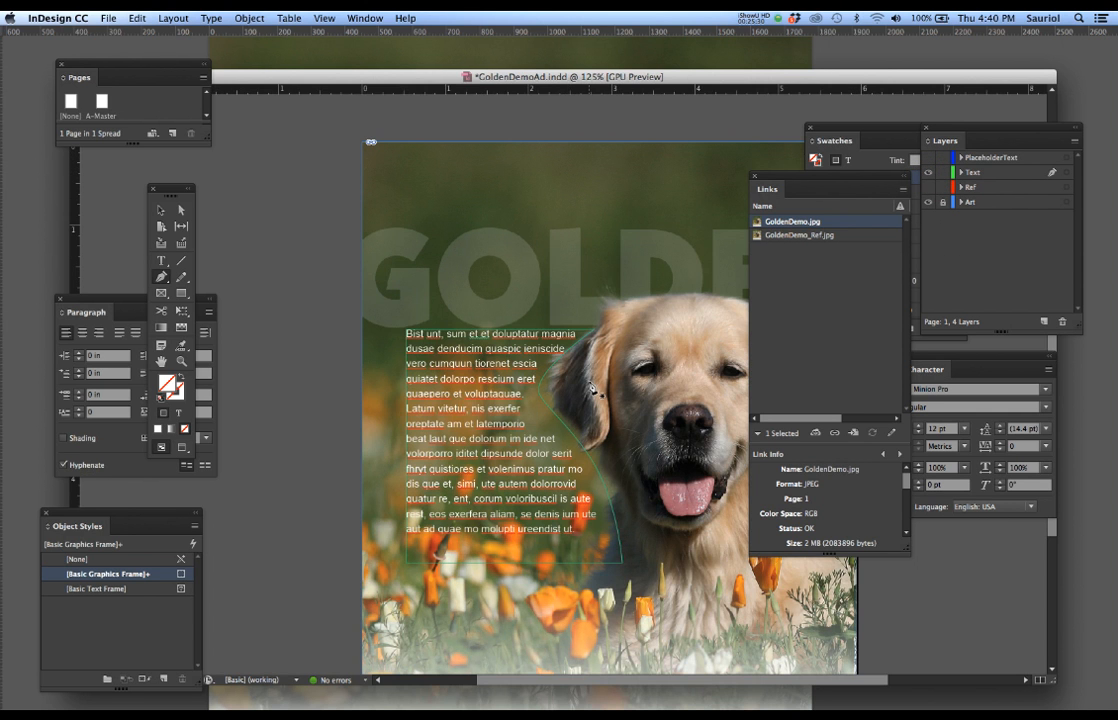
pyautogui.press('super+minus')
pyautogui.press('super+minus')
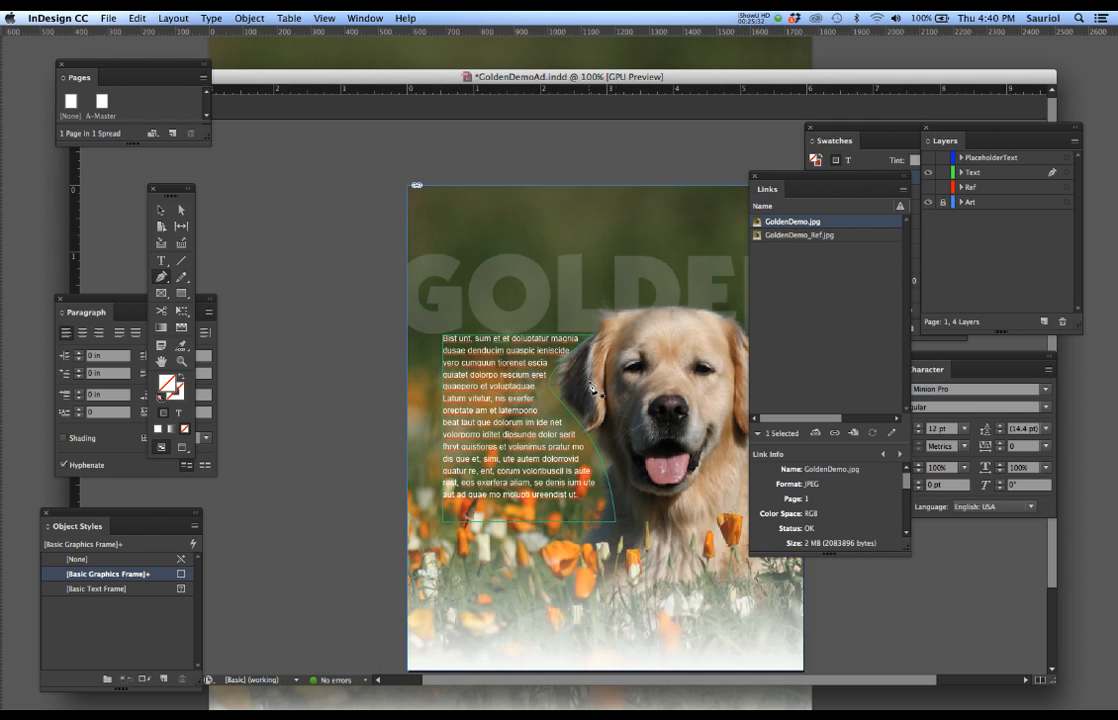